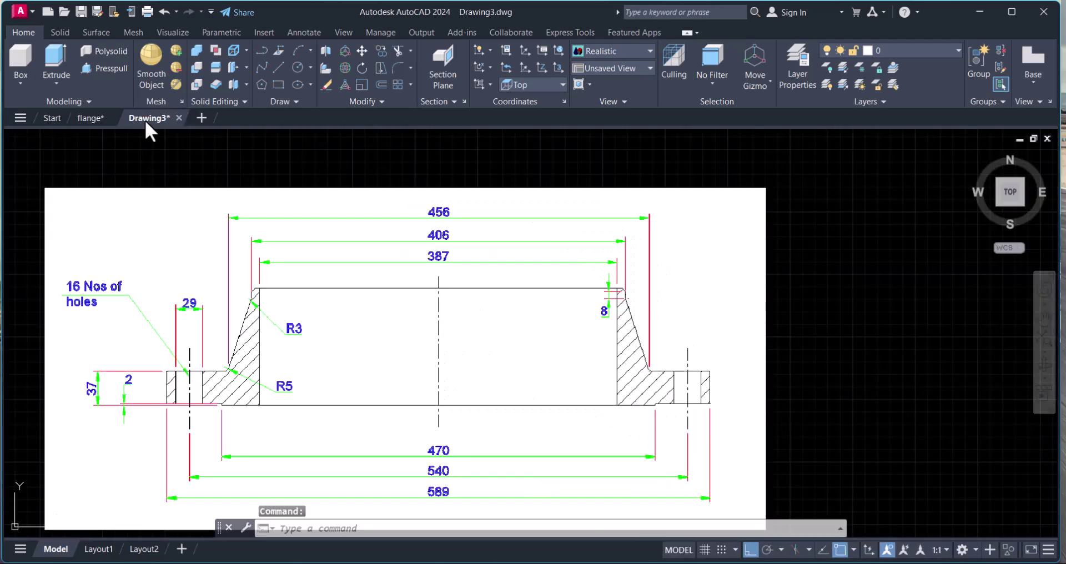
Zoom in and back out on the flange reference image to read its dimensions
scroll(715, 313, "up", 2)
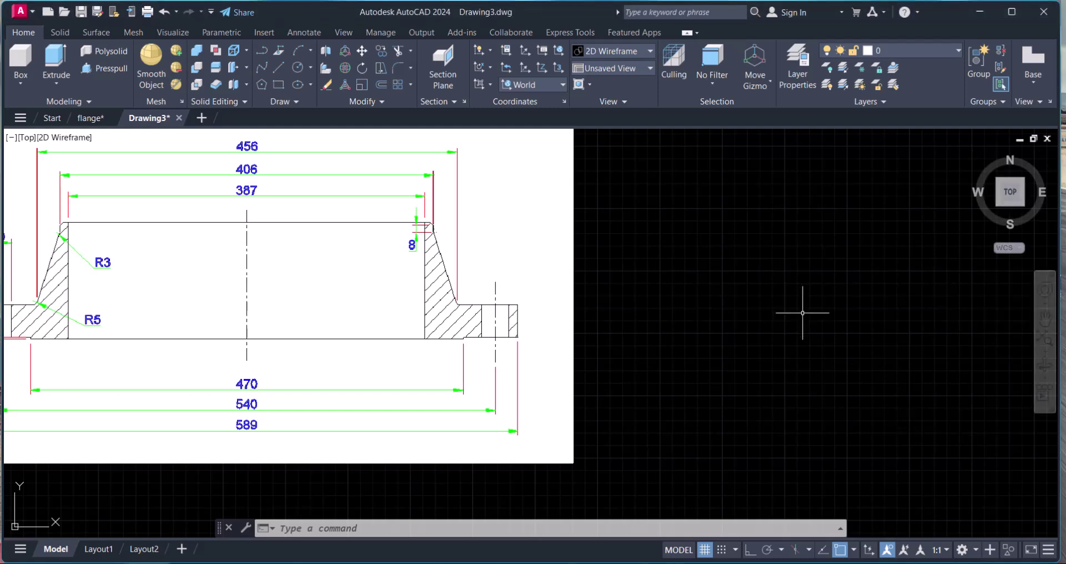
scroll(809, 373, "down", 3)
Draw a 589-long horizontal base line with Ortho on, beside the reference image
type("l")
key("Return")
middle_click_drag(726, 309, 575, 273)
left_click(605, 291)
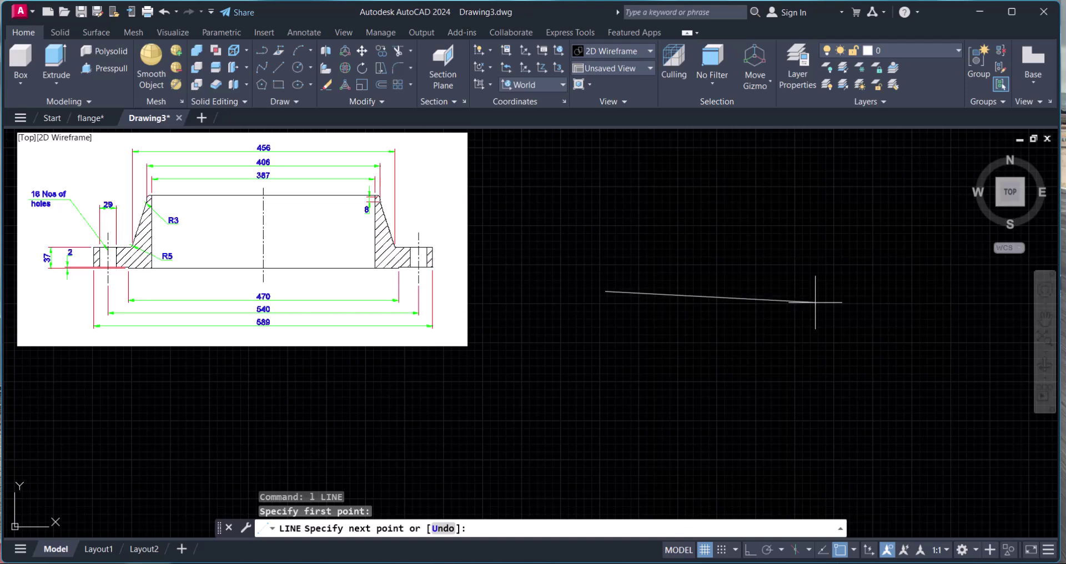
middle_click_drag(820, 268, 815, 337)
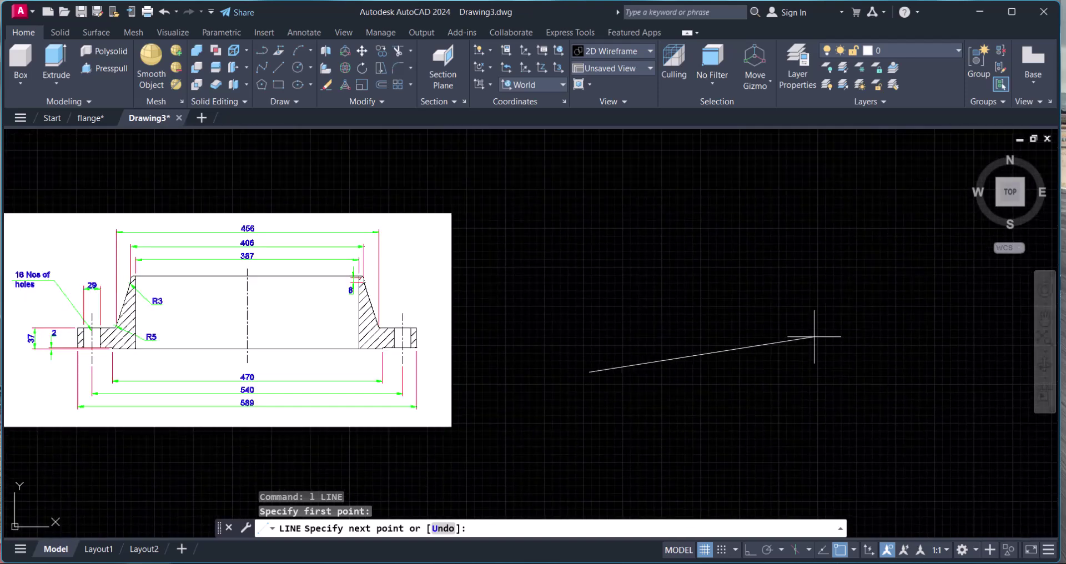
key("F8")
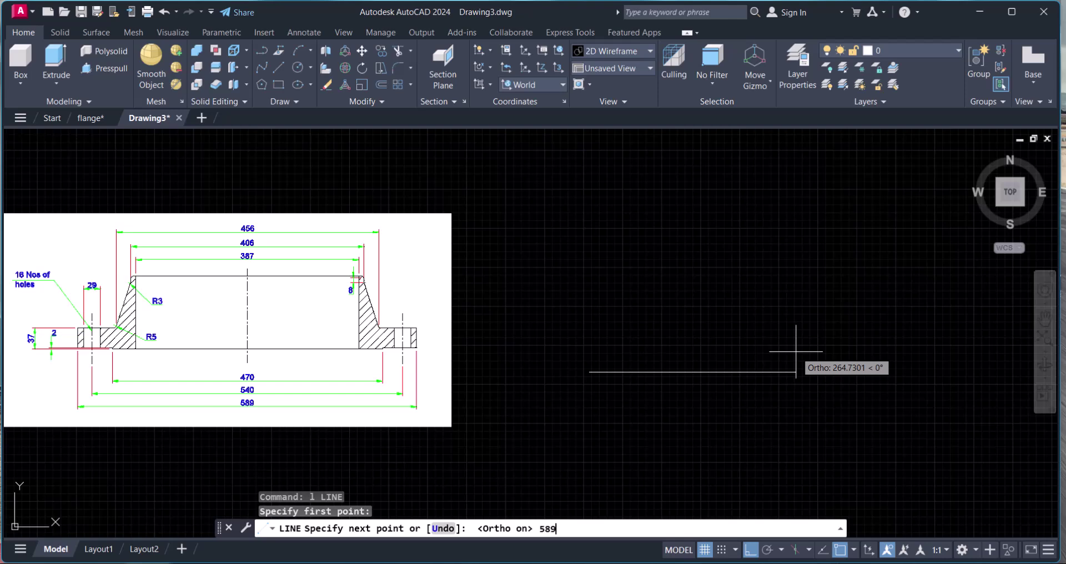
key("Return")
key("Escape")
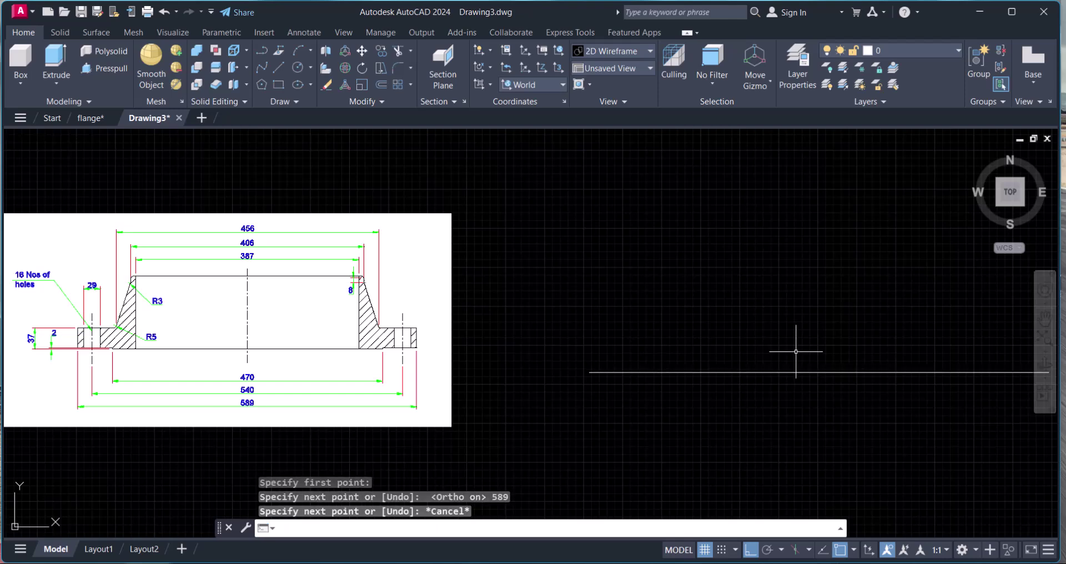
scroll(740, 357, "down", 2)
middle_click_drag(722, 424, 607, 348)
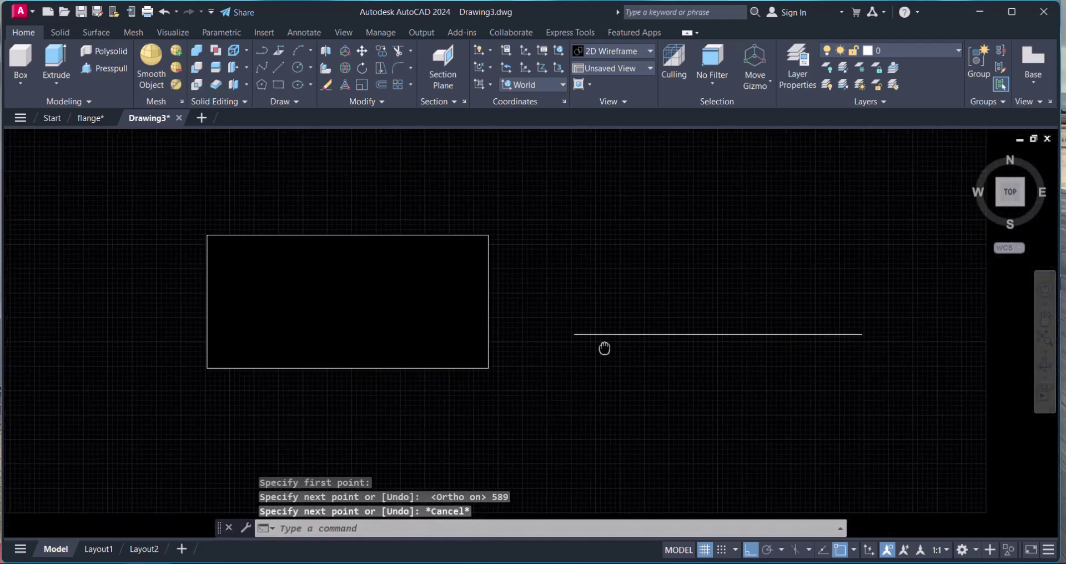
scroll(603, 364, "up", 2)
Draw a vertical centre line rising straight up from the base line's midpoint
type("l")
key("Return")
left_click(784, 332)
scroll(776, 317, "down", 2)
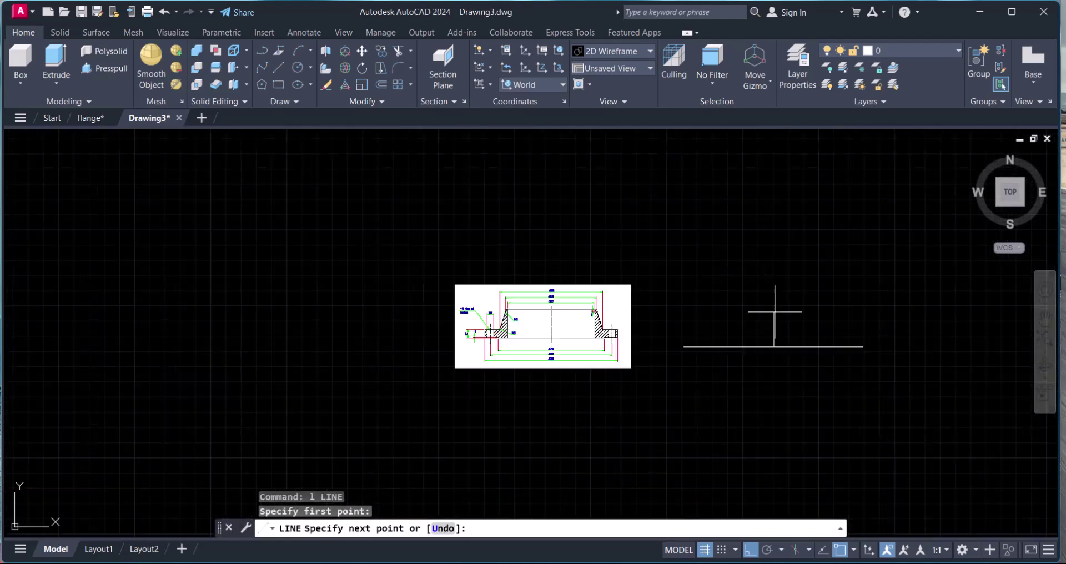
scroll(769, 229, "up", 1)
left_click(769, 229)
scroll(758, 321, "up", 1)
key("Escape")
left_click(827, 326)
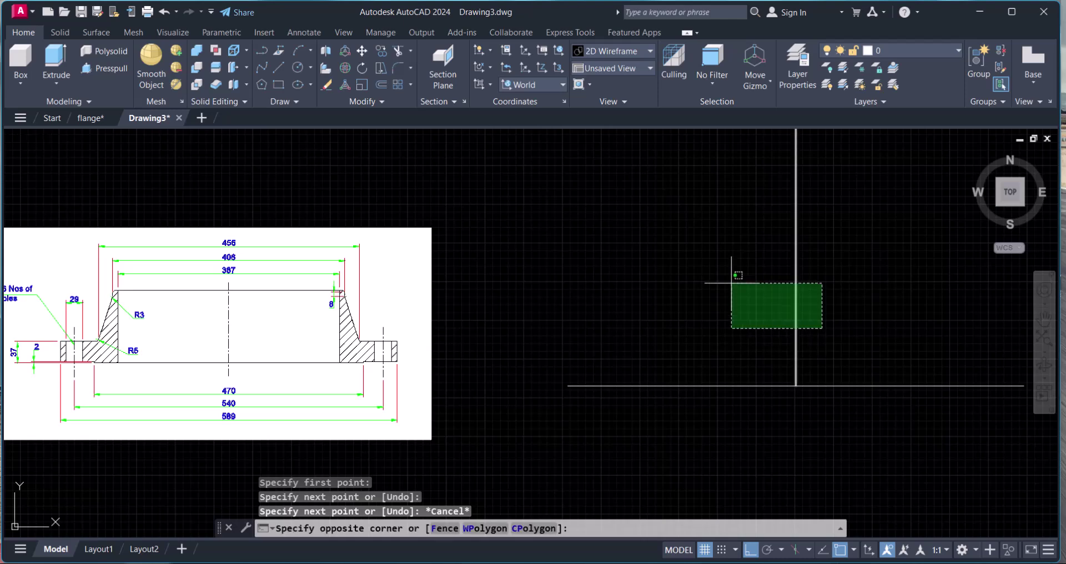
left_click(747, 284)
key("Escape")
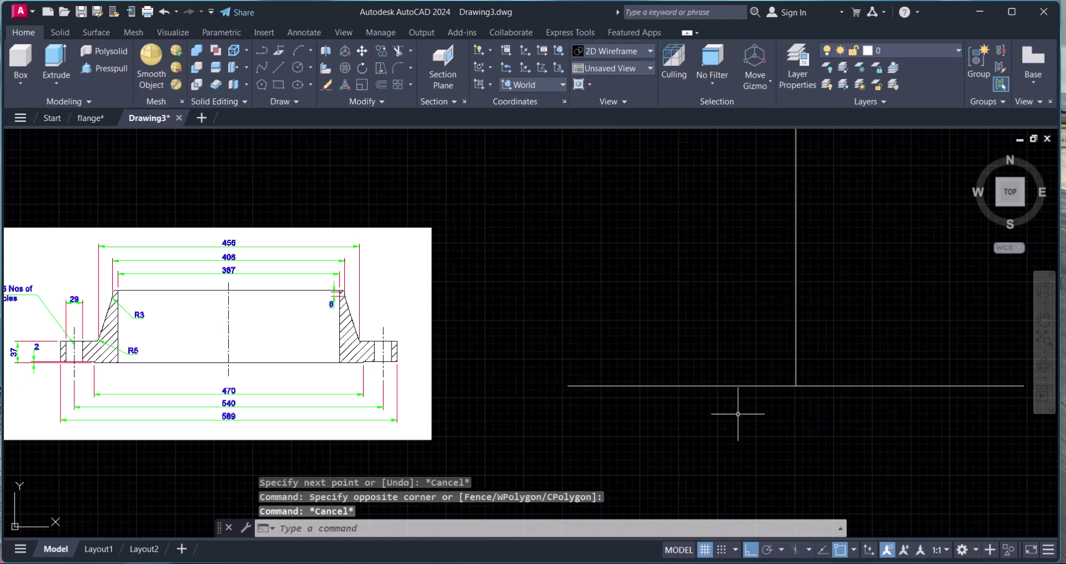
Offset the vertical centre line 540/2 (270) and 470/2 (235) to the left
type("o")
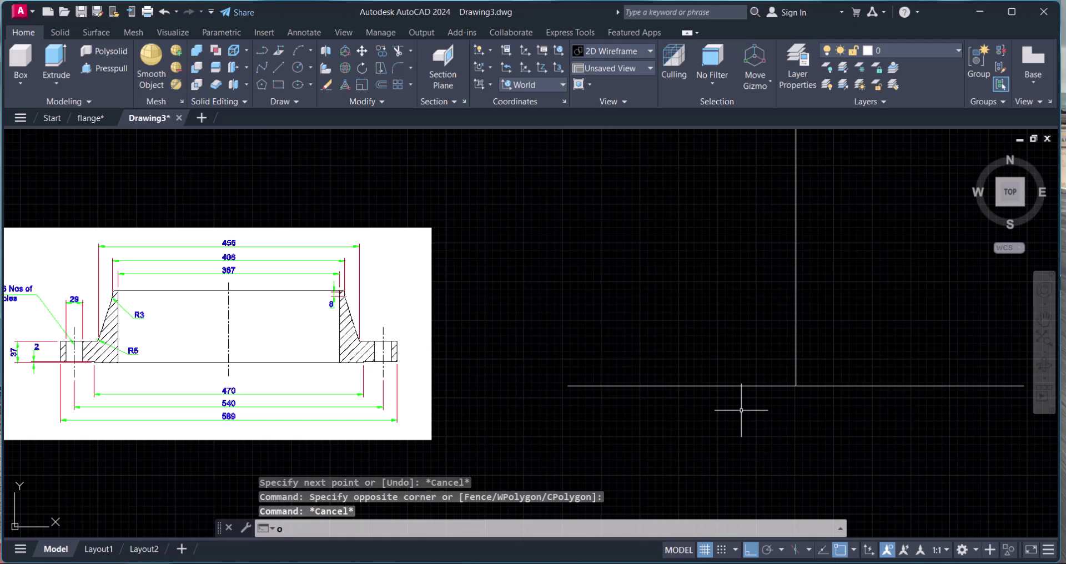
key("Return")
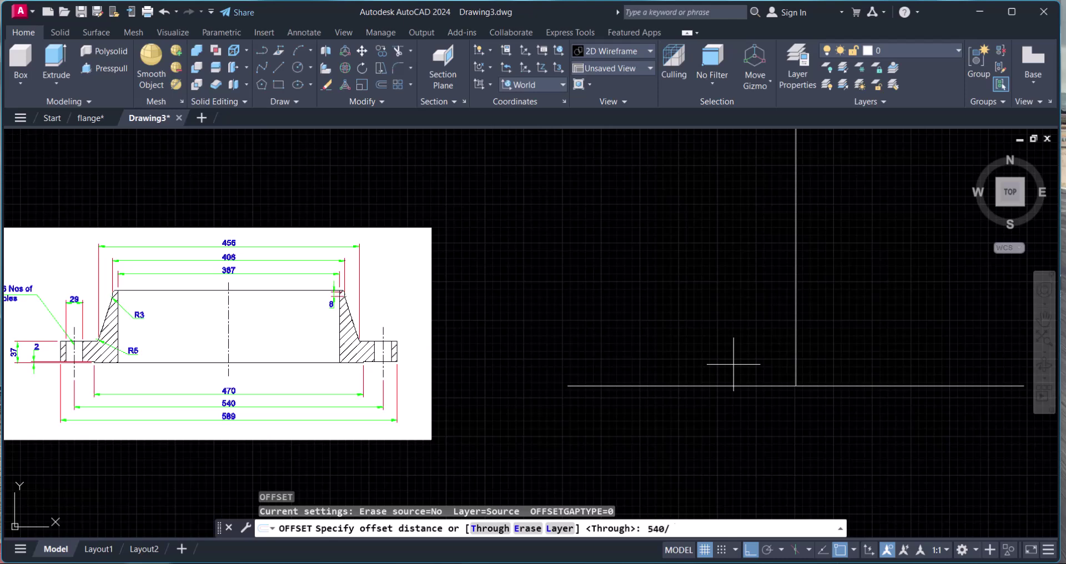
key("Return")
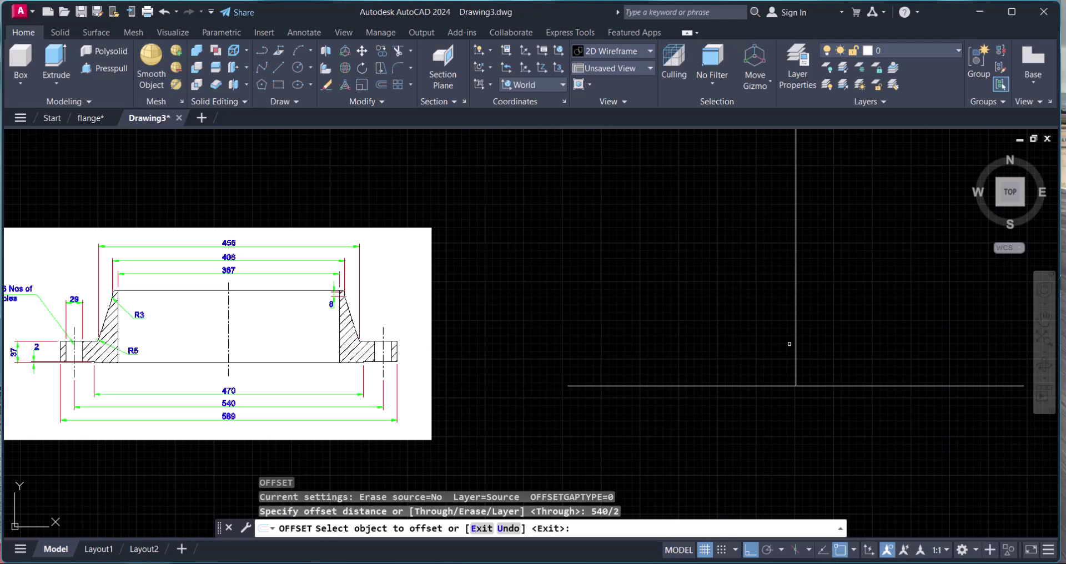
left_click(795, 343)
left_click(695, 339)
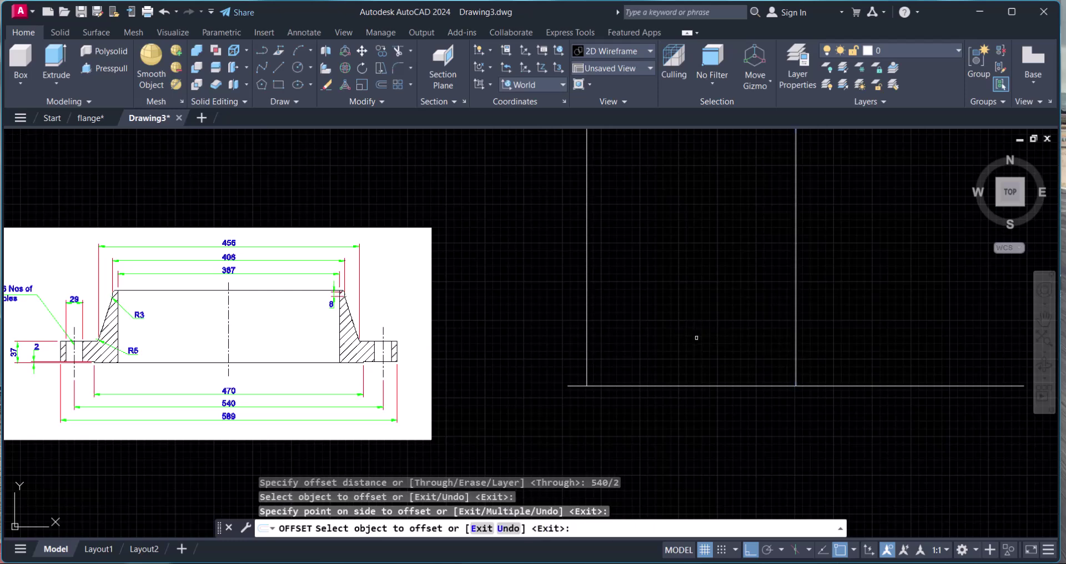
key("Escape")
type("o")
key("Return")
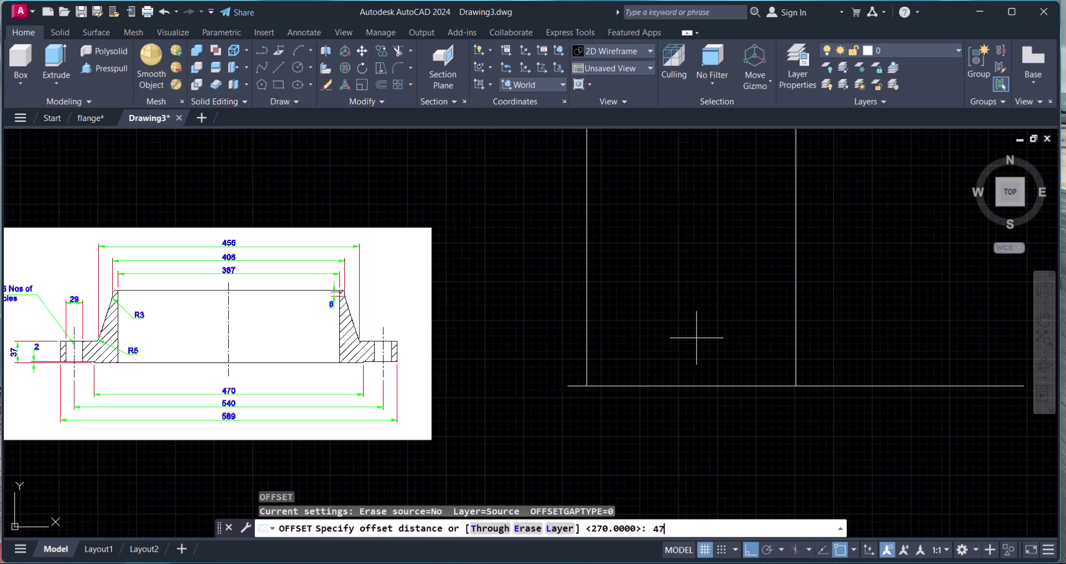
type("470/2")
key("Return")
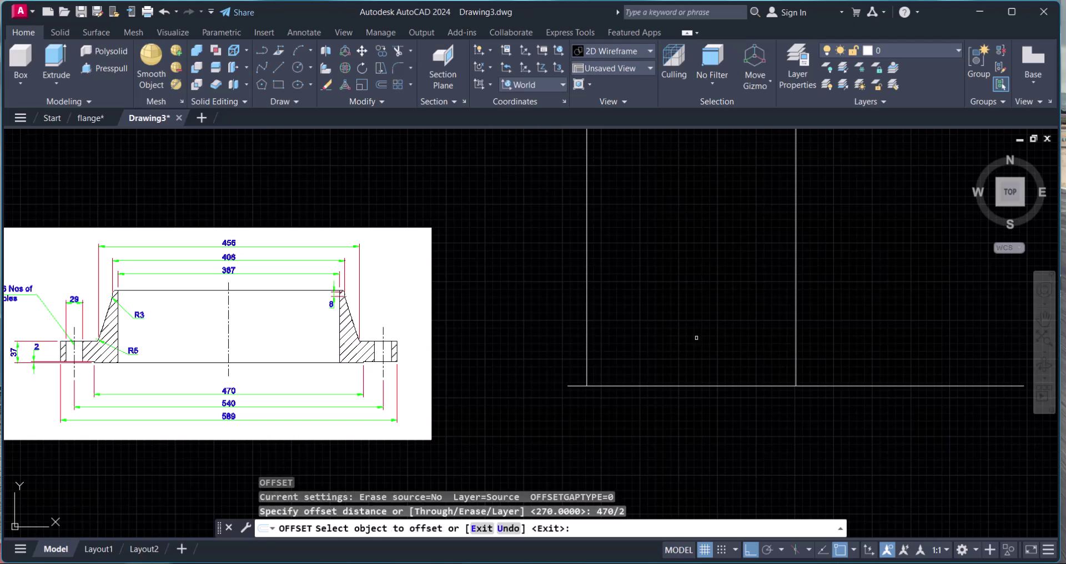
left_click(797, 341)
left_click(738, 346)
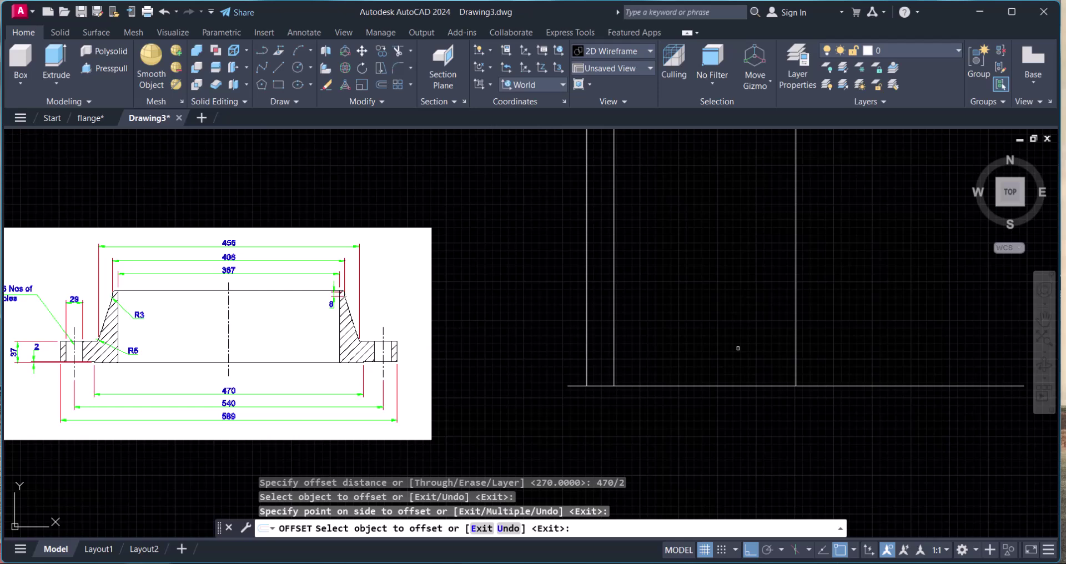
key("Escape")
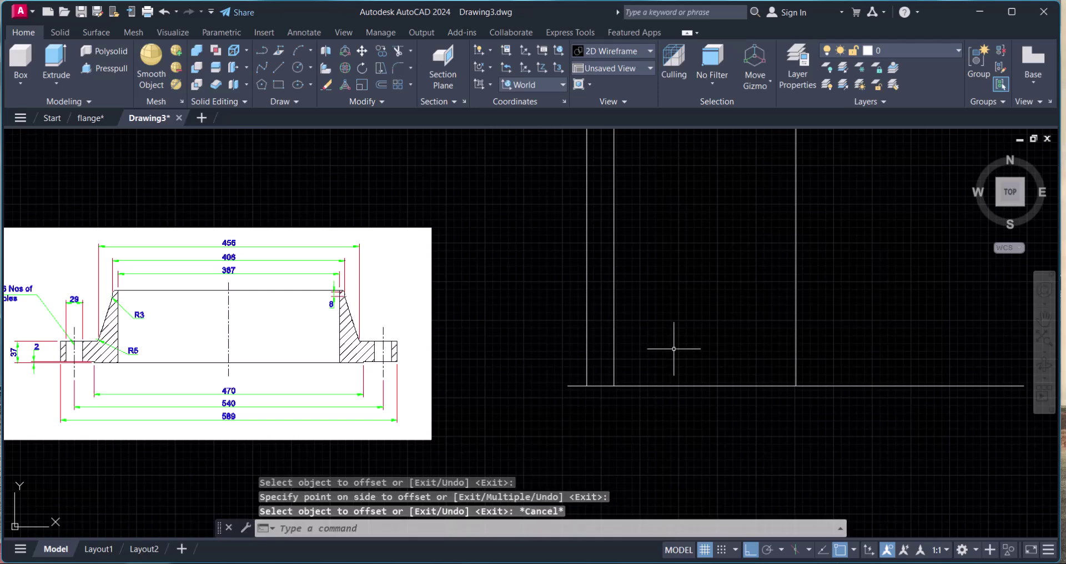
Offset the horizontal base line by 37 and by 2
type("o")
key("Return")
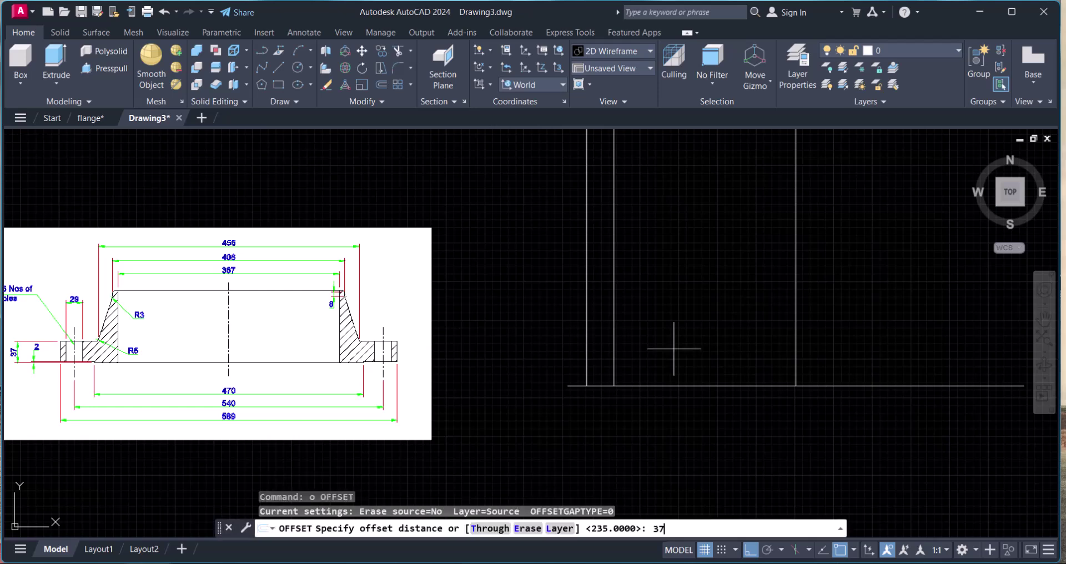
key("Return")
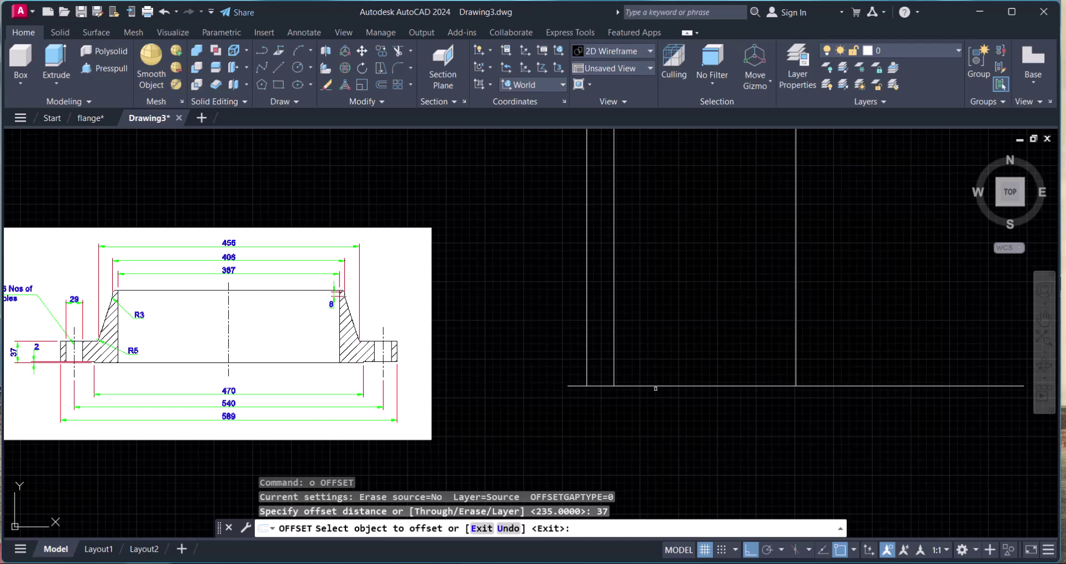
left_click(650, 384)
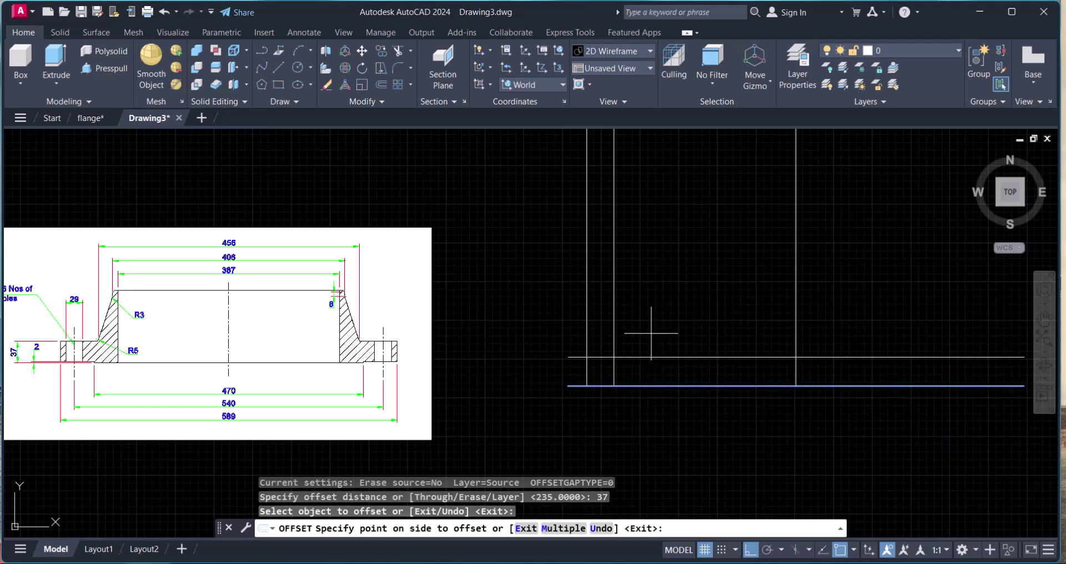
left_click(652, 332)
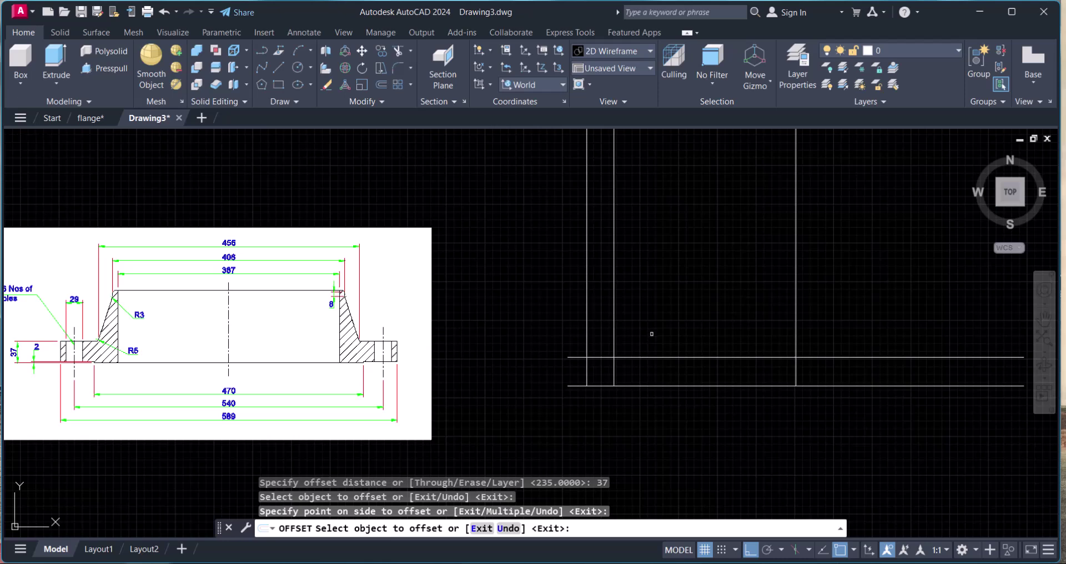
key("Escape")
key("Escape")
type("o")
key("Return")
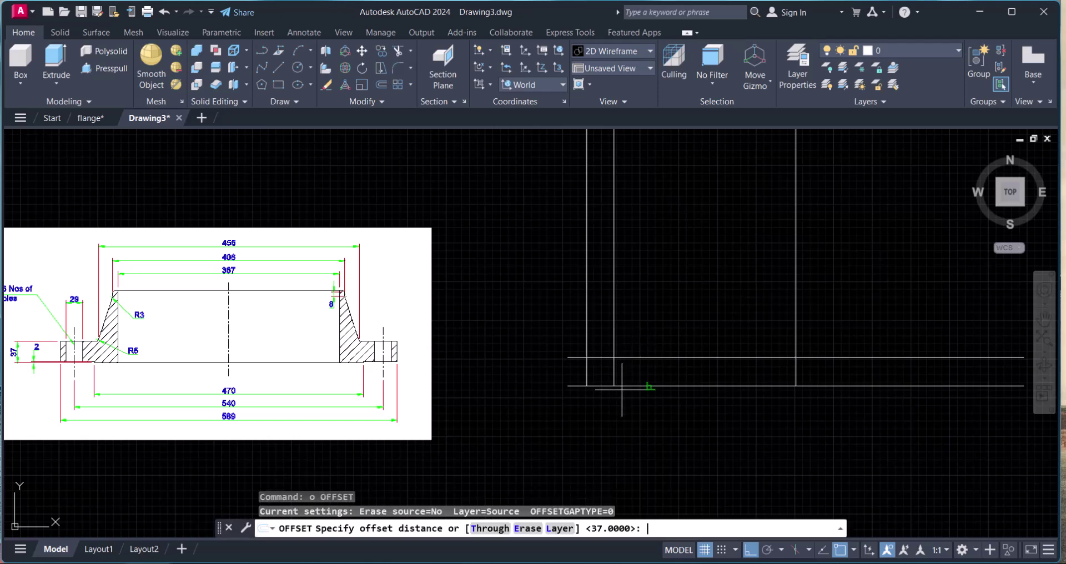
type("2")
key("Return")
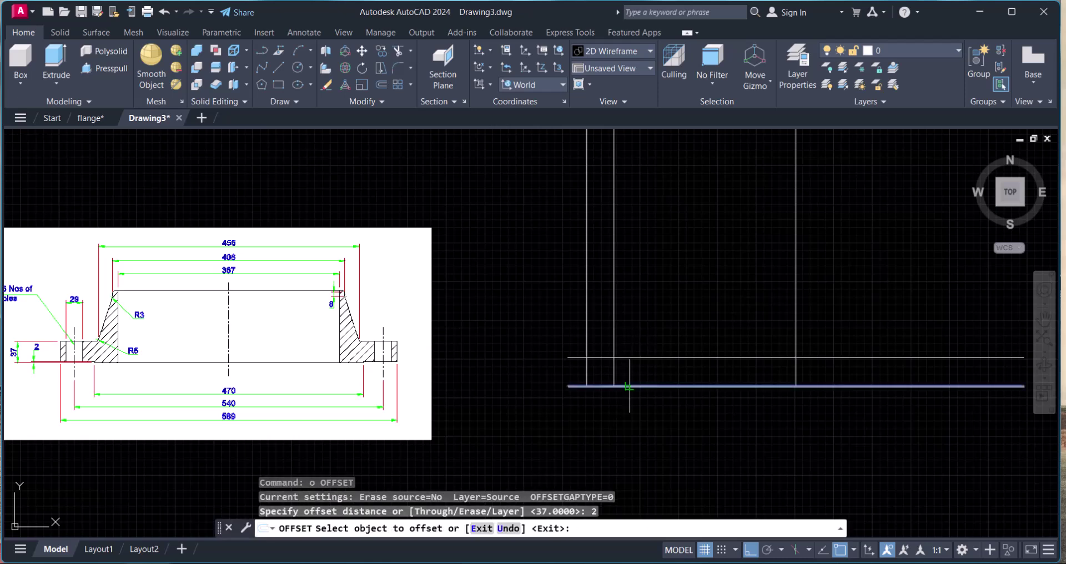
left_click(630, 386)
left_click(633, 371)
scroll(592, 388, "up", 2)
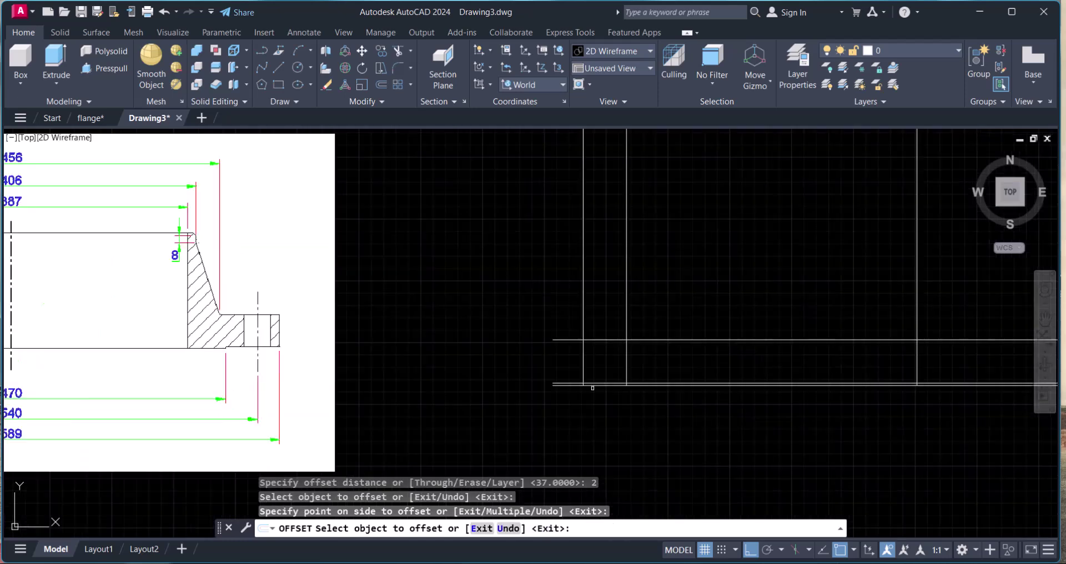
key("Escape")
Start a line at the offset lines' corner, cancel it, and reframe the view
type("l")
key("Return")
left_click(553, 384)
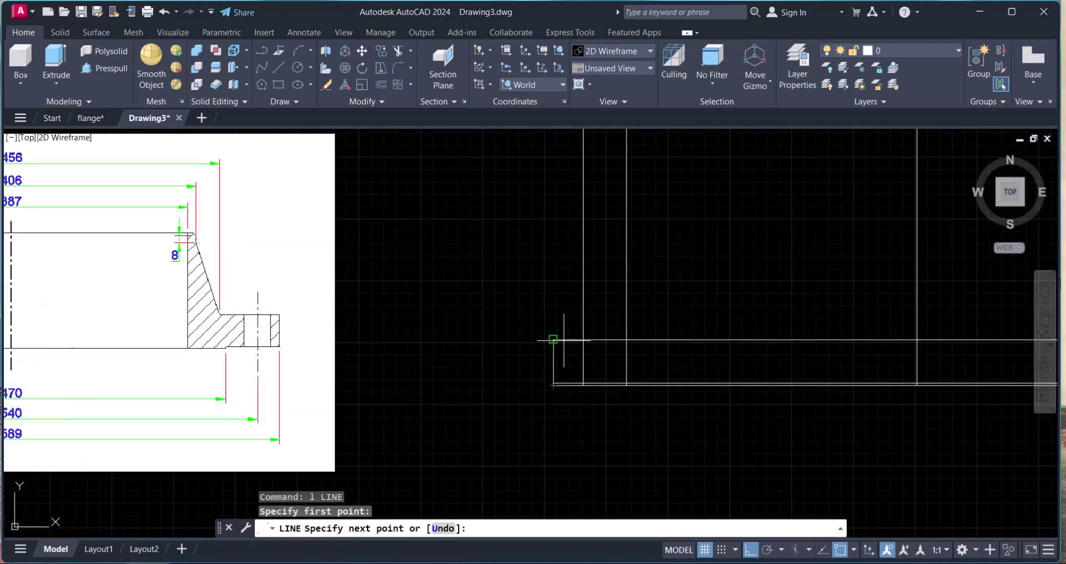
key("Escape")
scroll(583, 379, "up", 4)
scroll(583, 379, "down", 2)
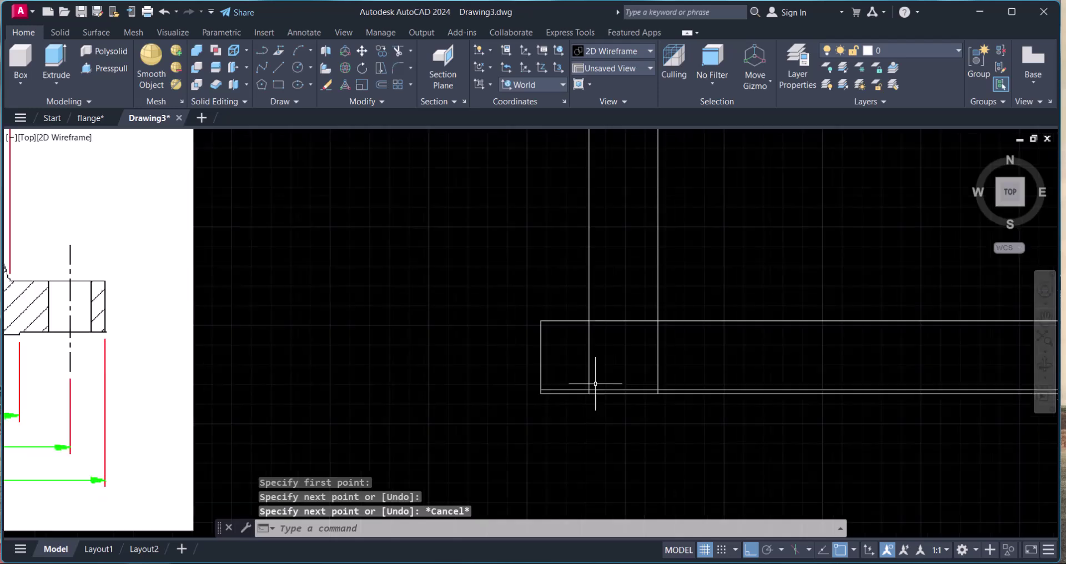
scroll(610, 385, "down", 2)
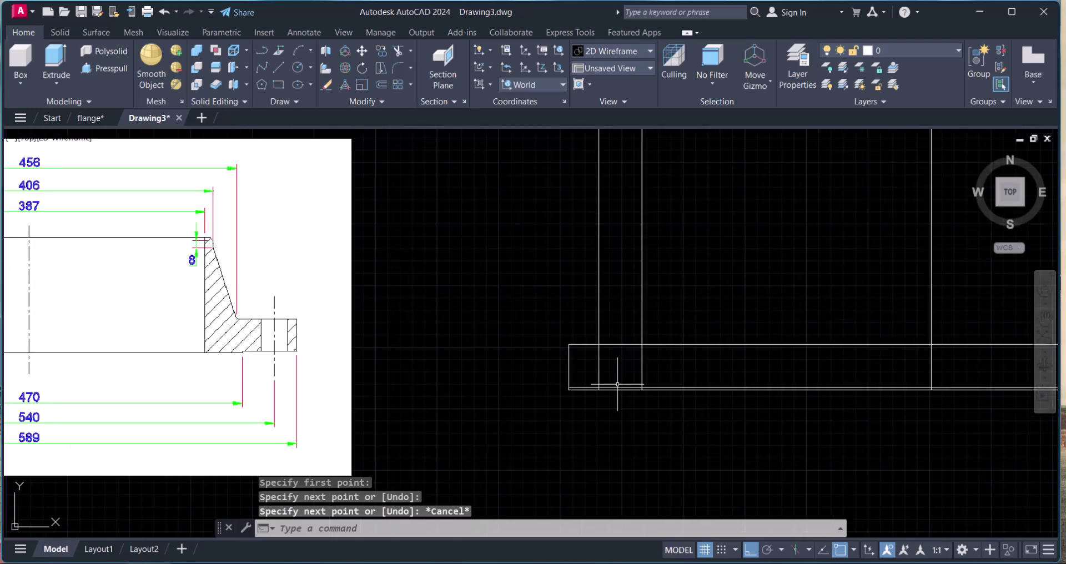
scroll(609, 378, "down", 2)
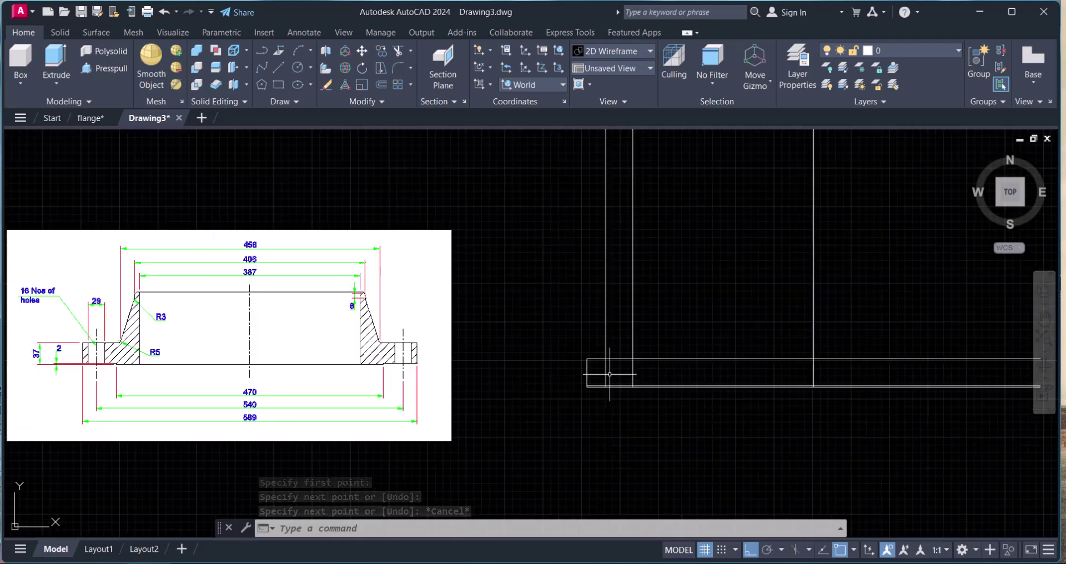
middle_click_drag(630, 378, 643, 381)
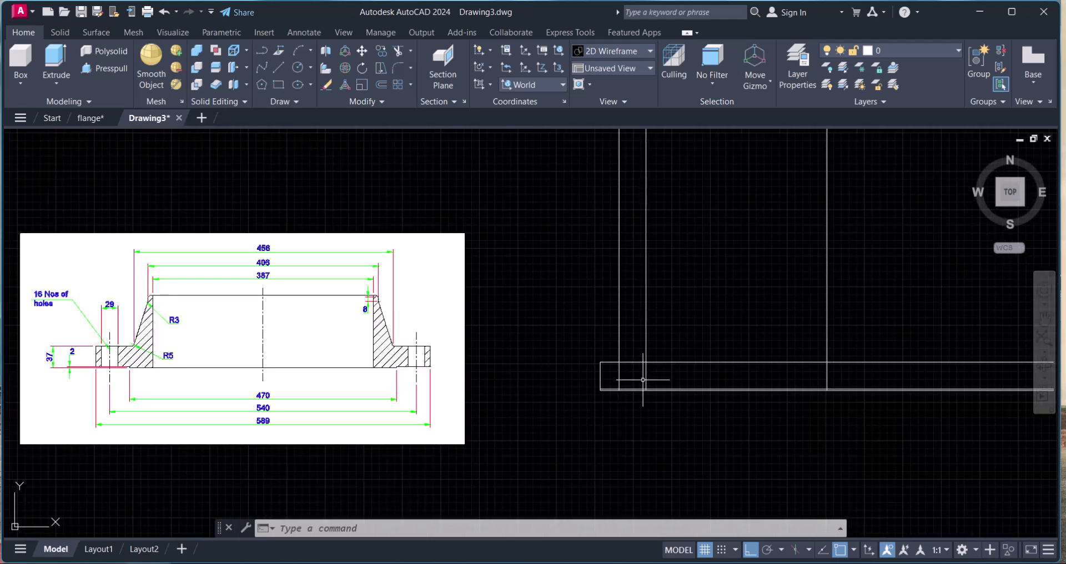
Trim the vertical line above the rectangle and the overhanging bottom edge segment
type("tr")
key("Return")
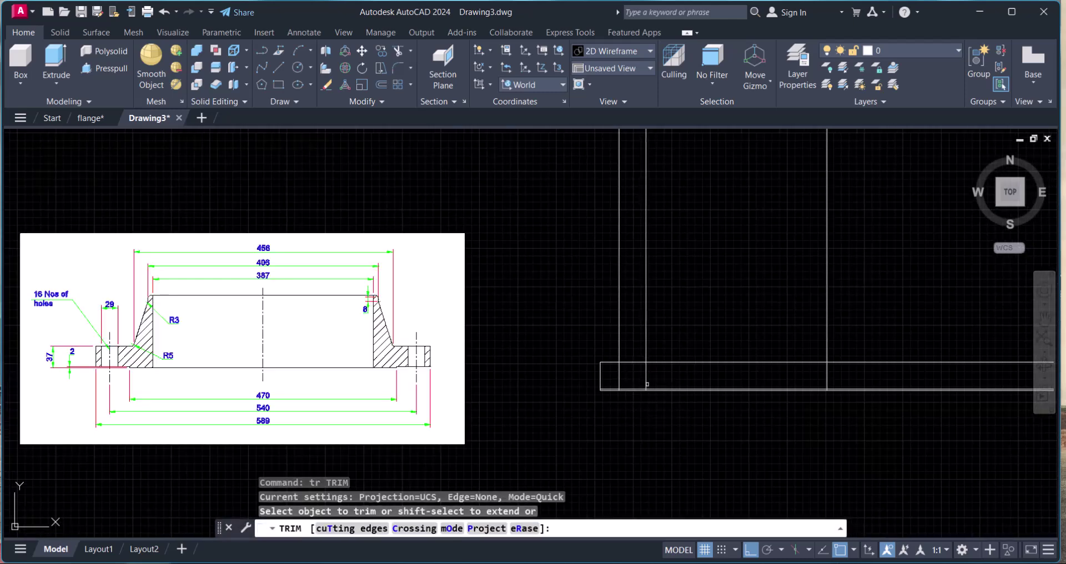
scroll(646, 381, "up", 4)
left_click(578, 316)
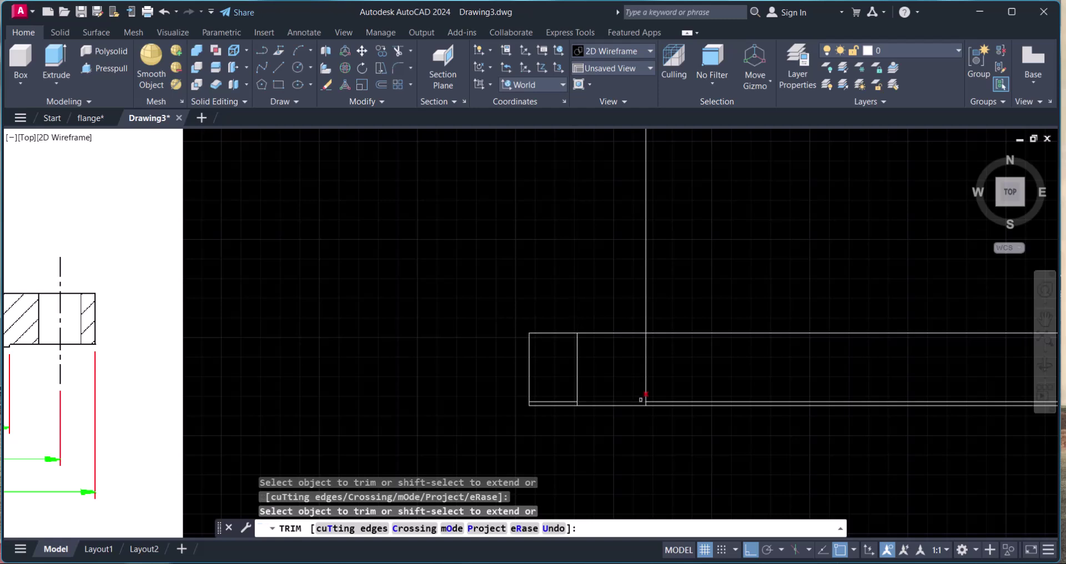
left_click(636, 407)
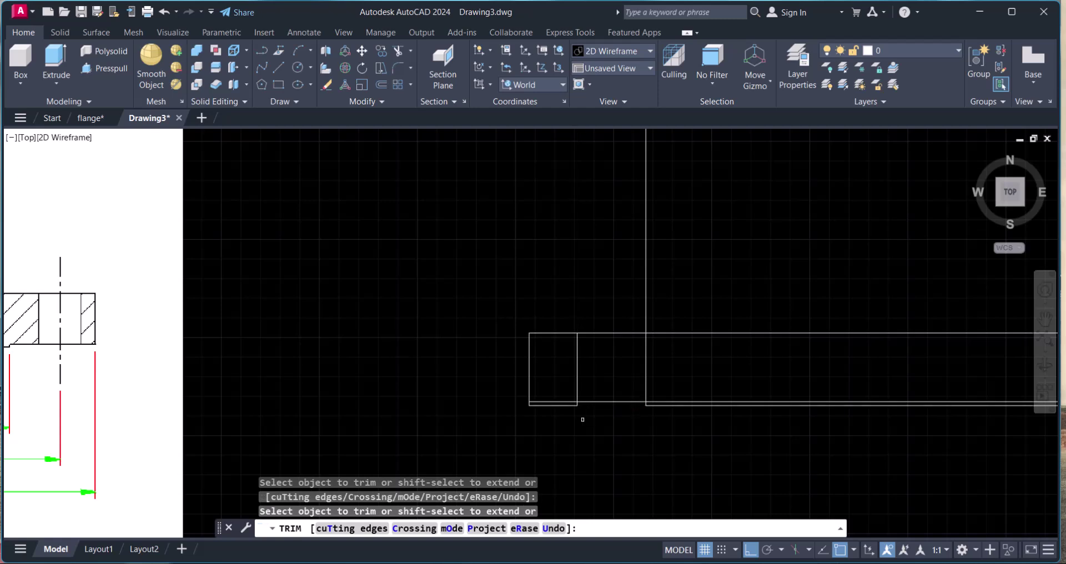
key("Escape")
Erase the small rectangle's leftover bottom edge segment
type("e")
key("Return")
left_click(561, 401)
key("Return")
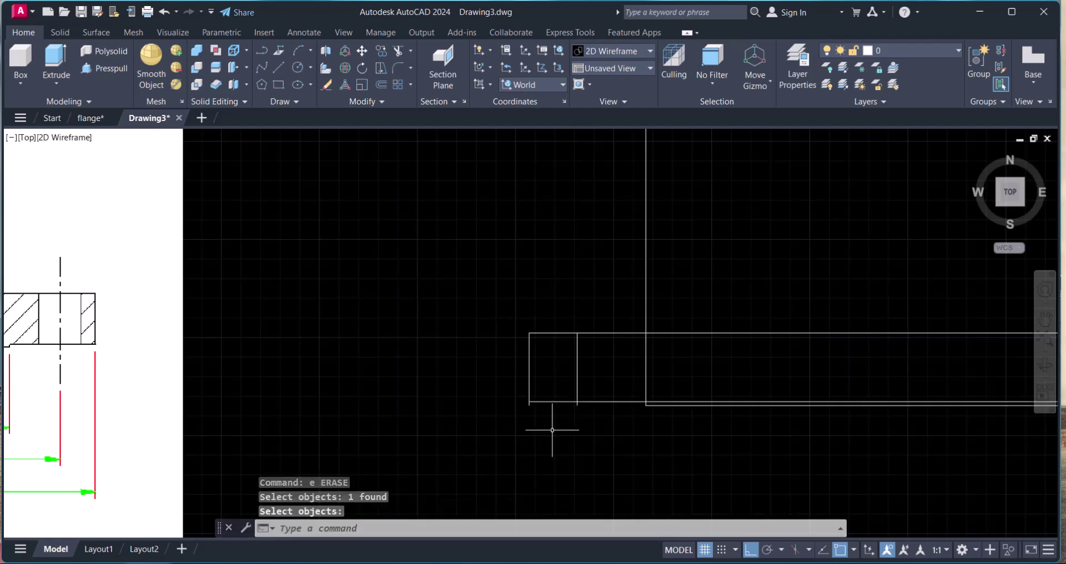
key("Escape")
key("Escape")
Trim off the remaining stray segments, including the extra vertical line segment
type("tr")
key("Return")
scroll(578, 422, "up", 4)
mouse_move(601, 416)
left_mouse_down()
mouse_move(537, 403)
mouse_move(564, 378)
left_mouse_up()
key("Escape")
type("tr")
key("Return")
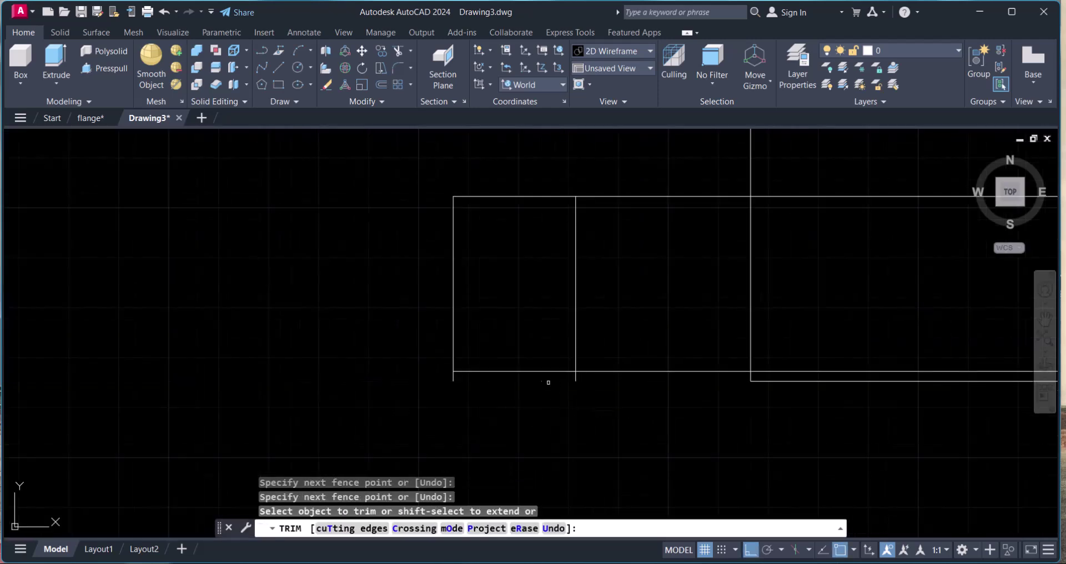
left_click(469, 377)
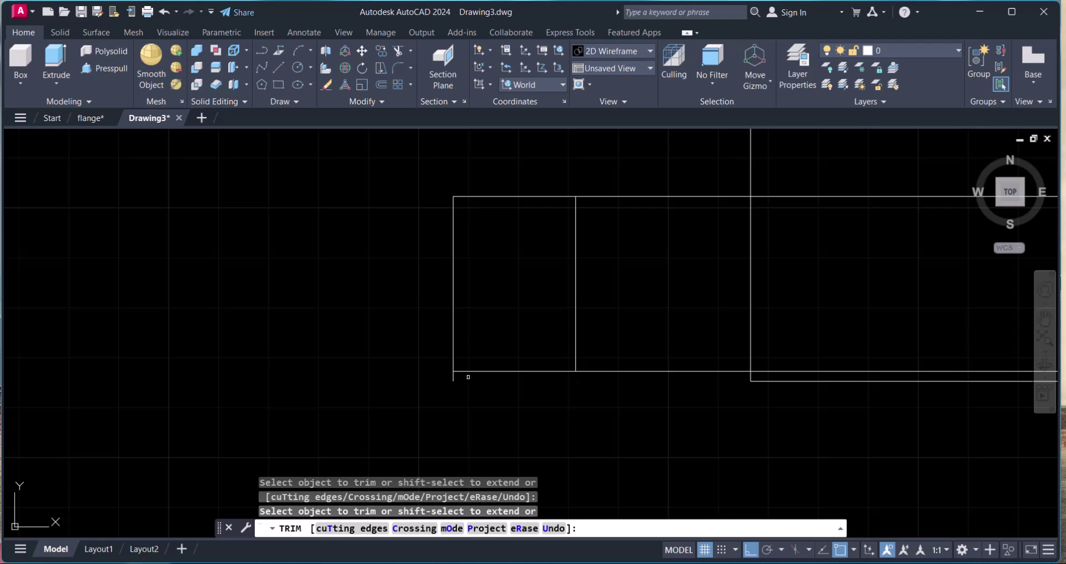
left_click(751, 361)
key("Escape")
scroll(722, 358, "down", 8)
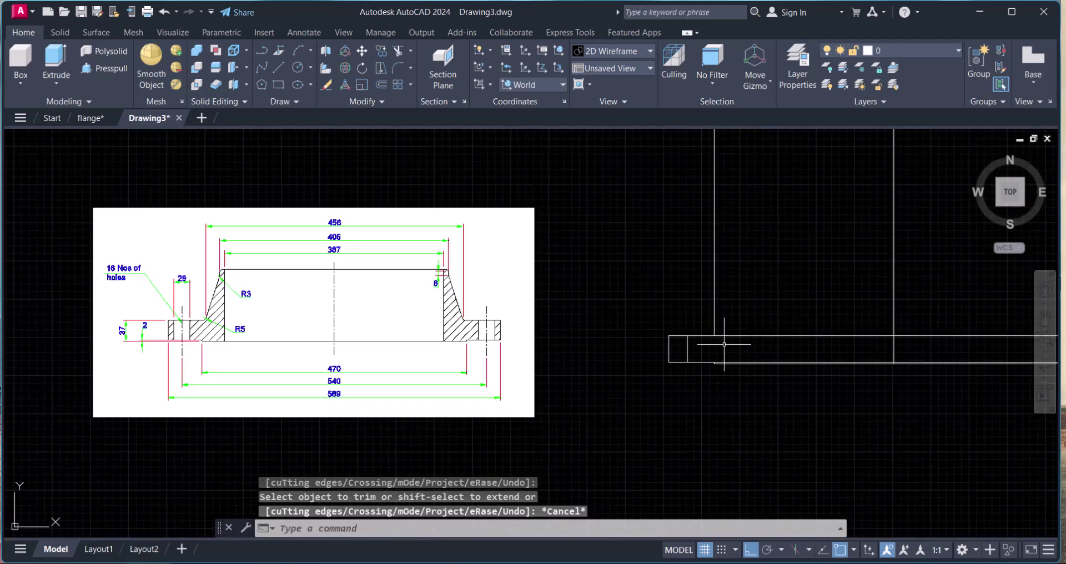
type("e")
key("Return")
Erase the stray vertical line with a selection window
left_click(733, 333)
left_click(686, 267)
key("Return")
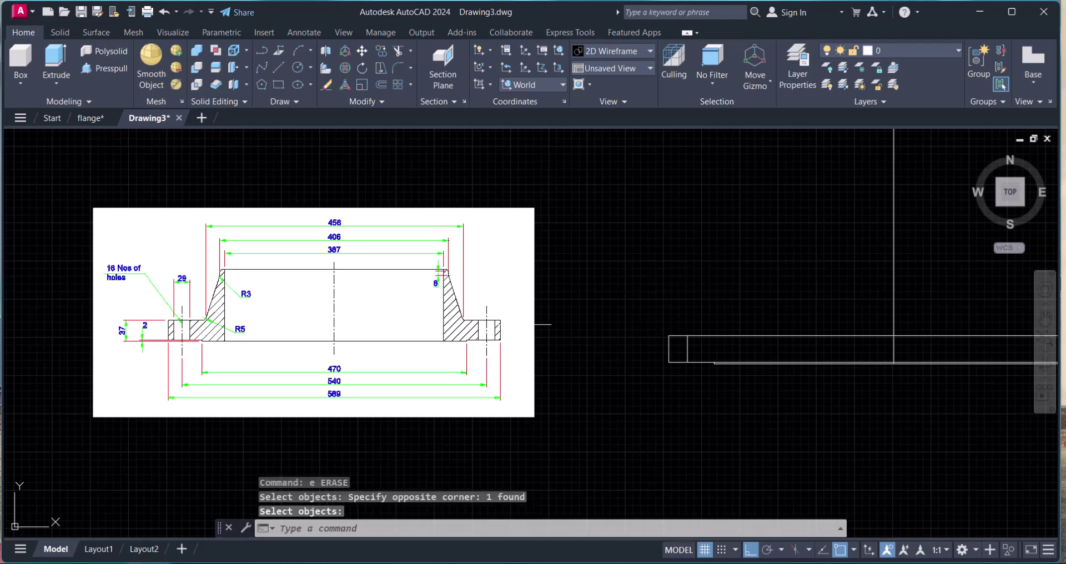
left_click(852, 442)
key("Escape")
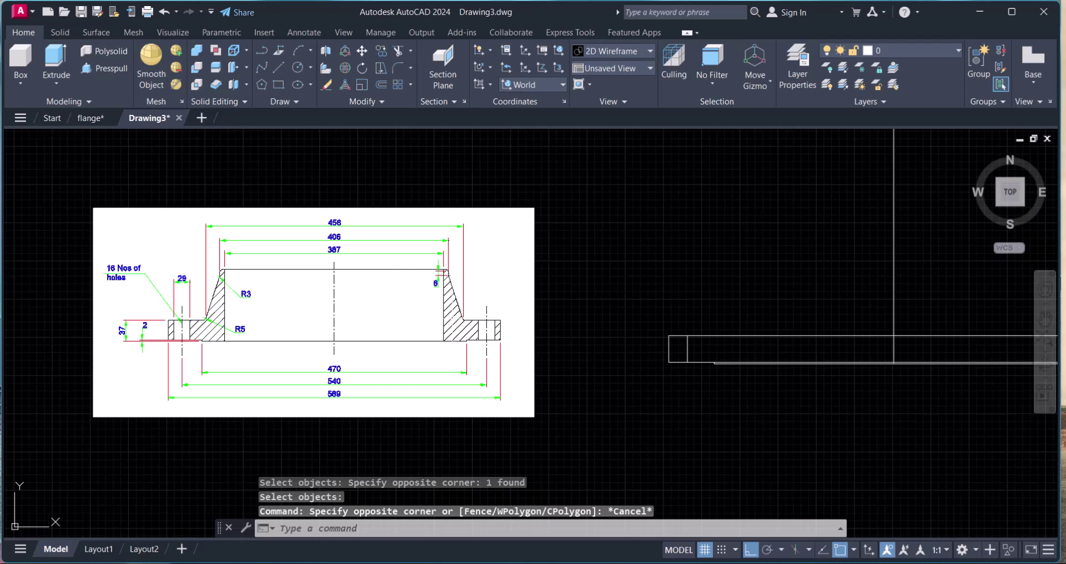
left_click(721, 525)
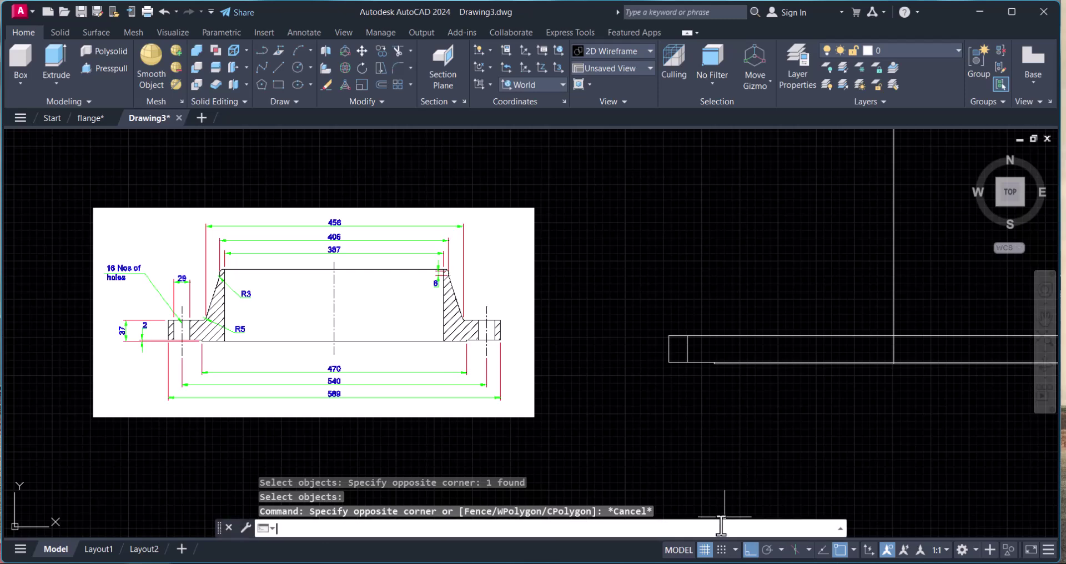
Offset the vertical reference line 387/2 to the left
type("o")
key("BackSpace")
type("o")
key("Return")
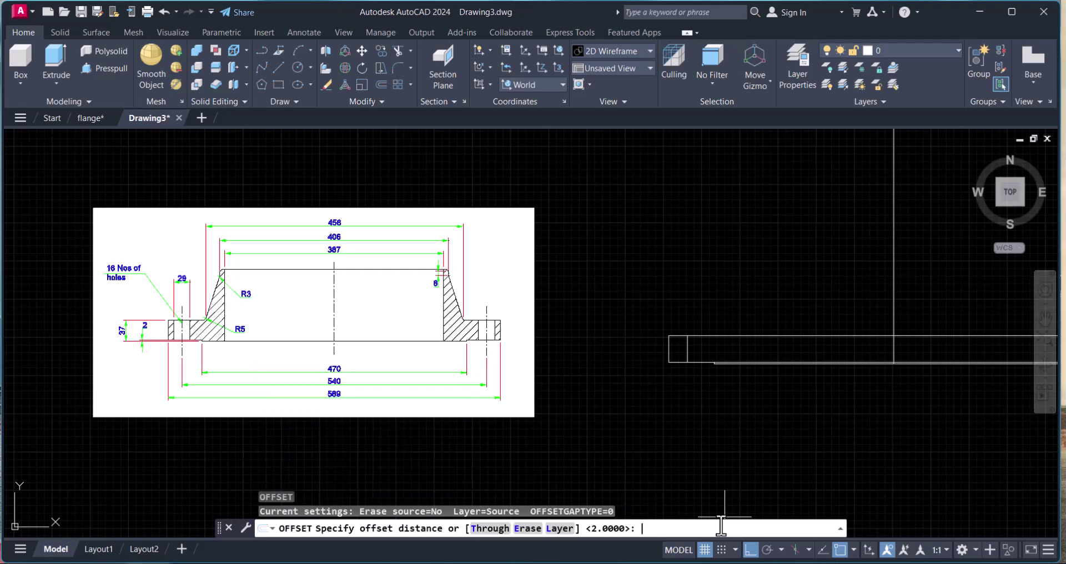
type("387/2")
key("Return")
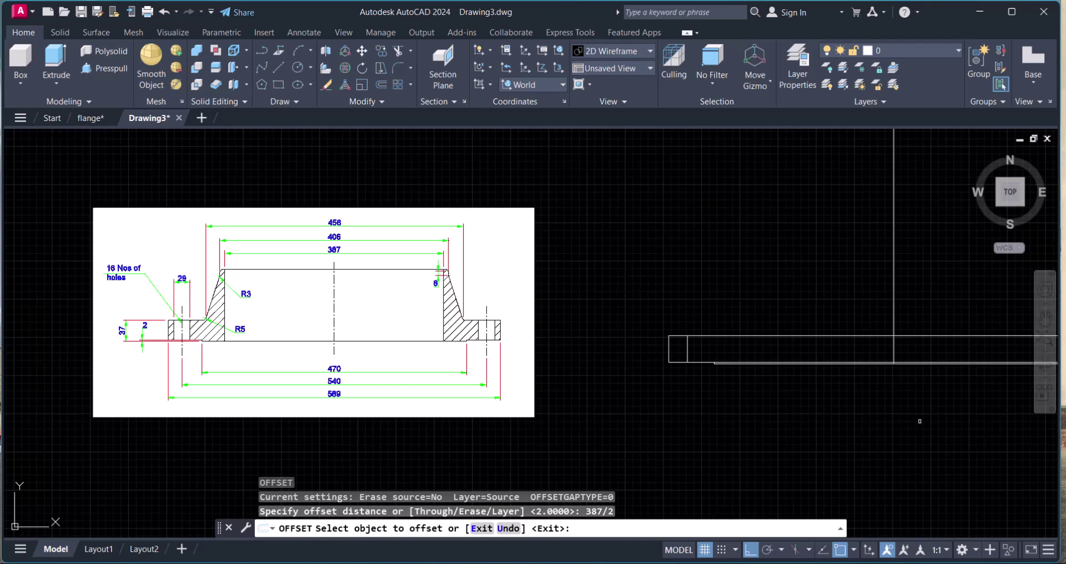
left_click(894, 308)
left_click(841, 287)
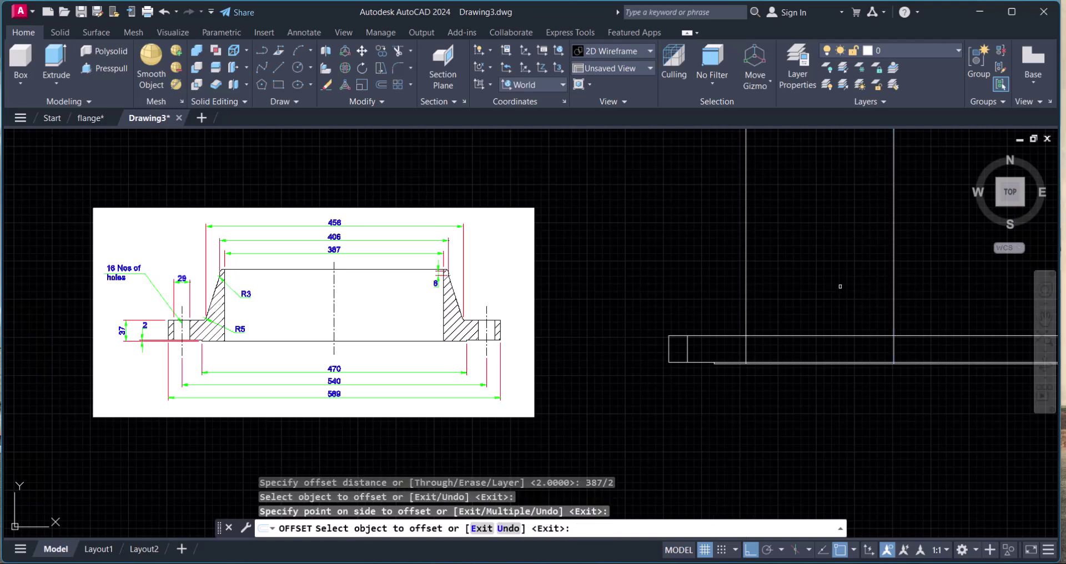
key("Escape")
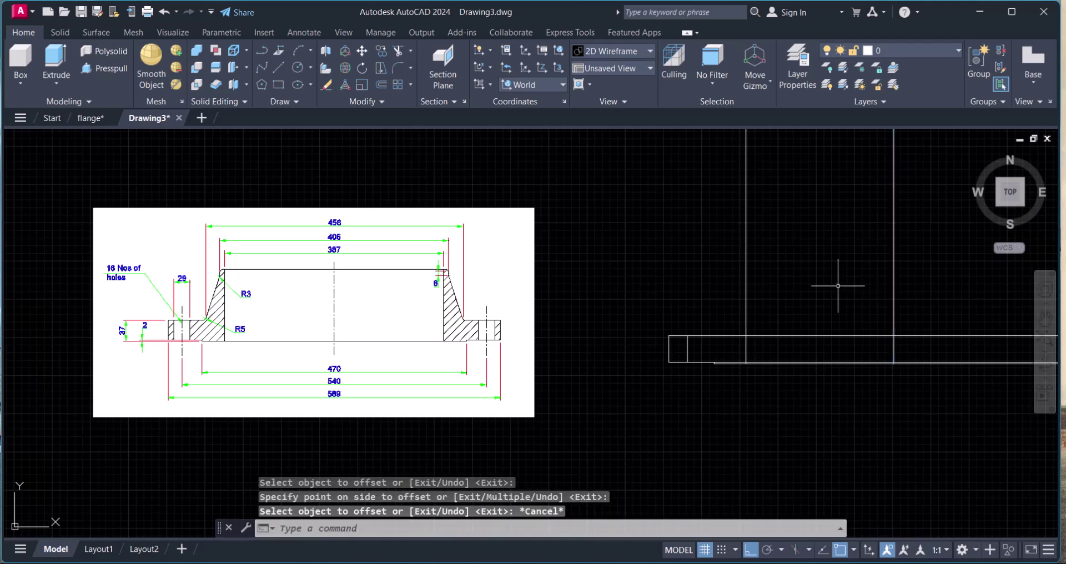
Add vertical offset lines left of the reference line at 406/2 and 456/2
type("o")
key("Return")
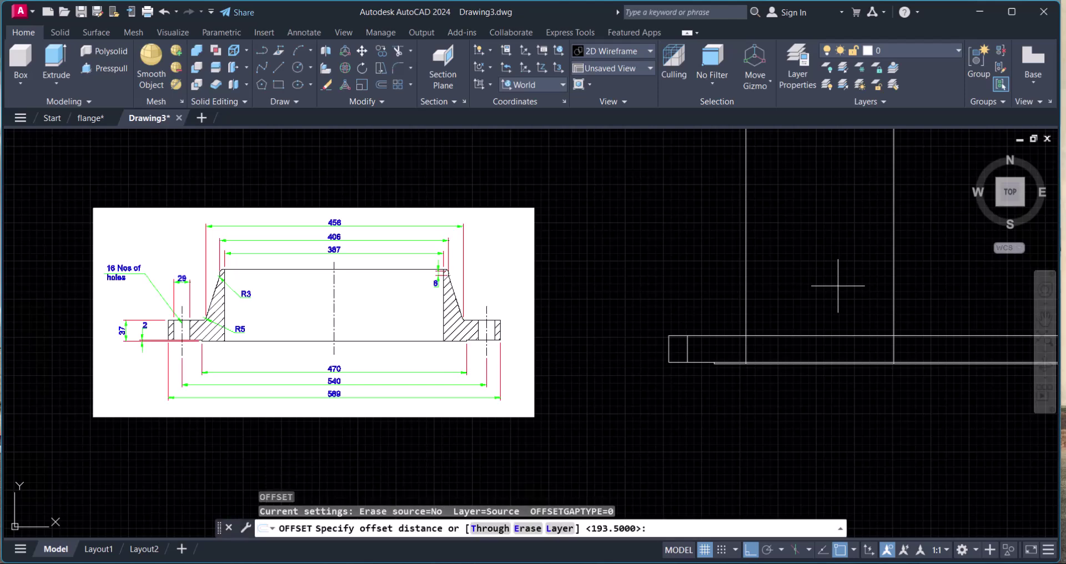
type("406")
key("Return")
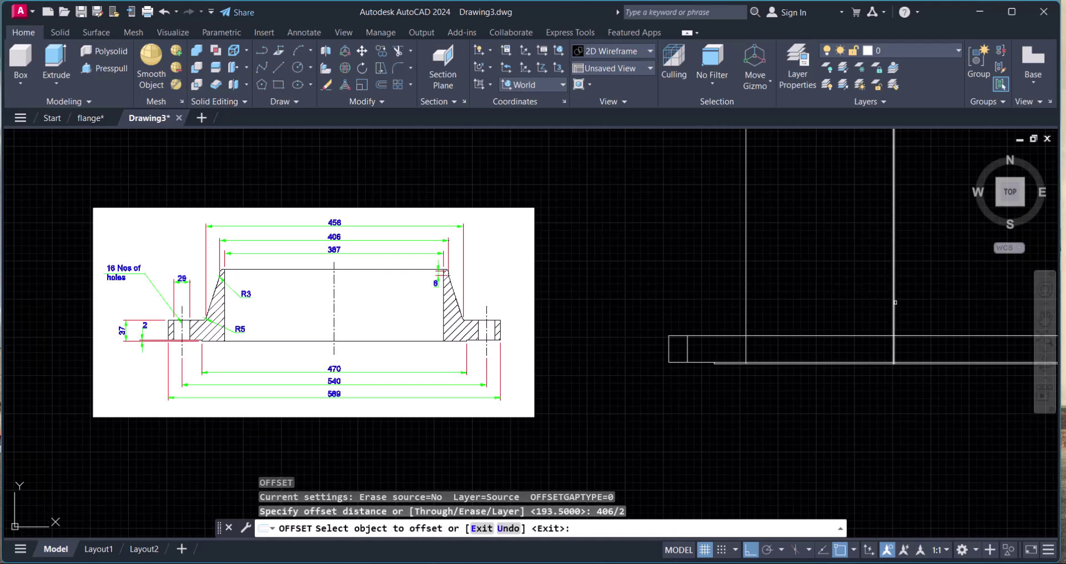
left_click(895, 302)
left_click(827, 297)
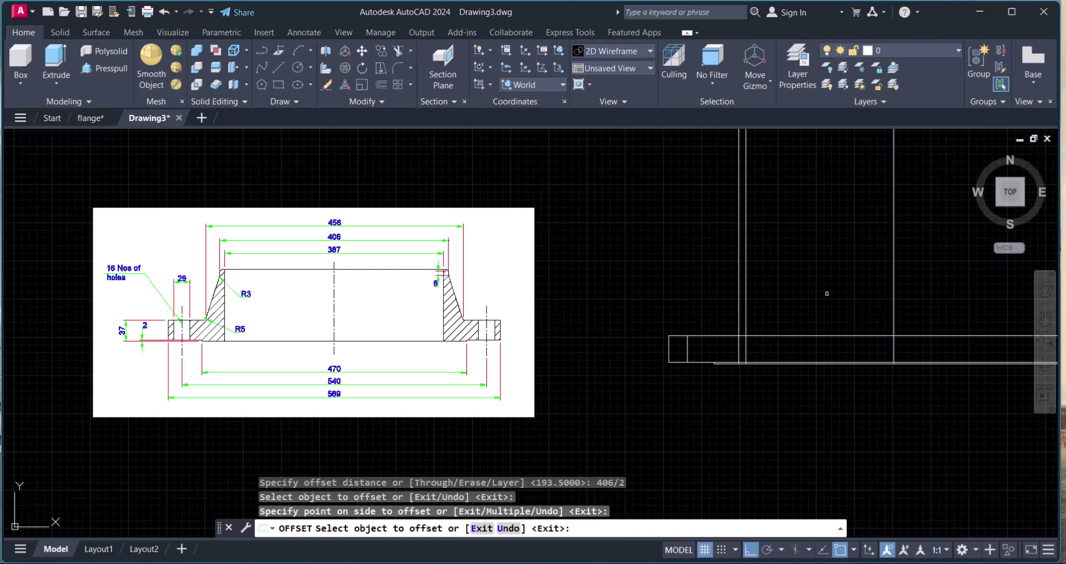
key("Escape")
type("o")
key("Return")
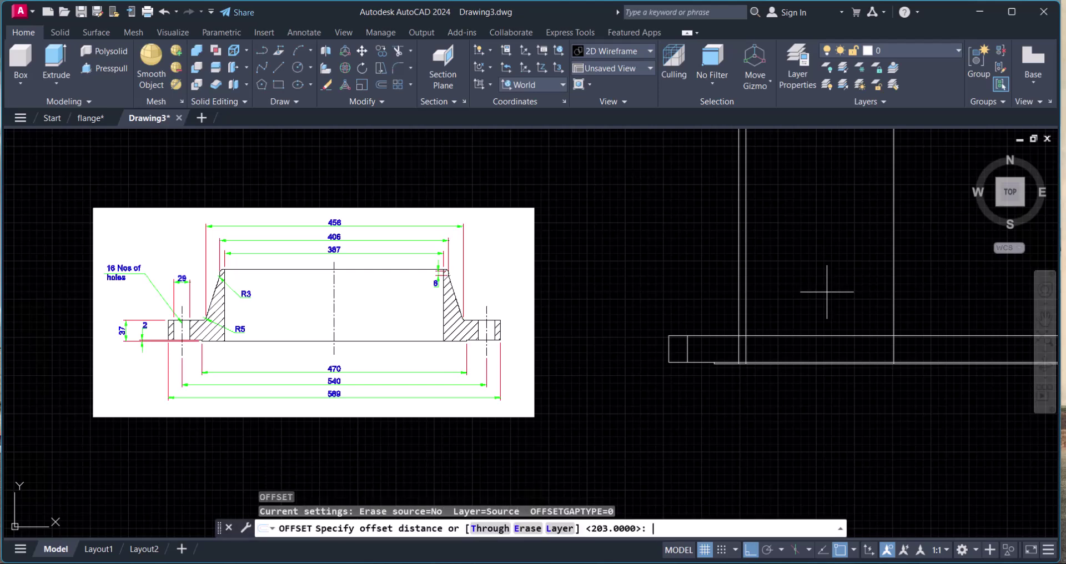
type("456/2")
key("Return")
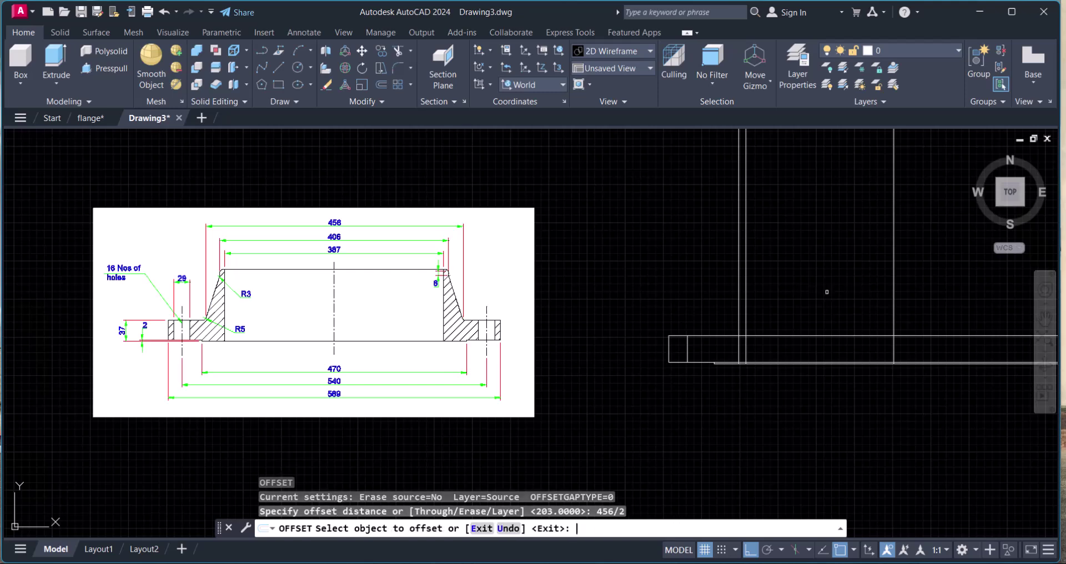
left_click(895, 264)
left_click(842, 265)
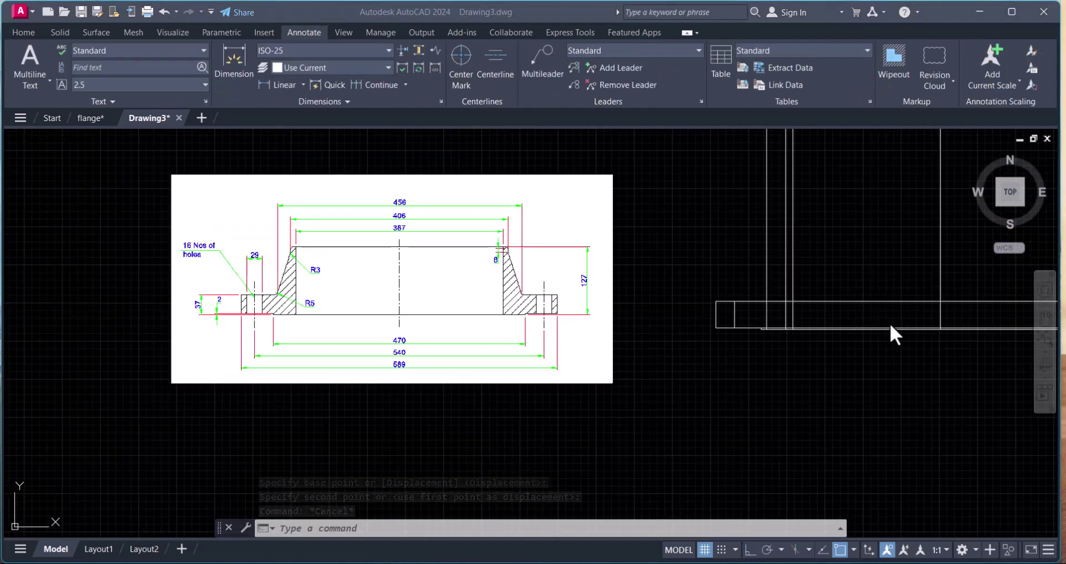
Offset the horizontal base line 37 units upward
mouse_move(869, 359)
middle_mouse_down()
mouse_move(743, 376)
mouse_move(712, 396)
mouse_move(621, 385)
mouse_move(630, 384)
middle_mouse_up()
key("Escape")
key("Escape")
type("o")
key("Return")
type("3")
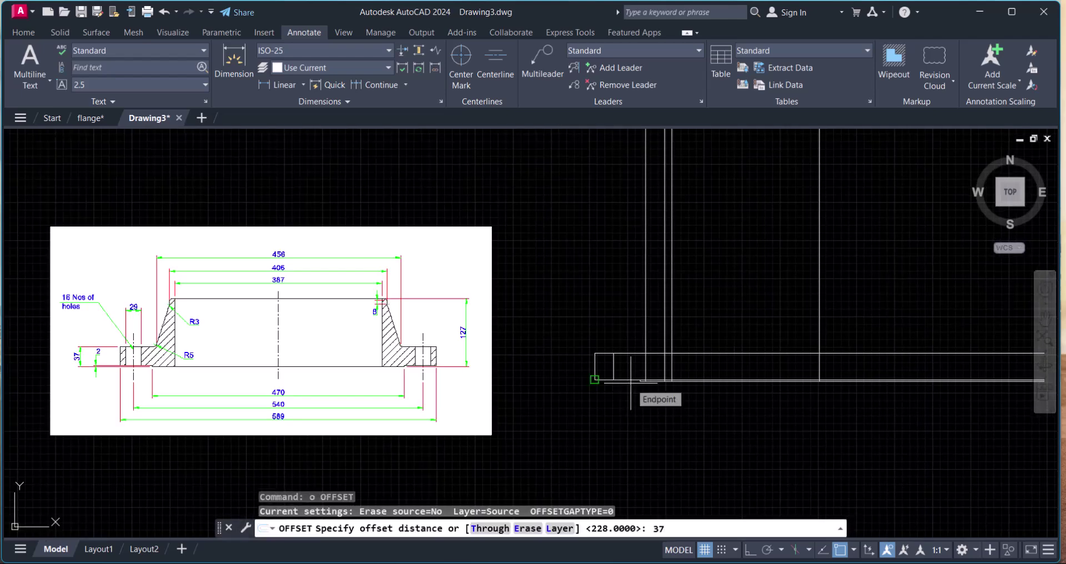
type("7")
key("Return")
scroll(631, 383, "up", 2)
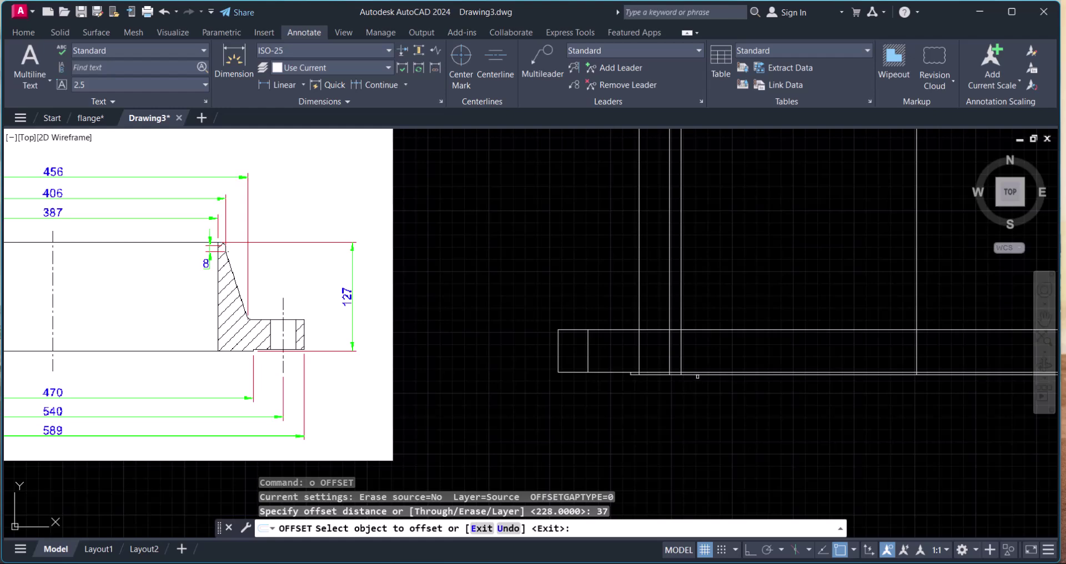
left_click(697, 375)
left_click(698, 231)
scroll(697, 231, "down", 2)
middle_click_drag(757, 208, 721, 323)
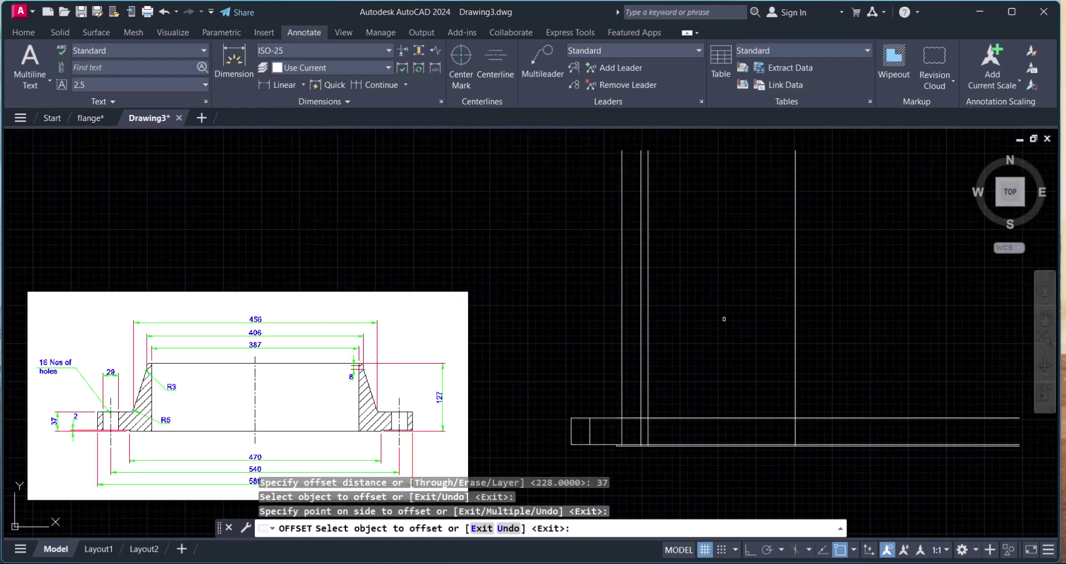
scroll(721, 322, "down", 4)
scroll(732, 337, "up", 2)
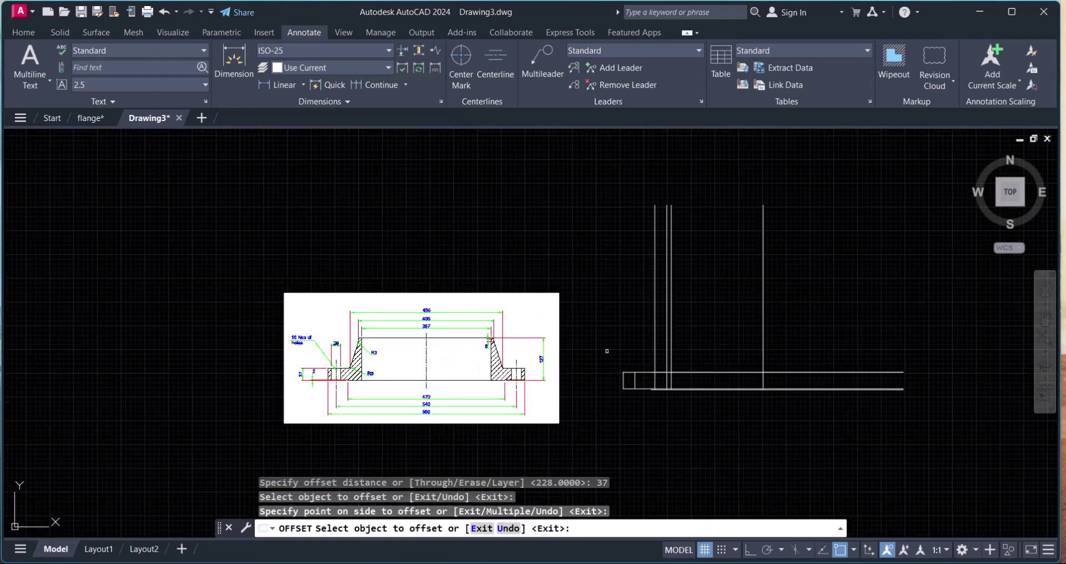
scroll(552, 375, "up", 4)
key("Escape")
key("Escape")
key("Escape")
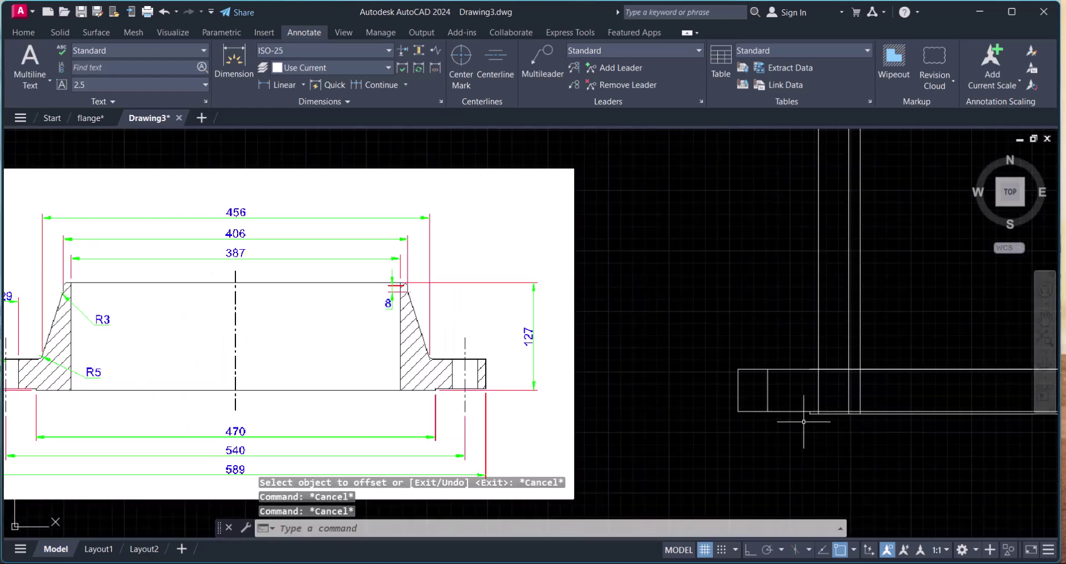
Offset the bottom line 127 units upward to mark the flange's full height
type("o")
key("Return")
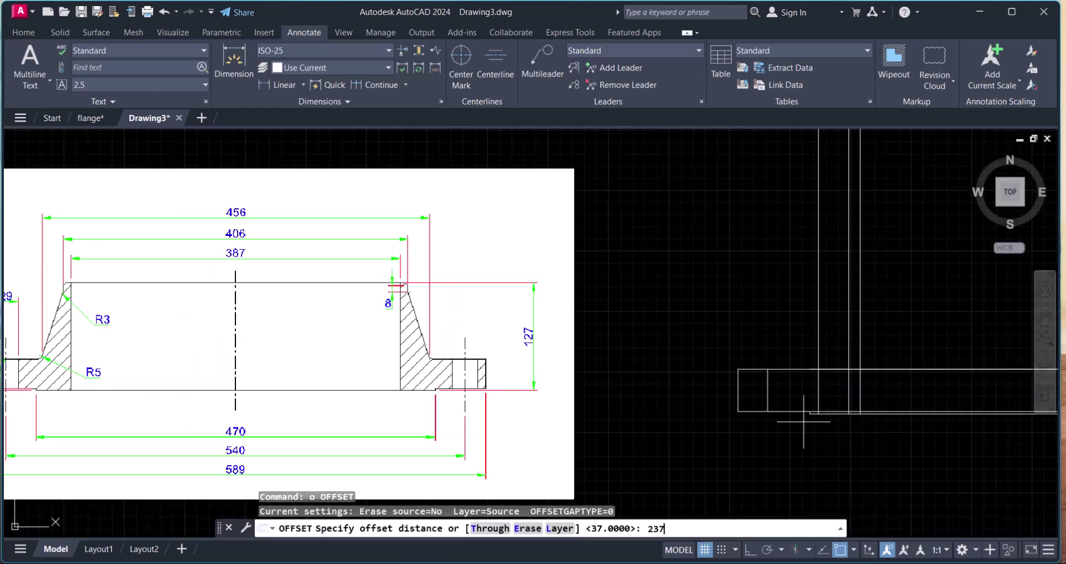
key("BackSpace")
key("BackSpace")
key("Return")
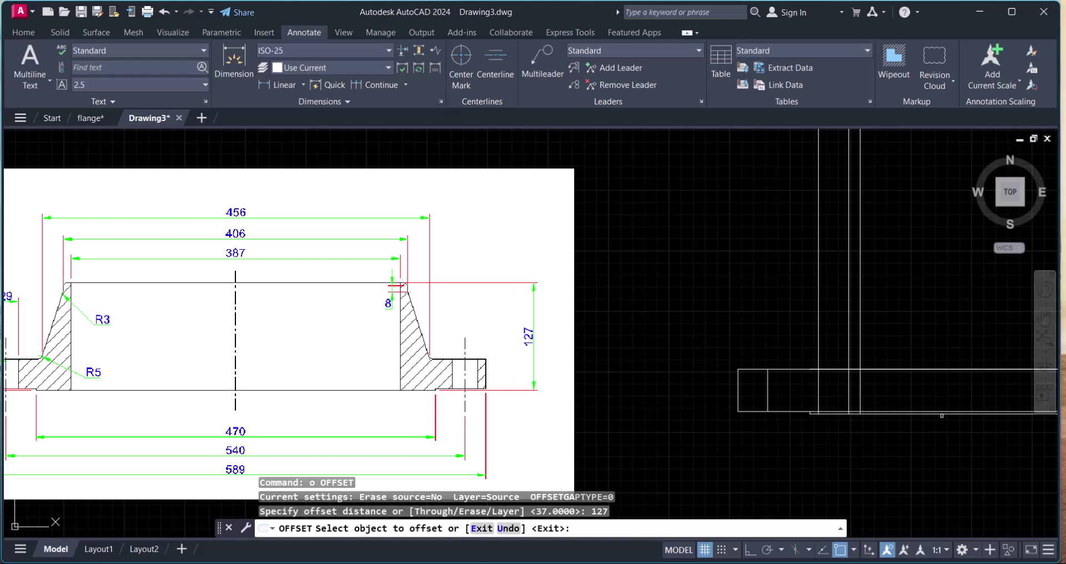
left_click(941, 415)
key("Escape")
scroll(938, 417, "up", 4)
middle_click_drag(908, 426, 869, 410)
key("Return")
key("Return")
left_click(870, 395)
left_click(824, 233)
scroll(626, 329, "down", 4)
Erase the extra horizontal offset line across the flange's base with the E command
key("Escape")
key("Escape")
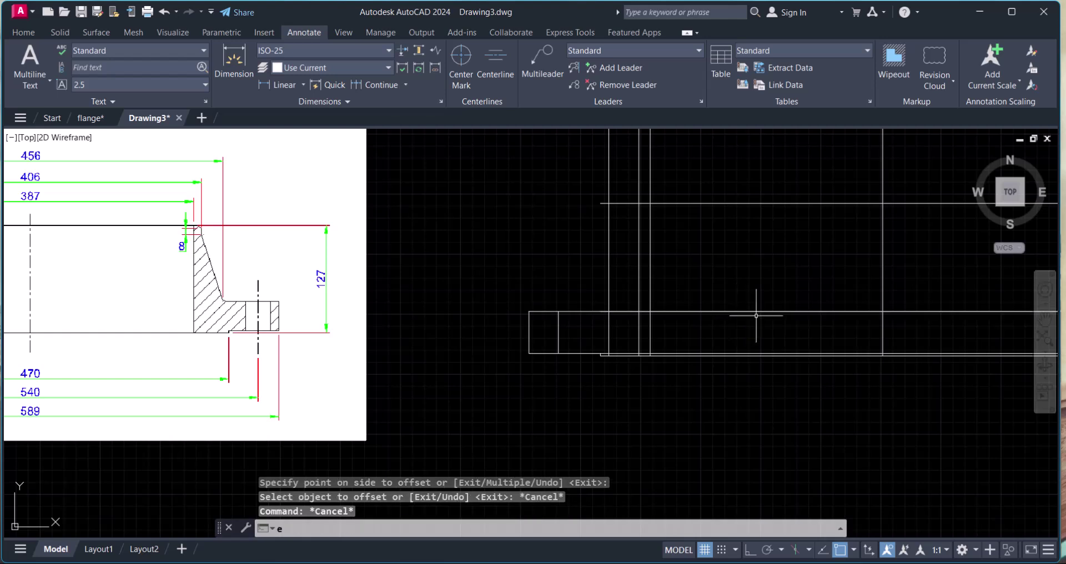
type("e")
key("Return")
left_click(761, 312)
key("Return")
key("Escape")
key("Escape")
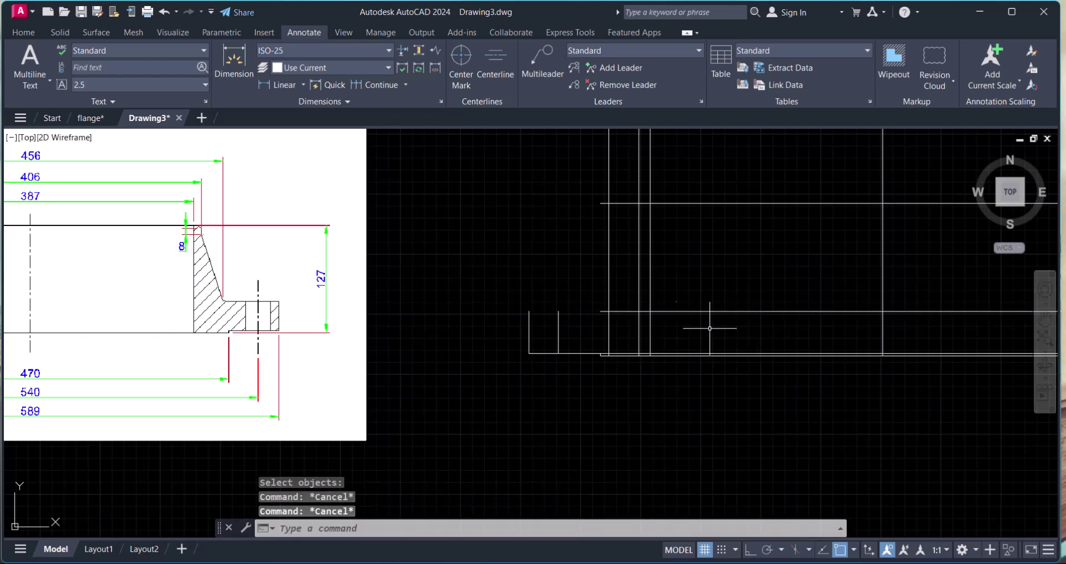
Window-select the remaining horizontal line and try stretching its left-end grip, then cancel
left_click(677, 327)
left_click(691, 289)
left_click(600, 312)
key("Escape")
key("Escape")
Pan and zoom to recentre the view on the flange reference image
middle_click_drag(692, 288, 810, 332)
scroll(810, 332, "down", 2)
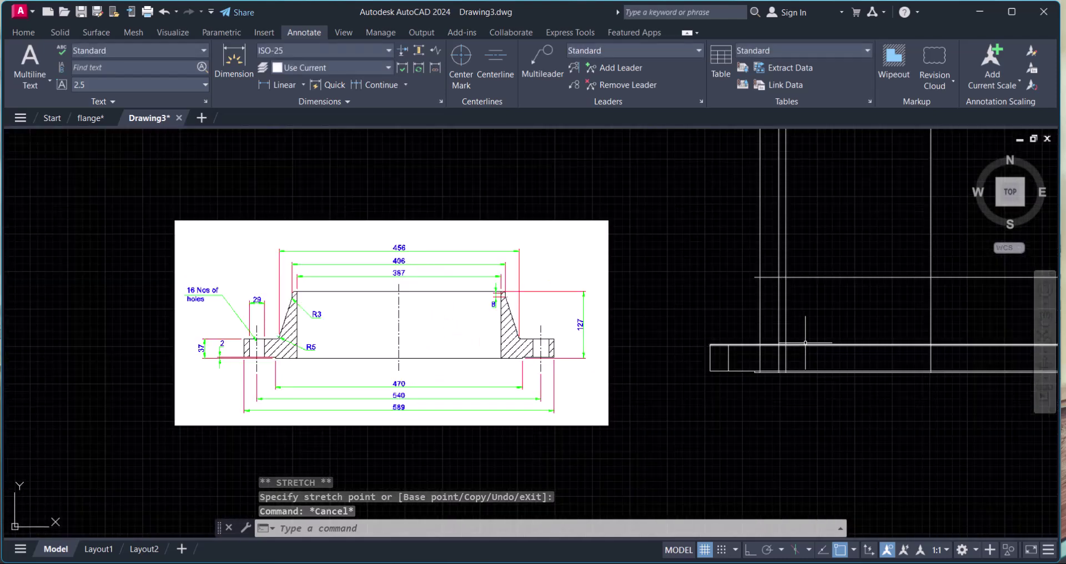
scroll(805, 343, "up", 2)
scroll(803, 311, "down", 2)
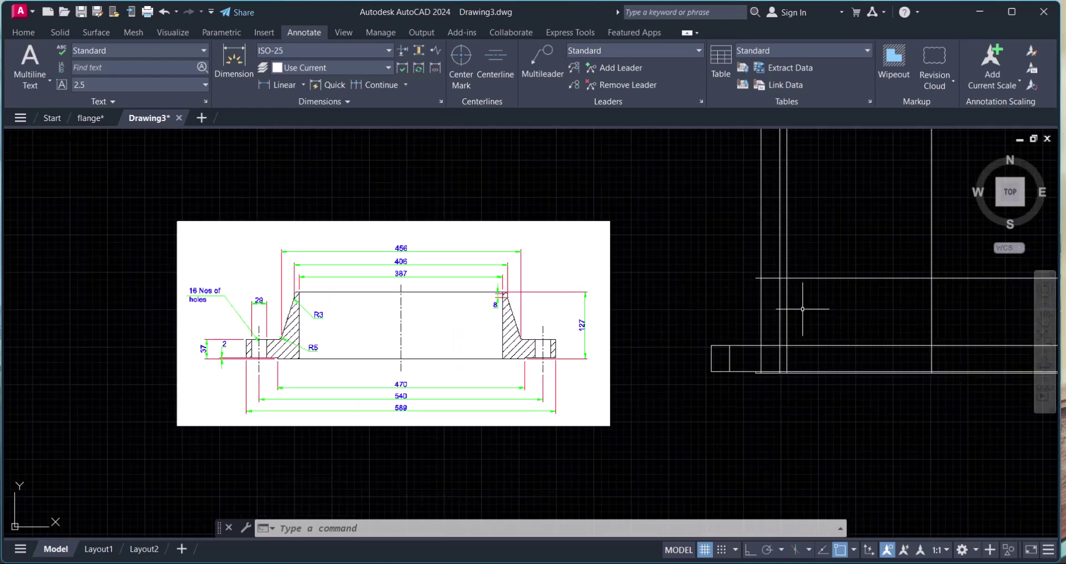
scroll(785, 286, "up", 2)
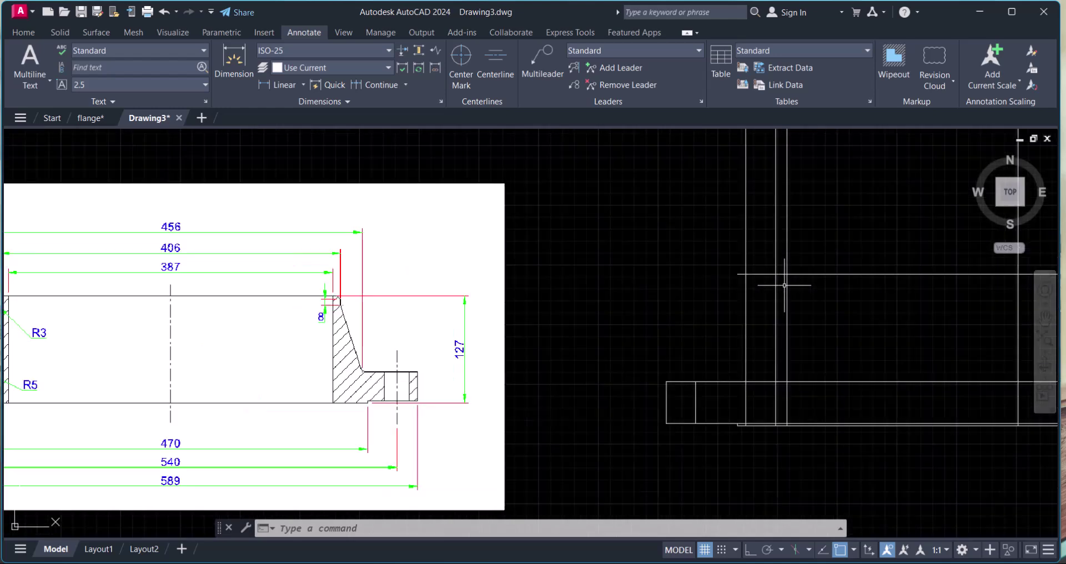
scroll(784, 286, "down", 2)
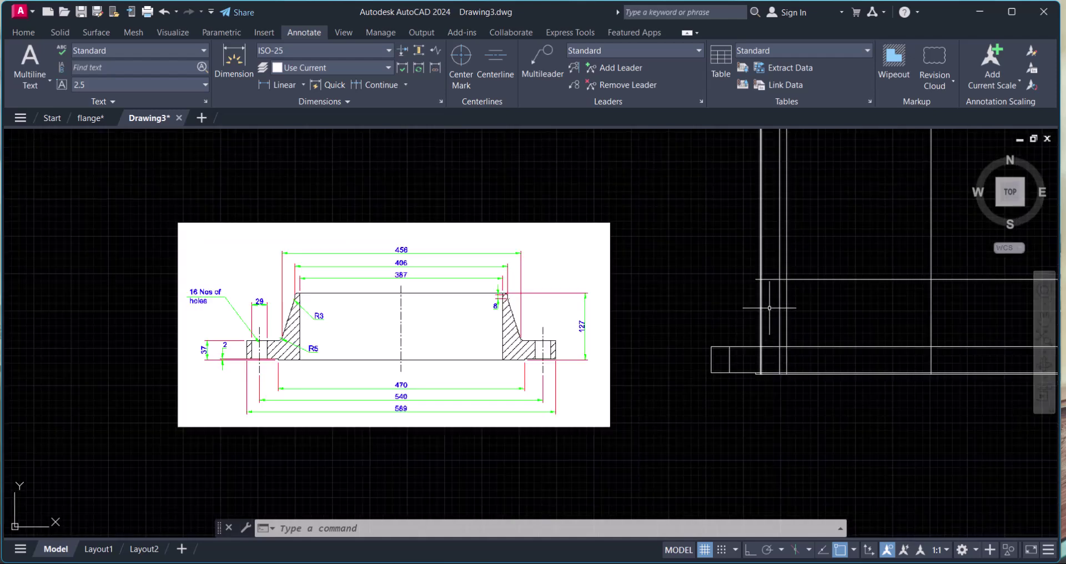
scroll(787, 283, "up", 4)
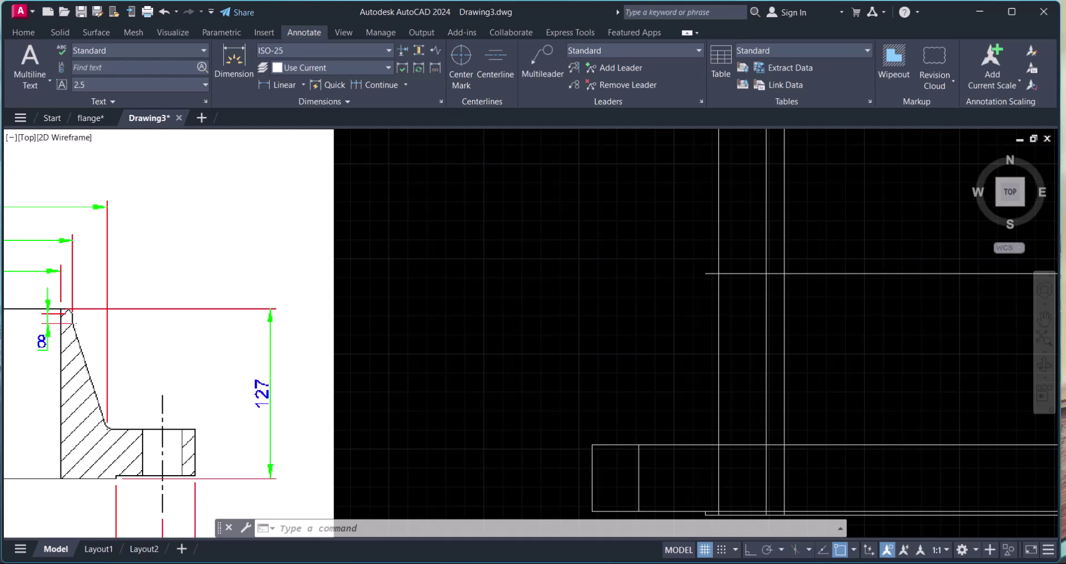
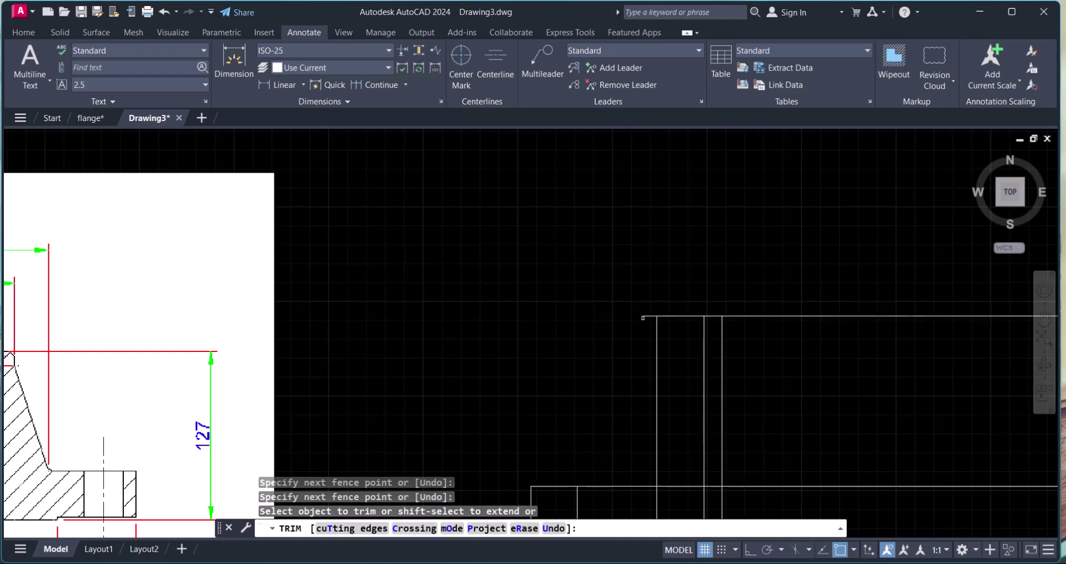
End the trim and abandon a 5-unit offset attempt
scroll(667, 292, "down", 4)
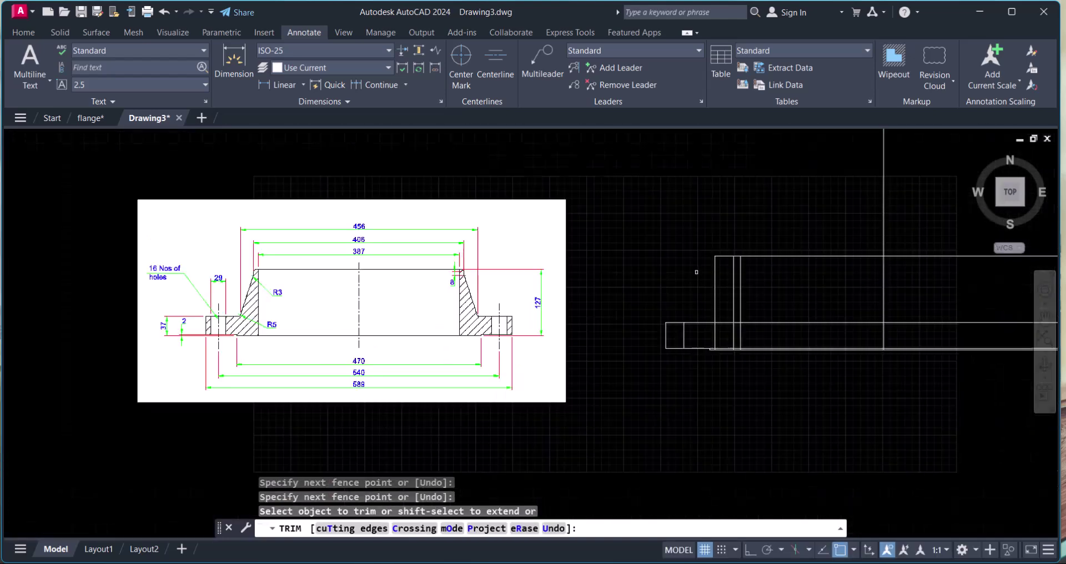
scroll(742, 269, "up", 4)
key("Escape")
key("Escape")
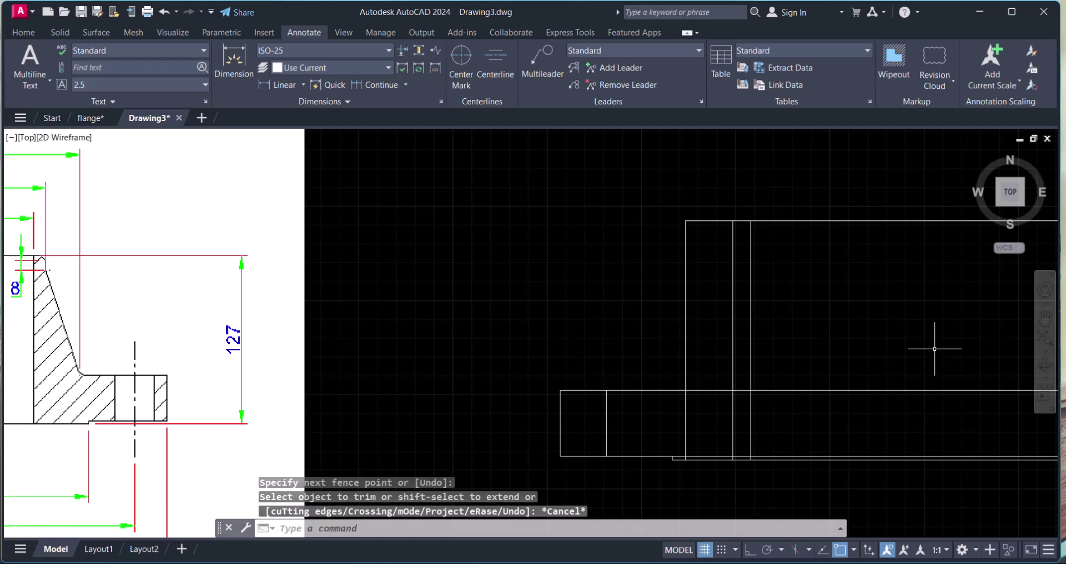
key("Return")
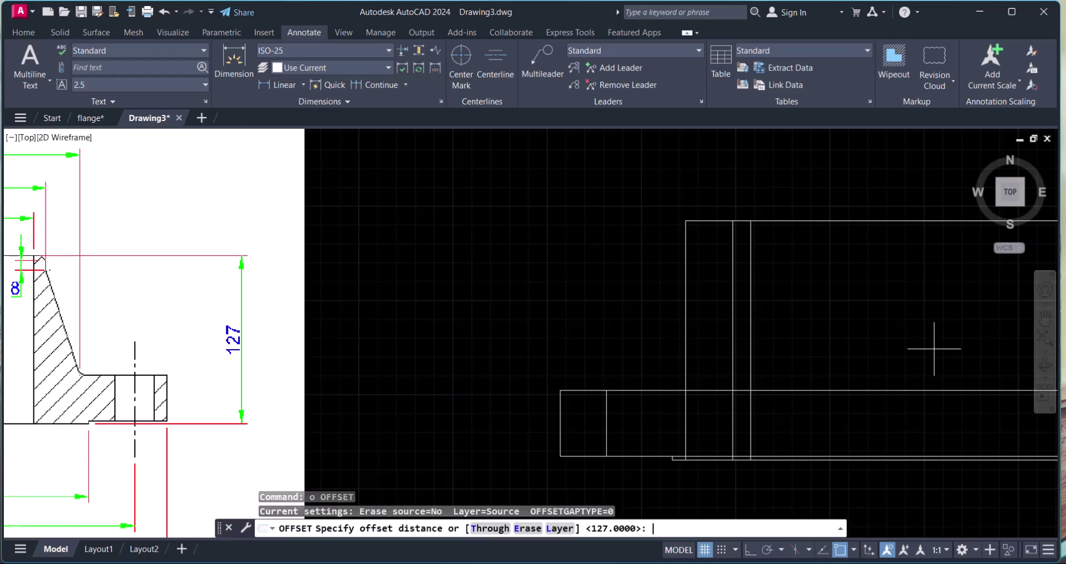
key("Return")
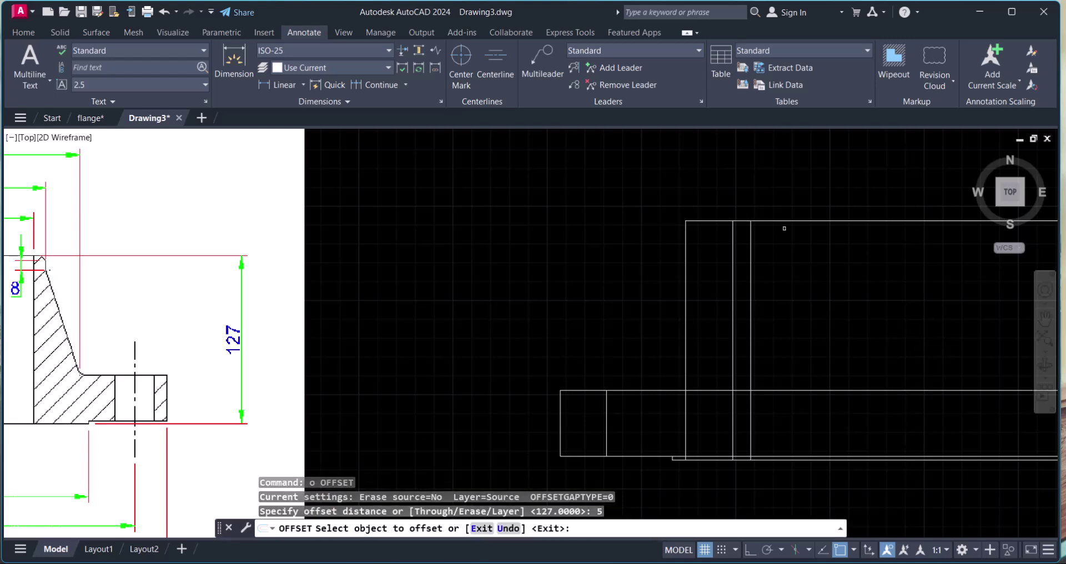
key("Escape")
scroll(783, 223, "up", 3)
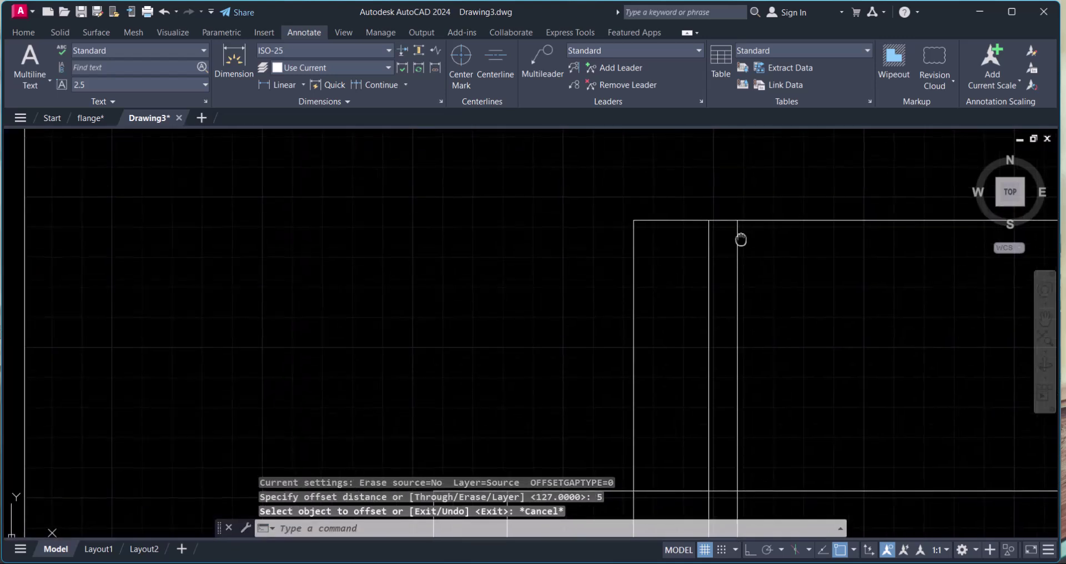
Draw a 5-unit chamfer line at @5<225 from the hub's top-corner intersection
type("l")
key("Return")
left_click(709, 222)
type("@5<225")
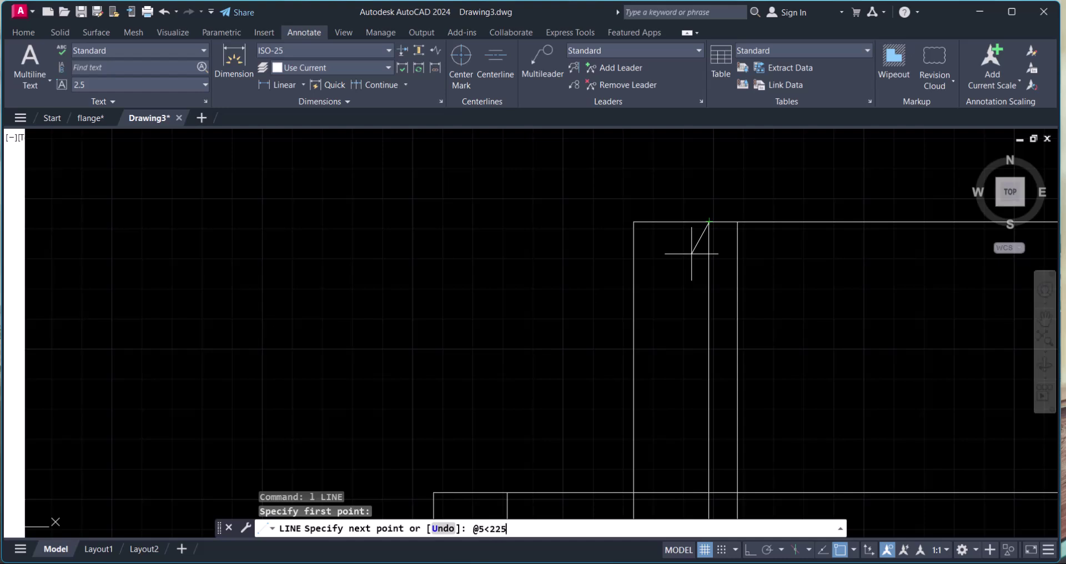
key("Return")
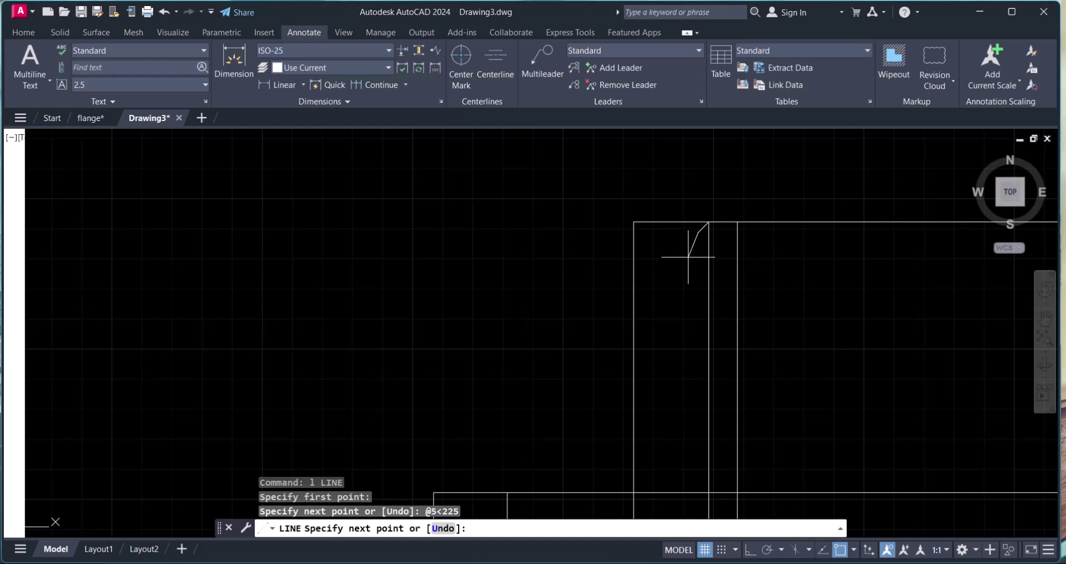
scroll(689, 259, "down", 2)
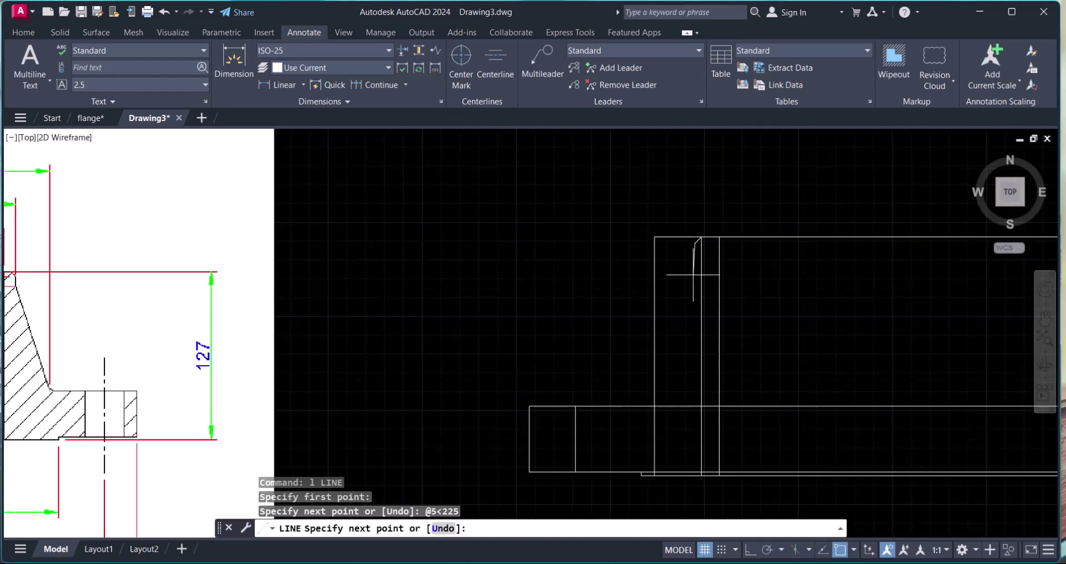
scroll(695, 282, "down", 2)
key("Escape")
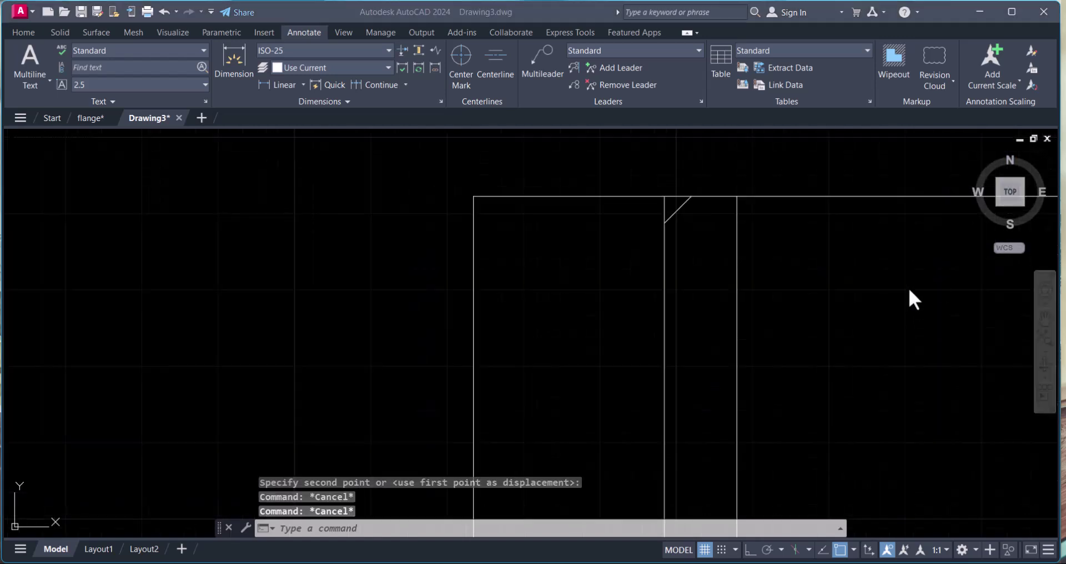
scroll(701, 246, "down", 5)
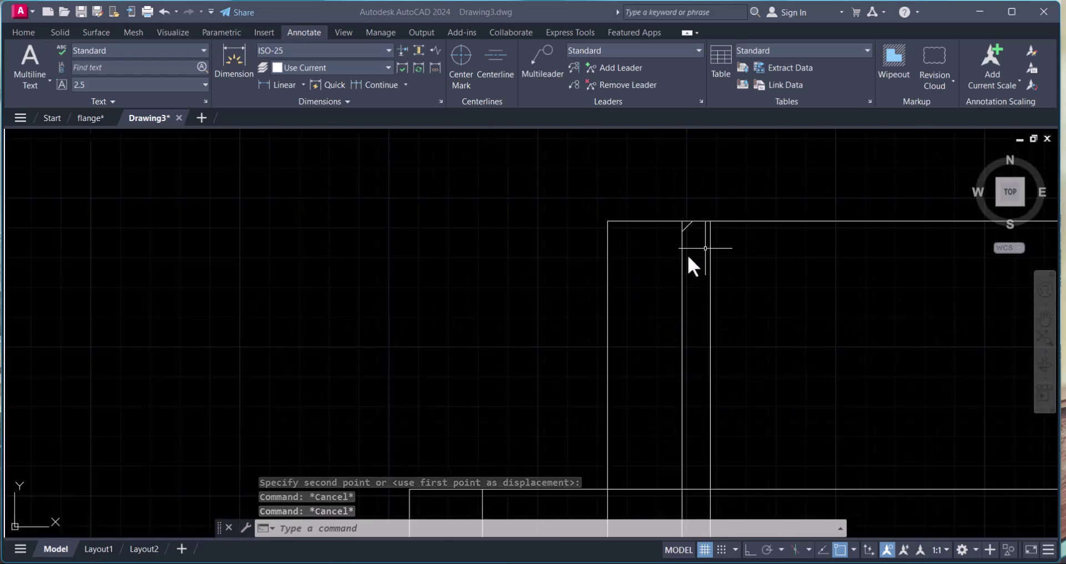
scroll(628, 277, "down", 2)
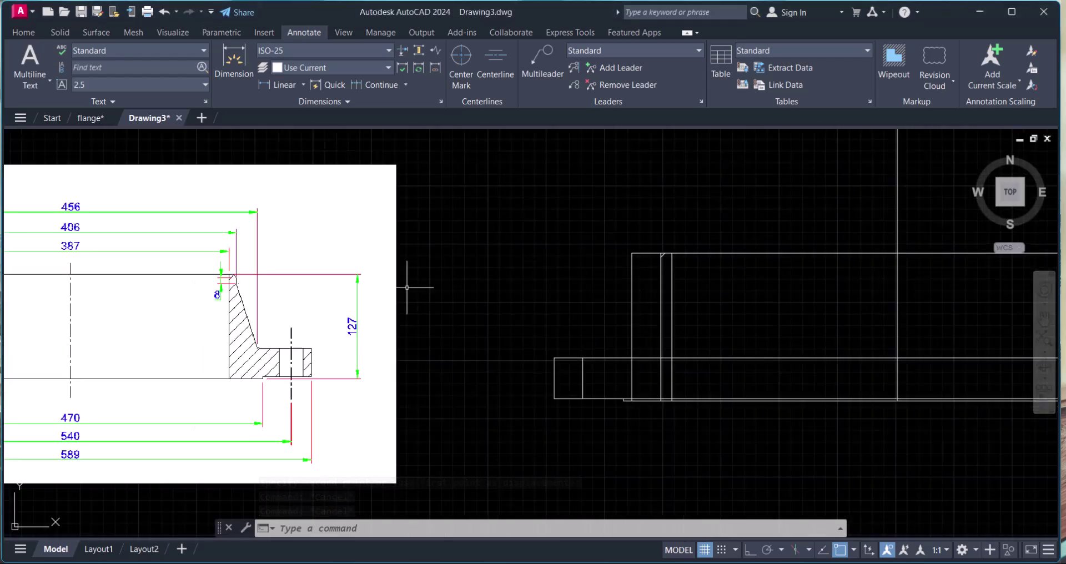
scroll(726, 281, "up", 4)
key("Escape")
key("Escape")
key("Escape")
Offset the top edge line 8 units downward
type("o")
key("Return")
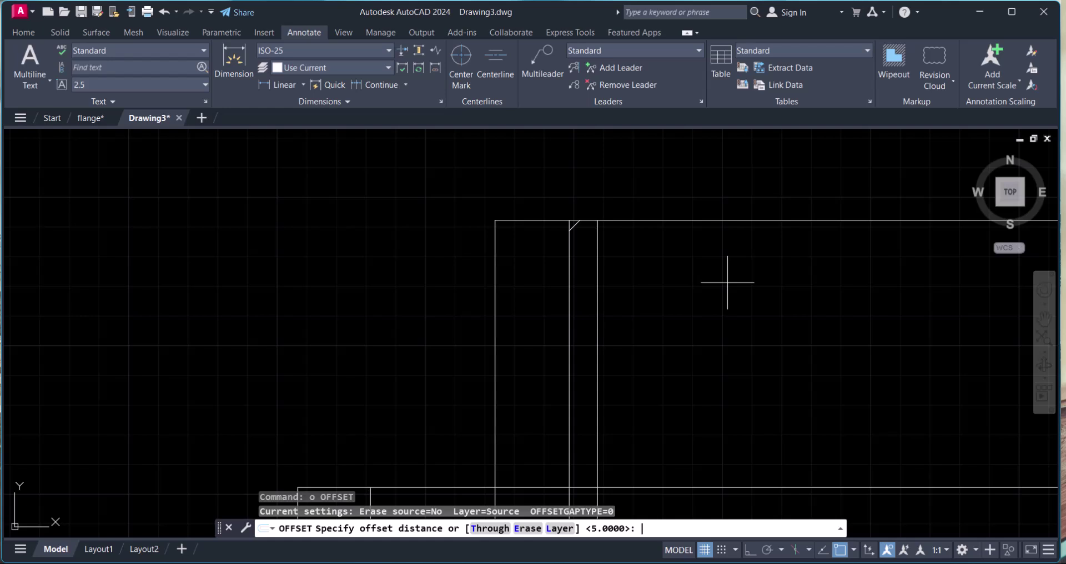
type("8")
key("Return")
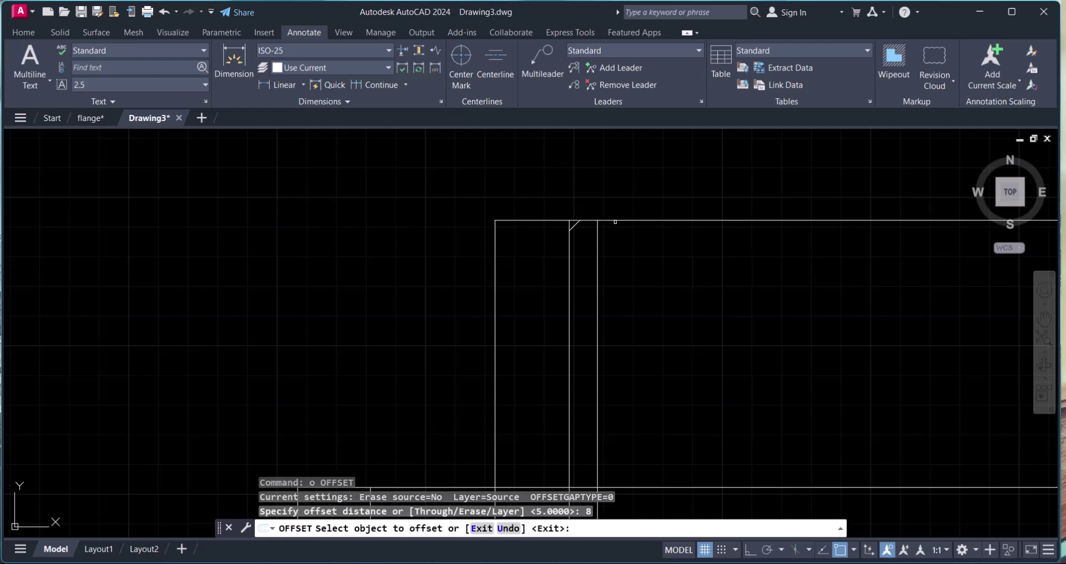
left_click(615, 222)
left_click(616, 252)
key("Escape")
Trim the vertical stub above the chamfer and the top line left of it
type("tr")
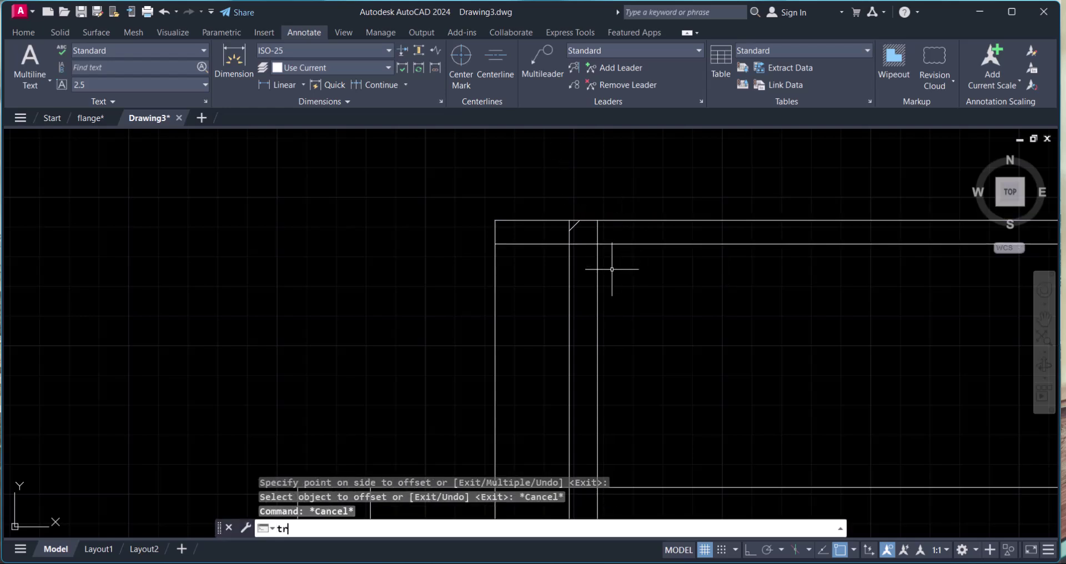
key("Return")
scroll(582, 231, "up", 4)
left_click(550, 217)
left_click(557, 200)
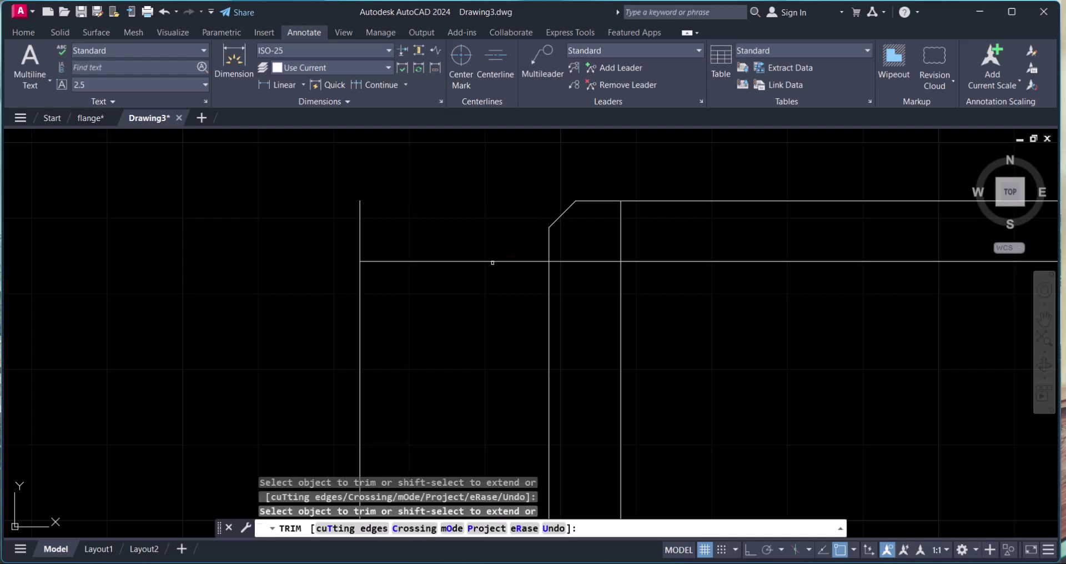
scroll(604, 263, "down", 4)
key("Escape")
Draw the sloped hub line from the chamfer end to the lower endpoint
type("1")
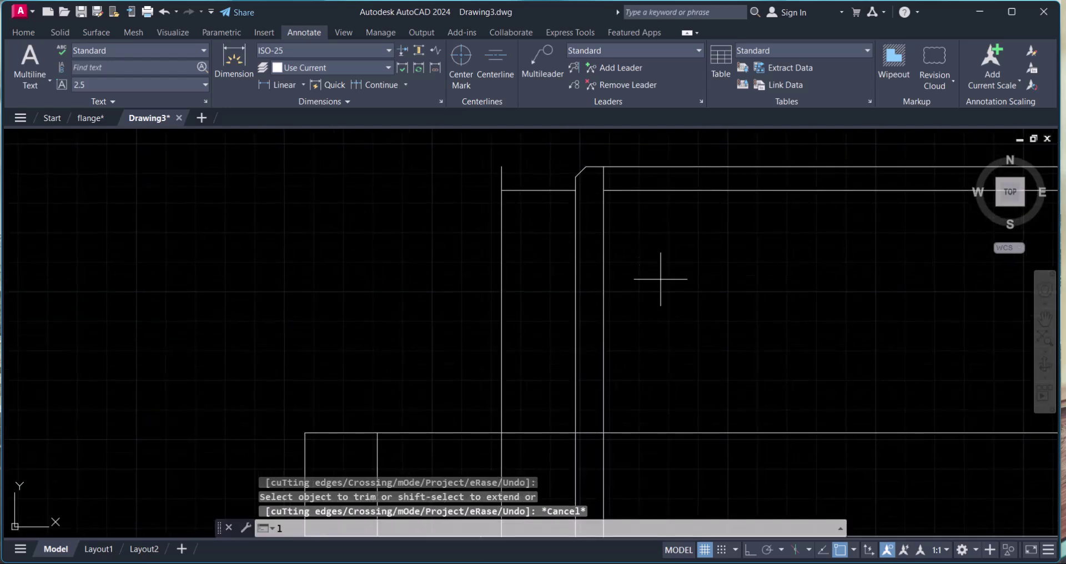
scroll(660, 279, "down", 2)
key("Return")
left_click(562, 376)
scroll(603, 257, "up", 4)
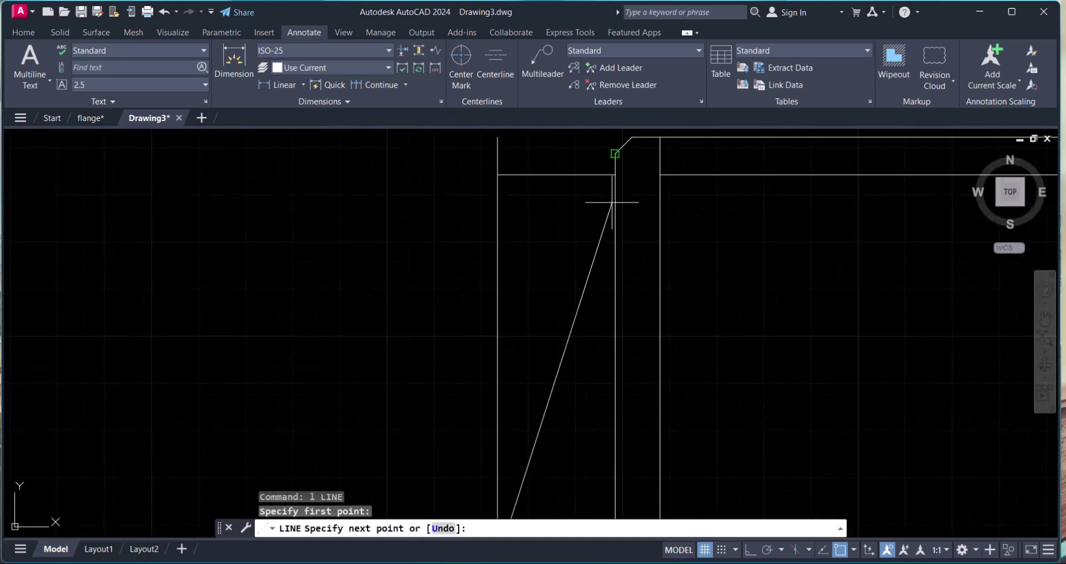
left_click(615, 175)
key("Escape")
Erase the short horizontal helper line and trim away the vertical helper line
type("e")
key("Return")
left_click(507, 214)
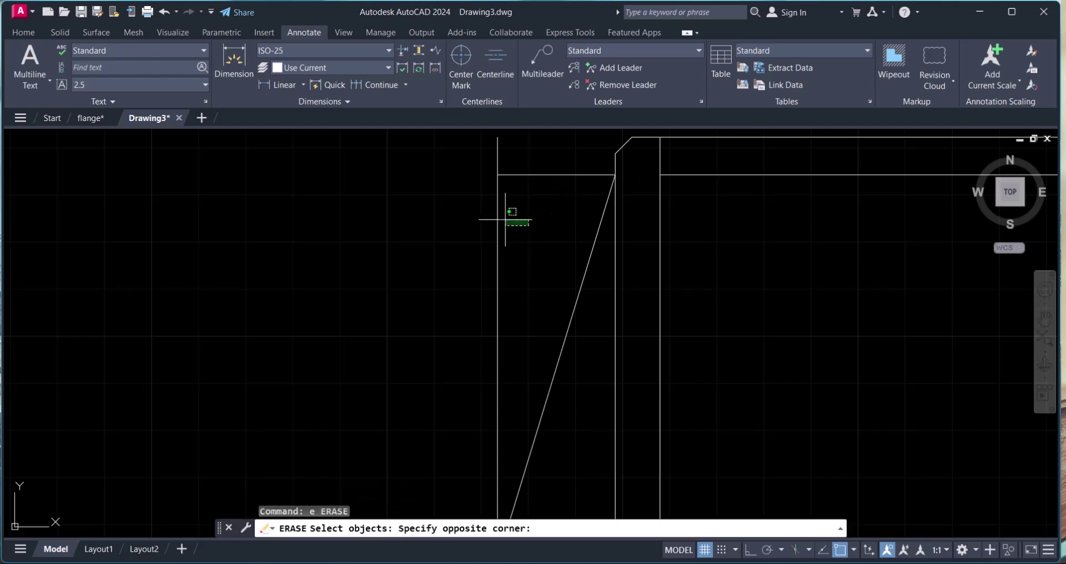
left_click(552, 181)
key("Return")
left_click(541, 166)
left_click(541, 217)
key("Delete")
key("Escape")
key("Escape")
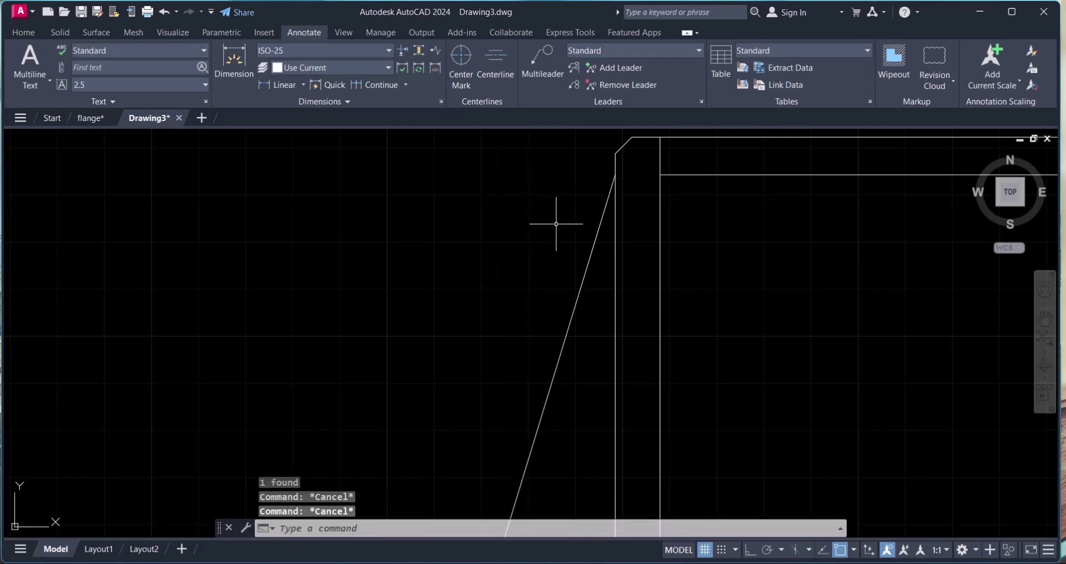
type("tr")
key("Return")
left_click(617, 197)
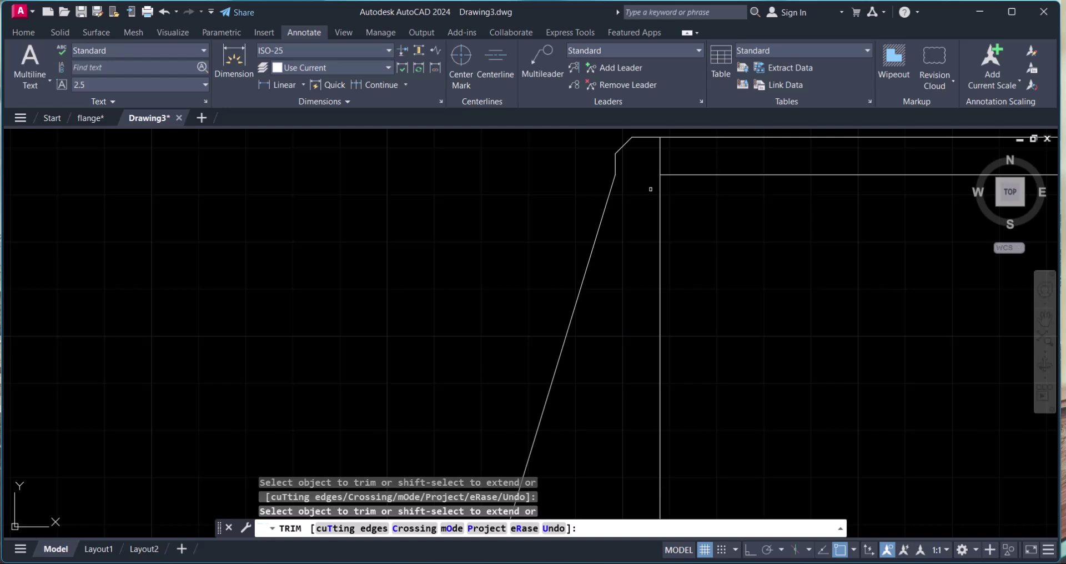
Erase the inner top line near the hub's lower end with a crossing selection
scroll(639, 184, "down", 4)
middle_click_drag(669, 206, 607, 215)
key("Escape")
type("e")
key("Return")
left_click(609, 205)
left_click(600, 188)
key("Return")
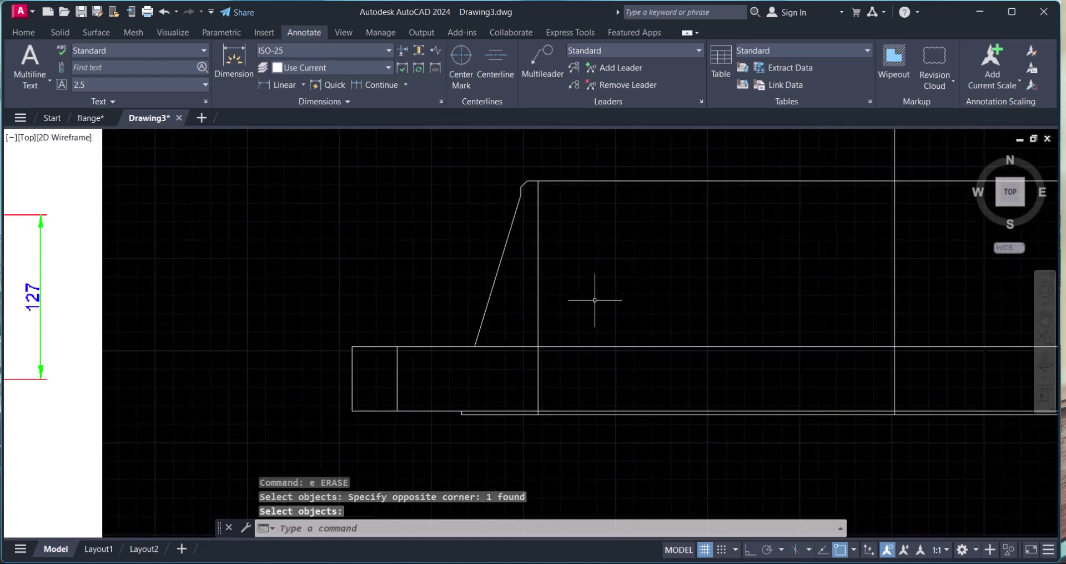
key("Escape")
key("Escape")
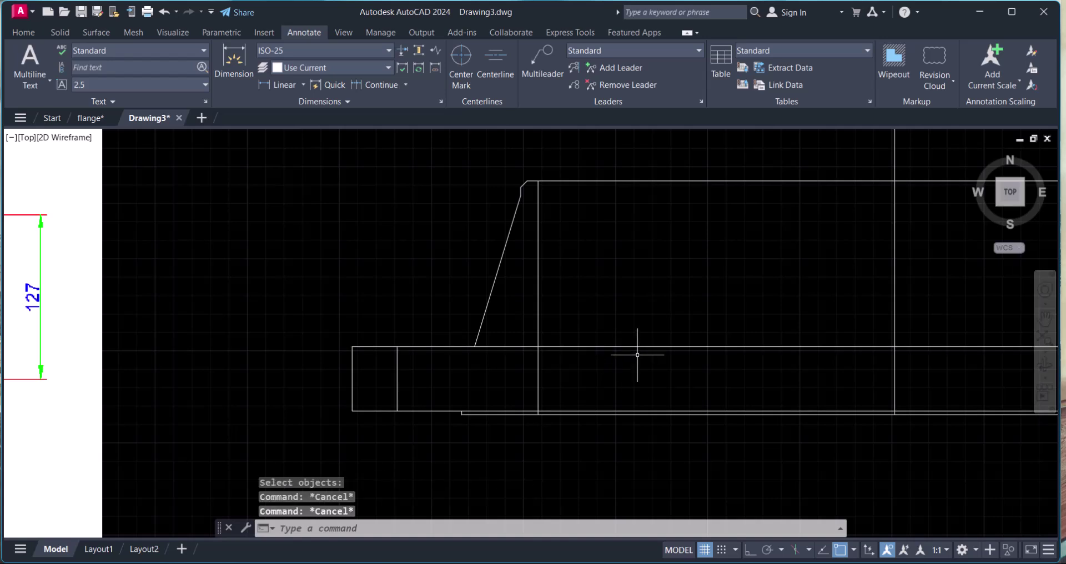
Trim the short segment along the flange base and the horizontal line right of the hub
type("tr")
key("Return")
left_click(508, 347)
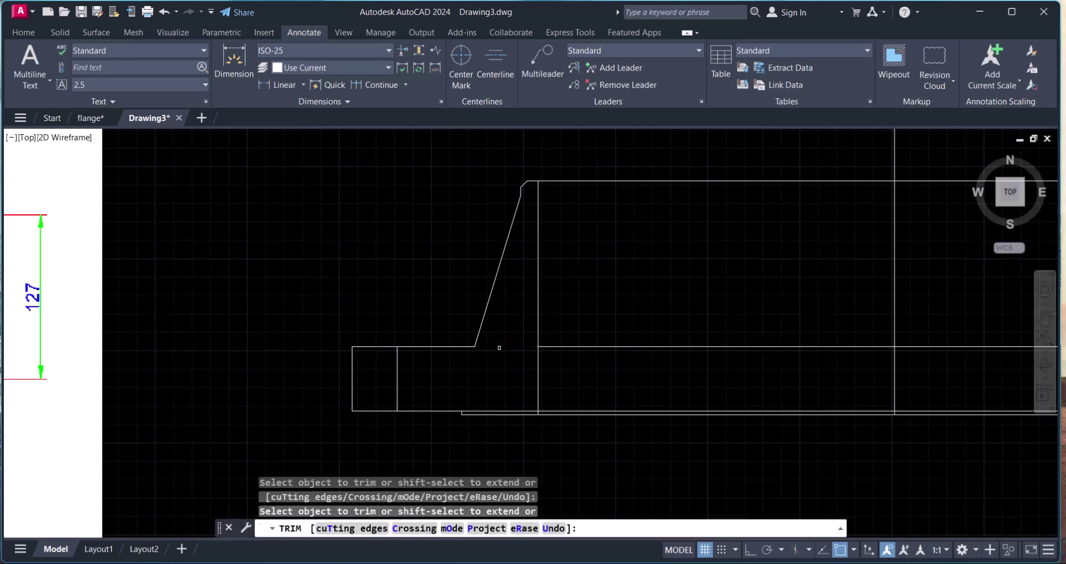
scroll(504, 409, "up", 3)
left_click(609, 414)
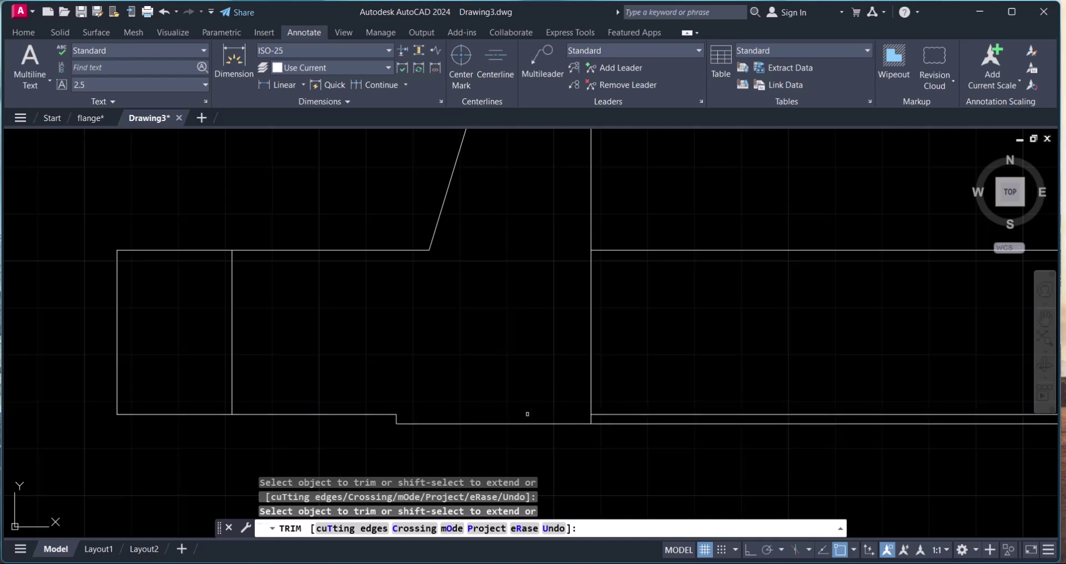
key("Escape")
Erase the leftover horizontal line with a crossing selection
type("e")
key("Return")
left_click(626, 417)
left_click(643, 233)
left_click(685, 350)
left_click(638, 245)
key("Return")
scroll(638, 245, "down", 6)
Pan and zoom to review the whole flange outline
middle_click_drag(567, 302, 566, 288)
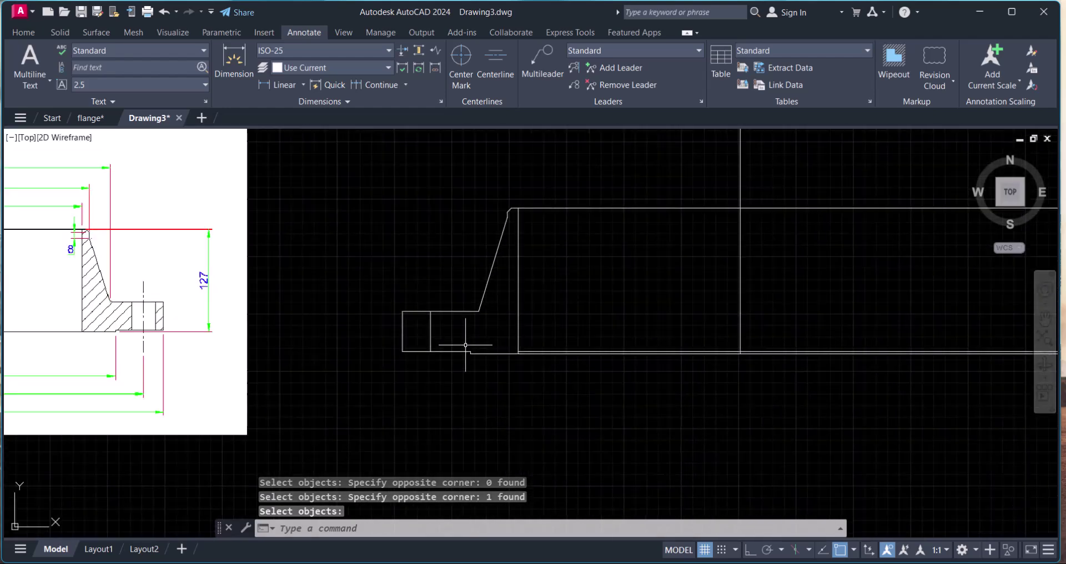
scroll(439, 355, "up", 2)
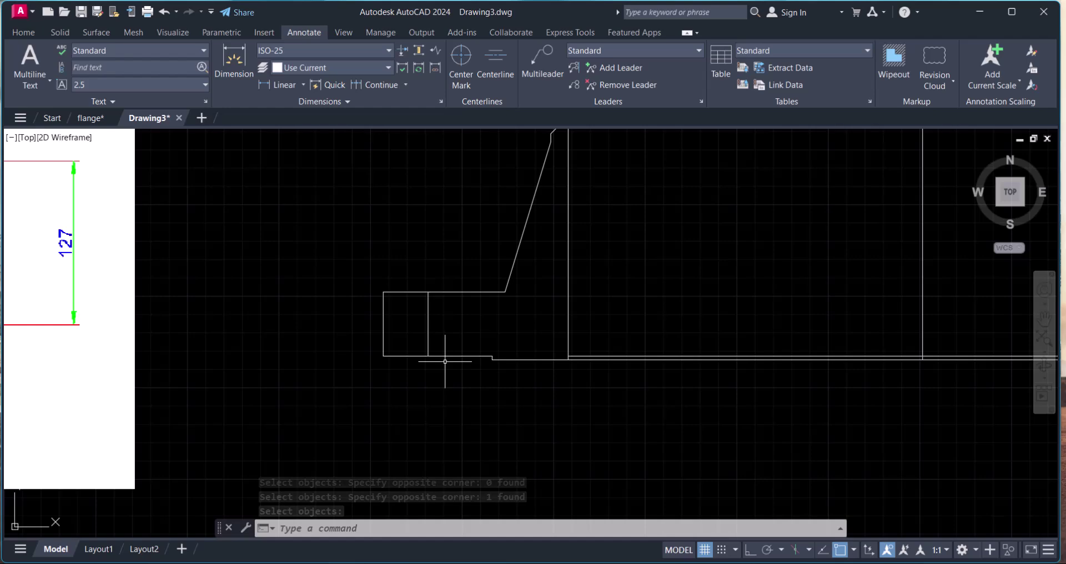
scroll(872, 394, "down", 2)
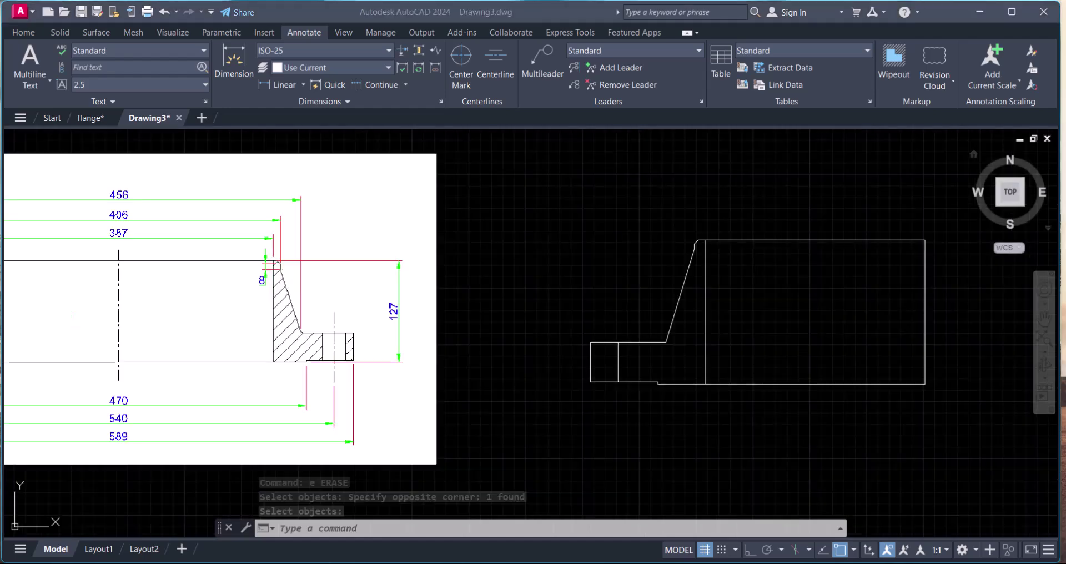
scroll(708, 333, "up", 4)
scroll(645, 353, "down", 2)
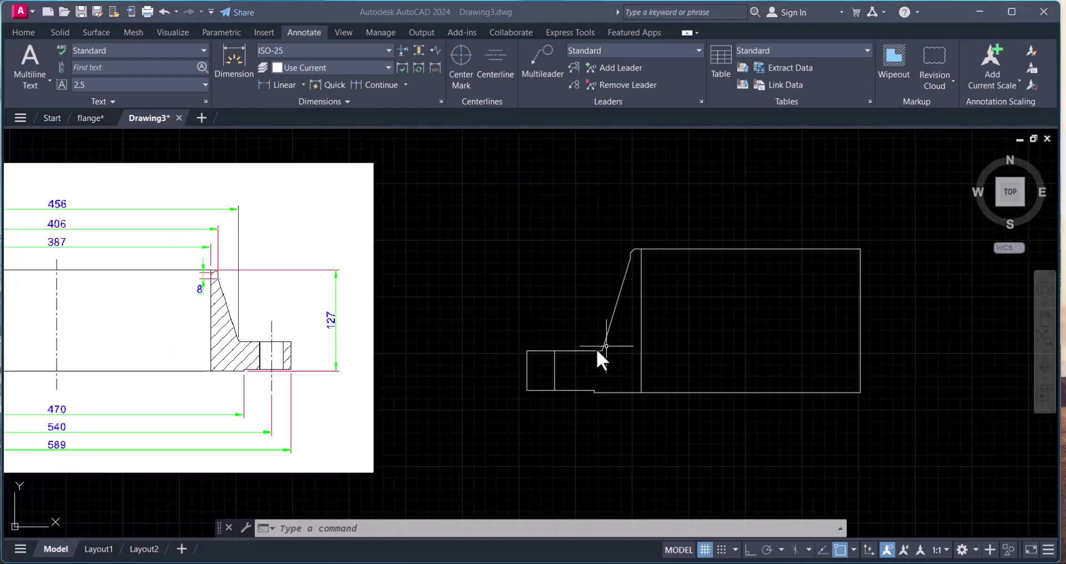
middle_click_drag(538, 358, 667, 350)
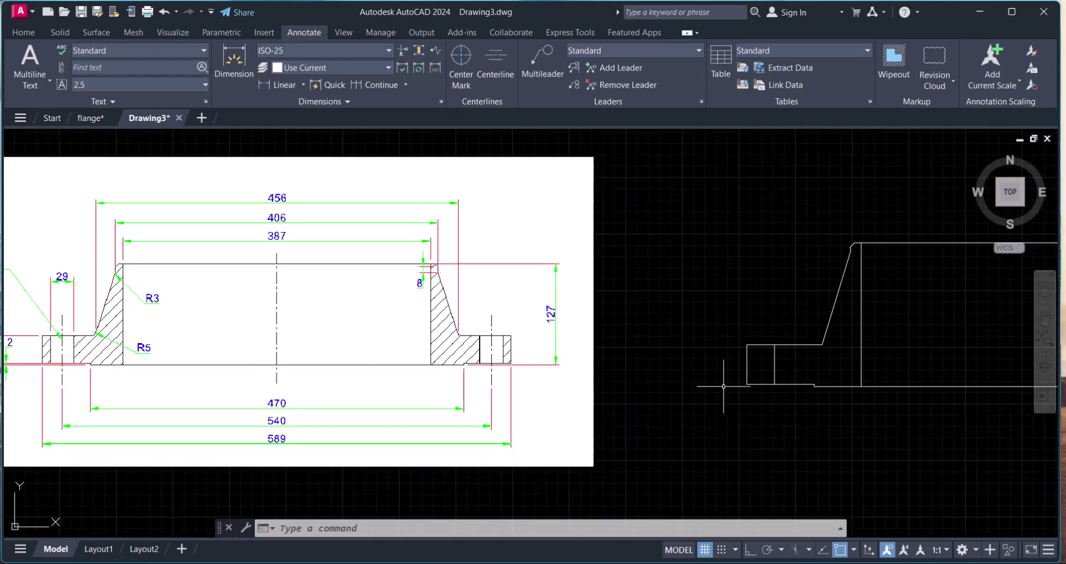
scroll(723, 386, "up", 3)
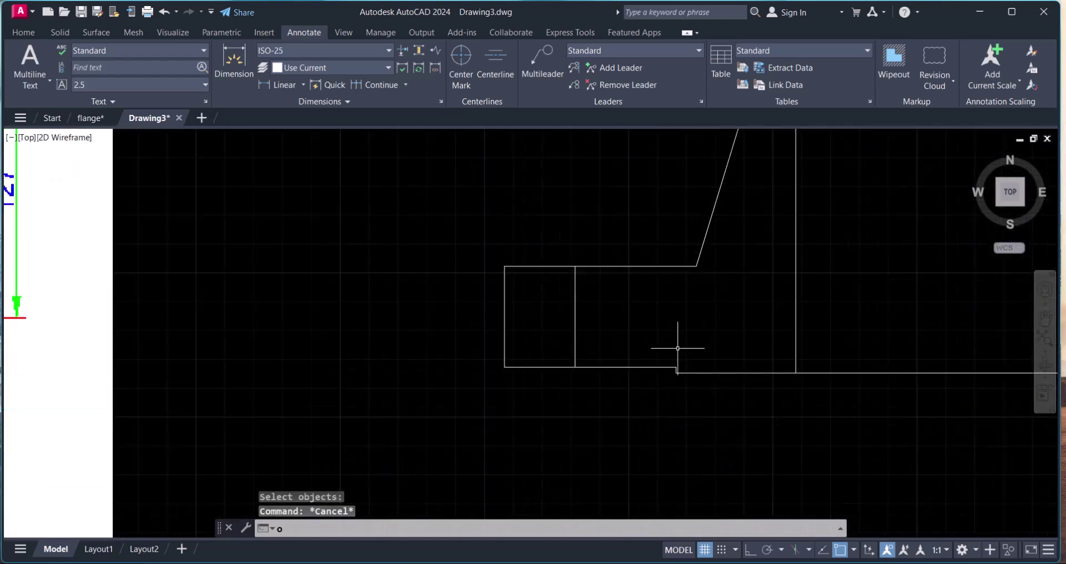
Offset the small rectangle's vertical line 29/2 (14.5) to both its left and right
key("Return")
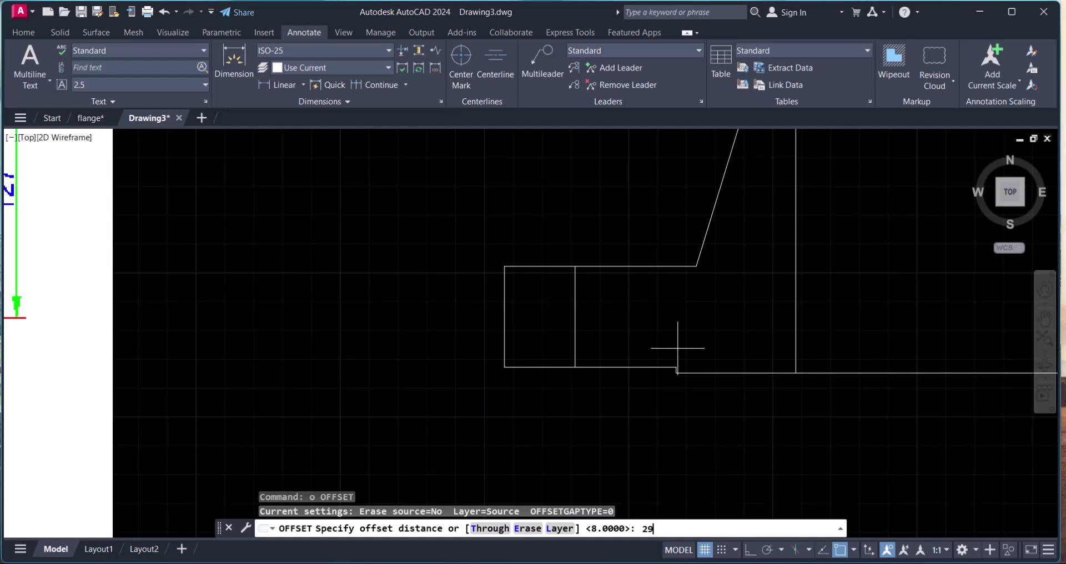
key("Return")
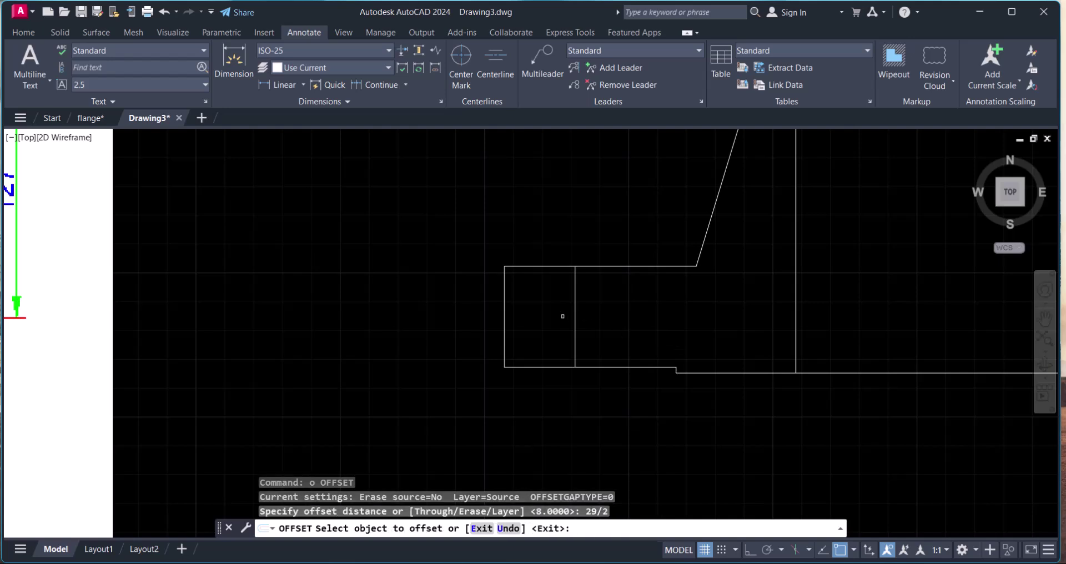
left_click(574, 322)
left_click(543, 326)
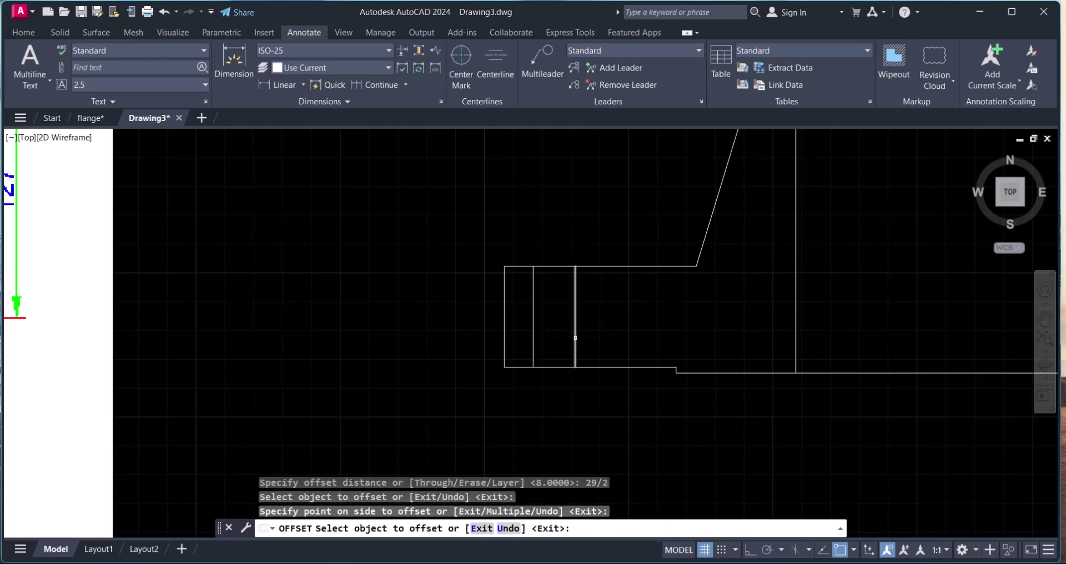
left_click(574, 333)
left_click(607, 357)
key("Escape")
Inspect the small rectangle's vertical lines, shifting the drawing left
scroll(608, 323, "down", 2)
scroll(607, 324, "up", 1)
scroll(493, 357, "up", 1)
left_click(470, 388)
key("Escape")
scroll(572, 332, "down", 2)
middle_click_drag(573, 332, 527, 346)
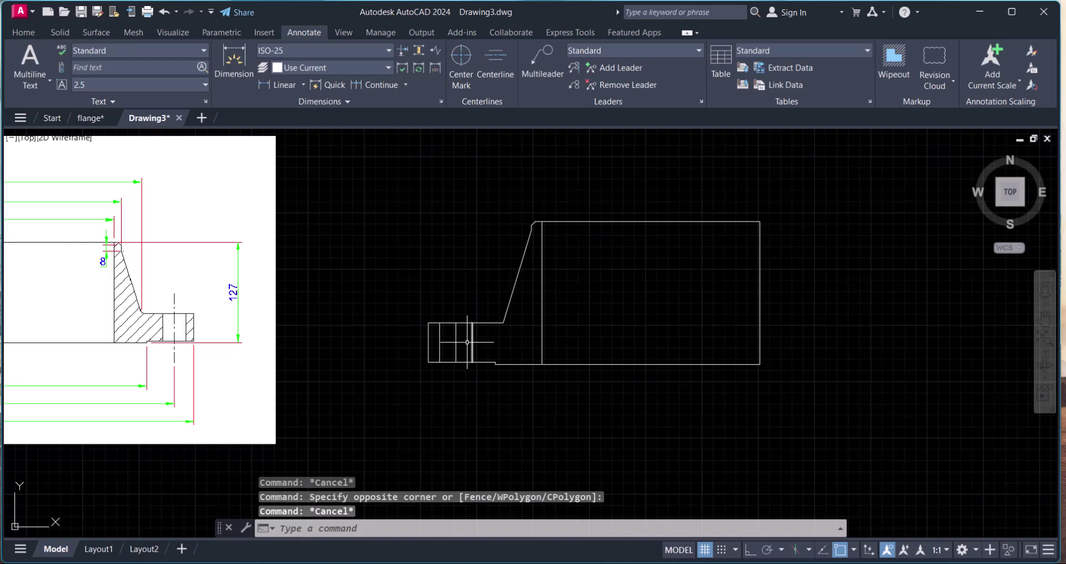
left_click(450, 335)
key("Escape")
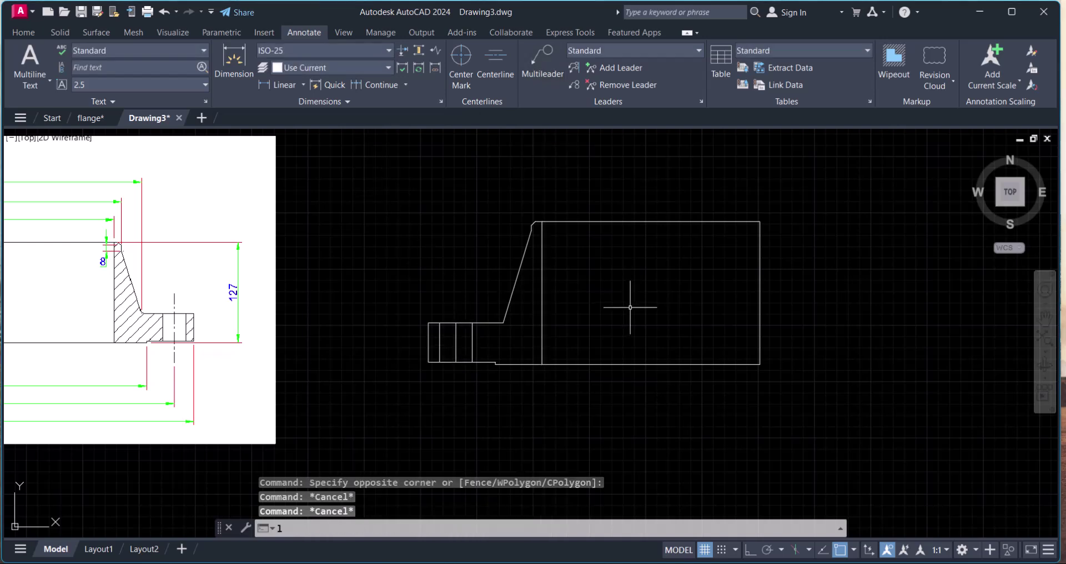
Load the CENTER and HIDDEN linetypes through the Linetype Manager (LT)
type("LT")
key("Return")
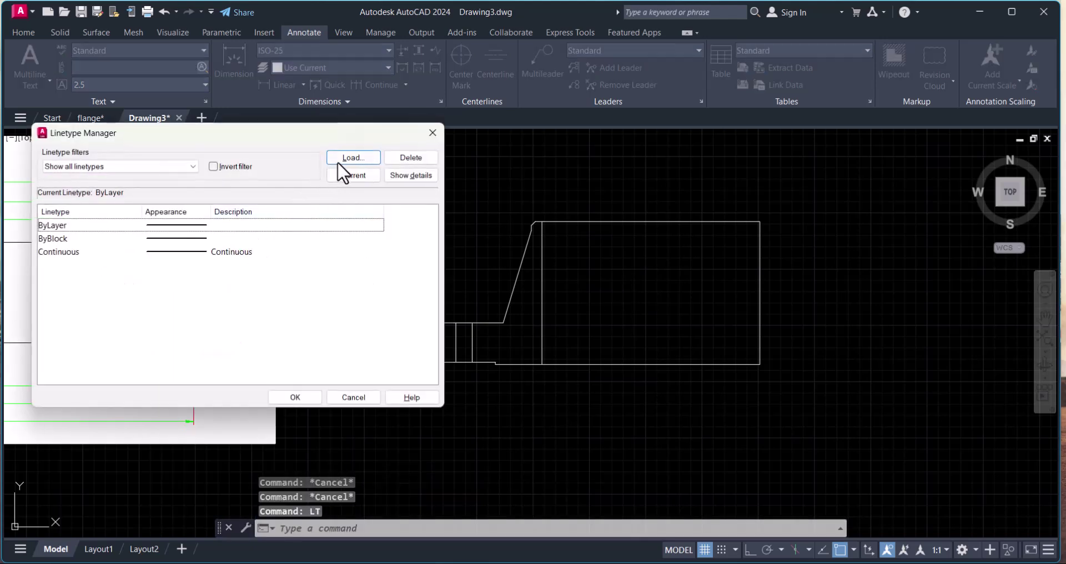
left_click(340, 161)
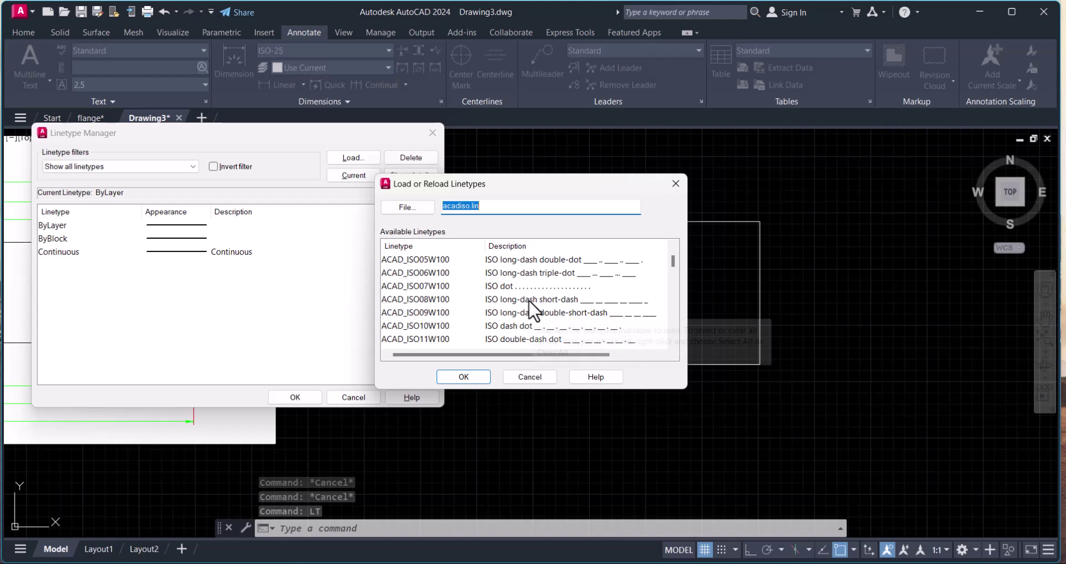
scroll(531, 310, "down", 5)
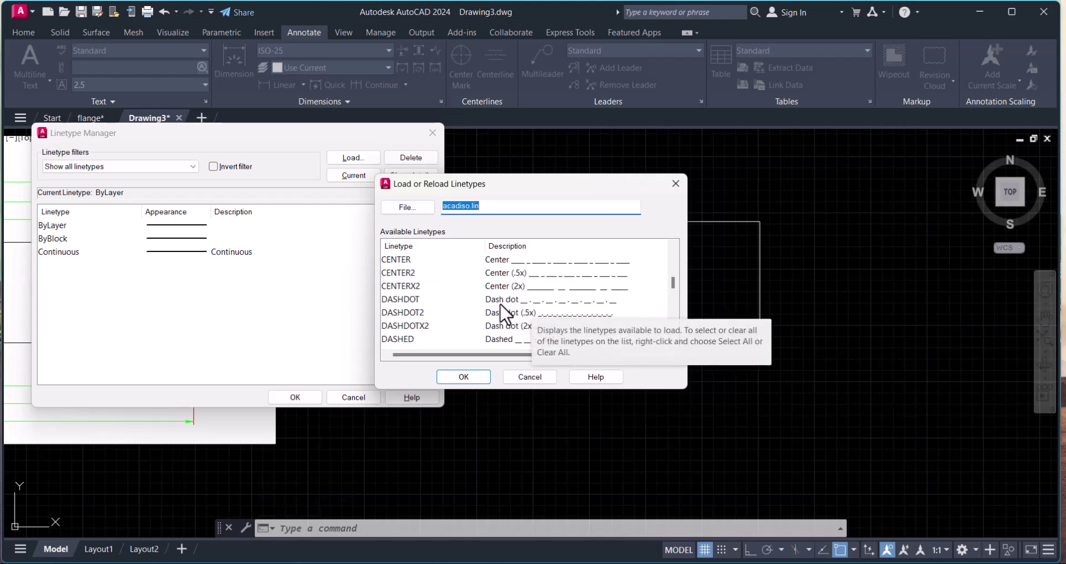
left_click(512, 265)
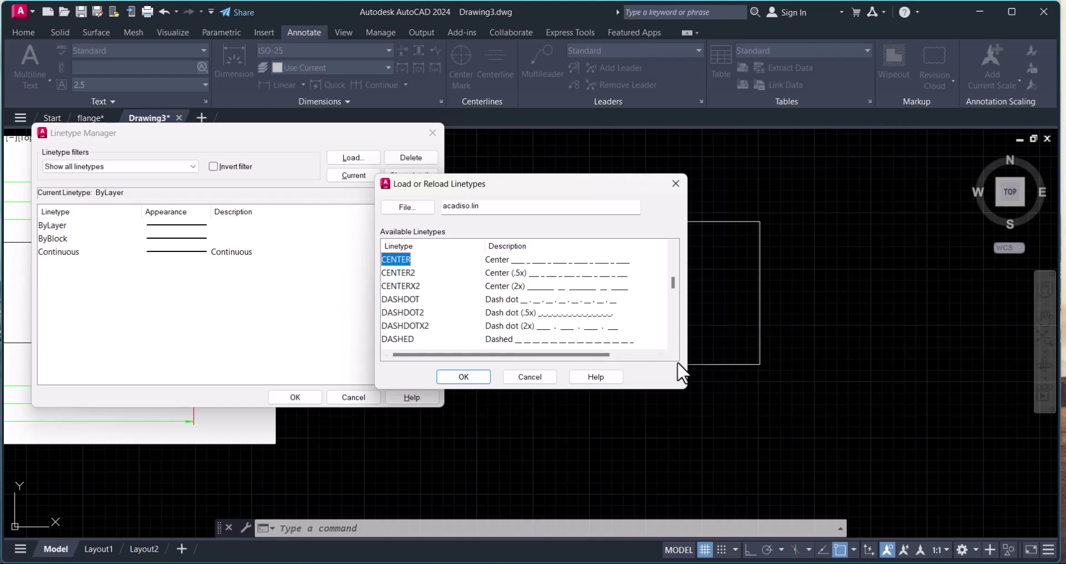
scroll(588, 340, "down", 4)
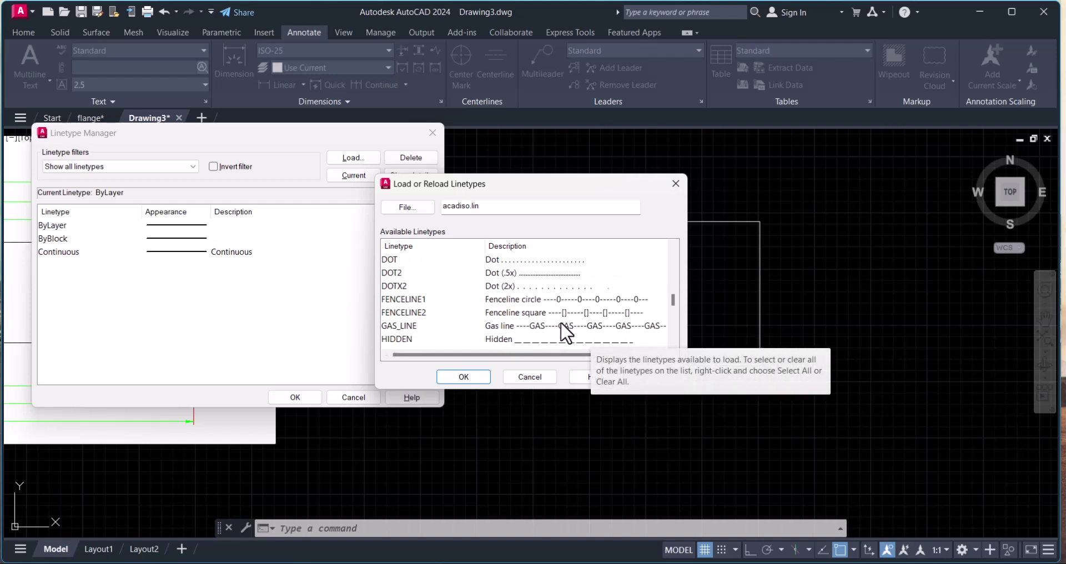
scroll(565, 331, "down", 1)
left_click(500, 301, "ctrl")
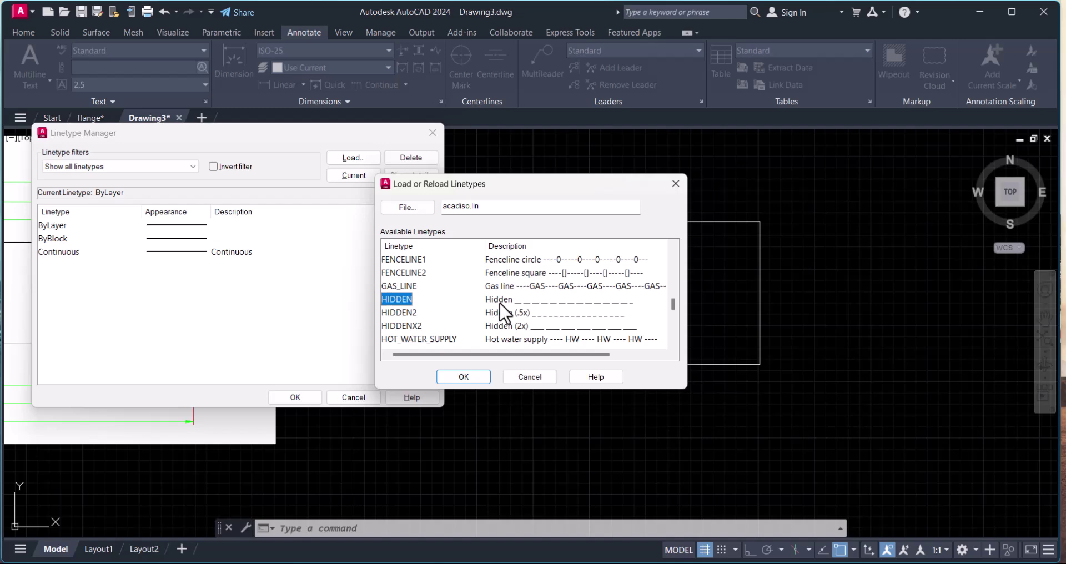
left_click(474, 376)
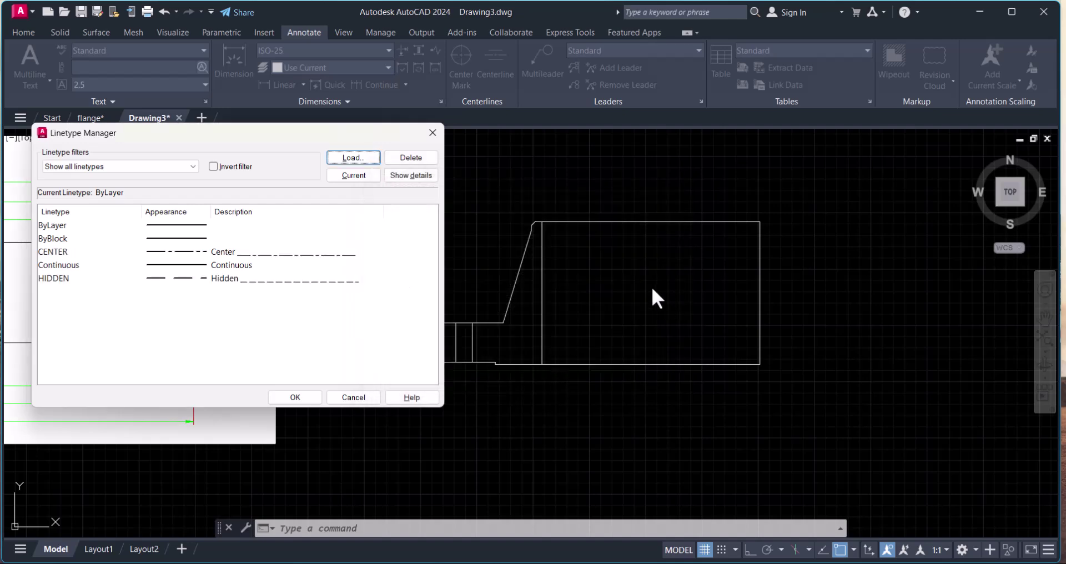
left_click(295, 397)
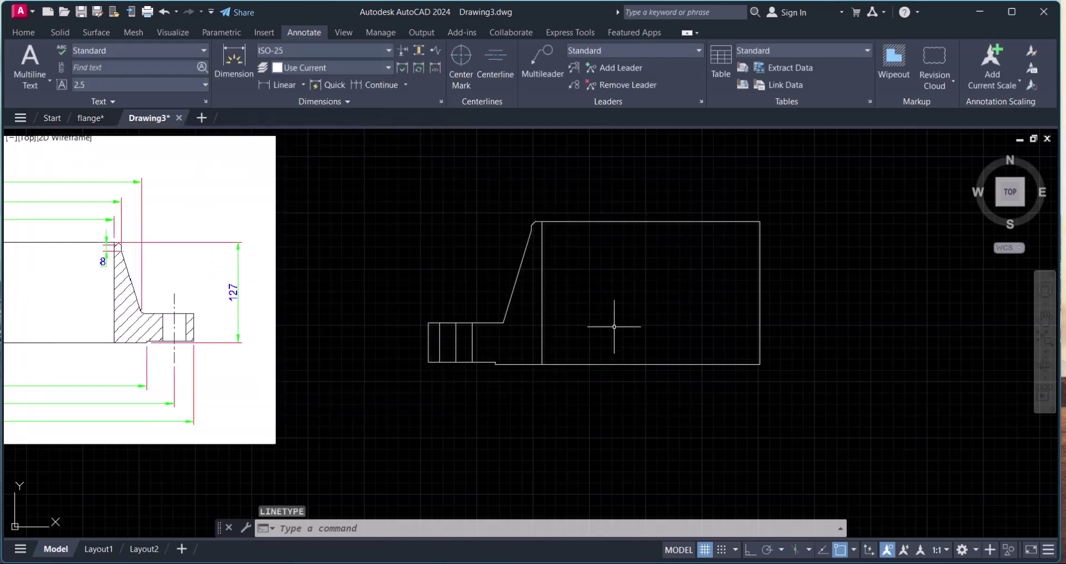
Give the small rectangle's middle vertical line the CENTER linetype
scroll(606, 327, "up", 2)
middle_click_drag(657, 333, 739, 333)
left_click(456, 371)
left_click(443, 342)
type("ch")
key("Return")
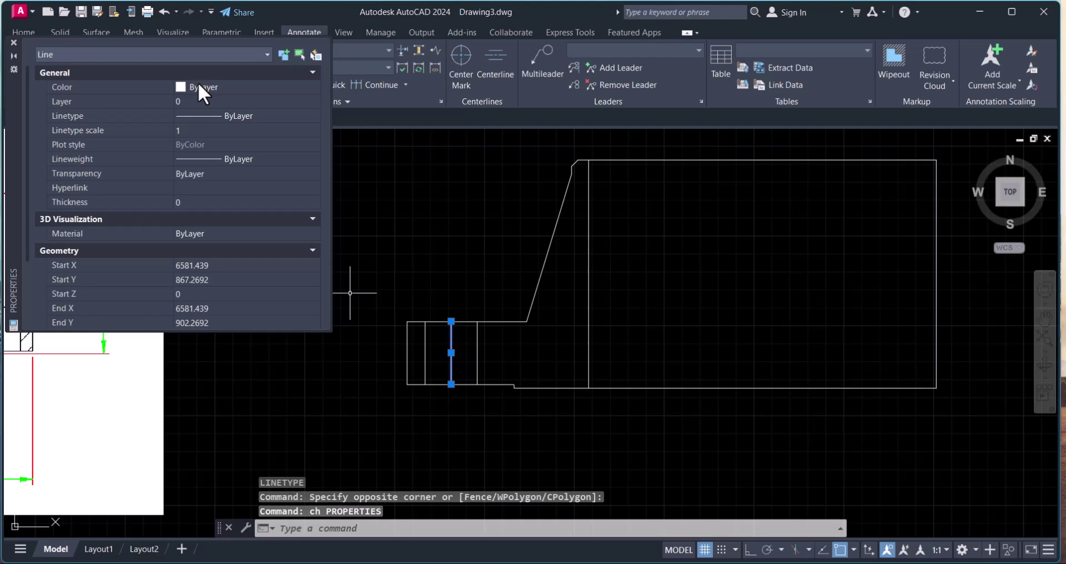
left_click(222, 116)
left_click(224, 115)
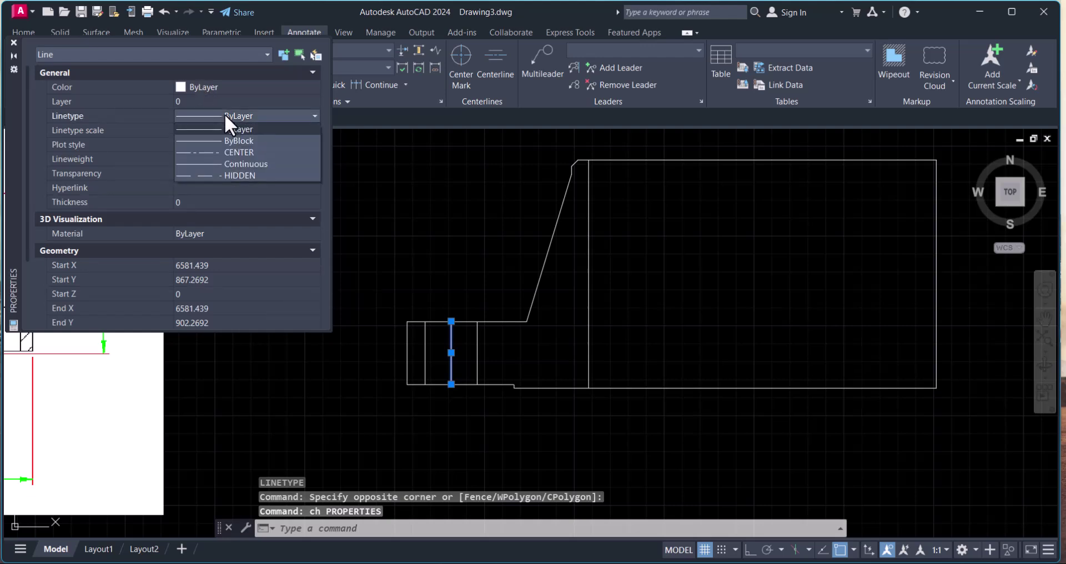
left_click(230, 151)
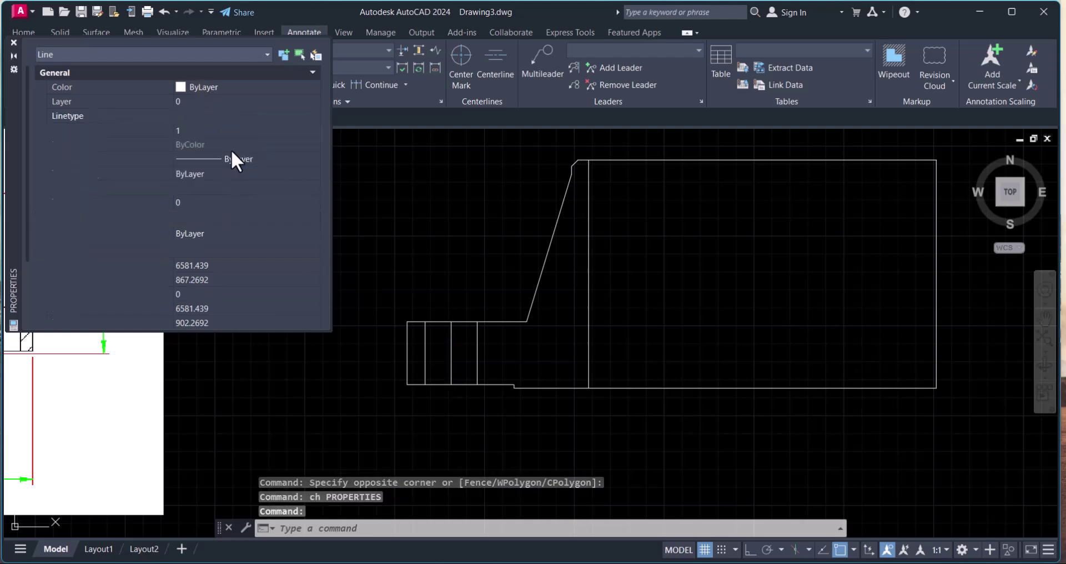
Set its linetype scale to 0.4, after trying 0.5 and 0.3
left_click(199, 131)
type(".5")
key("Return")
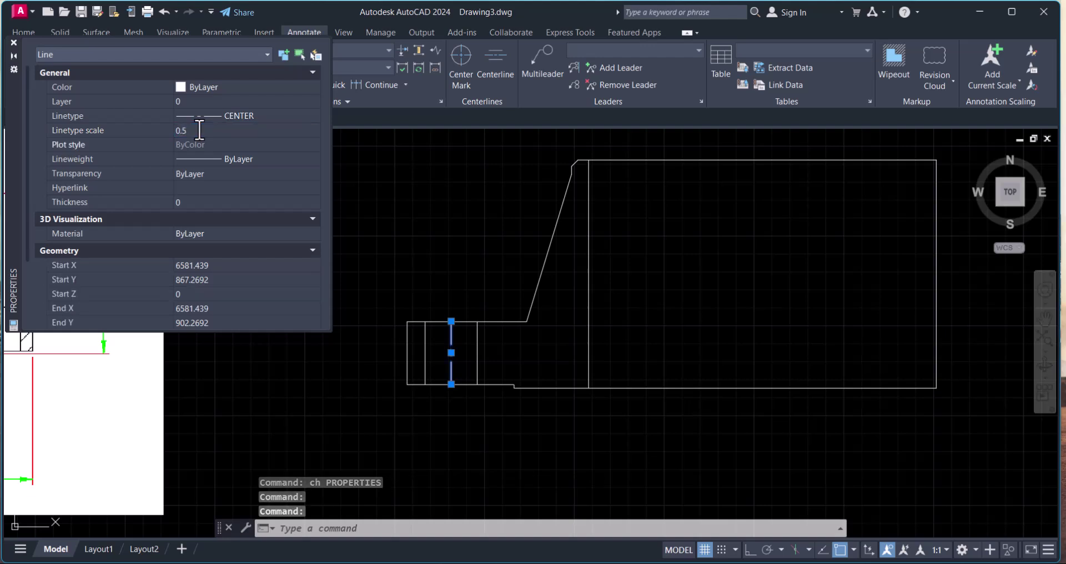
left_click(196, 127)
type(".3")
key("Return")
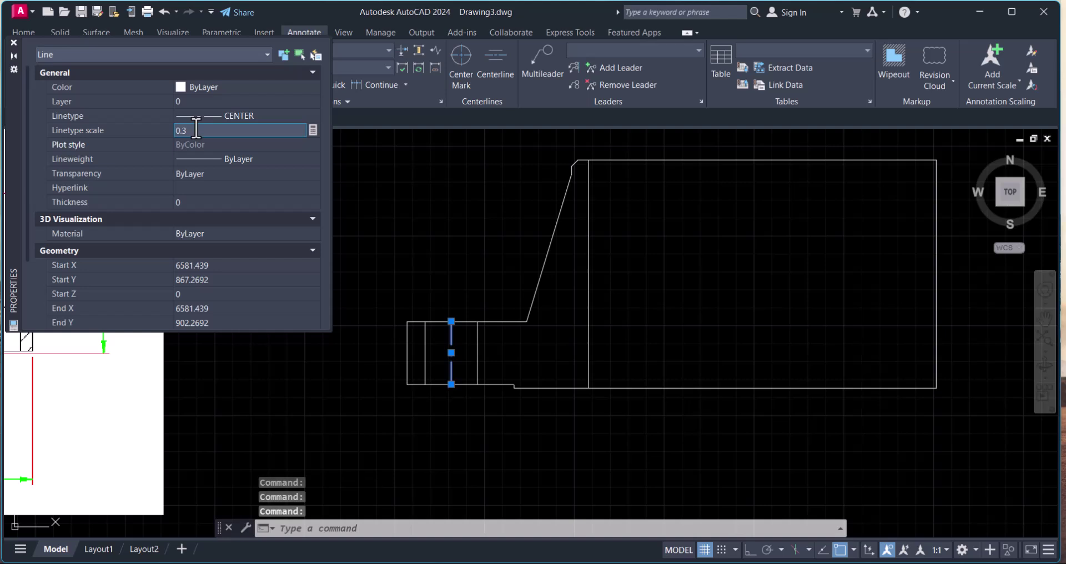
left_click(196, 128)
type(".4")
key("Return")
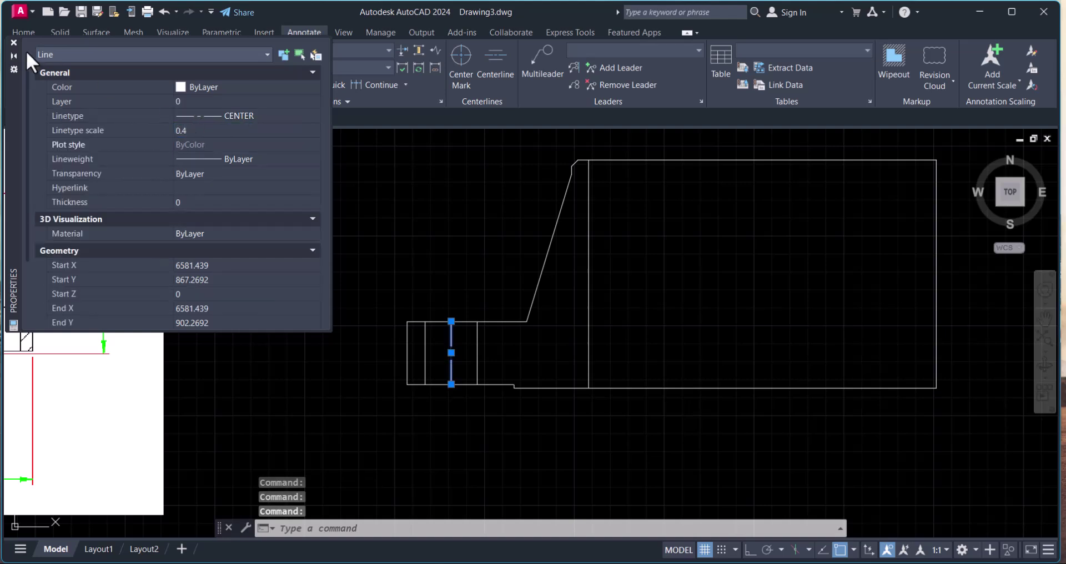
left_click(14, 42)
key("Escape")
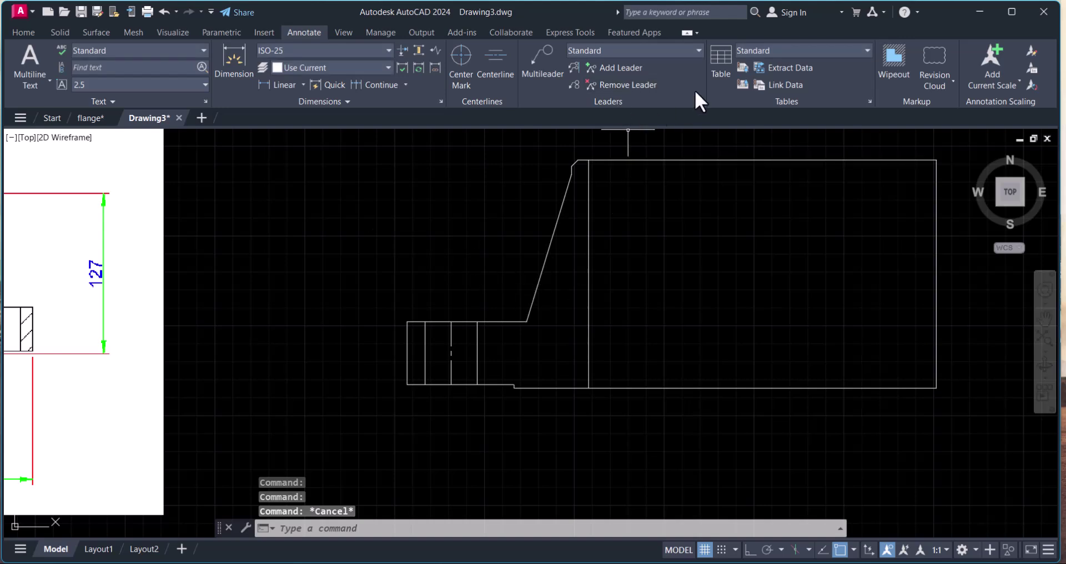
Start Match Properties with the centre line as source, then cancel it
left_click(34, 31)
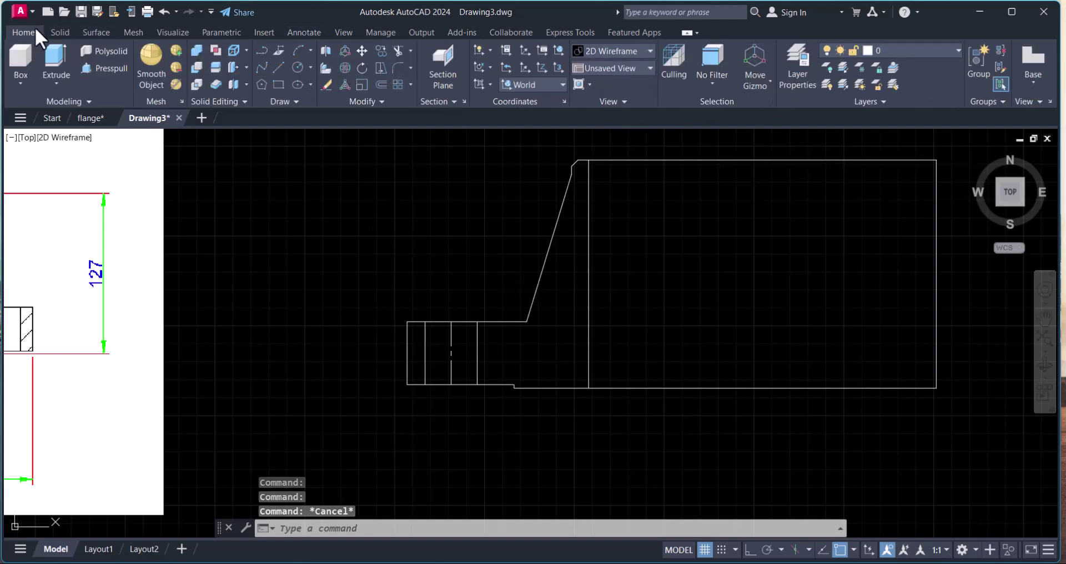
key("Escape")
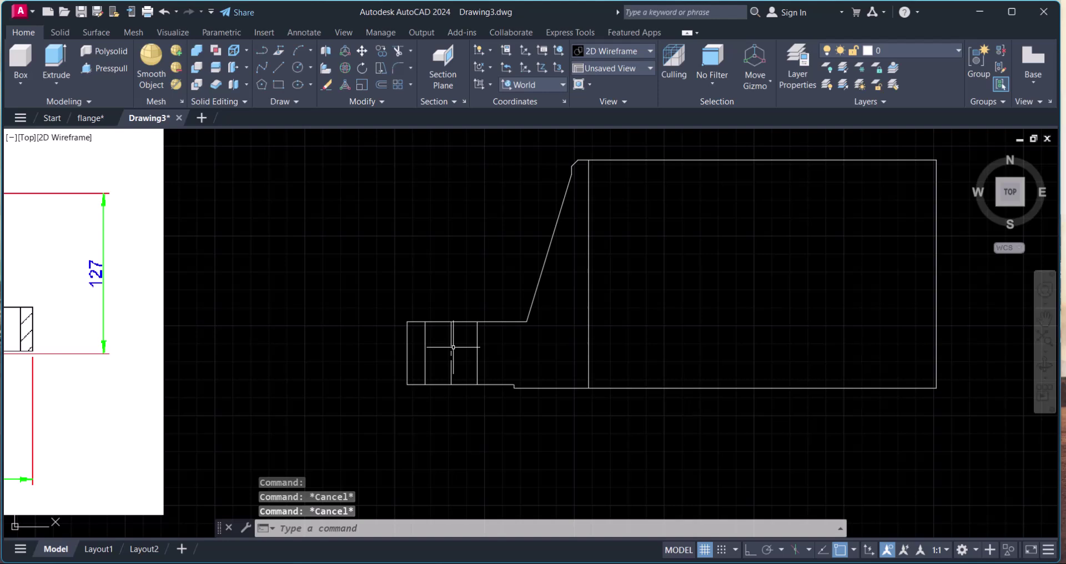
left_click(426, 528)
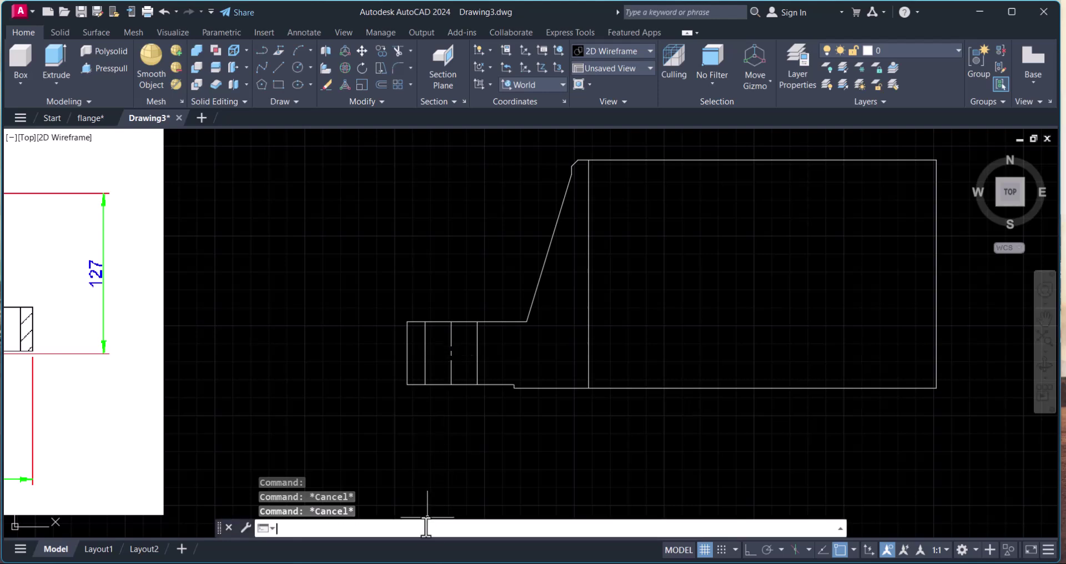
type("mt")
key("BackSpace")
type("mat")
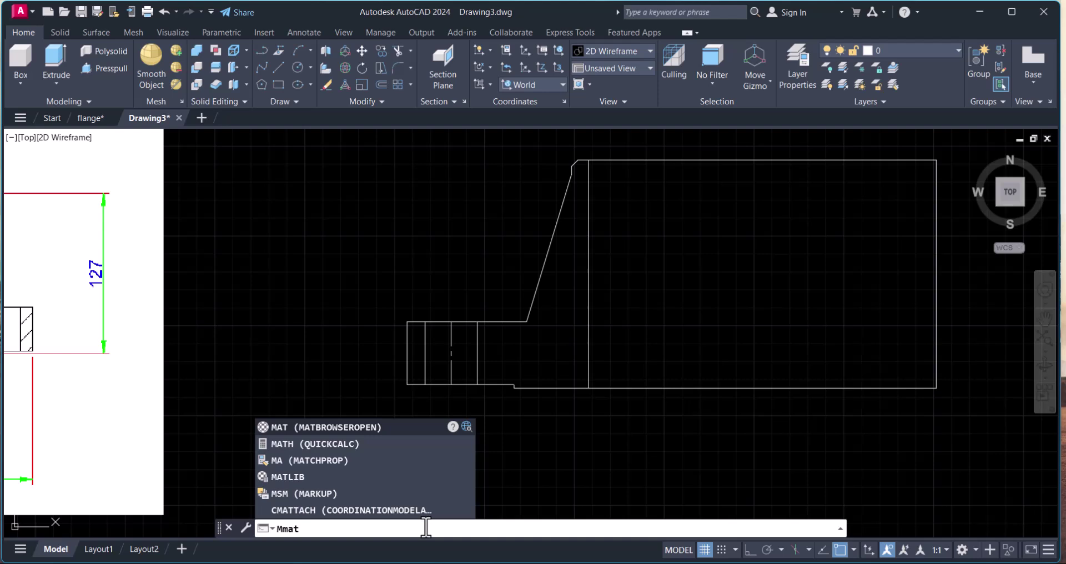
left_click(344, 461)
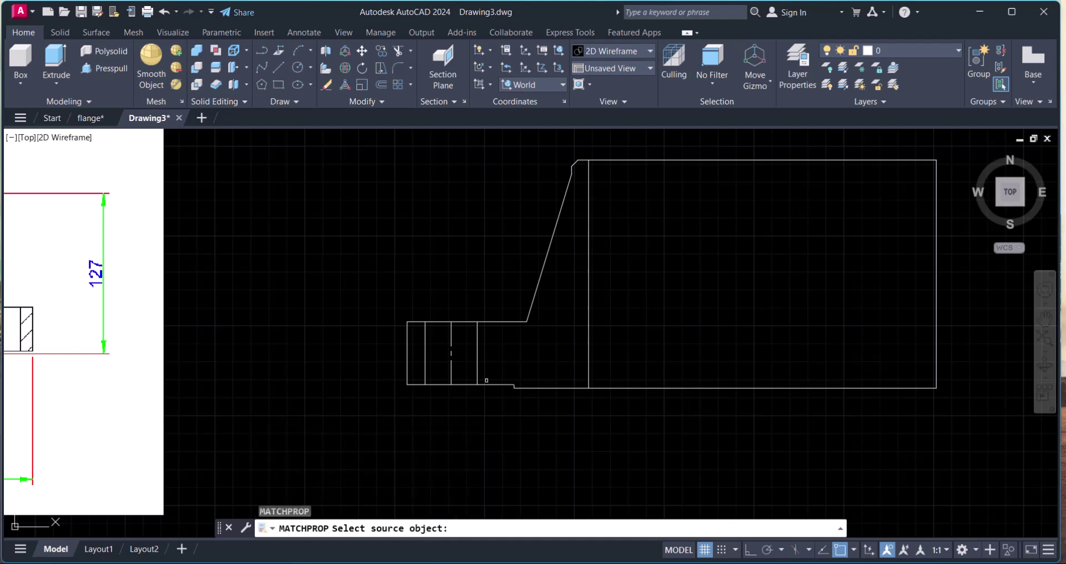
left_click(451, 353)
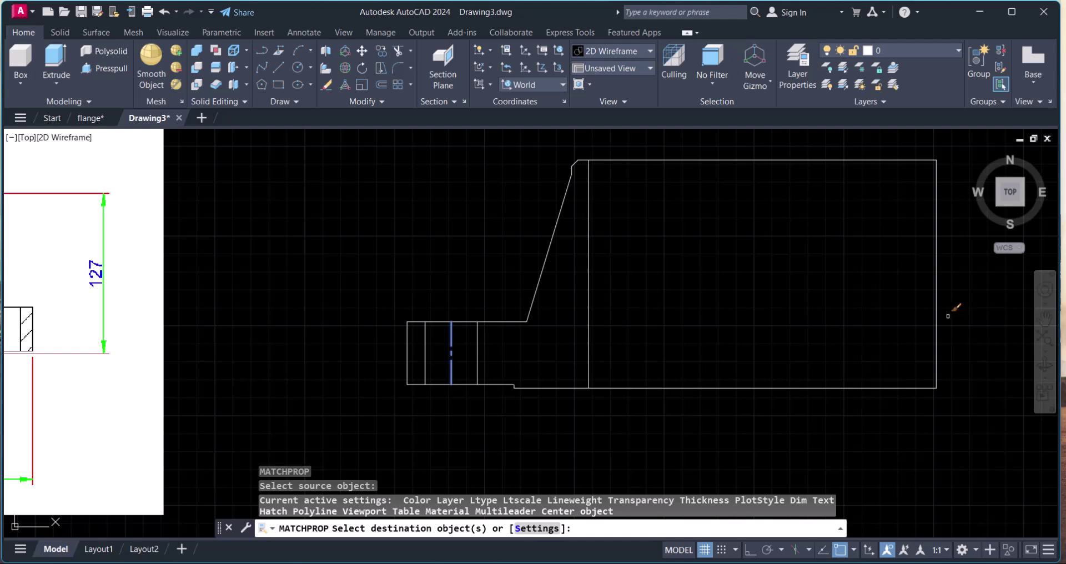
scroll(866, 294, "down", 2)
key("Escape")
With ortho on, stretch the right vertical line's top end upward past the outline
left_click(922, 300)
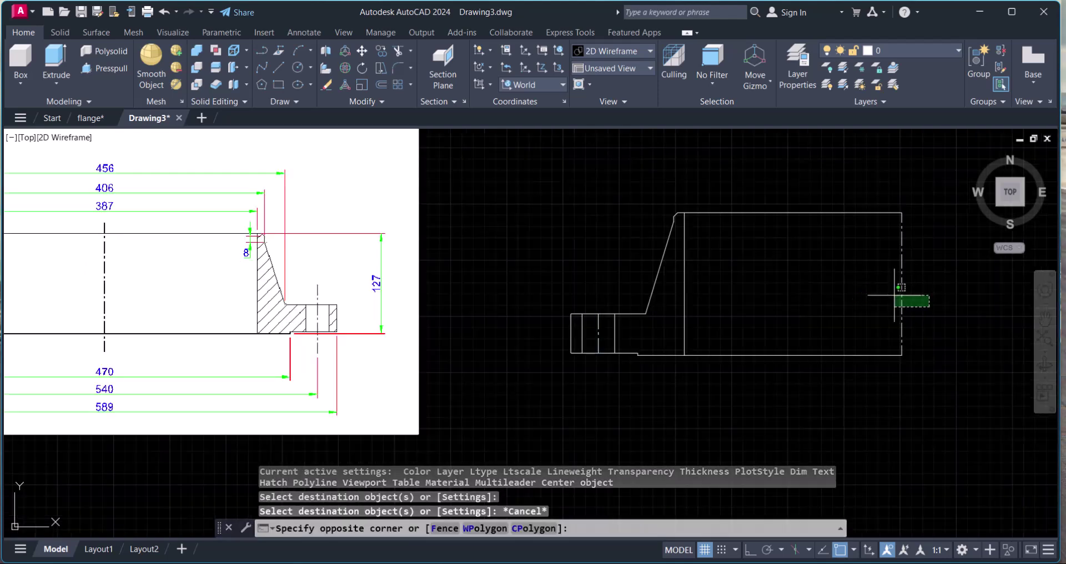
left_click(903, 224)
left_click(903, 212)
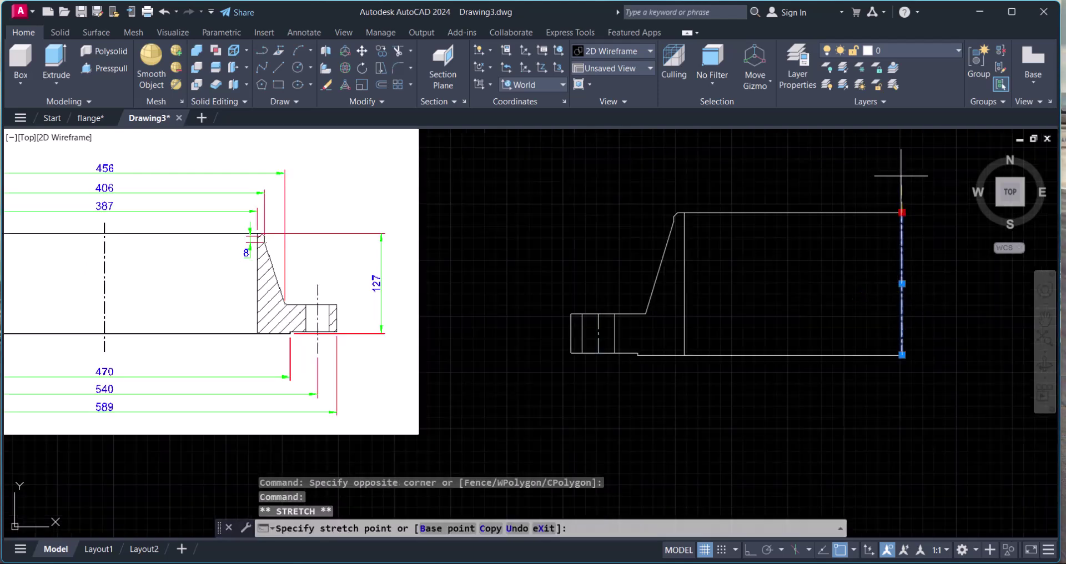
key("Escape")
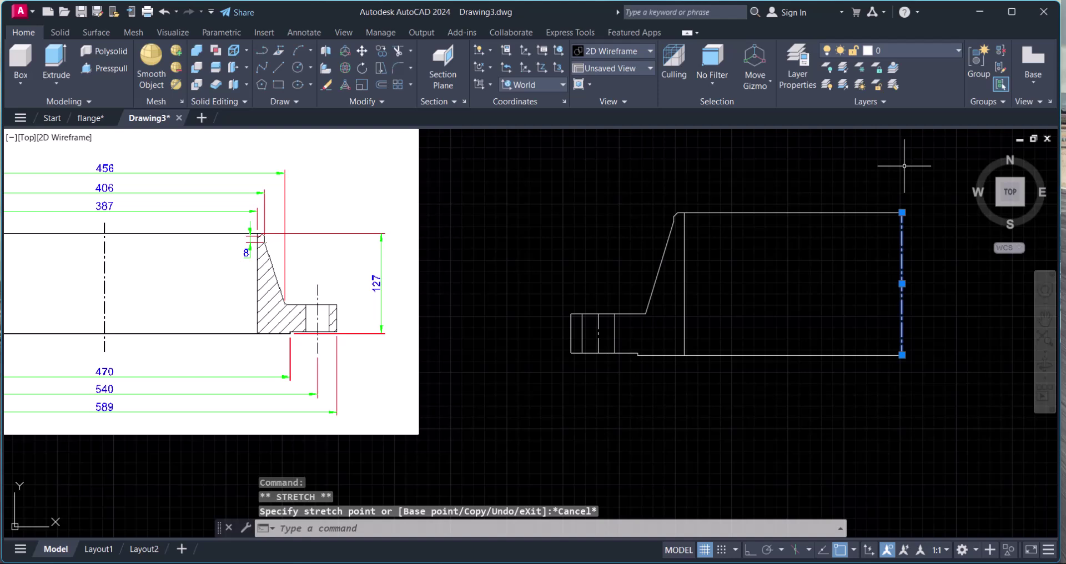
key("super+p")
key("Escape")
key("F8")
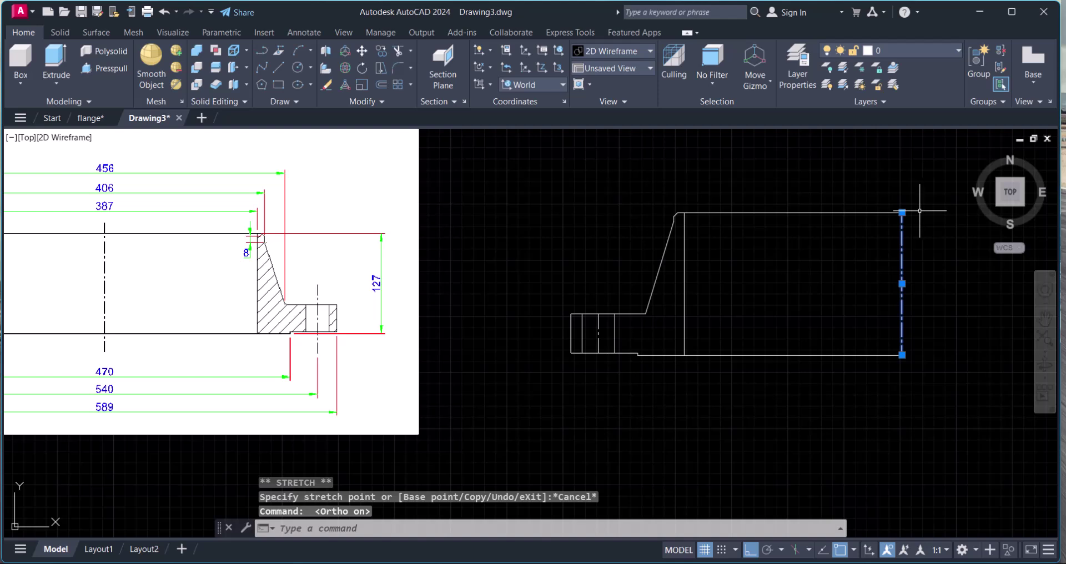
left_click(903, 213)
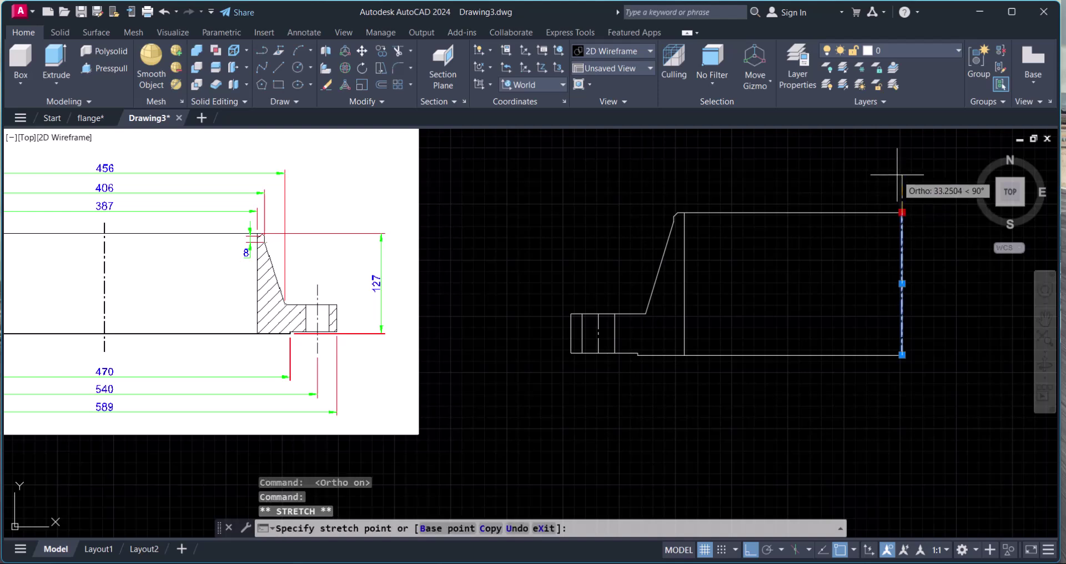
left_click(903, 174)
left_click(911, 386)
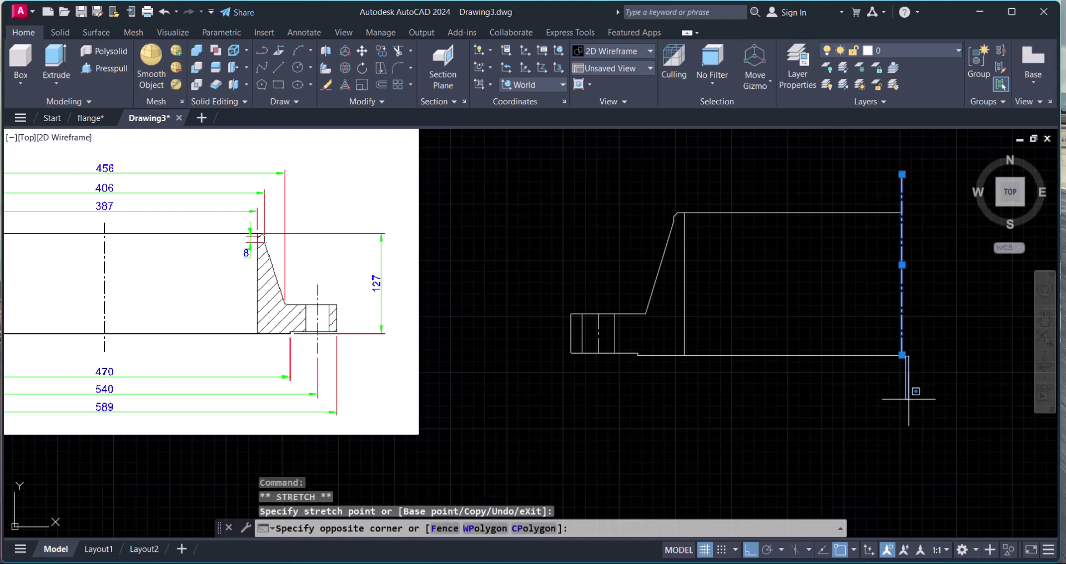
key("Escape")
scroll(648, 359, "up", 2)
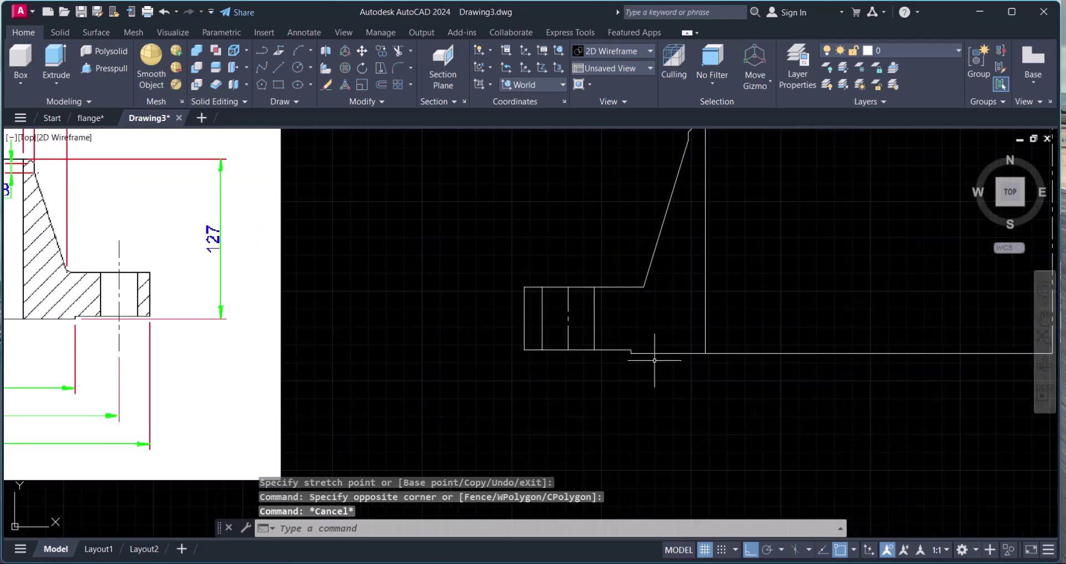
scroll(457, 294, "down", 3)
middle_click_drag(457, 293, 546, 310)
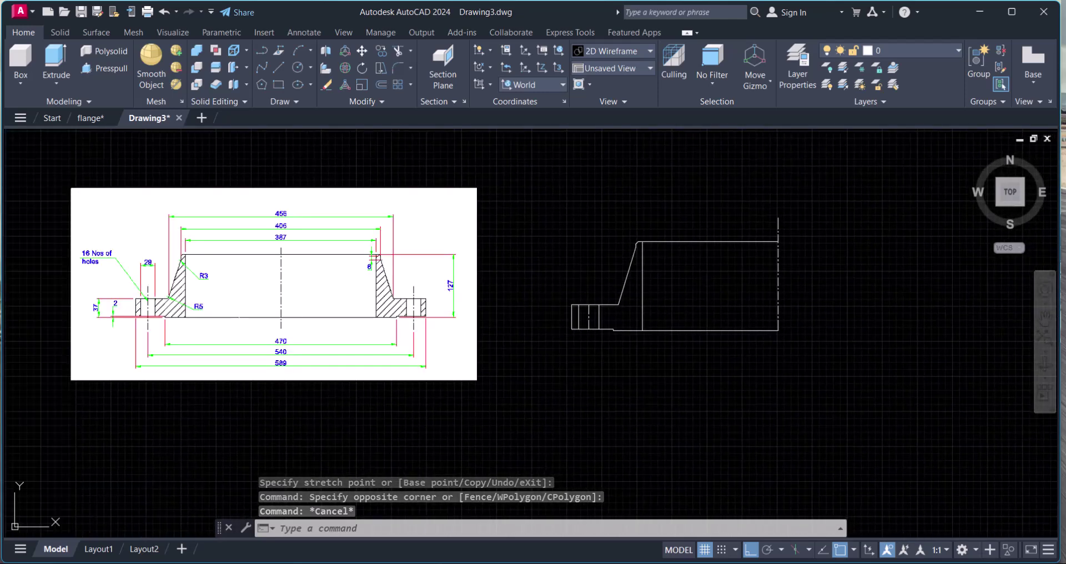
Fillet the hub's horizontal base edge and slanted line with radius 5
scroll(545, 310, "up", 5)
middle_click_drag(851, 322, 770, 341)
type("f")
key("Return")
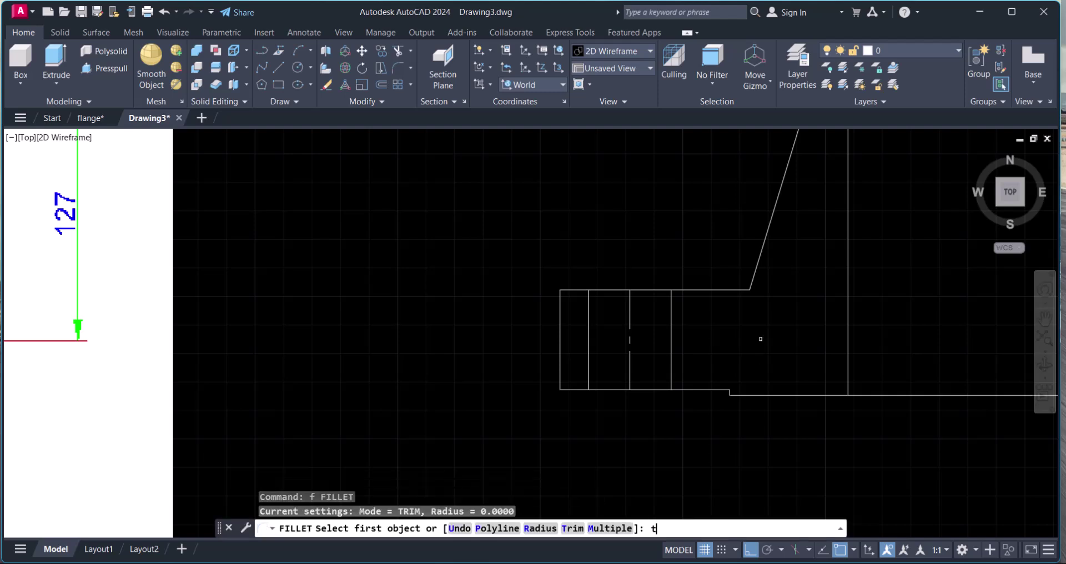
key("Return")
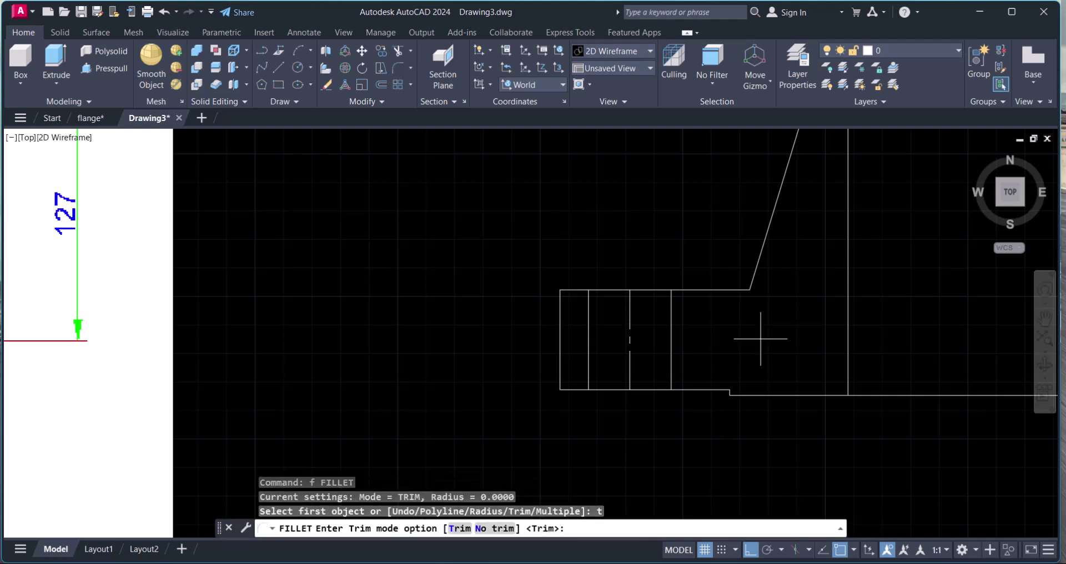
key("Escape")
key("Escape")
key("Escape")
key("Return")
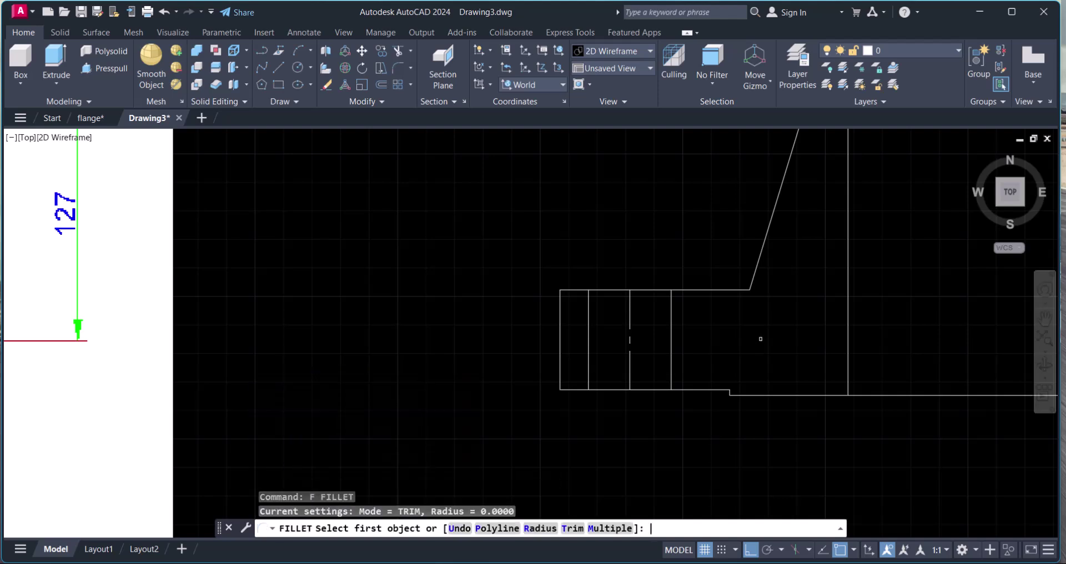
type("r")
key("Return")
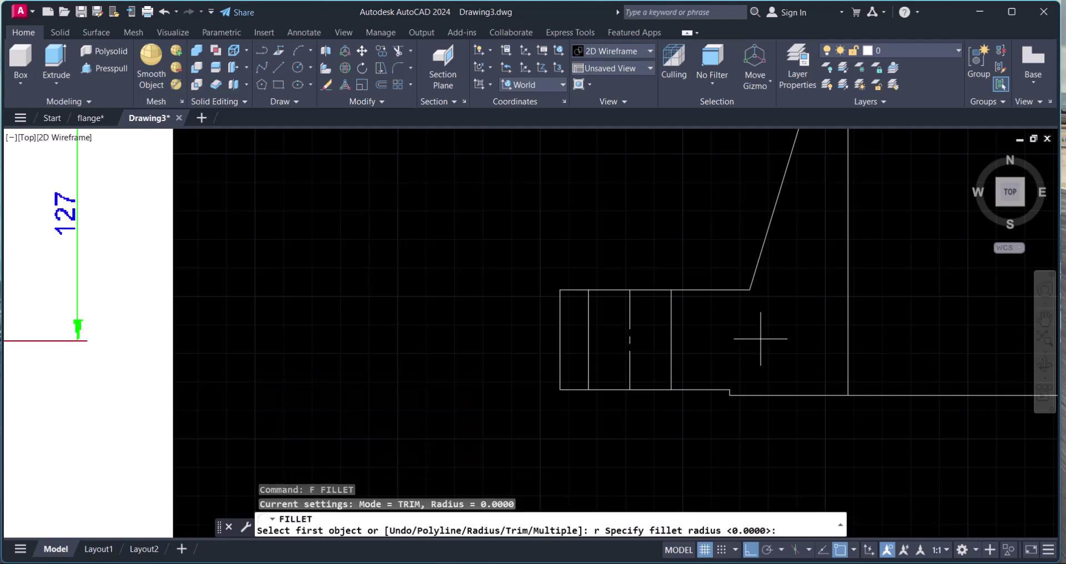
key("Return")
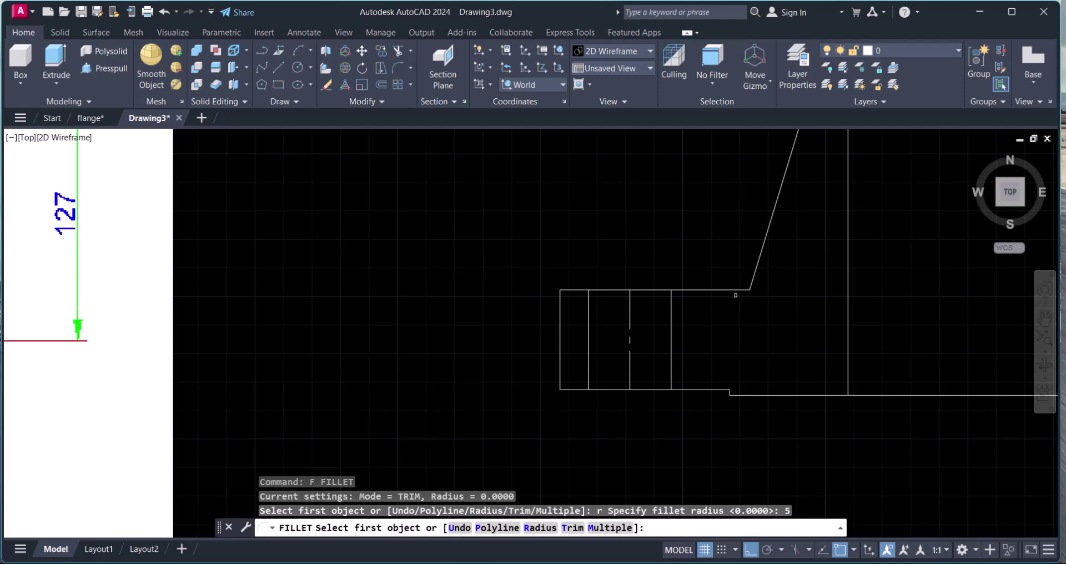
left_click(732, 290)
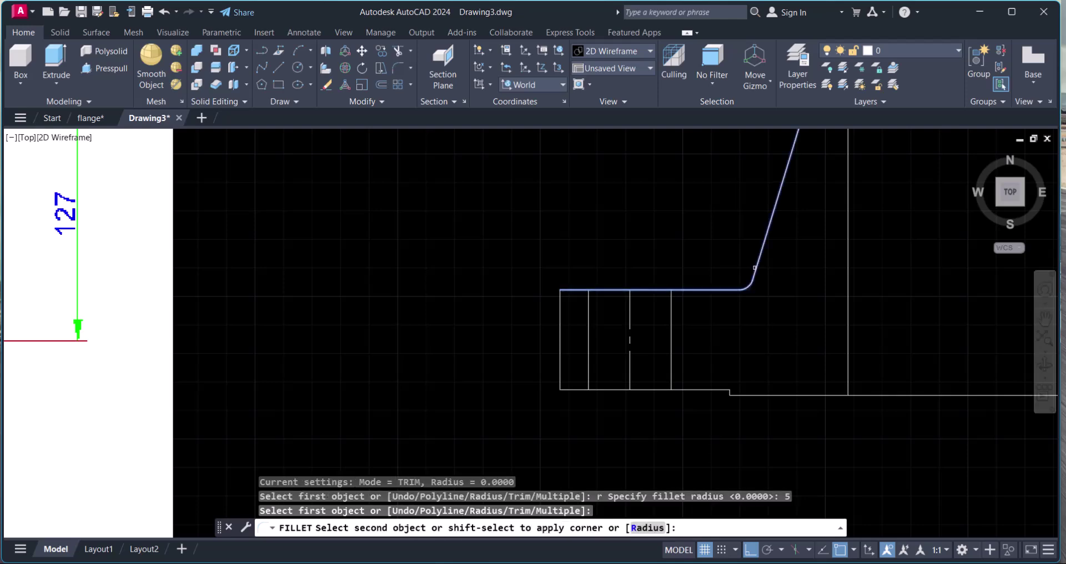
left_click(755, 268)
Pan to the top of the slanted hub line and set FILLET's trim option, keeping the default
scroll(694, 311, "down", 4)
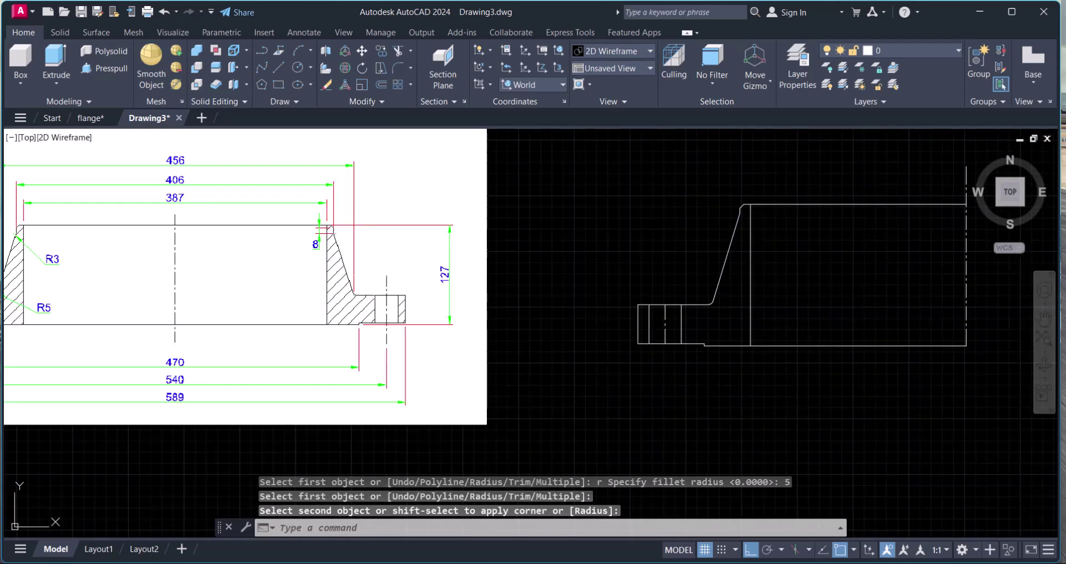
mouse_move(771, 311)
middle_mouse_down()
mouse_move(500, 326)
mouse_move(584, 327)
middle_mouse_up()
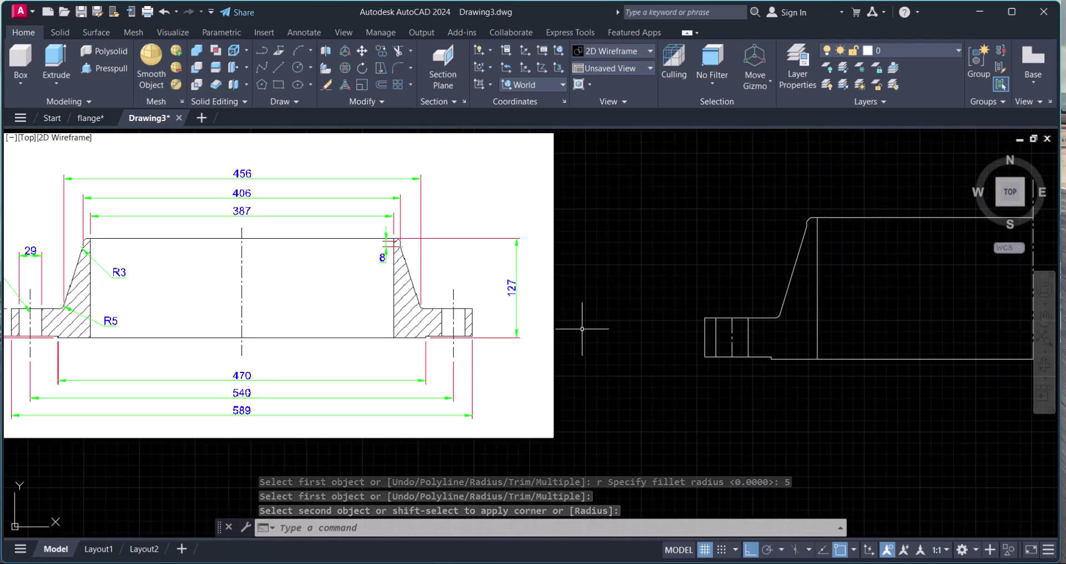
scroll(783, 239, "up", 4)
scroll(783, 238, "up", 4)
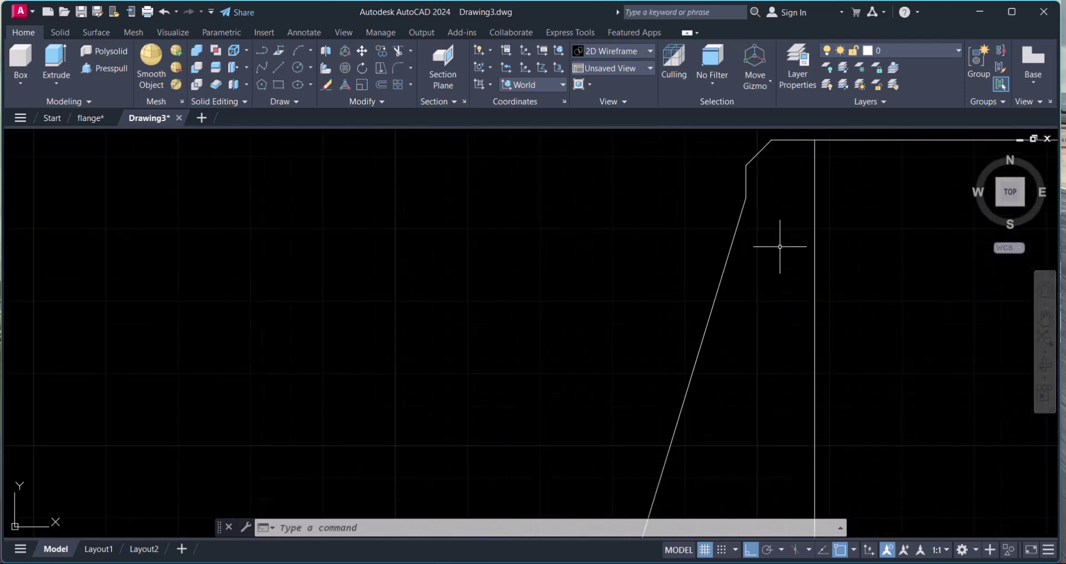
type("f")
key("Return")
type("t")
key("Return")
type("3")
key("Return")
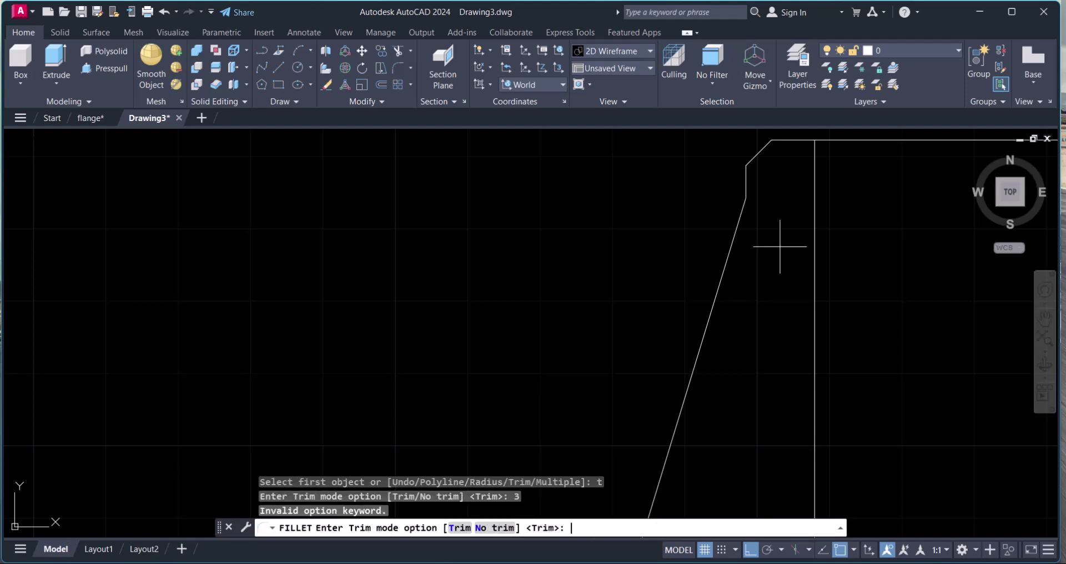
key("Return")
Fillet the slanted hub line and the short top edge with radius 3
type("f")
key("Return")
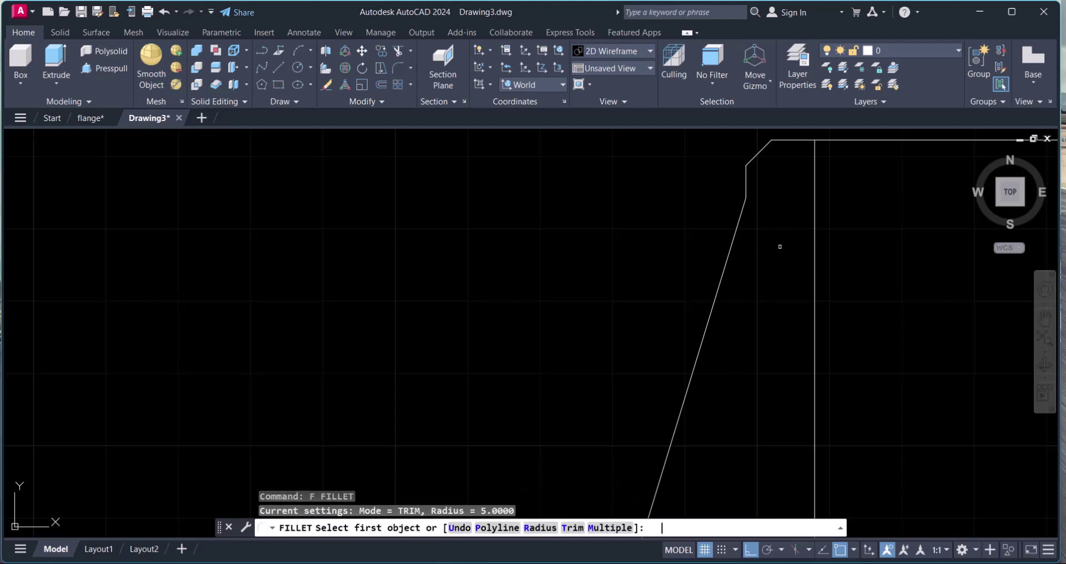
type("r")
key("Return")
type("3")
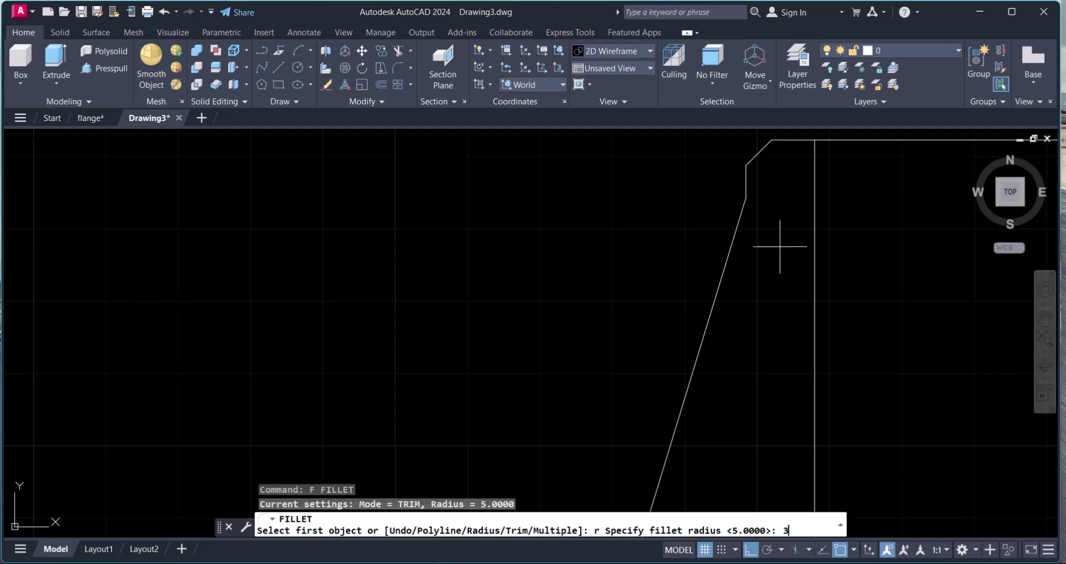
key("Return")
left_click(742, 215)
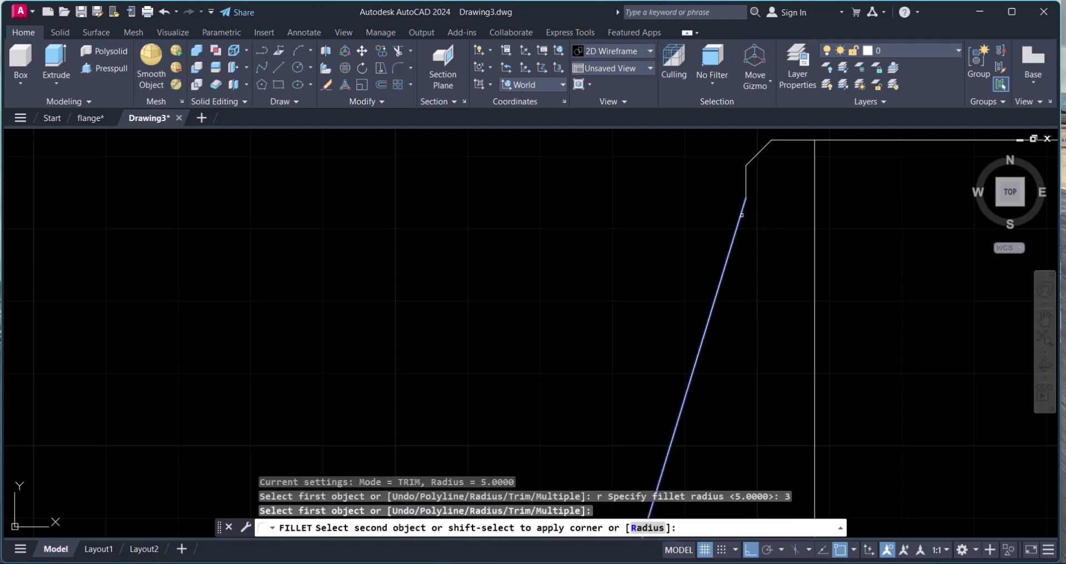
left_click(747, 186)
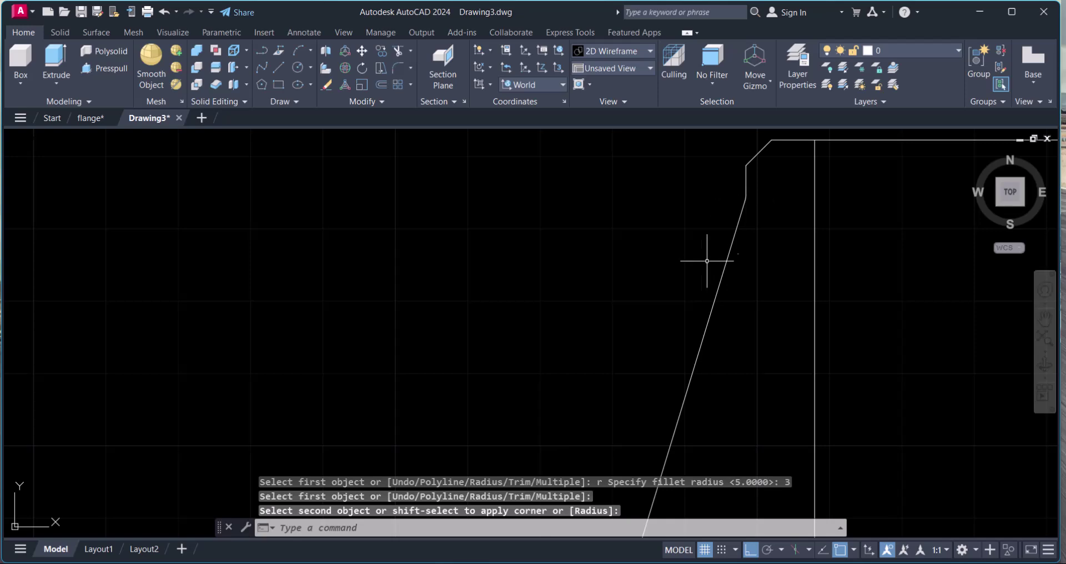
scroll(745, 357, "down", 5)
scroll(690, 362, "up", 5)
scroll(722, 311, "down", 2)
scroll(500, 340, "up", 4)
Drag the bolt-hole centre line's top grip up and bottom grip down past the outline
left_click(429, 325)
left_click_drag(416, 315, 406, 251)
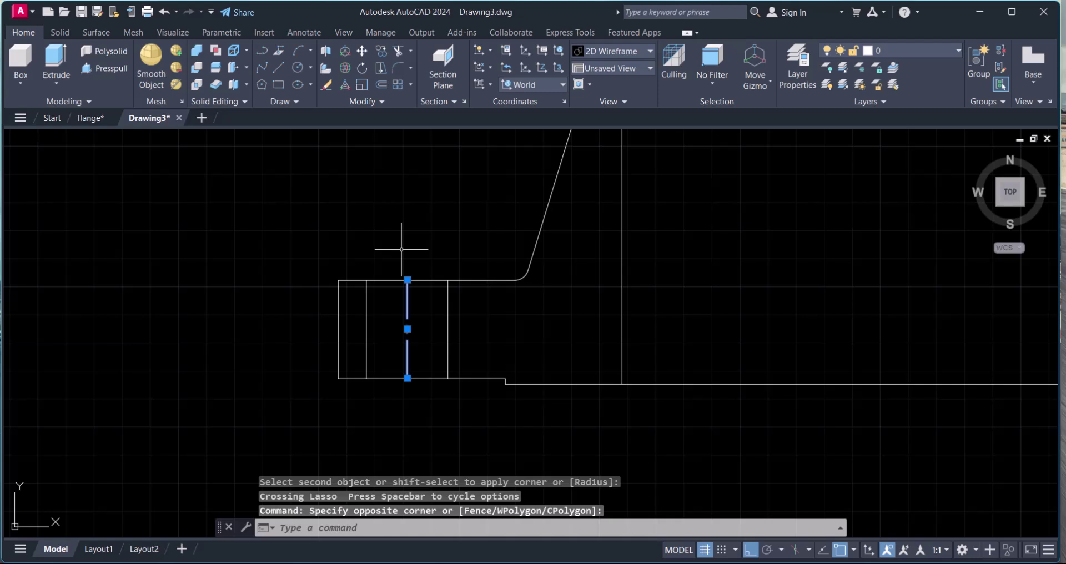
left_click(408, 279)
left_click(408, 238)
left_click(408, 378)
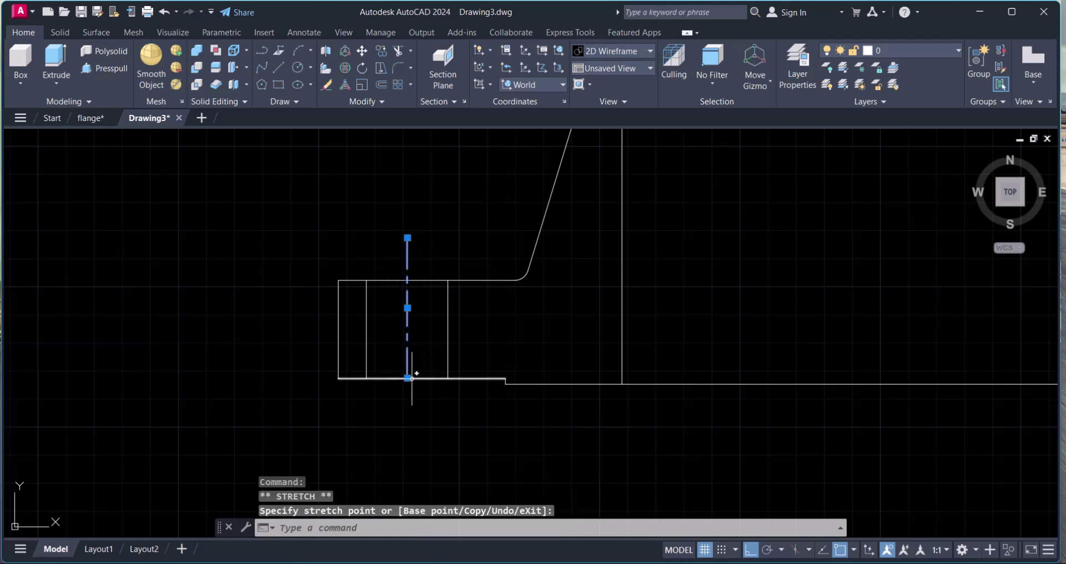
left_click(409, 441)
key("Escape")
scroll(404, 347, "down", 4)
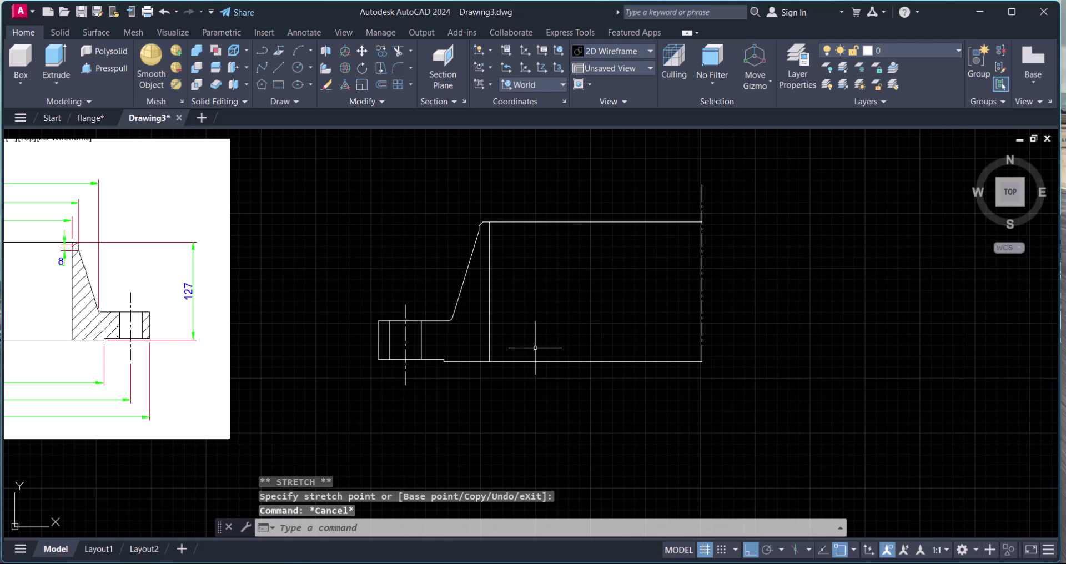
key("Escape")
Mirror the window-selected half-section about the vertical centre line, keeping the source objects
type("mi")
key("Return")
left_click(365, 171)
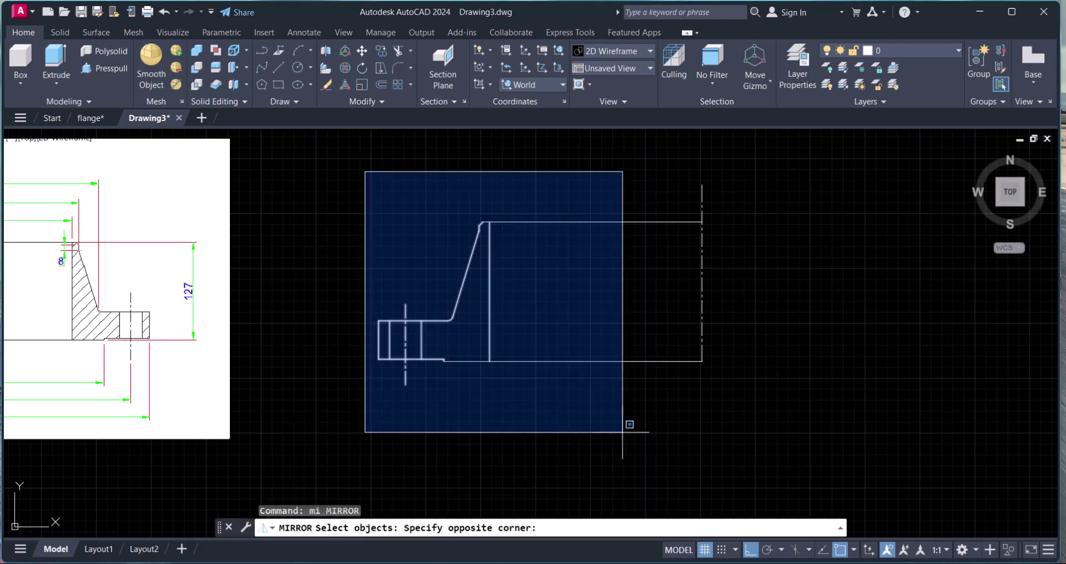
left_click(622, 432)
left_click(624, 464)
left_click(508, 244)
key("Return")
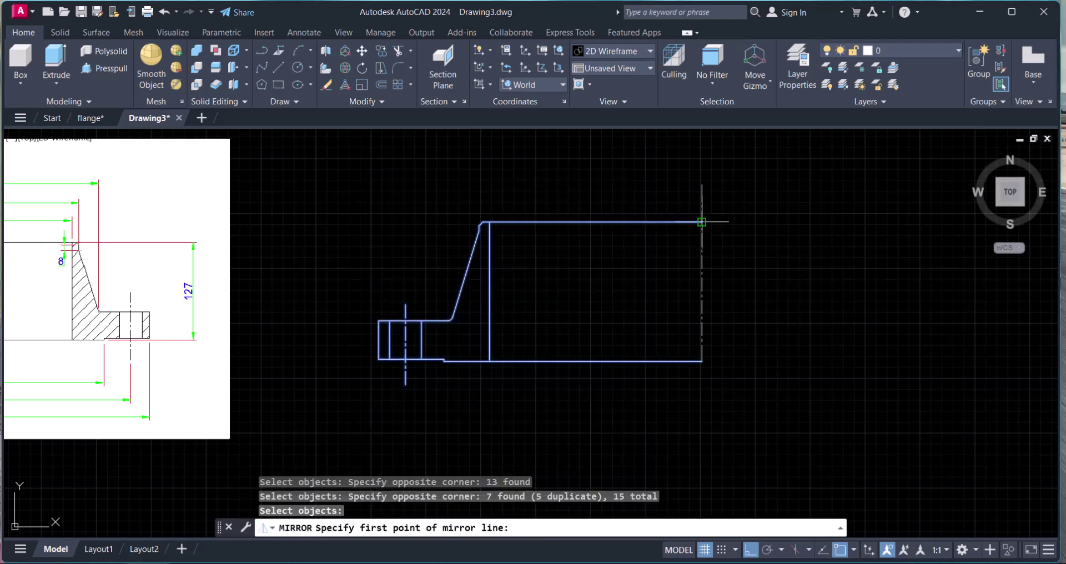
left_click(702, 222)
left_click(705, 363)
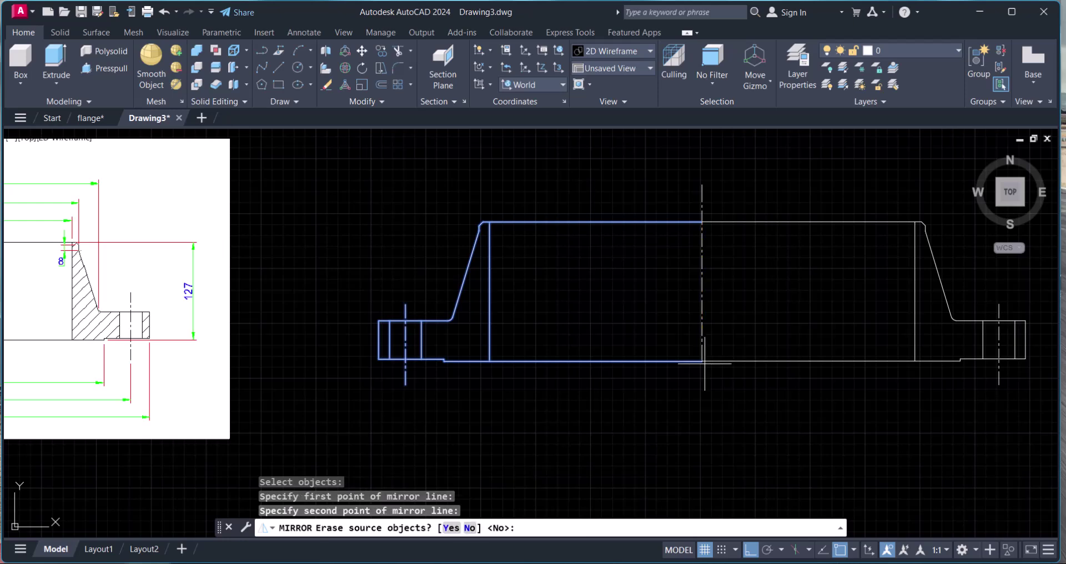
key("Return")
Select the main vertical centre line's grips, then cancel without changing it
left_click(716, 294)
left_click(689, 333)
left_click(702, 361)
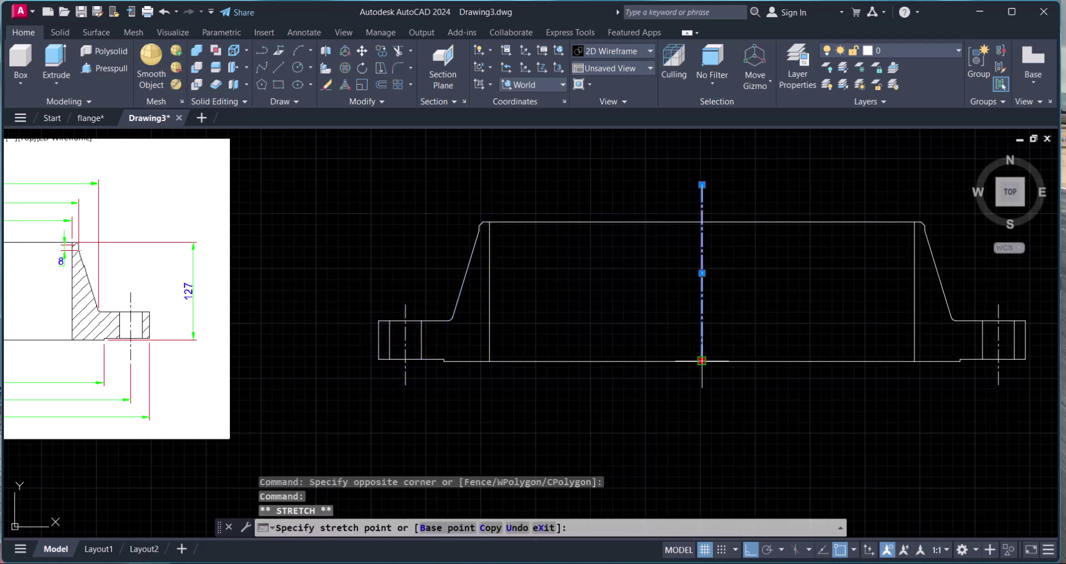
key("Escape")
scroll(682, 356, "down", 4)
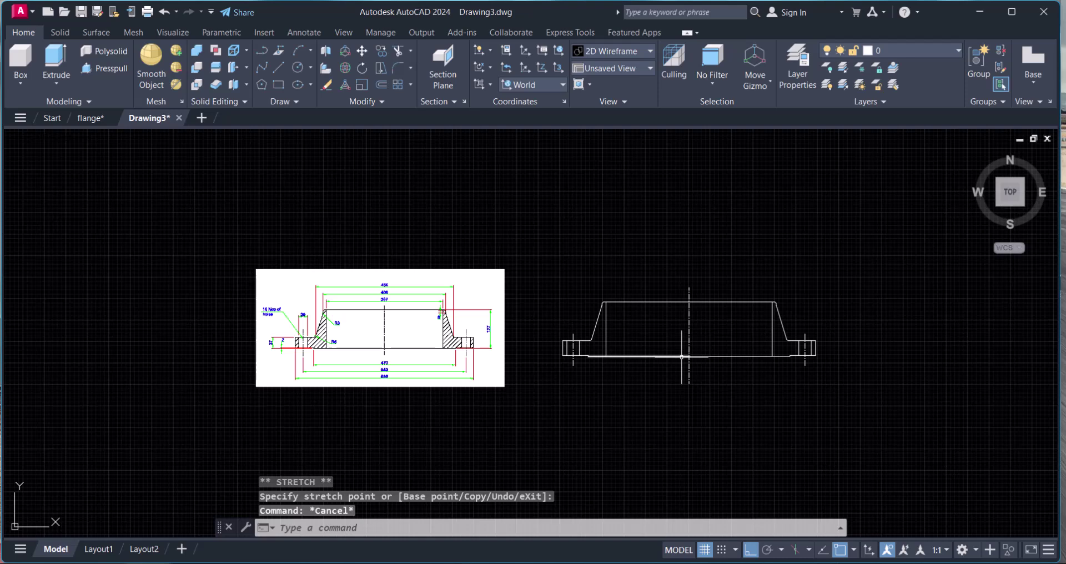
scroll(682, 357, "up", 2)
Start HATCH with ANSI31 and pick the left flange section and its small bolt-hole region
key("Escape")
type("h")
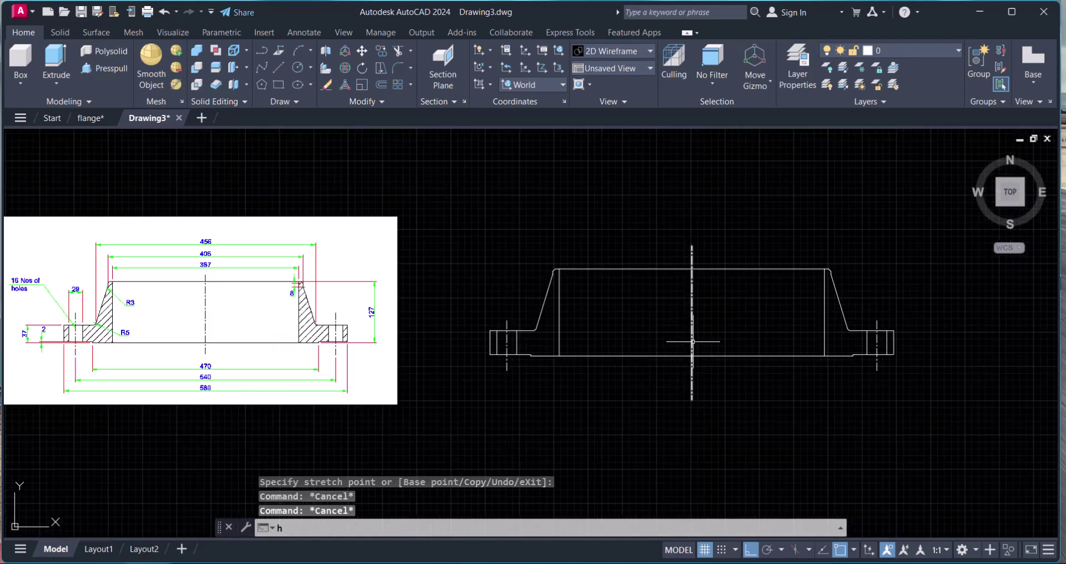
key("Return")
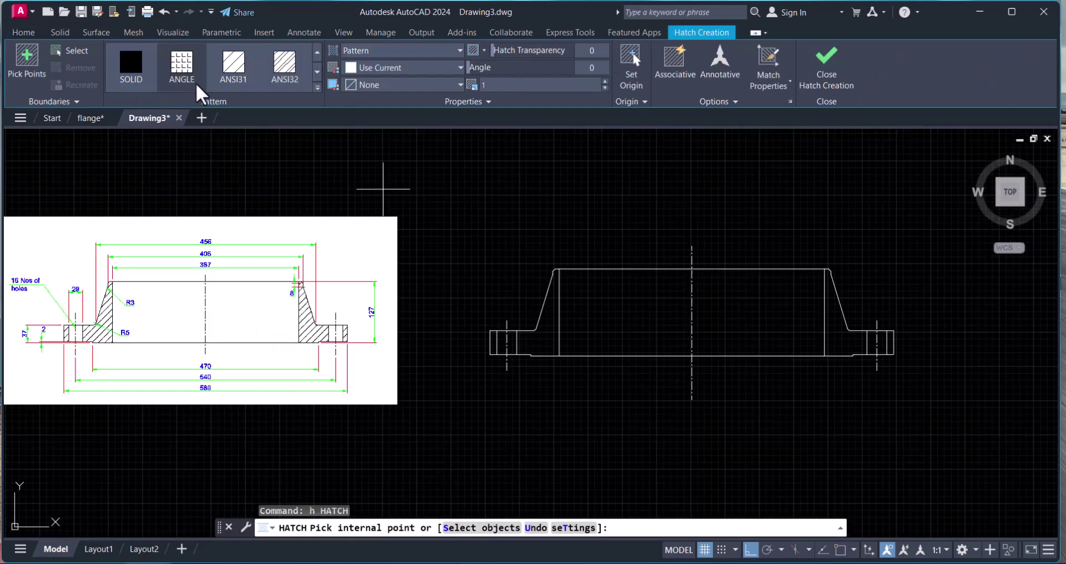
left_click(228, 63)
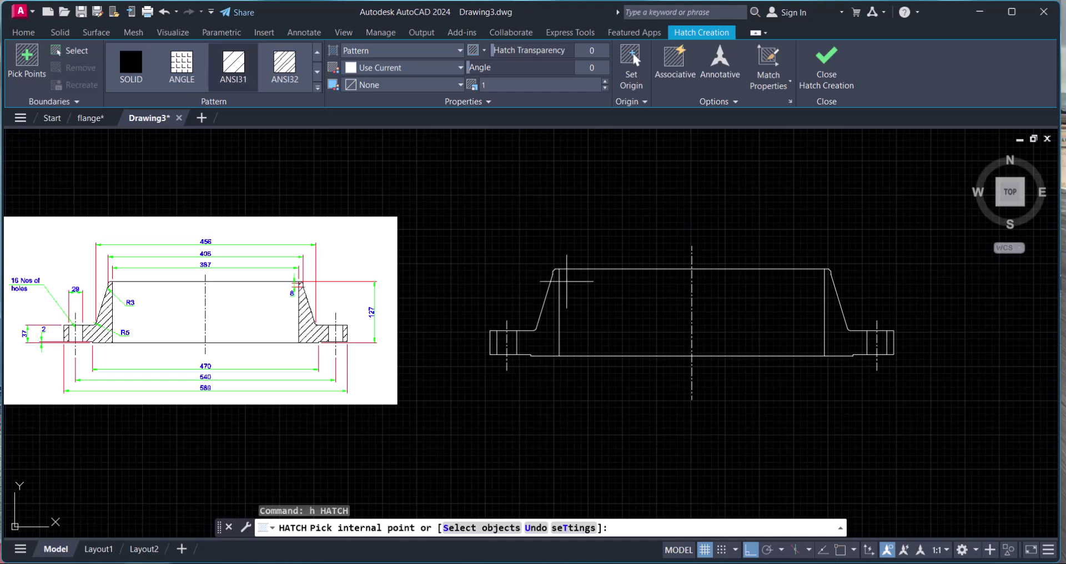
left_click(544, 342)
scroll(522, 344, "up", 4)
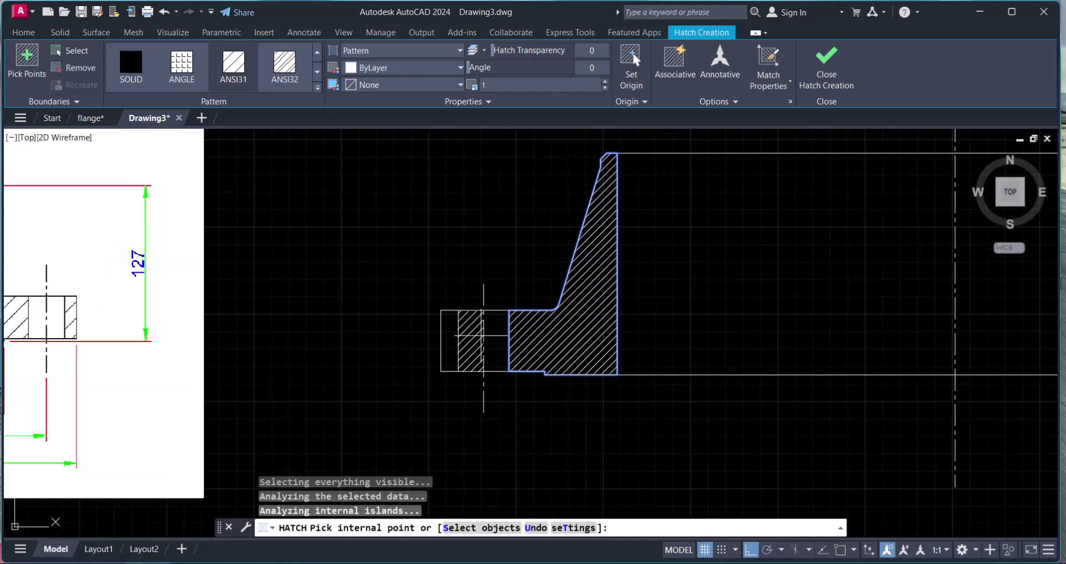
left_click(453, 325)
scroll(516, 346, "down", 4)
Add the right flange section and its small bolt-hole region, then commit the hatch
left_click(842, 334)
scroll(858, 341, "up", 4)
left_click(886, 343)
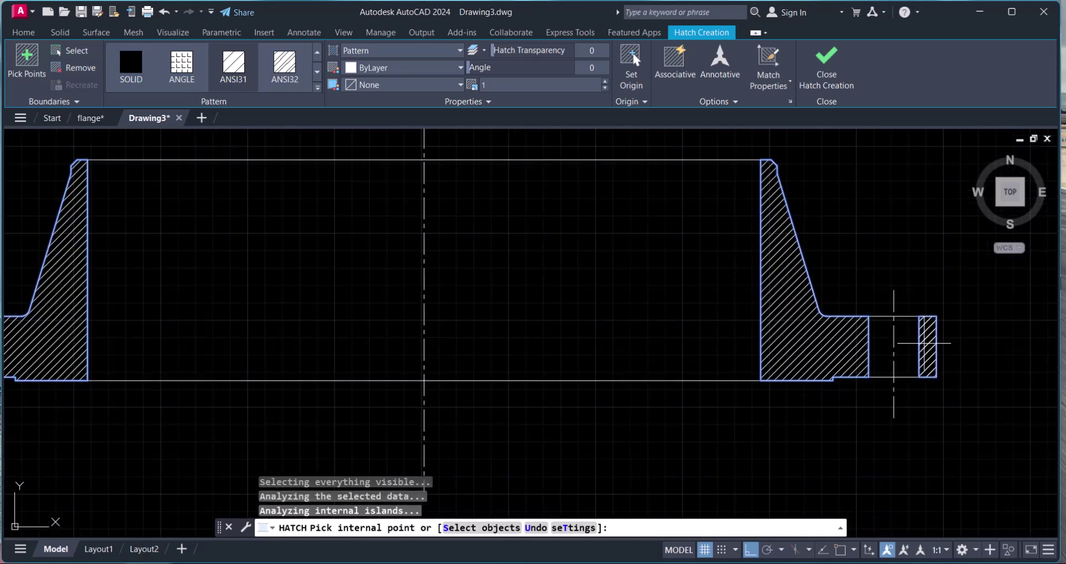
key("Return")
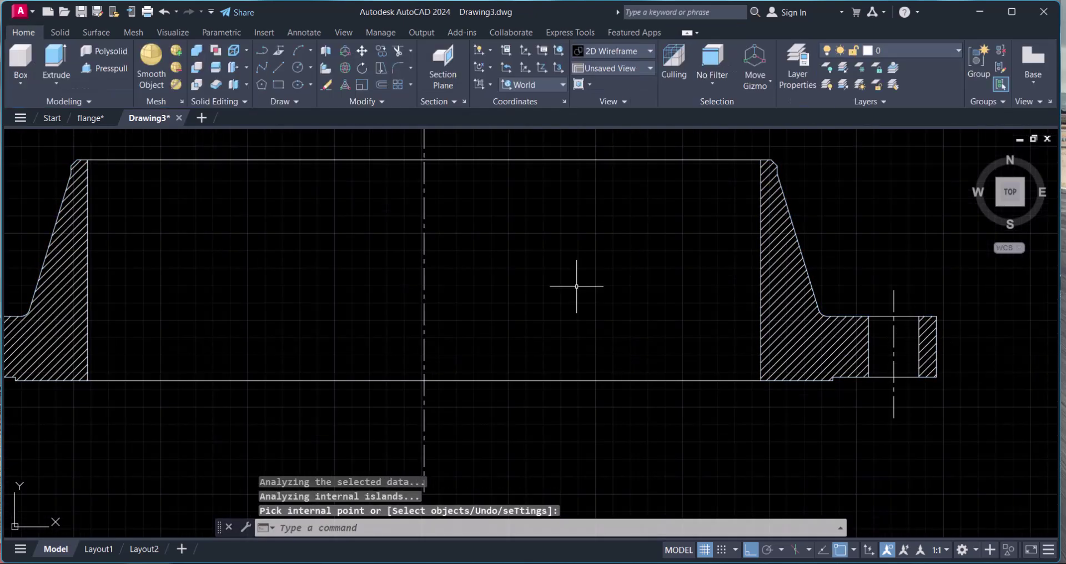
scroll(915, 348, "down", 2)
scroll(474, 325, "up", 4)
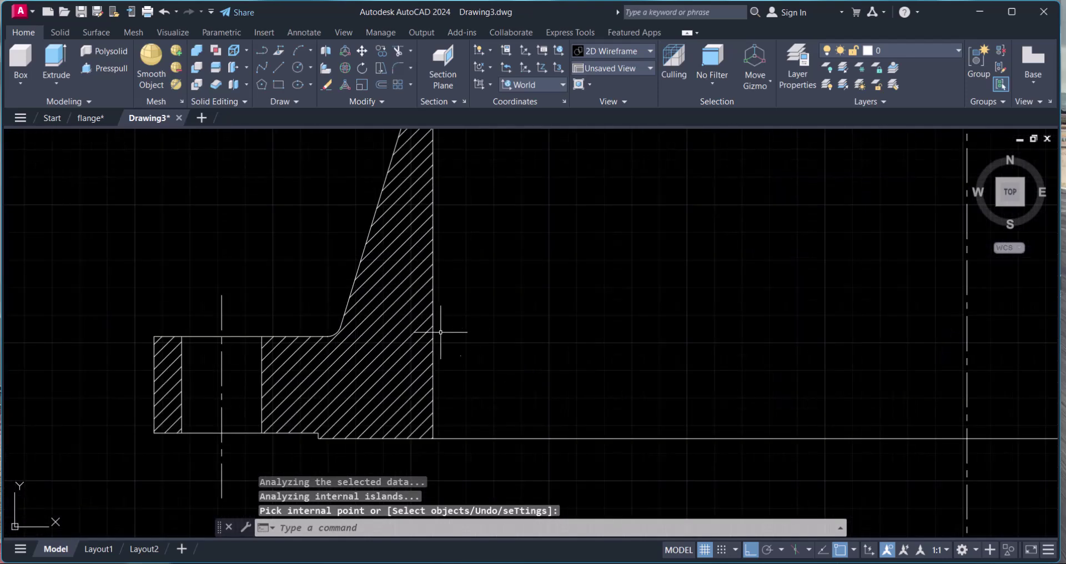
key("Escape")
Start hatch editing on the flange hatch, then cancel it
type("h")
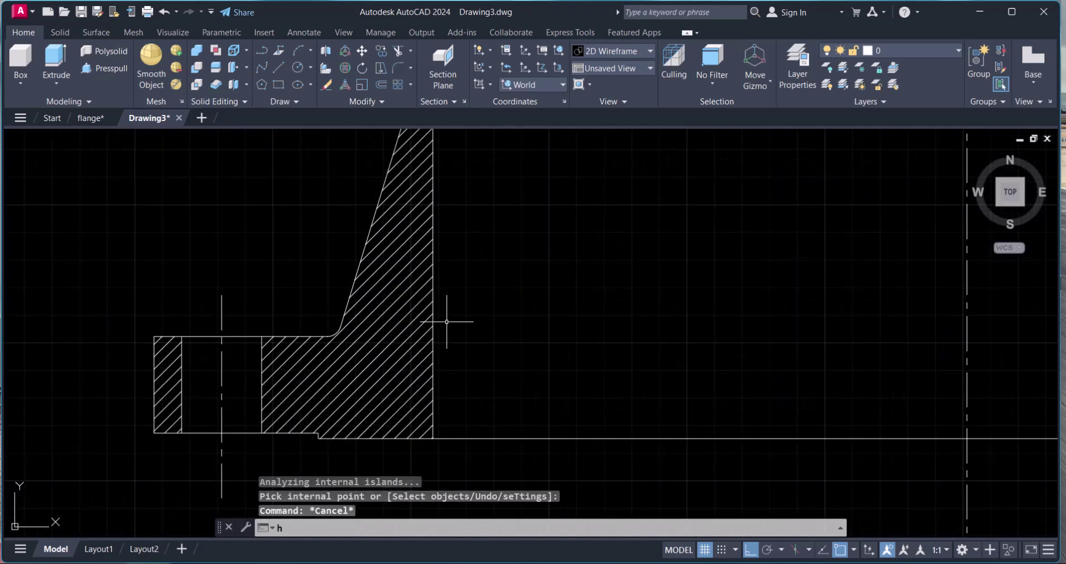
type("e")
key("Return")
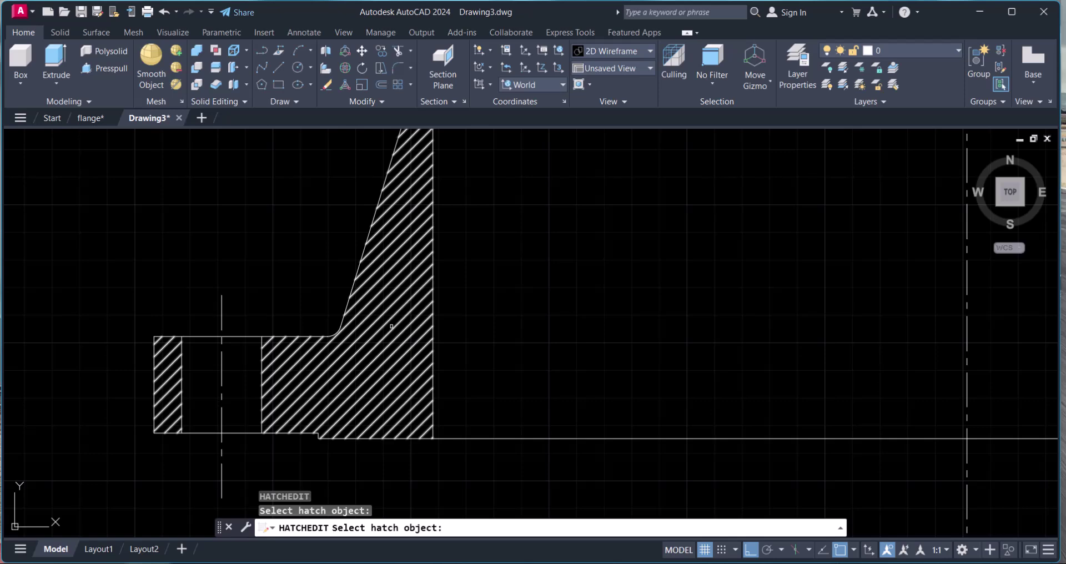
left_click(396, 329)
key("Escape")
key("Escape")
key("Escape")
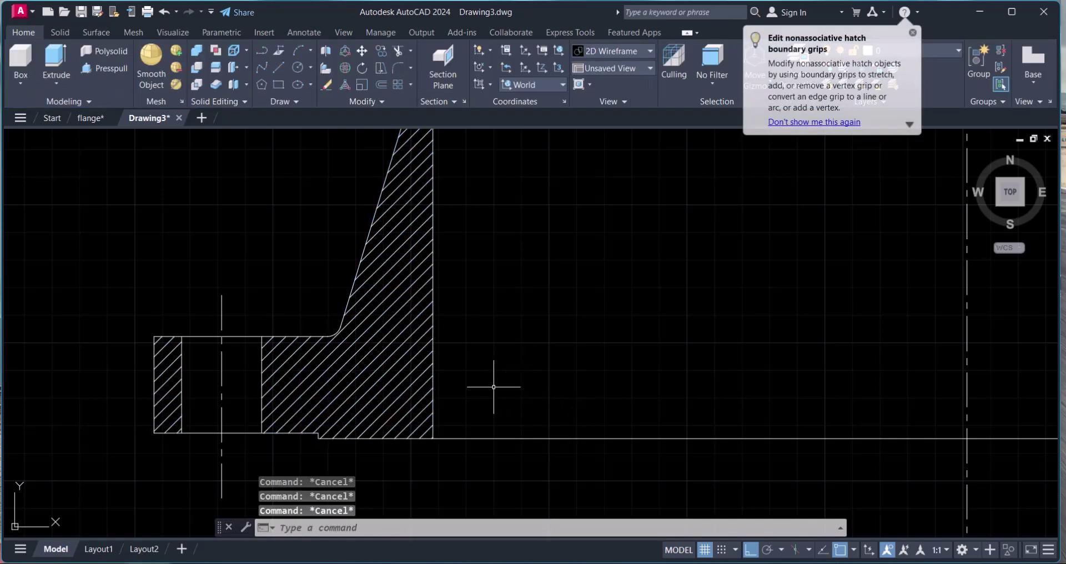
Change the flange hatch scale to 2.5 and bring the whole section into view
type("he")
key("Return")
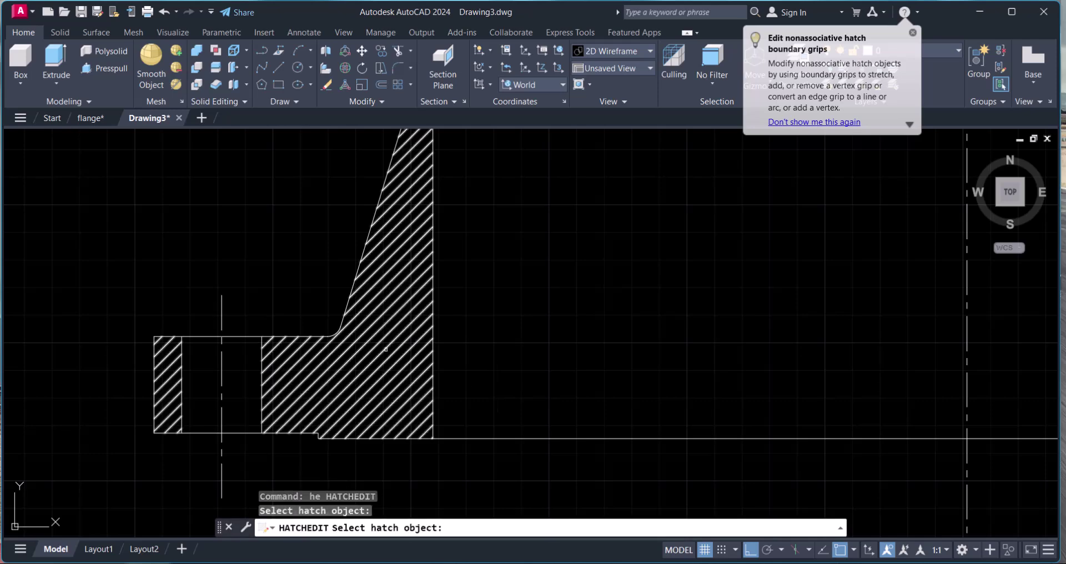
left_click(386, 349)
double_click(134, 198)
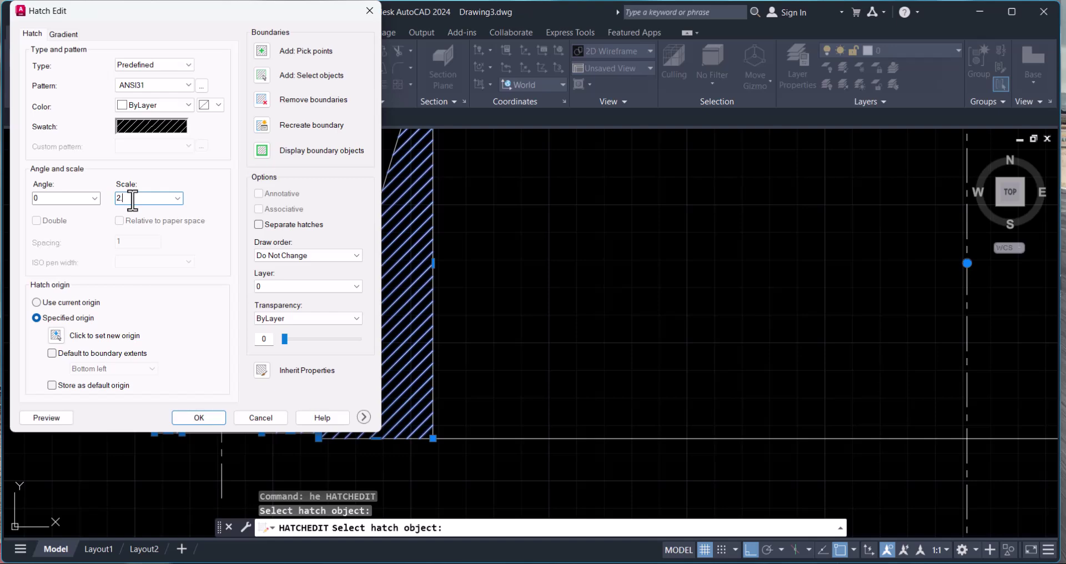
type("2.5")
key("Return")
scroll(679, 488, "down", 4)
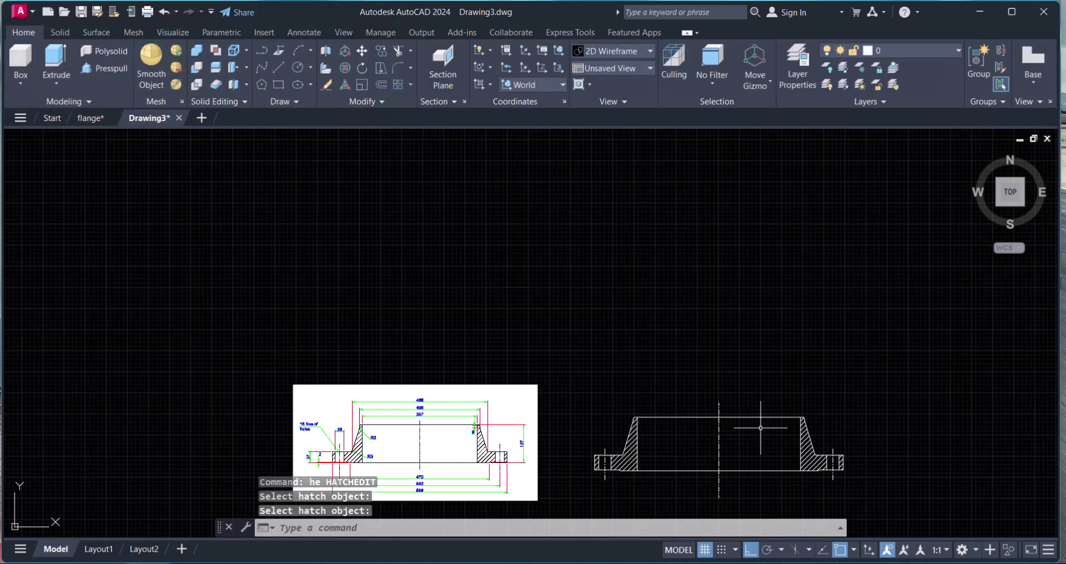
scroll(666, 326, "up", 4)
scroll(655, 340, "down", 2)
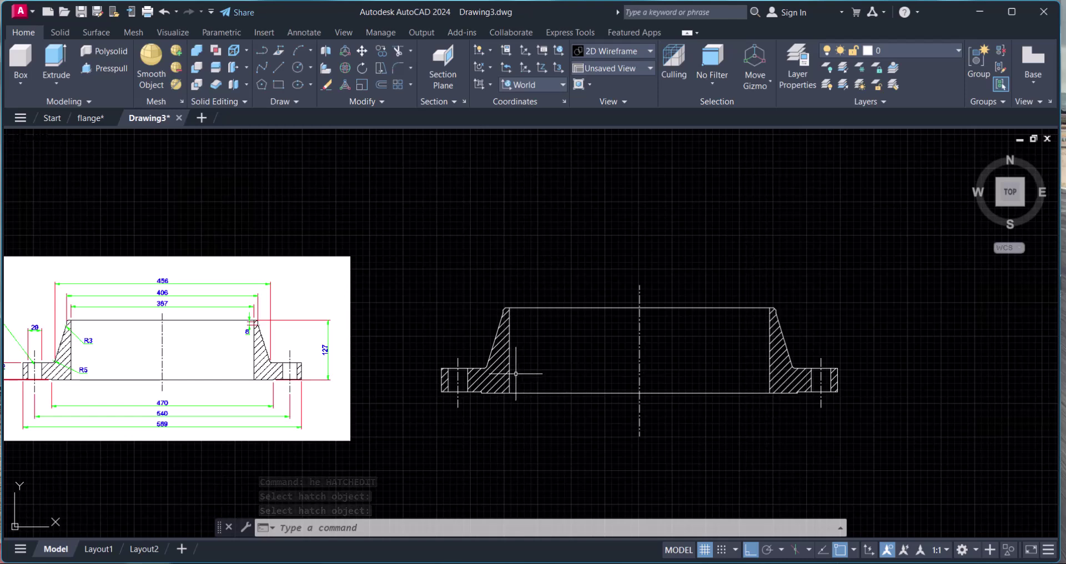
scroll(500, 394, "up", 2)
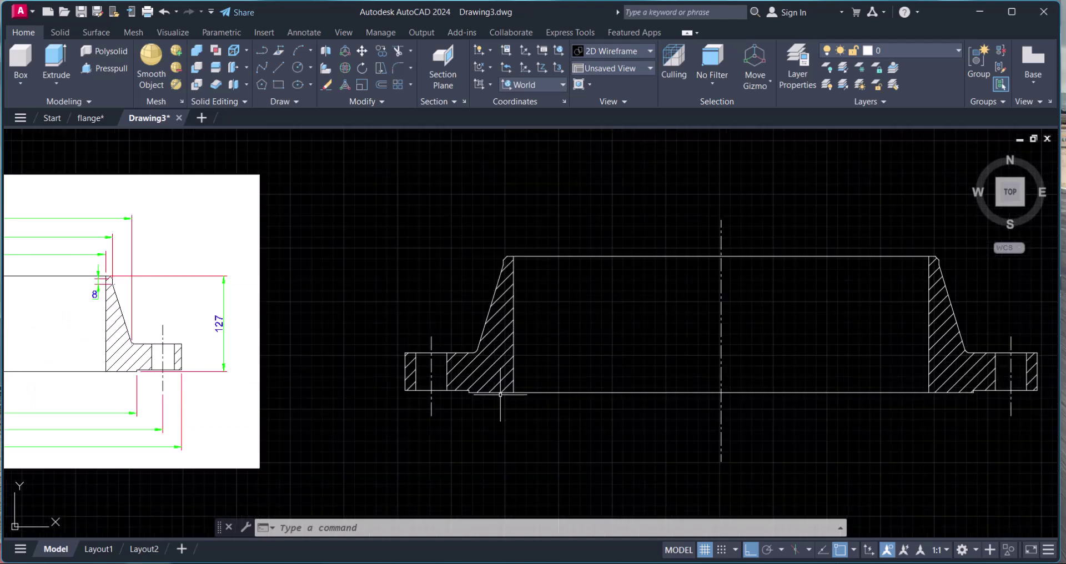
middle_click_drag(655, 377, 616, 361)
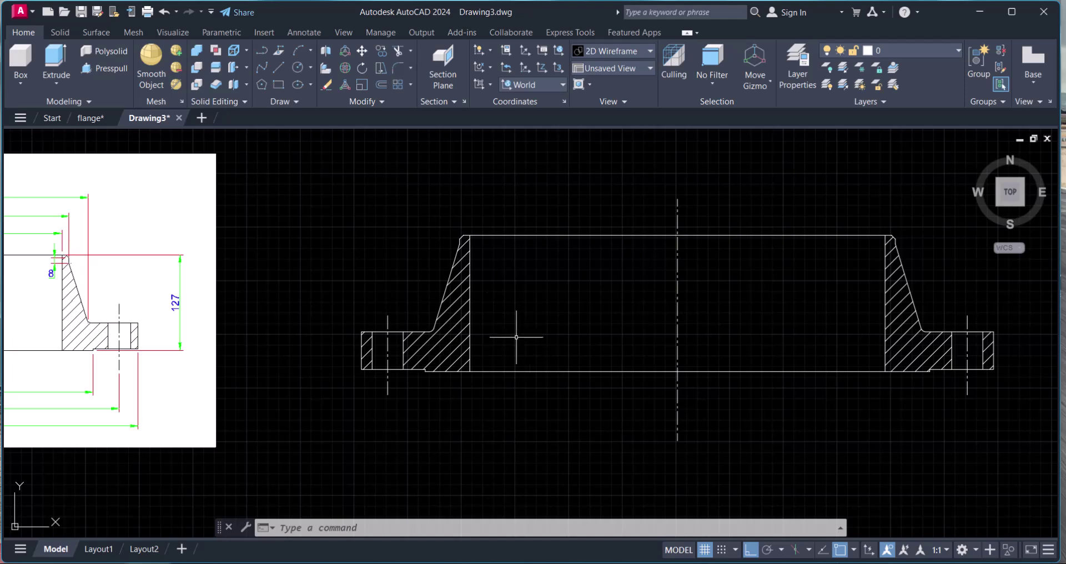
Open the Dimension Style Manager with D and start modifying the ISO-25 style
scroll(601, 328, "down", 2)
type("d")
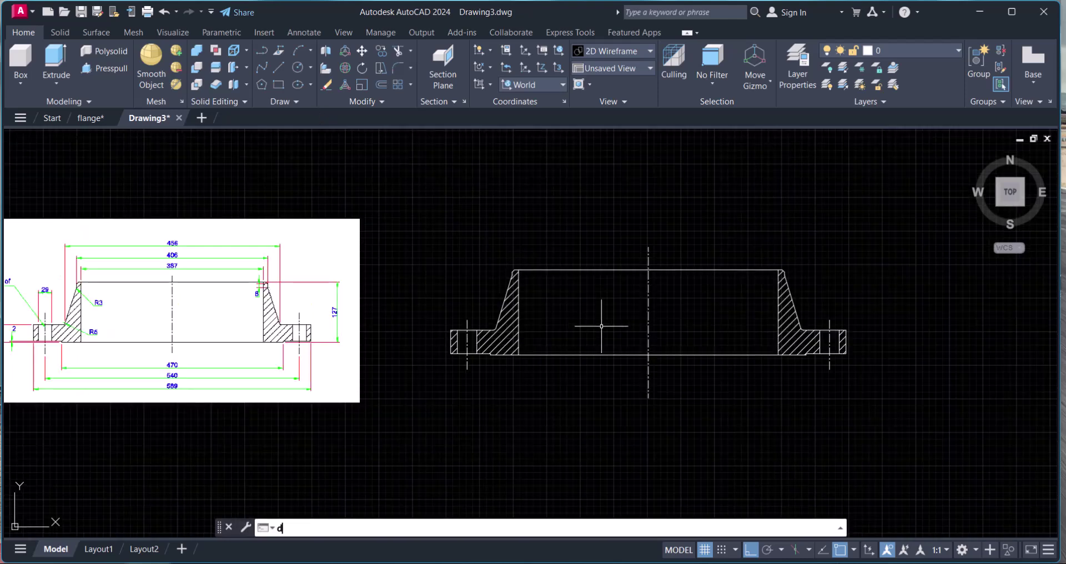
key("Return")
left_click(684, 260)
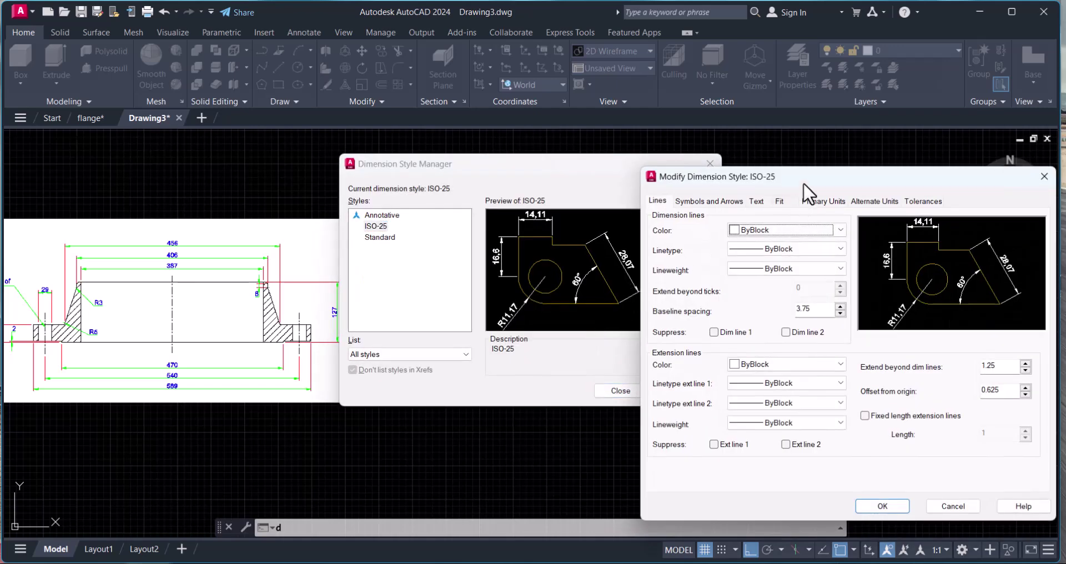
left_click_drag(803, 182, 617, 149)
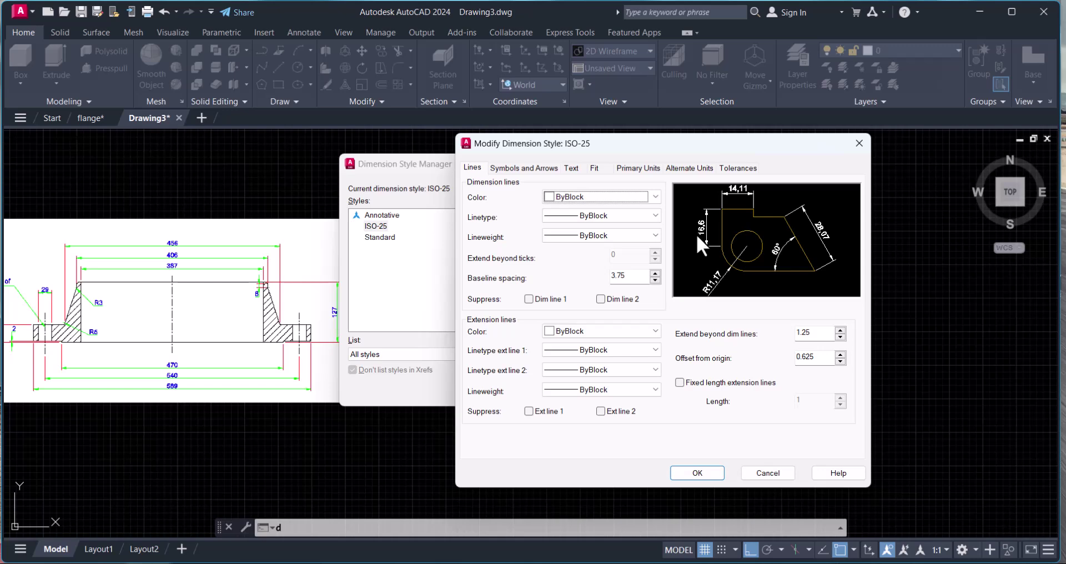
Set dimension lines to Yellow, extension lines to Cyan, and extend beyond dimension lines to 5
left_click(565, 197)
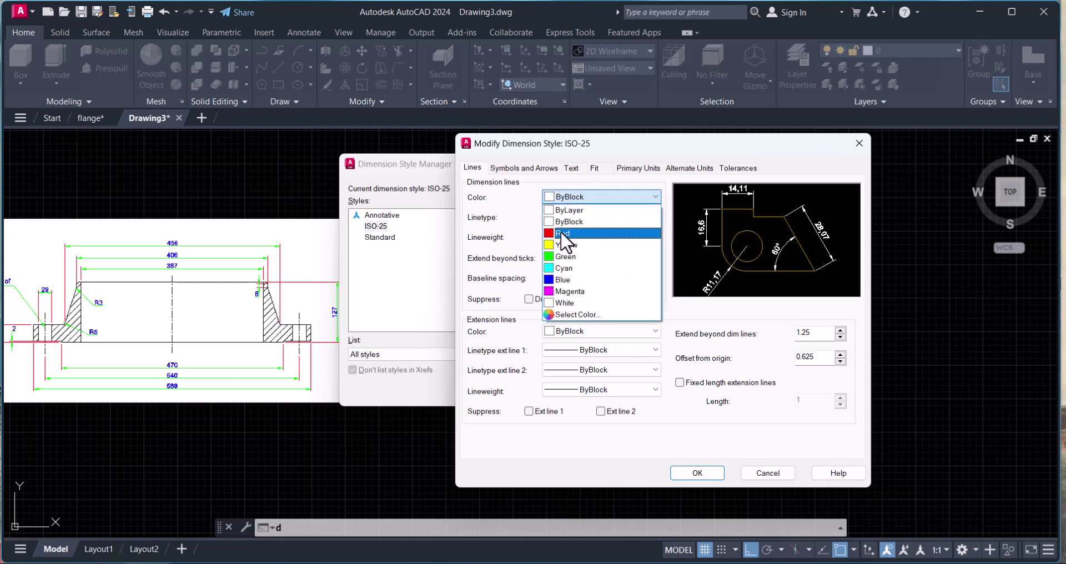
left_click(568, 255)
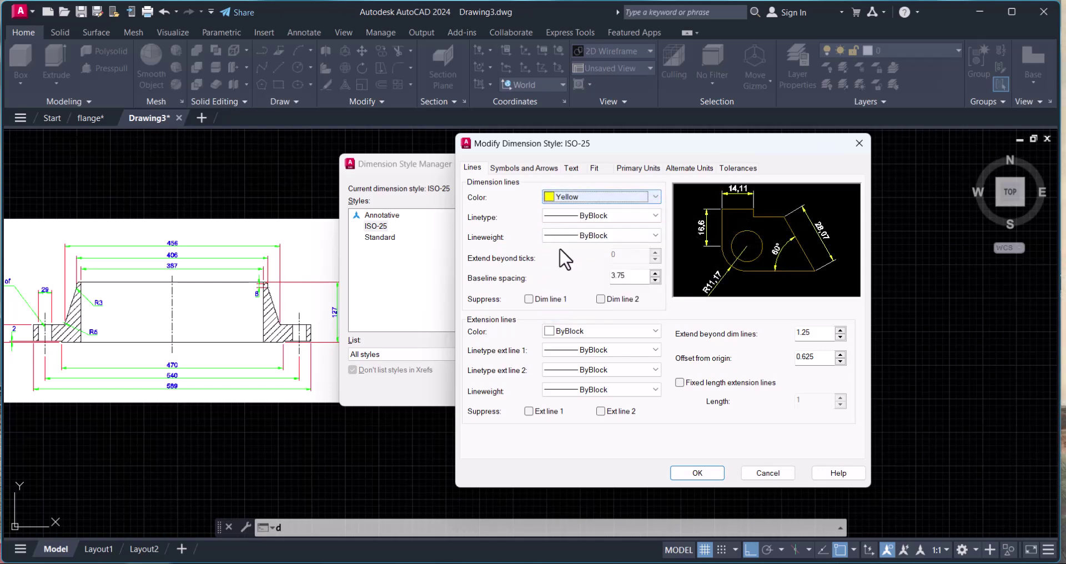
left_click(597, 199)
left_click(577, 201)
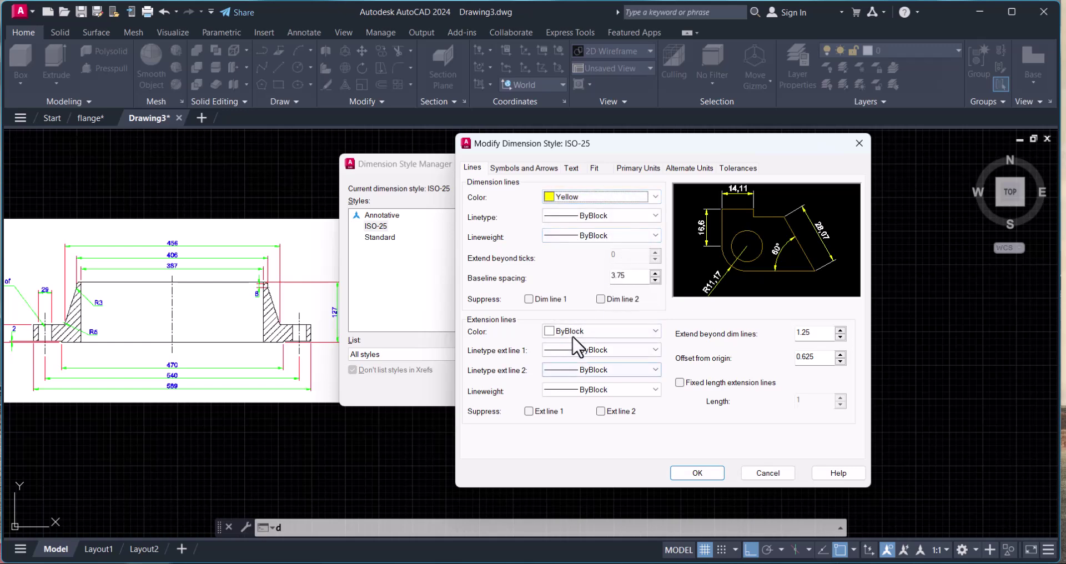
left_click(572, 333)
left_click(566, 402)
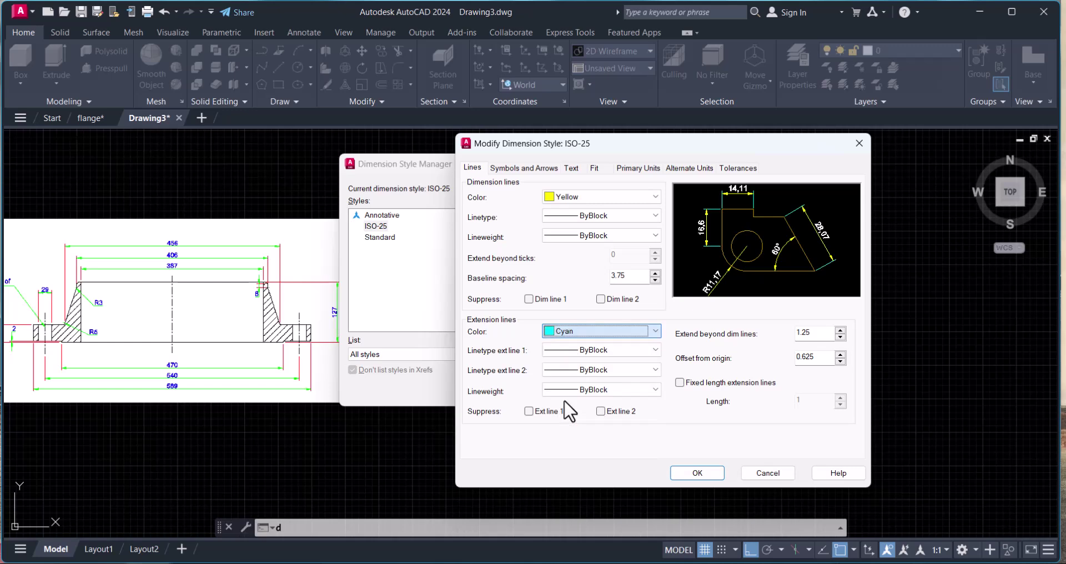
left_click(816, 357)
double_click(816, 333)
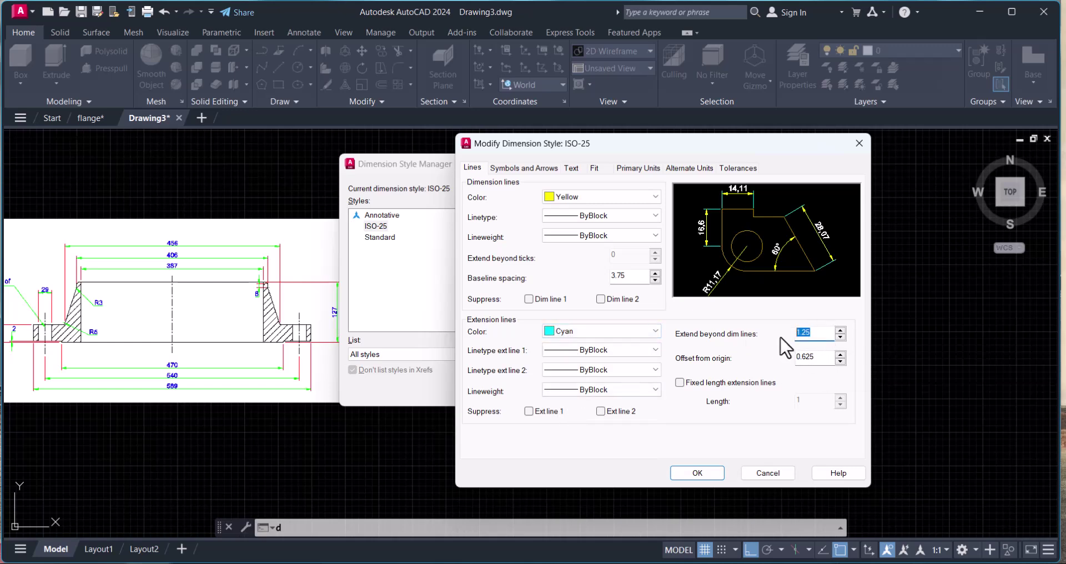
type("5")
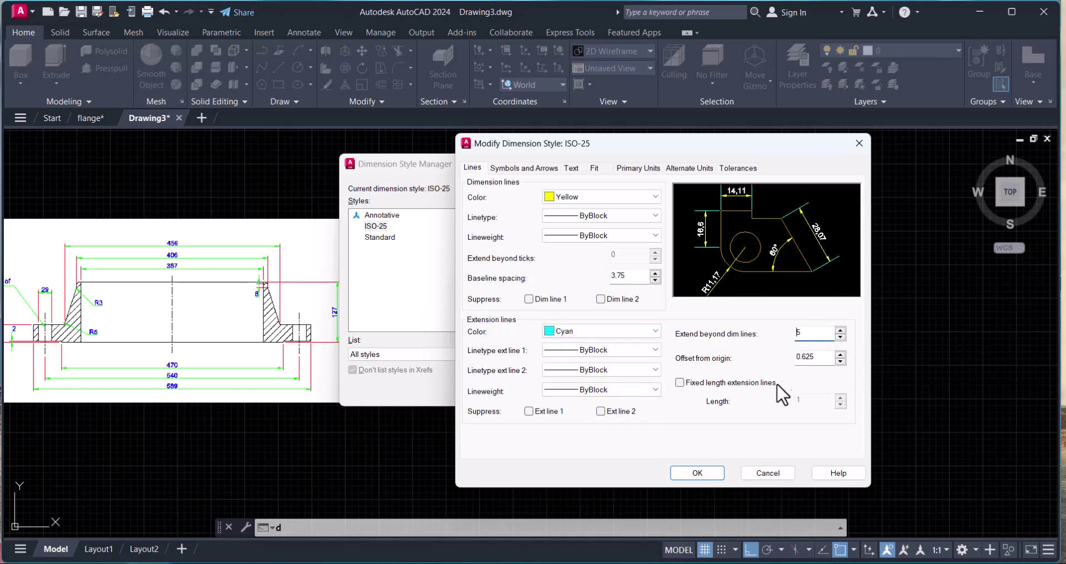
Set the ISO-25 arrow size to 6 on the Symbols and Arrows tab
left_click(525, 169)
double_click(493, 303)
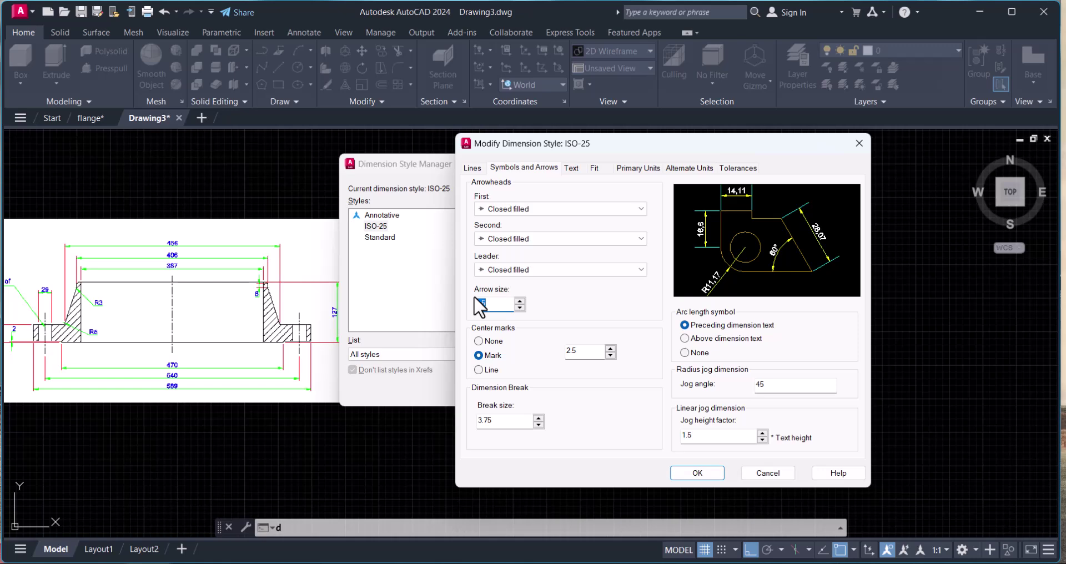
type("6")
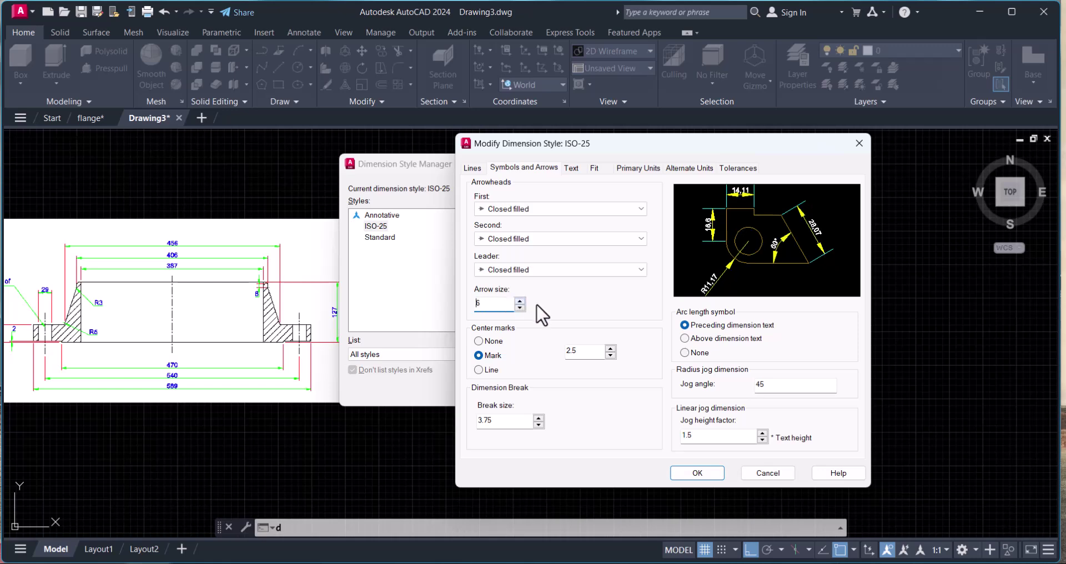
left_click(572, 168)
Keep Standard text style, colour the text Green, height 6.5, with ISO standard alignment
left_click(599, 201)
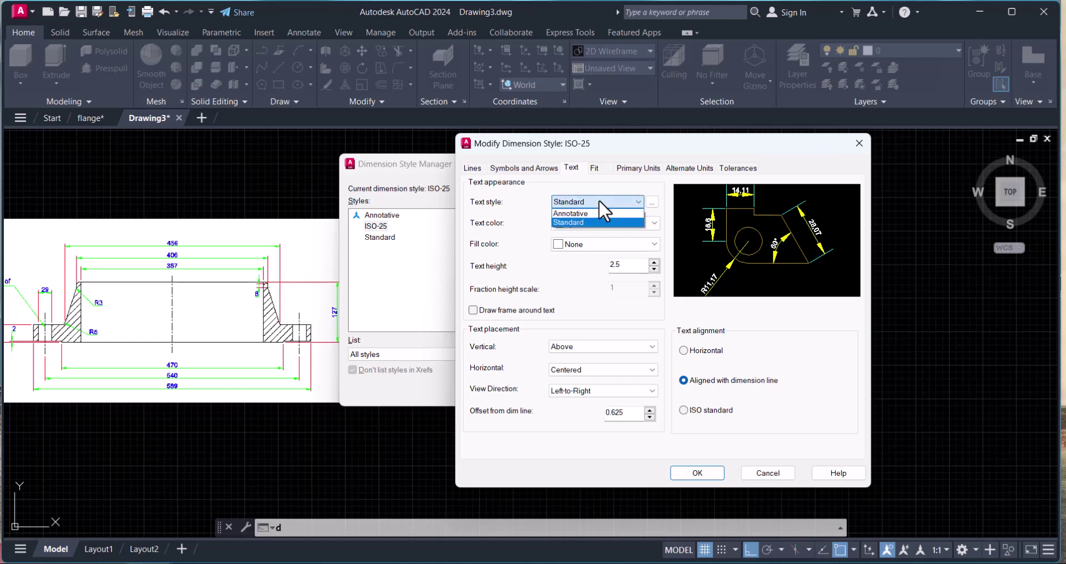
left_click(608, 242)
left_click(601, 223)
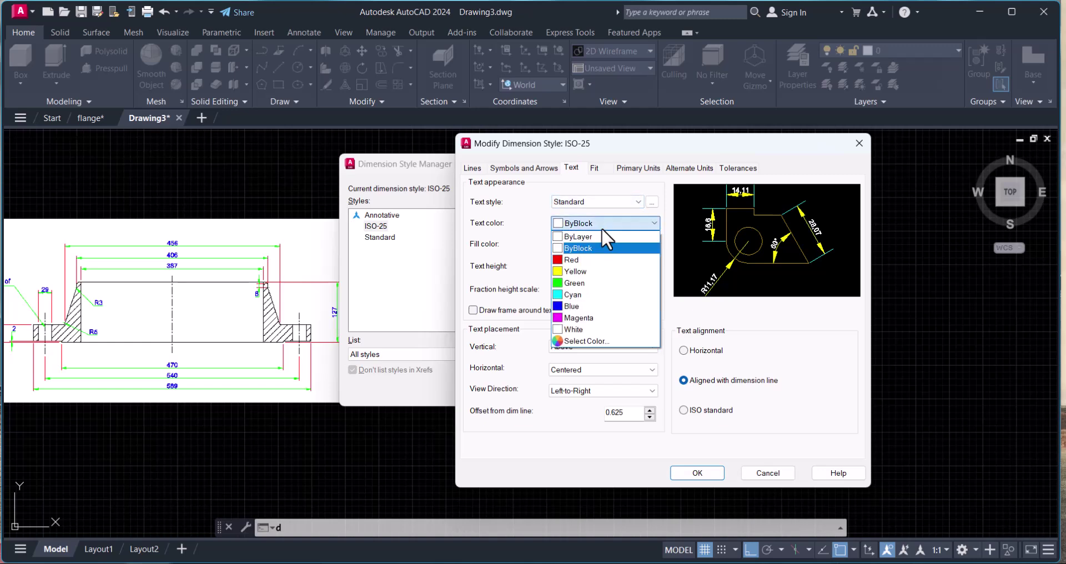
left_click(585, 282)
left_click_drag(631, 262, 589, 265)
type("6")
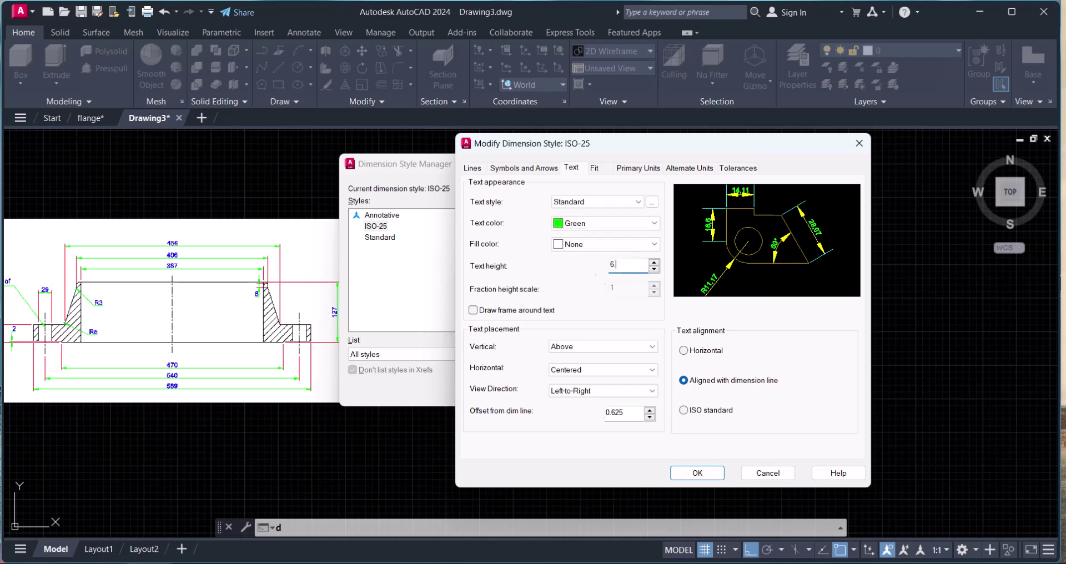
type(".5")
left_click(709, 416)
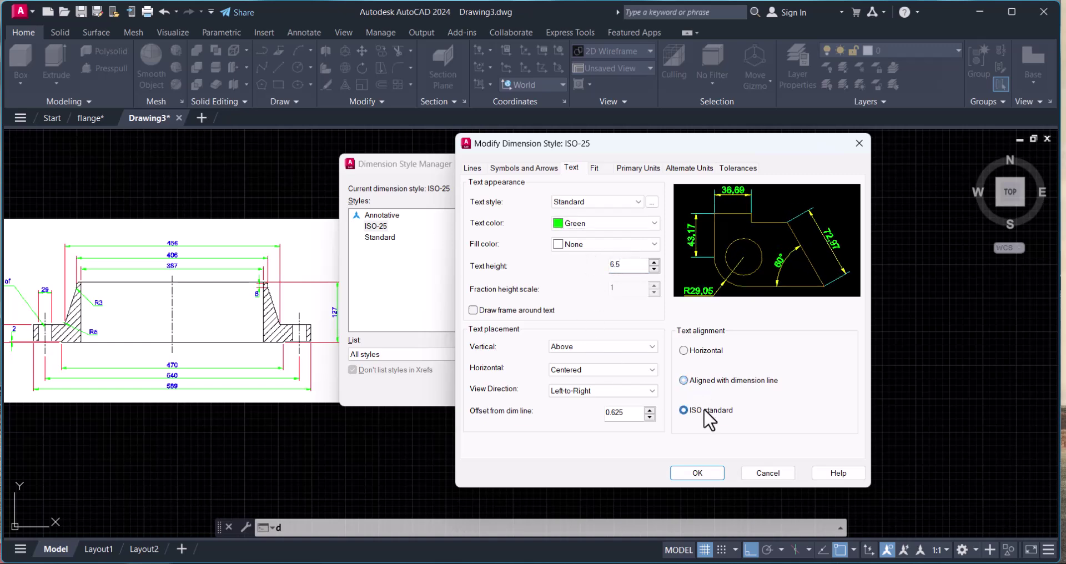
left_click(596, 168)
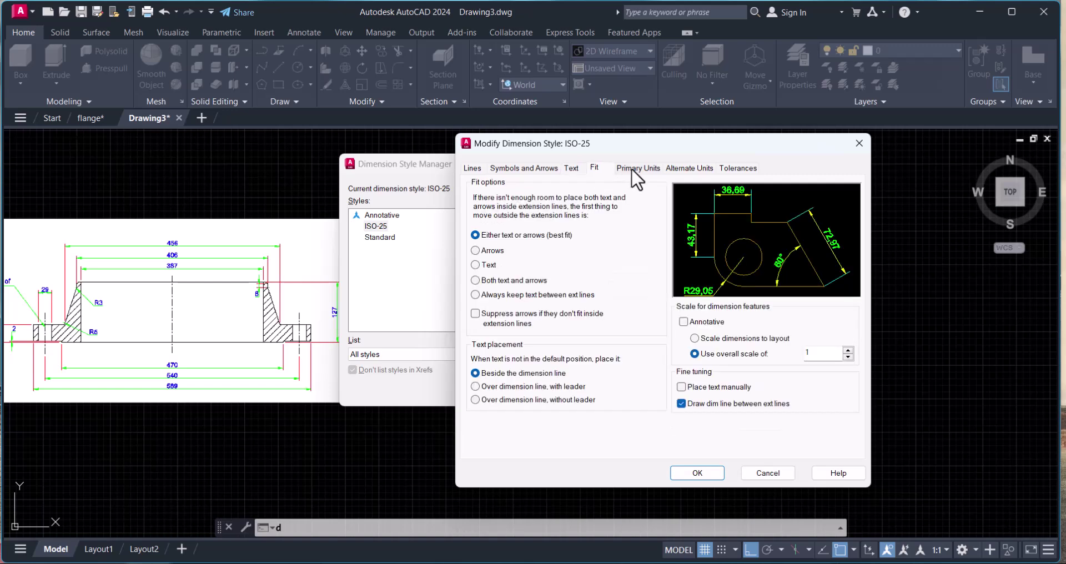
Set ISO-25 primary units to Decimal format with 0 linear precision
left_click(638, 168)
left_click(625, 215)
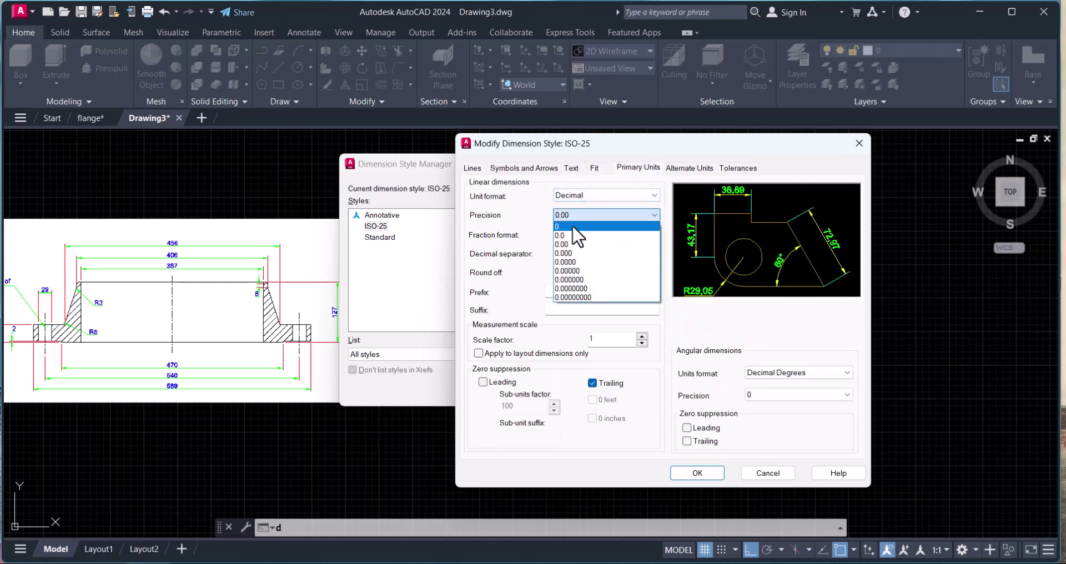
left_click(572, 226)
left_click(598, 195)
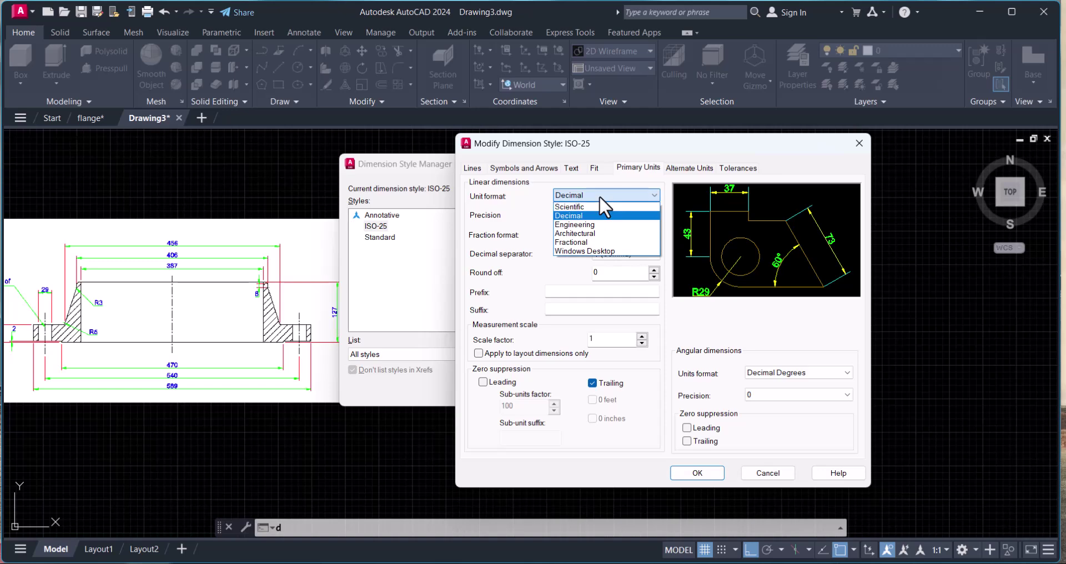
left_click(601, 192)
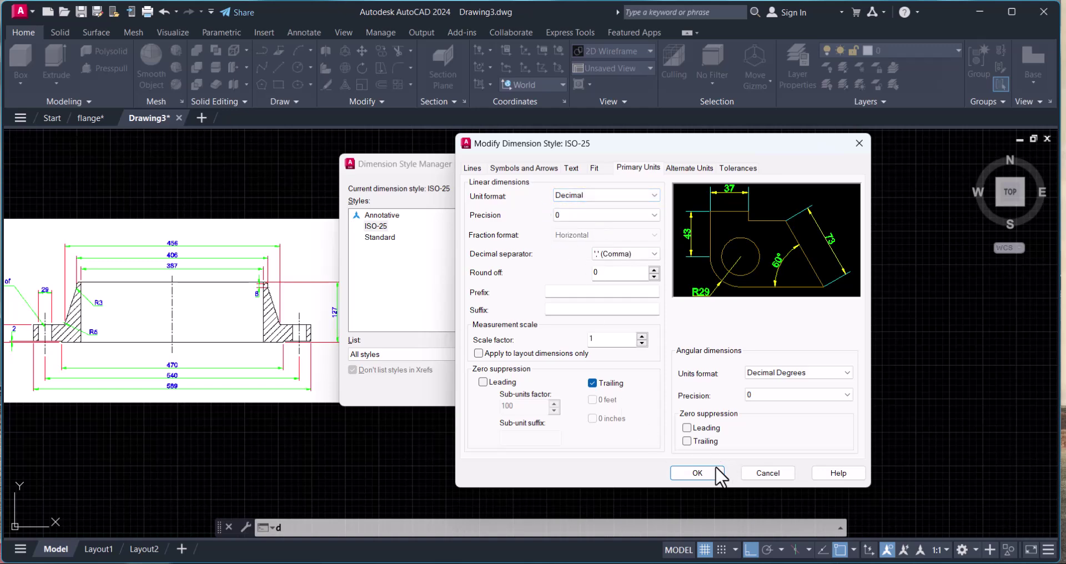
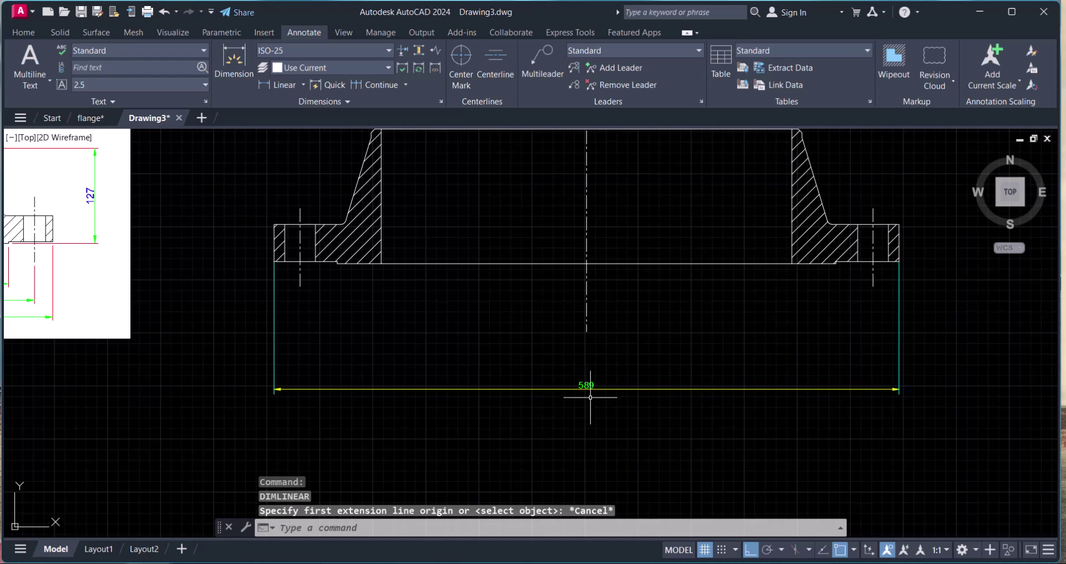
Add a 540 linear dimension between the bolt-hole centerlines, above the 589 width
left_click(300, 286)
left_click(873, 286)
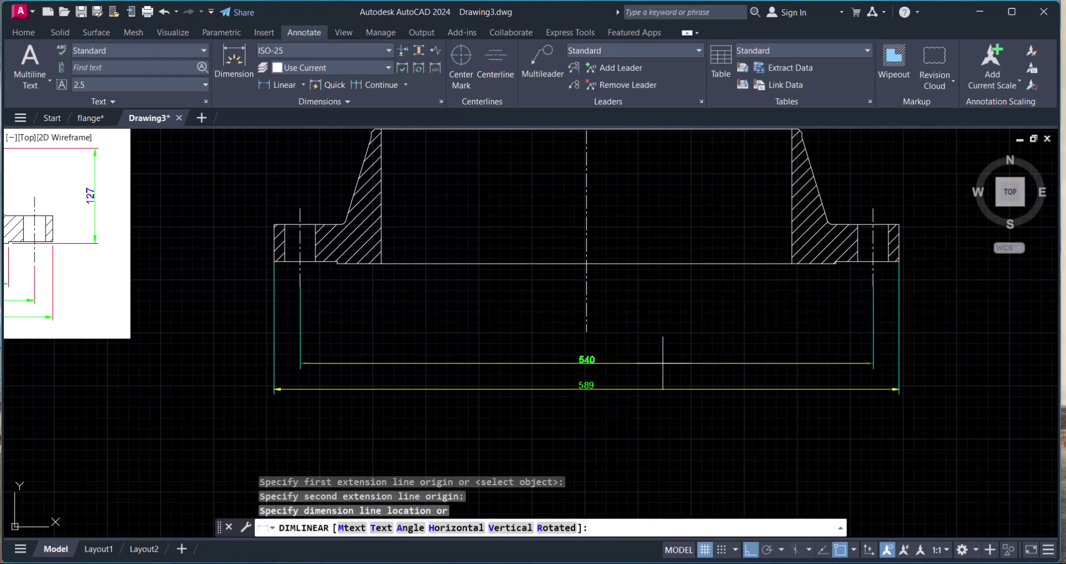
left_click(664, 363)
Add another linear dimension to the right flange corner, stacked above the 540
key("Return")
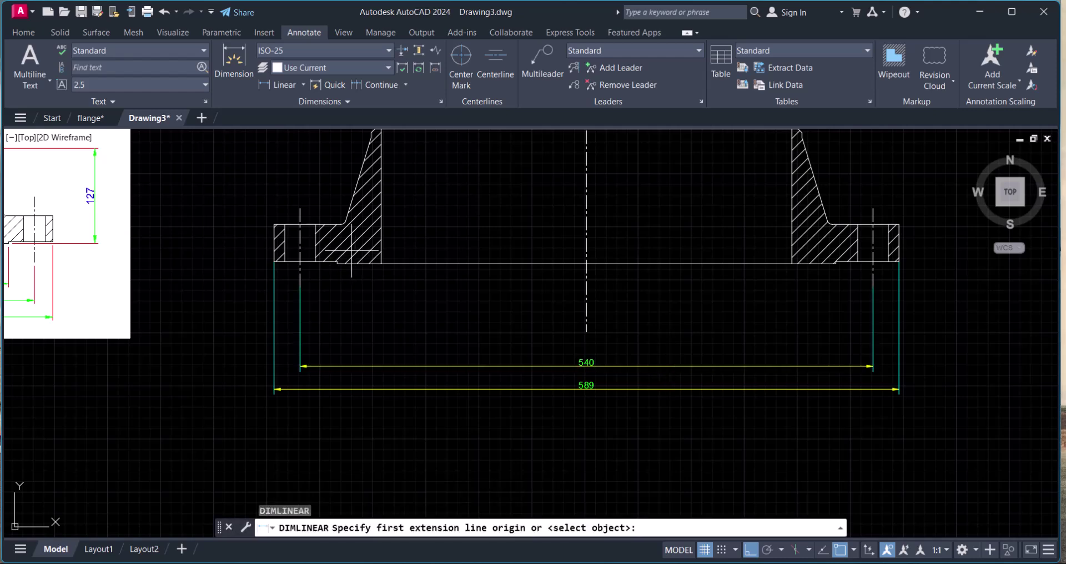
scroll(351, 275, "up", 2)
left_click(330, 258)
scroll(333, 261, "down", 3)
scroll(672, 280, "up", 4)
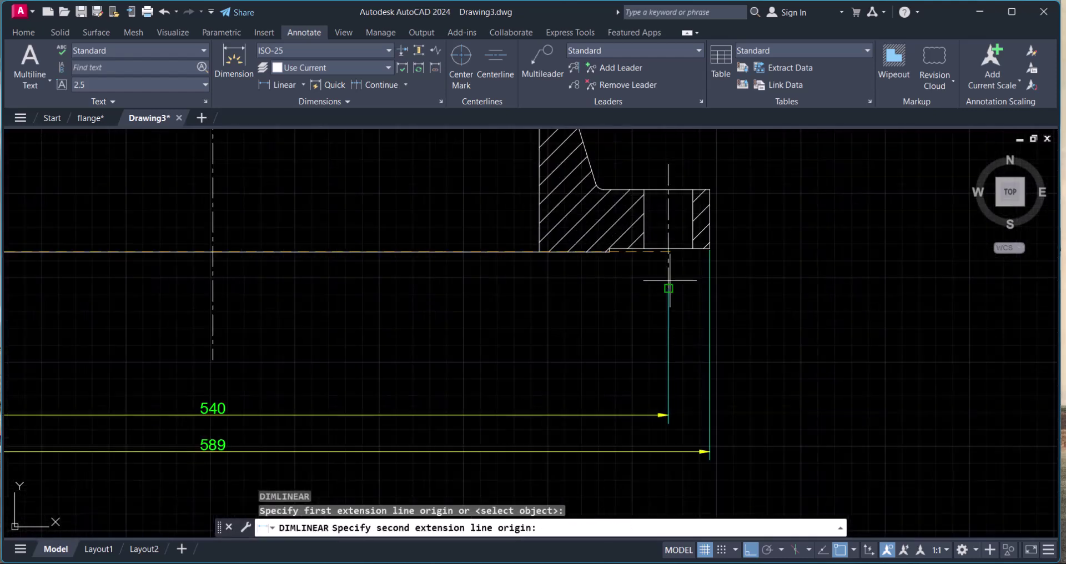
scroll(717, 230, "up", 2)
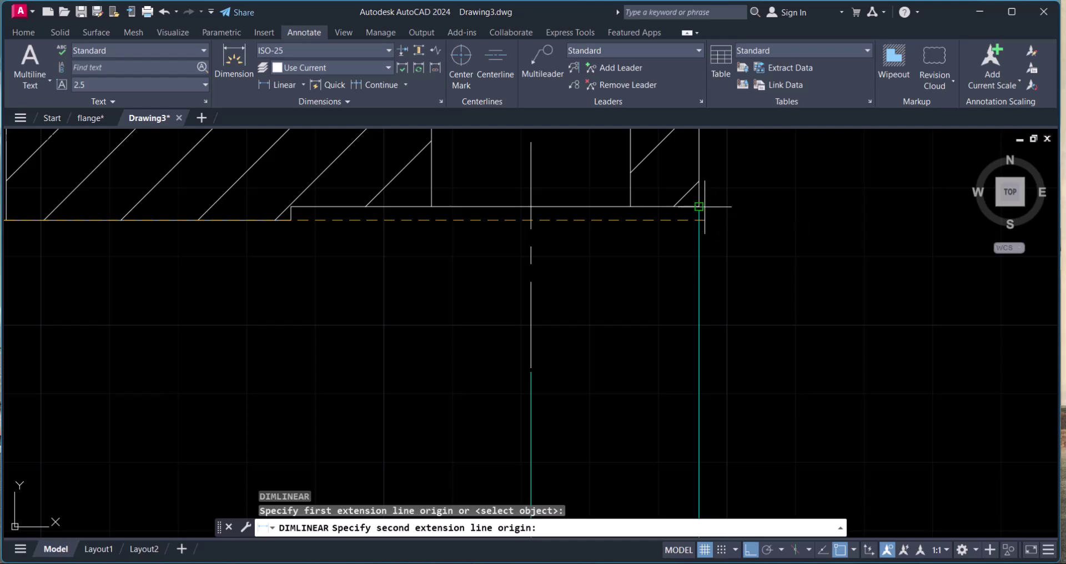
left_click(705, 210)
scroll(705, 210, "down", 2)
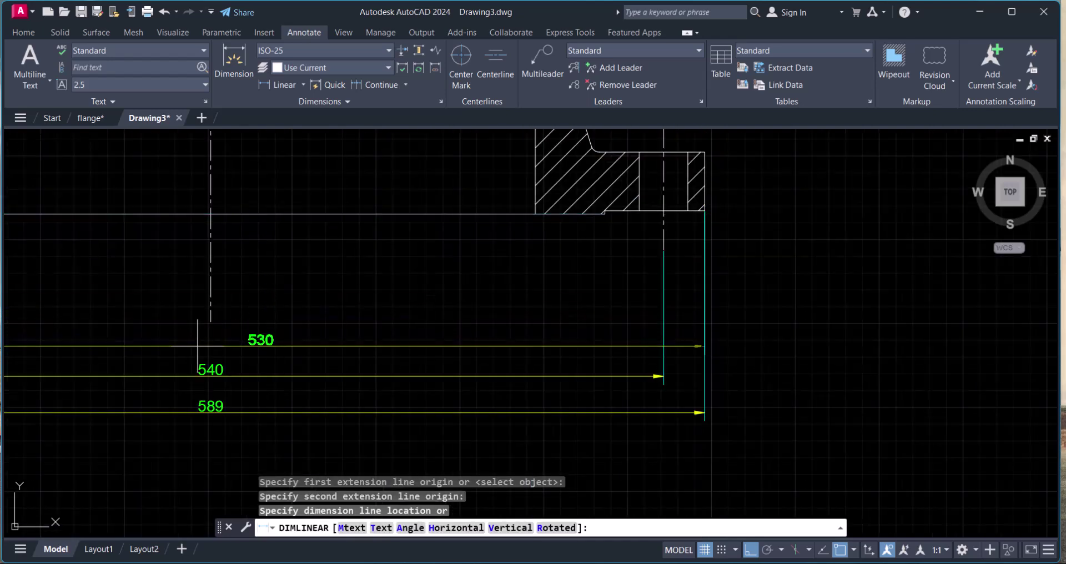
left_click(197, 346)
scroll(428, 353, "up", 2)
key("Escape")
Grip-stretch that dimension's right extension to the inner corner so it reads 470
left_click(686, 366)
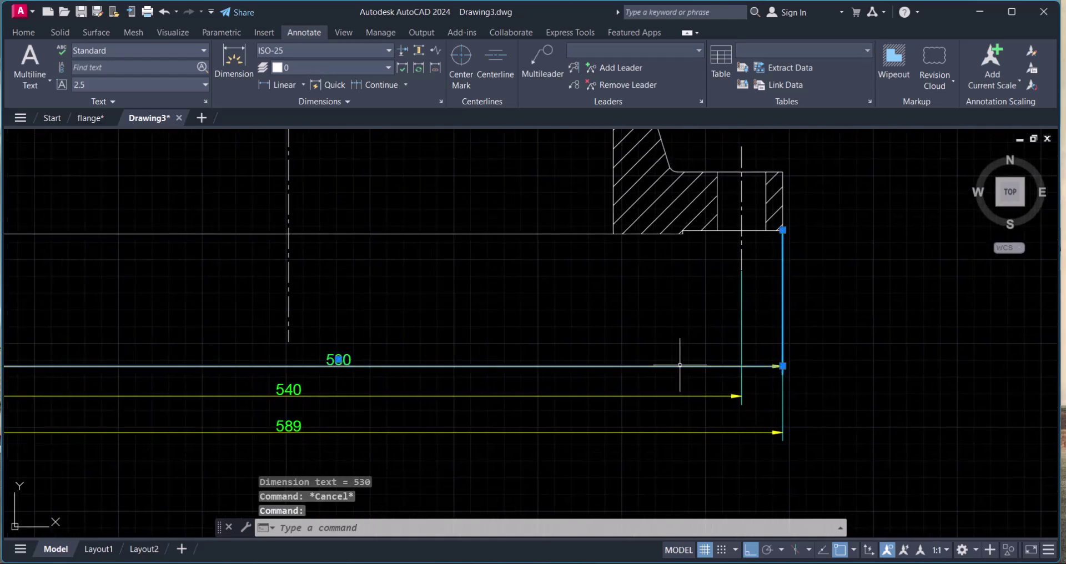
scroll(762, 294, "up", 1)
left_click(798, 189)
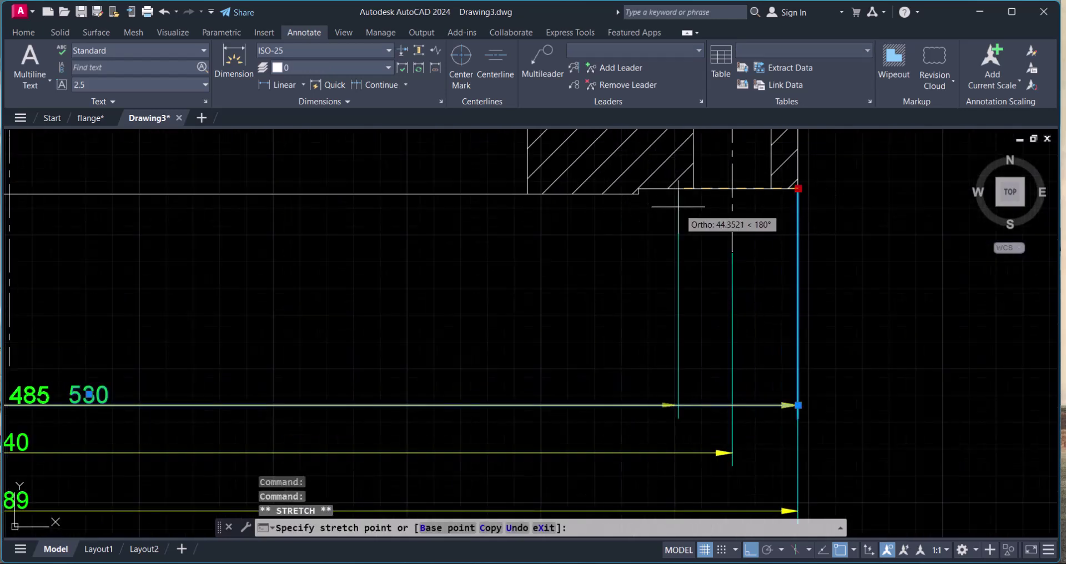
left_click(644, 193)
scroll(644, 194, "down", 3)
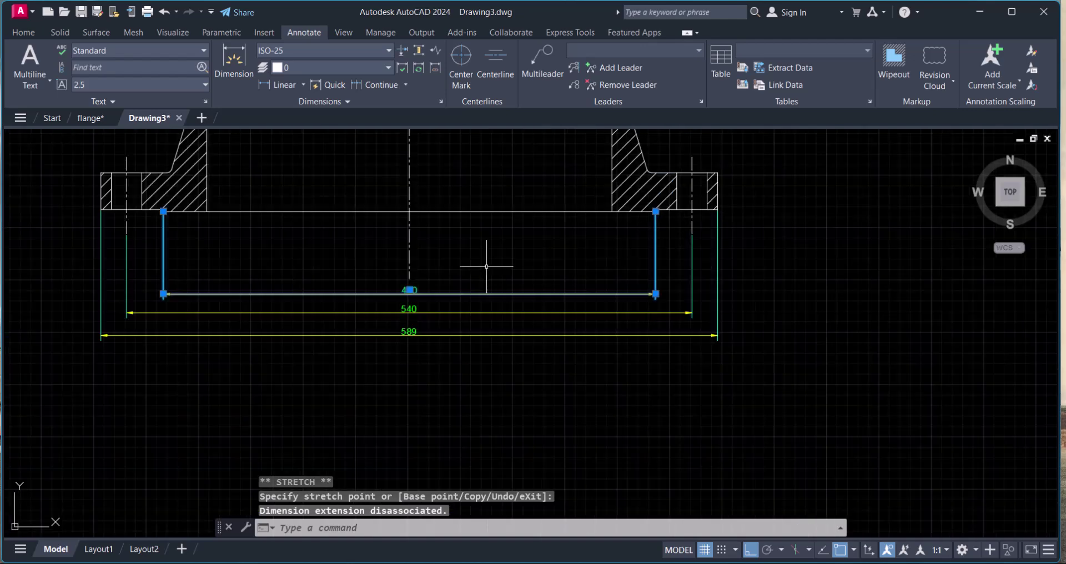
key("Escape")
middle_click_drag(484, 283, 569, 357)
scroll(588, 319, "down", 3)
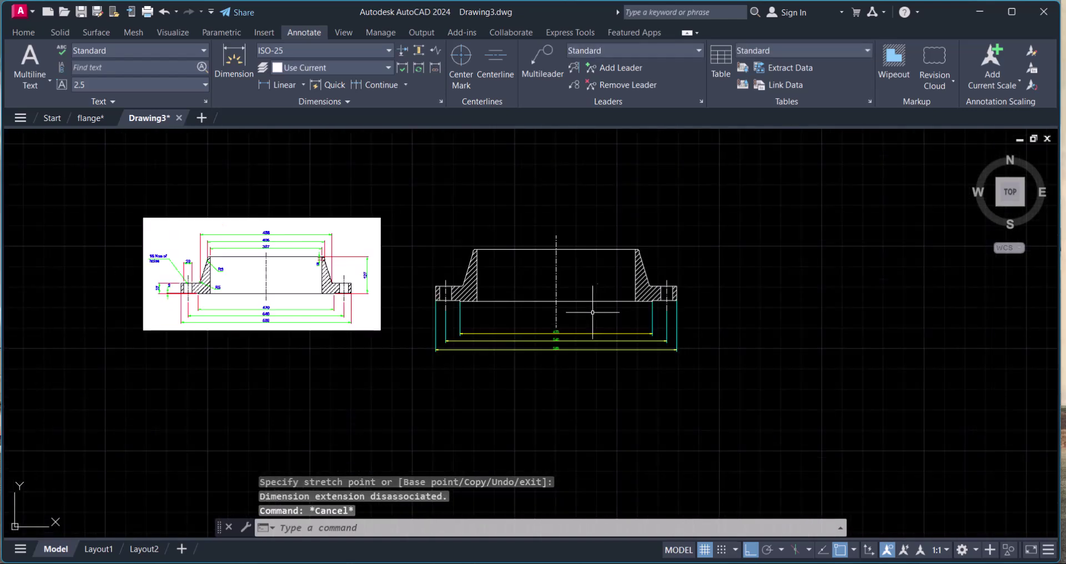
scroll(648, 276, "up", 1)
middle_click_drag(832, 315, 757, 305)
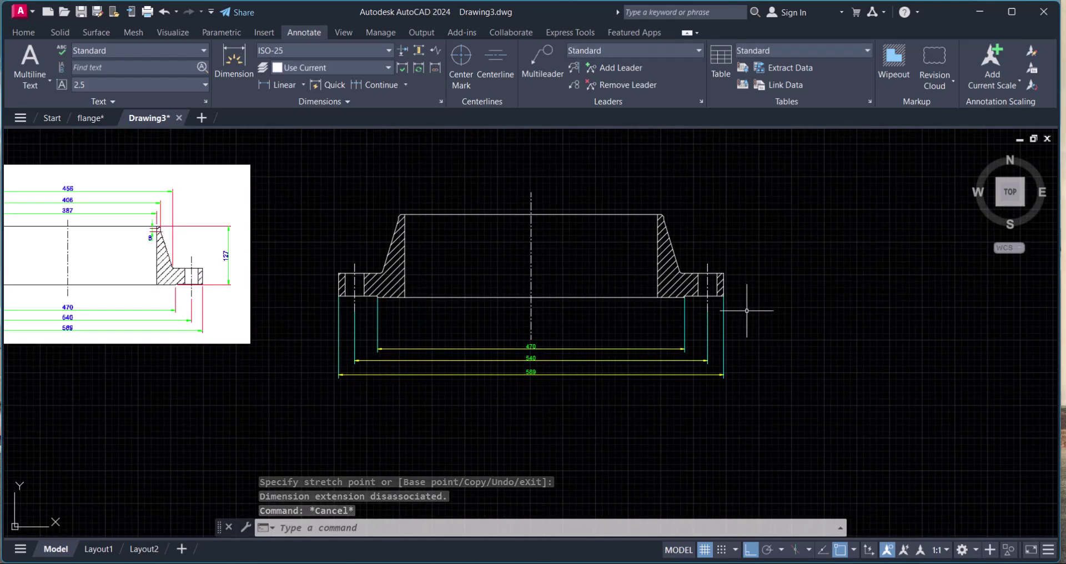
scroll(772, 308, "up", 4)
key("Escape")
Add the vertical 37 dimension from the flange underside corner to the rim top
left_click(272, 84)
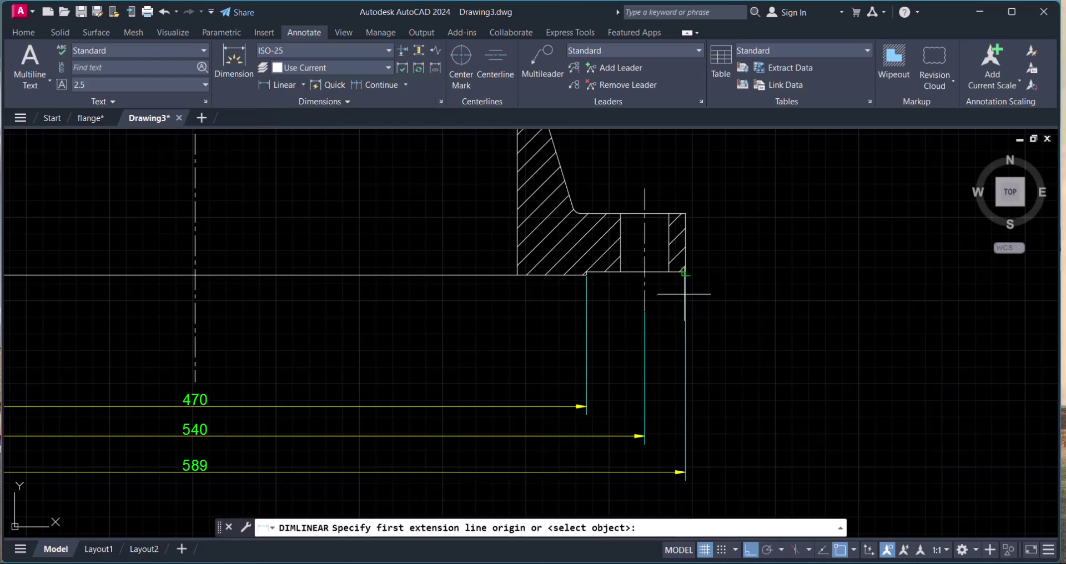
scroll(578, 272, "up", 5)
left_click(626, 241)
scroll(625, 241, "down", 3)
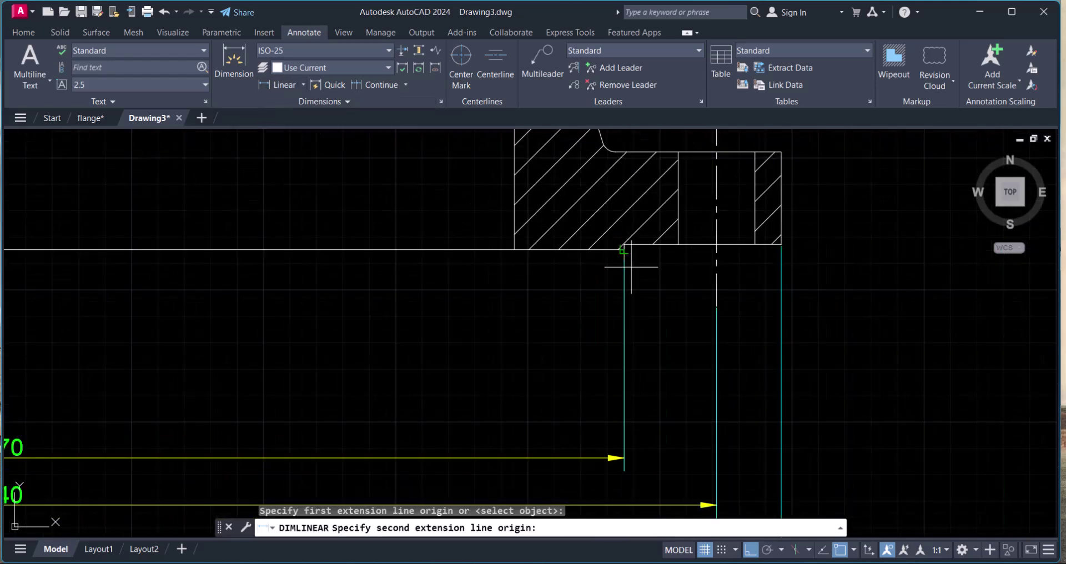
left_click(781, 151)
middle_click_drag(944, 231, 817, 304)
left_click(836, 311)
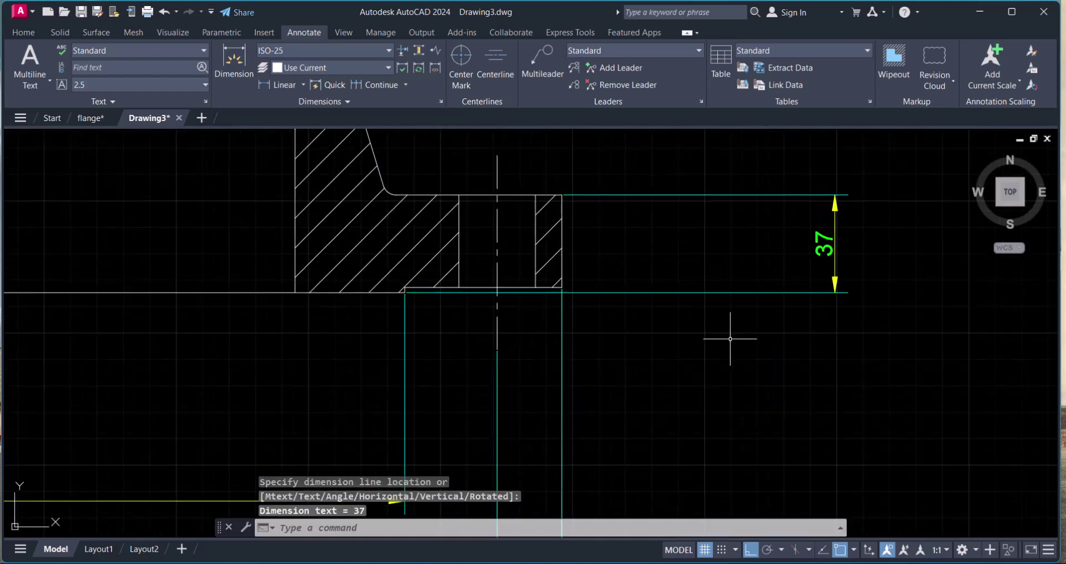
Add the vertical 2 dimension across the small step, beside the 37
key("space")
scroll(550, 297, "up", 4)
left_click(582, 271)
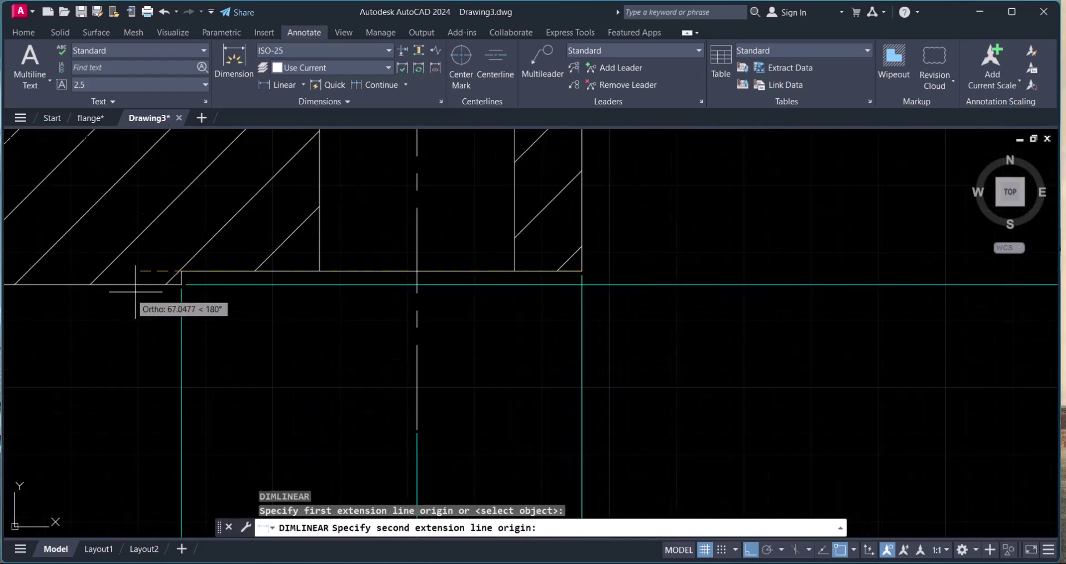
left_click(181, 285)
scroll(546, 352, "down", 2)
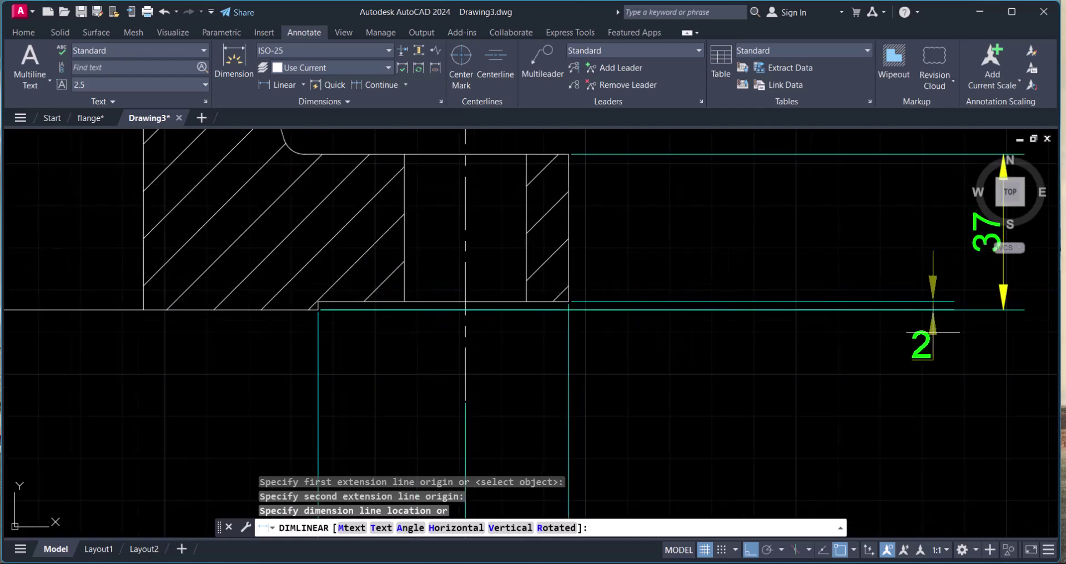
left_click(882, 341)
scroll(882, 341, "down", 5)
scroll(852, 368, "up", 4)
middle_click_drag(852, 369, 824, 381)
Add the vertical 127 overall-height dimension from the neck top to the flange's bottom corner
key("Escape")
key("space")
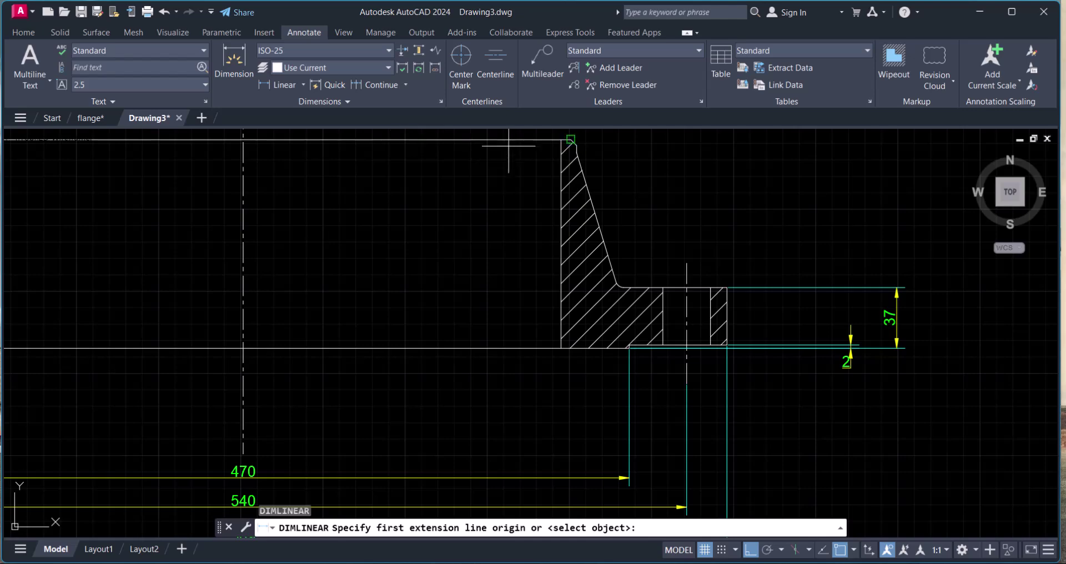
left_click(510, 144)
scroll(595, 298, "up", 2)
scroll(679, 441, "up", 2)
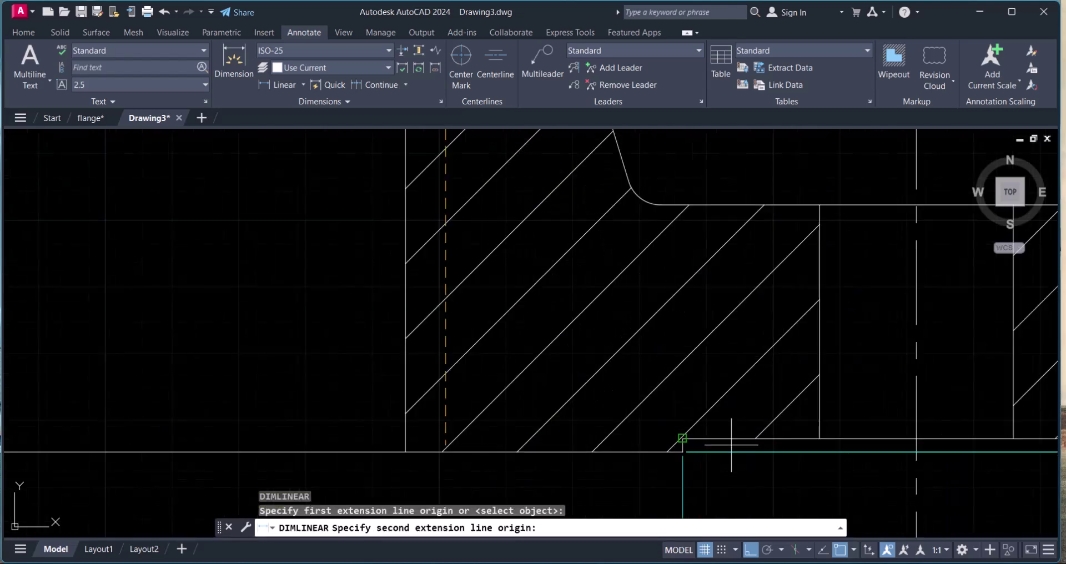
left_click(682, 452)
scroll(683, 451, "down", 3)
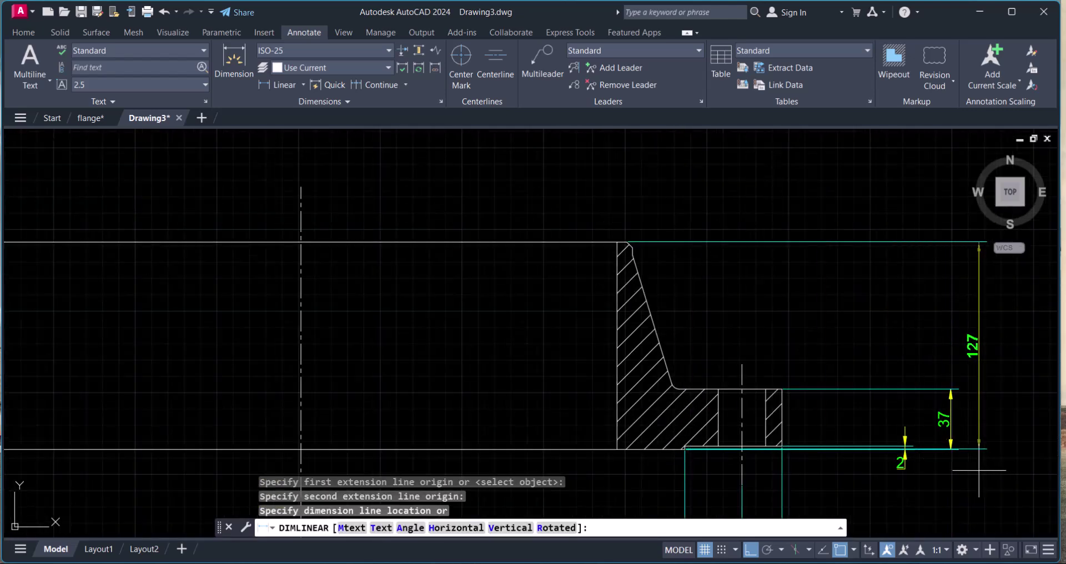
left_click(976, 420)
scroll(853, 420, "down", 3)
scroll(649, 390, "up", 2)
scroll(662, 387, "down", 3)
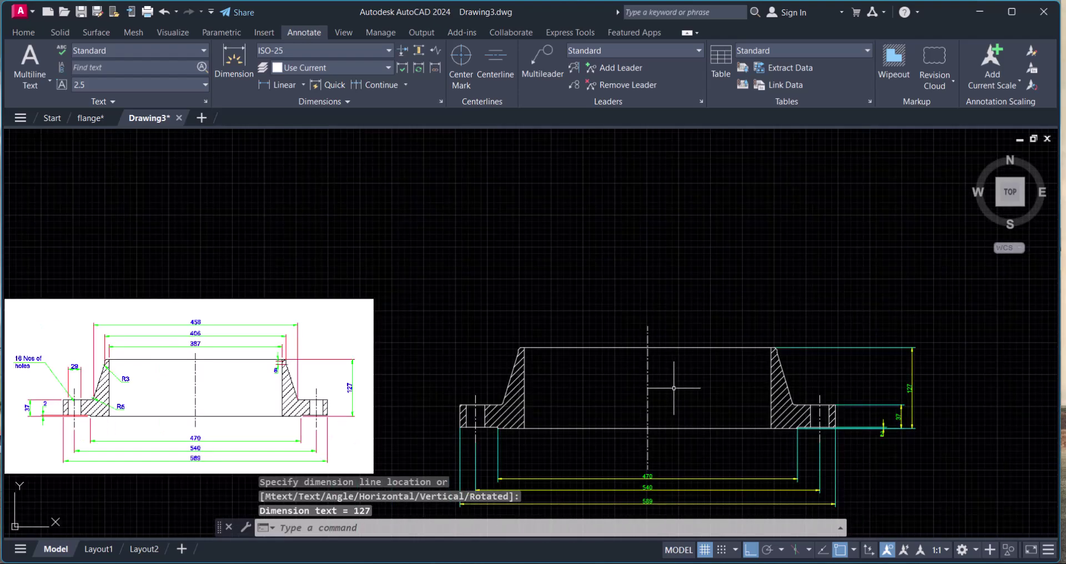
type("dli")
key("Return")
scroll(531, 286, "up", 5)
Dimension the neck top end to end with a 387 horizontal dimension
scroll(531, 287, "up", 6)
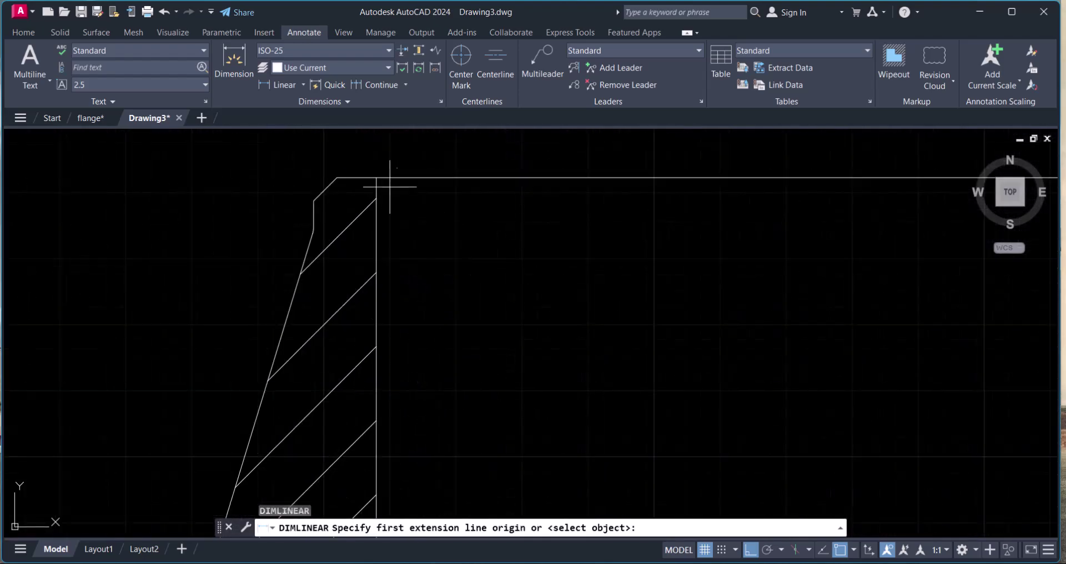
left_click(377, 177)
scroll(378, 178, "down", 6)
scroll(800, 222, "up", 5)
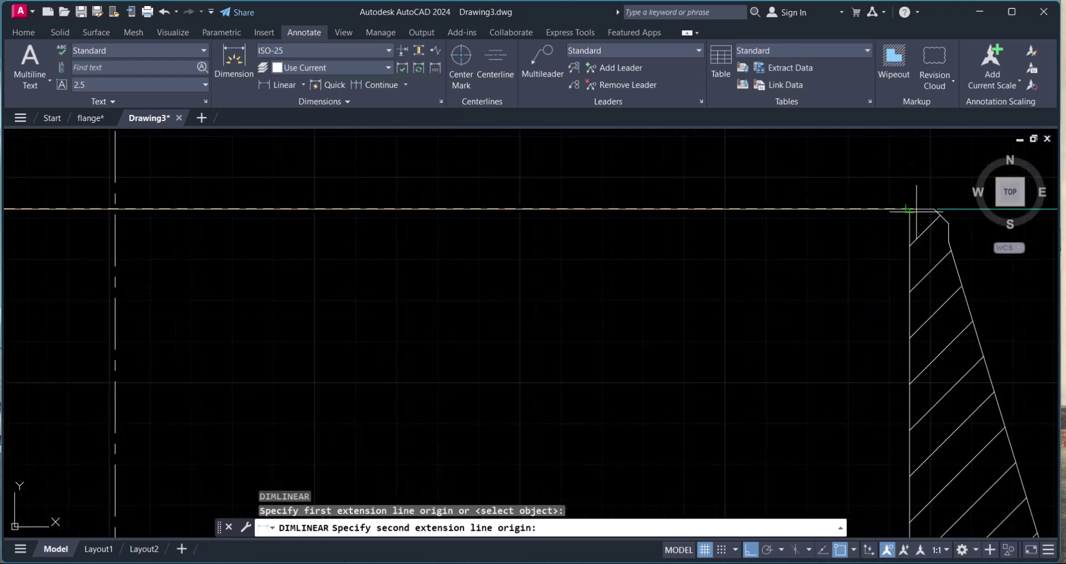
left_click(909, 209)
scroll(910, 210, "down", 5)
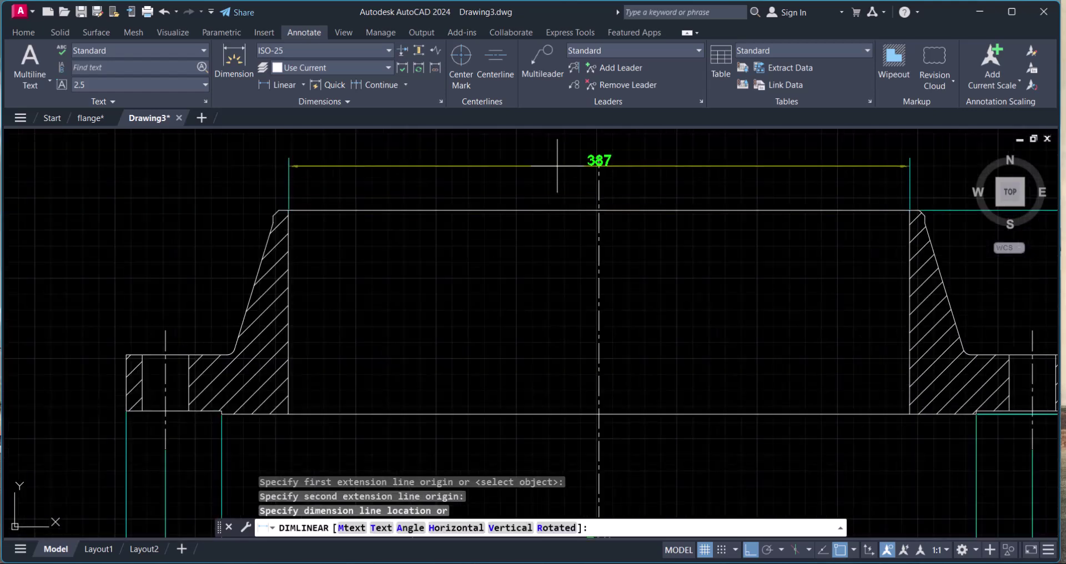
left_click(555, 226)
Add the 406 width across the neck's outer corners, placed above the 387
key("Return")
scroll(919, 304, "up", 5)
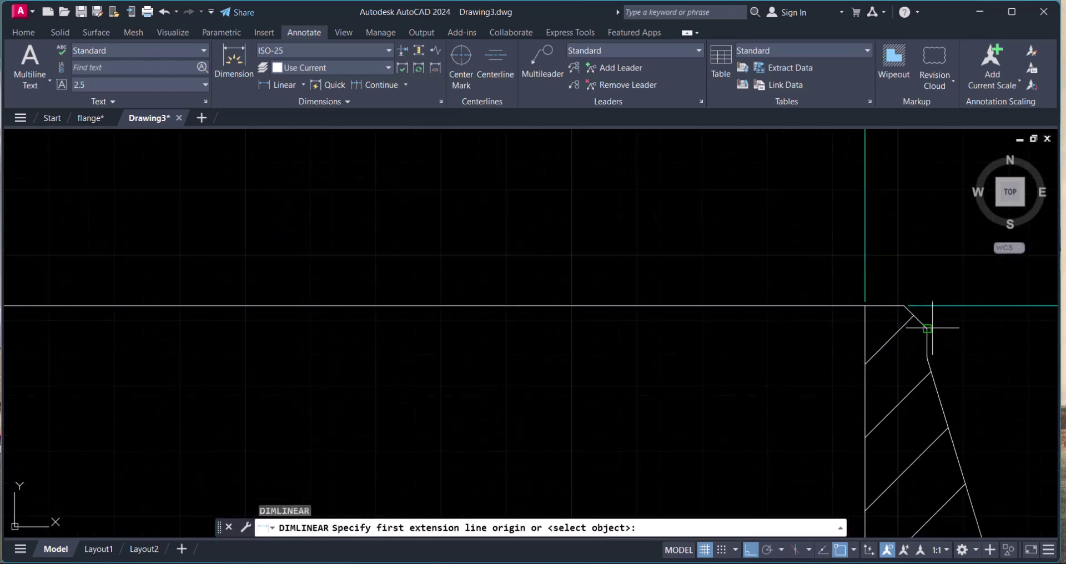
left_click(926, 330)
scroll(927, 333, "down", 5)
scroll(195, 330, "up", 5)
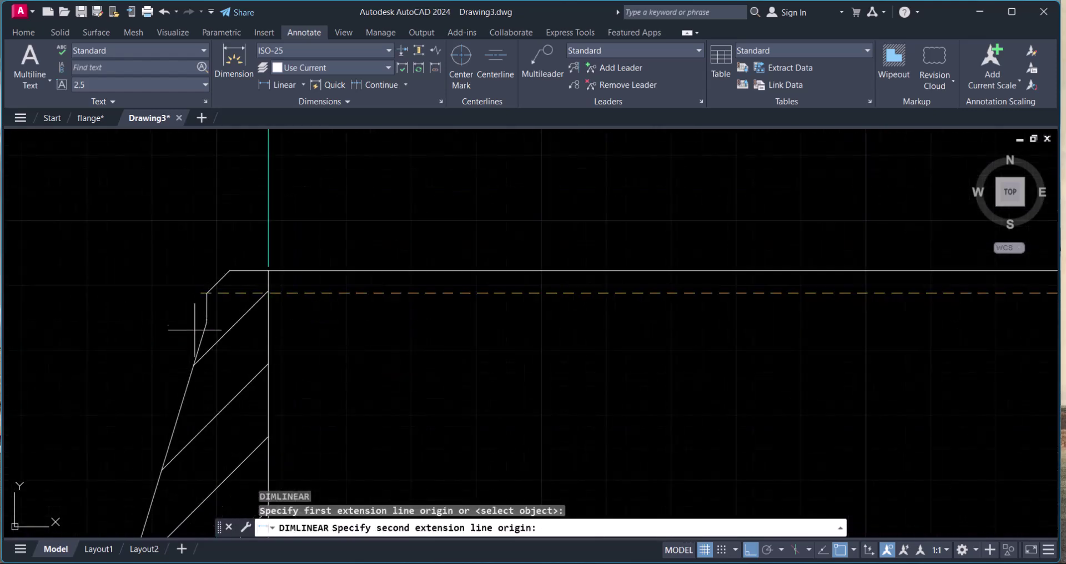
left_click(207, 293)
scroll(207, 293, "down", 5)
left_click(439, 179)
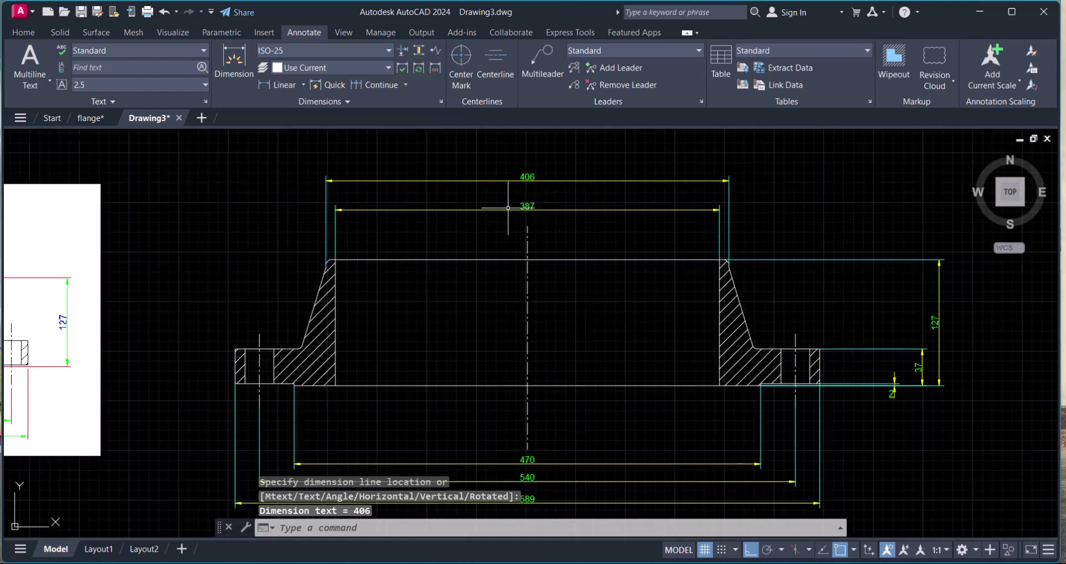
key("Return")
scroll(733, 272, "up", 5)
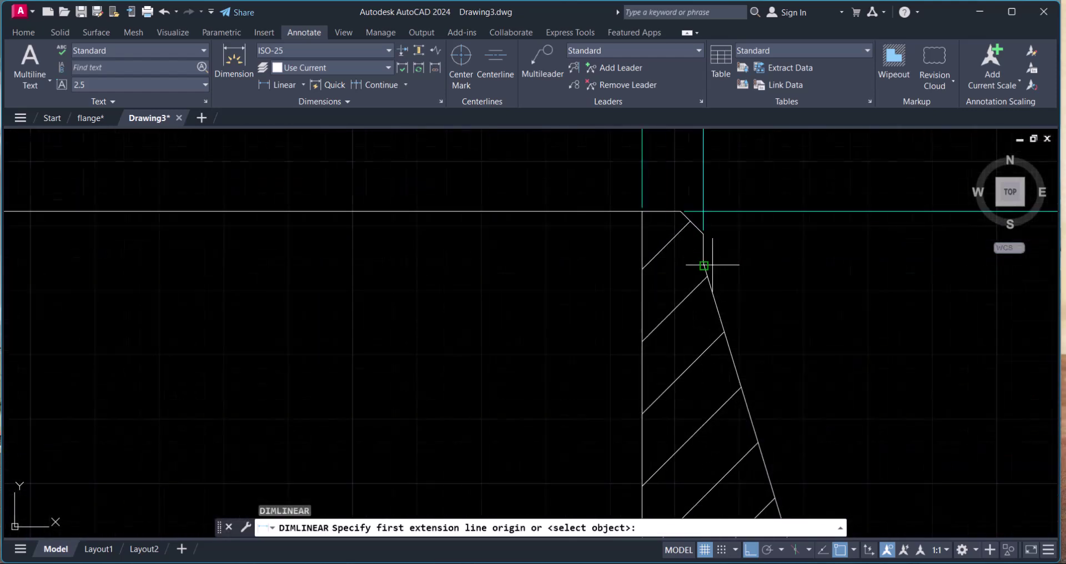
scroll(707, 261, "up", 2)
key("Return")
key("Return")
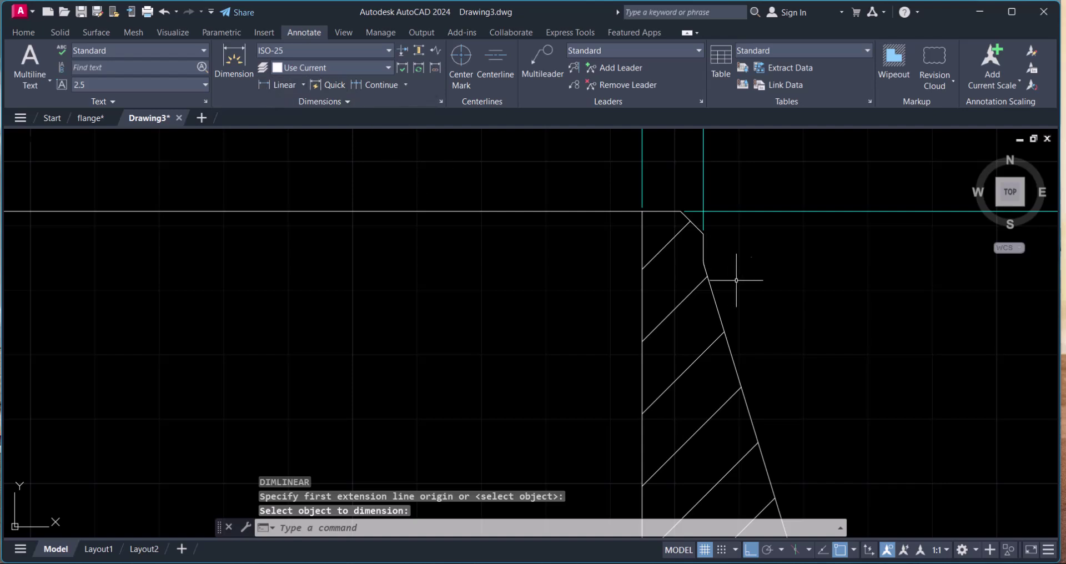
key("Escape")
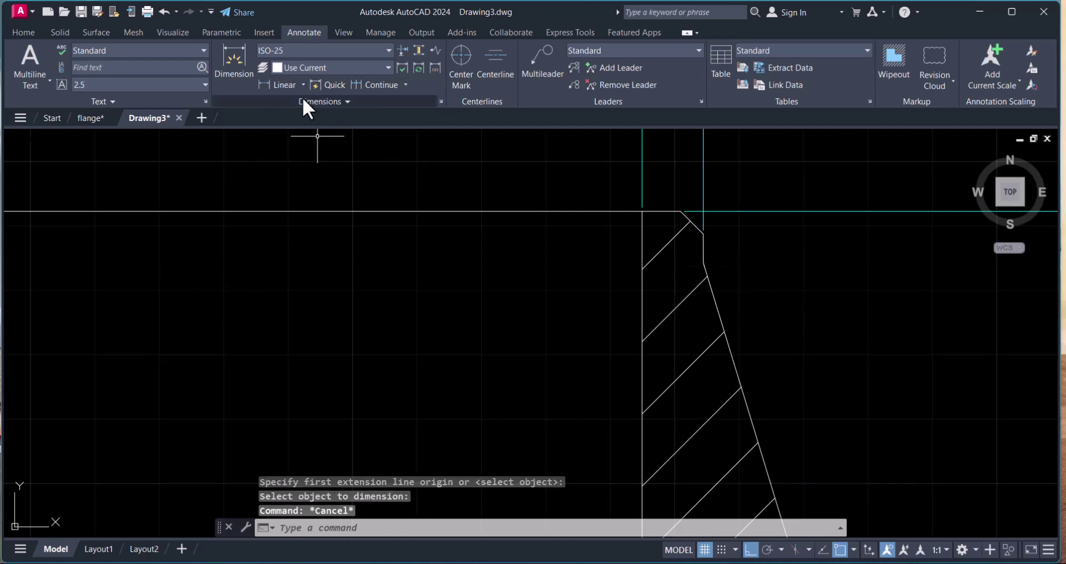
Place an R3 radius dimension on the hub's top corner fillet
left_click(304, 84)
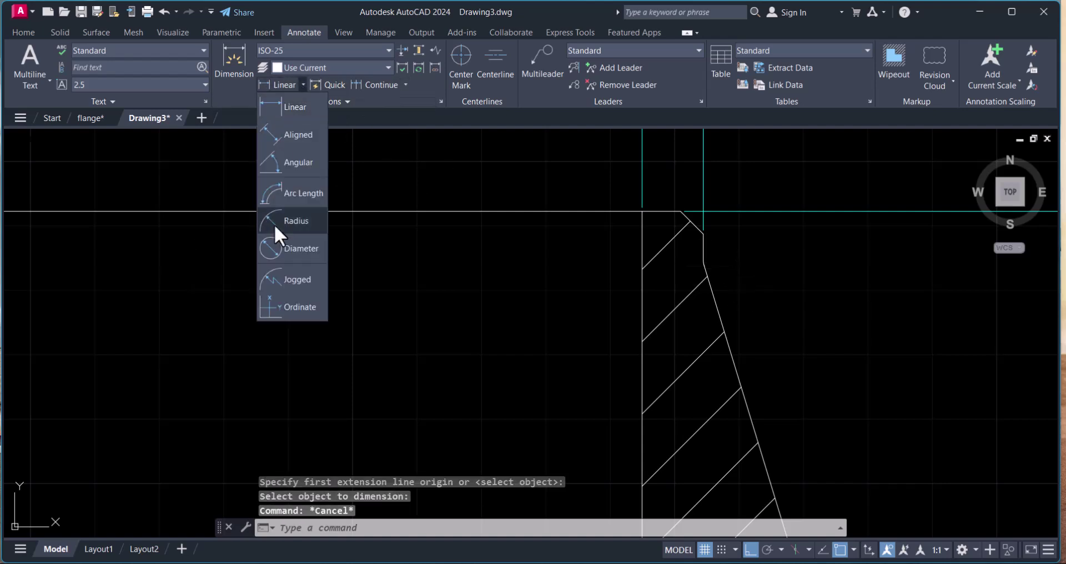
left_click(304, 220)
left_click(714, 295)
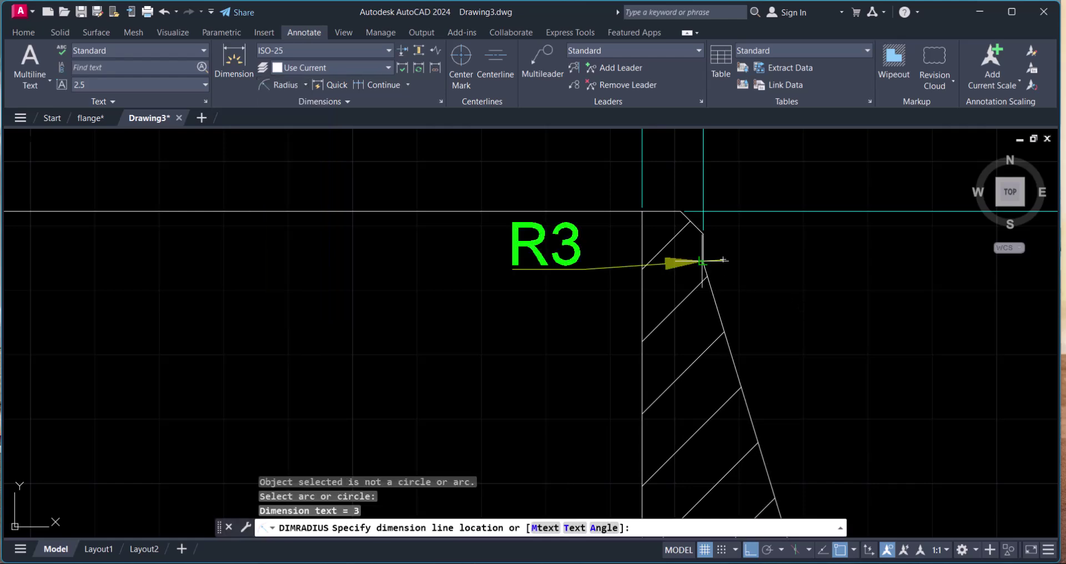
scroll(894, 358, "down", 9)
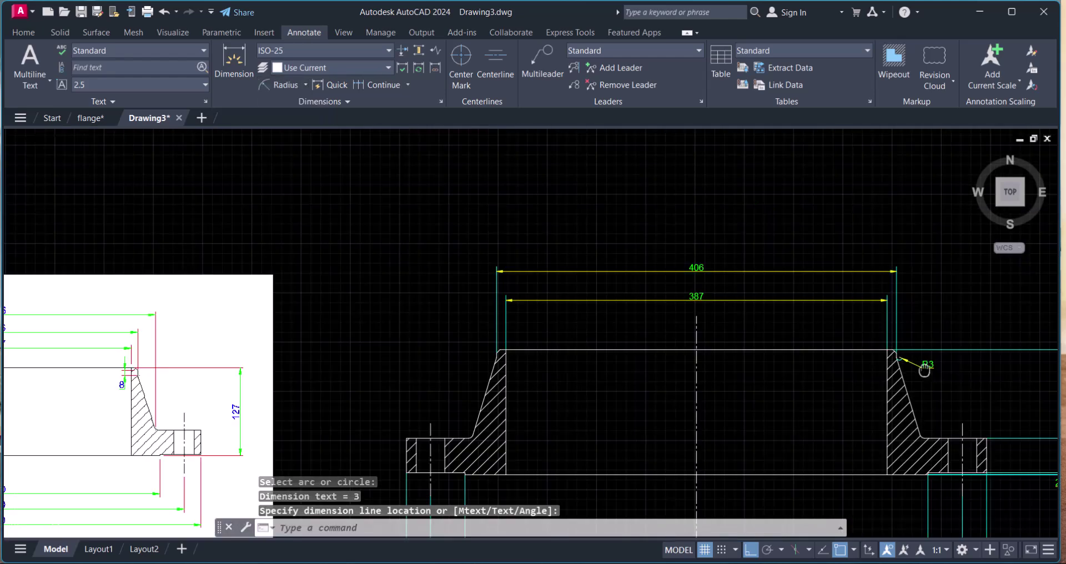
middle_click_drag(927, 371, 710, 326)
Add the R5 radius dimension to the hub's lower fillet using DRA
type("dra")
key("Return")
scroll(642, 342, "up", 6)
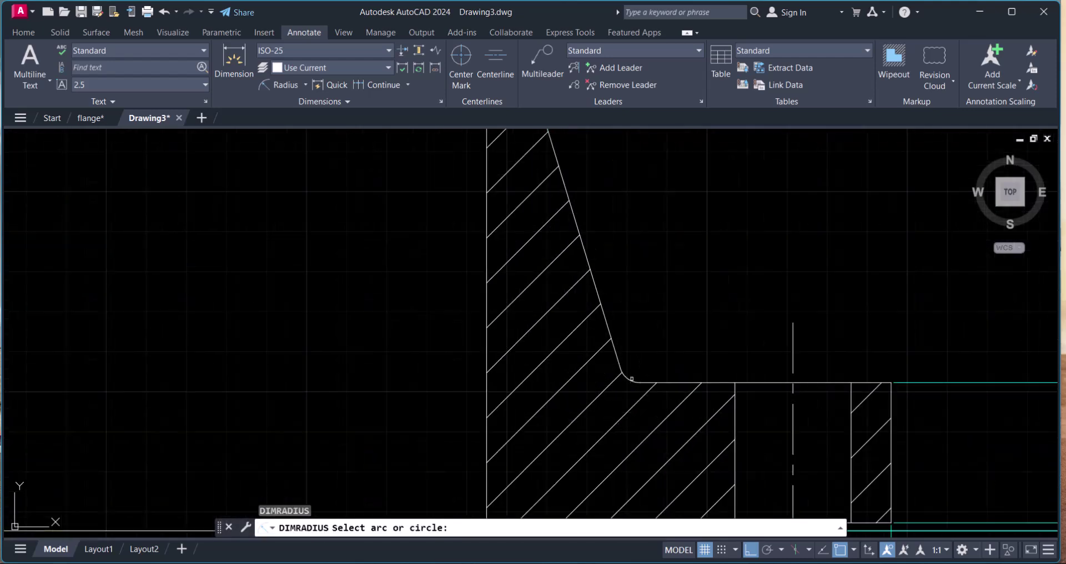
left_click(632, 377)
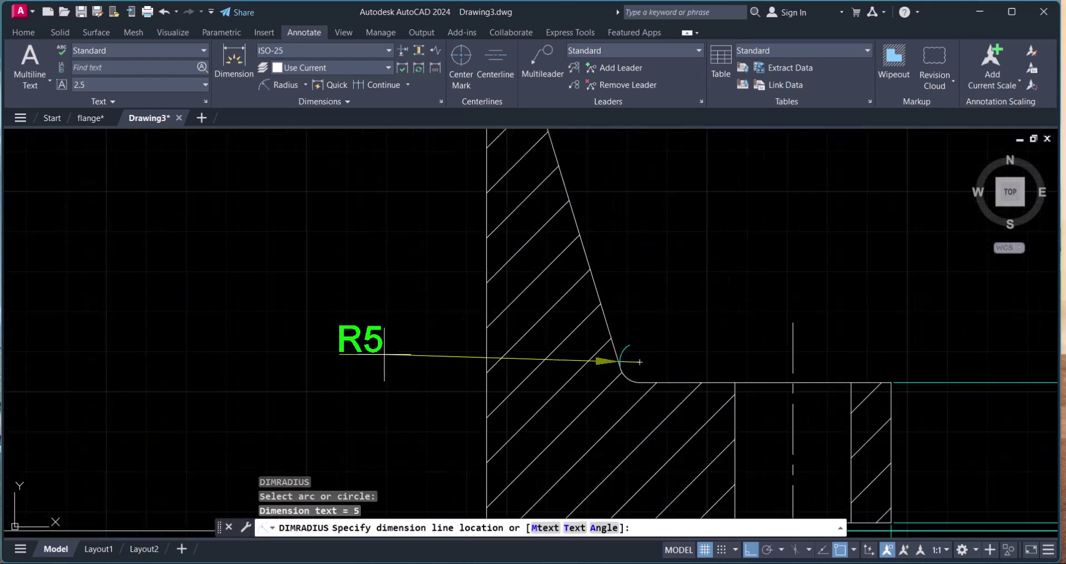
scroll(608, 383, "down", 3)
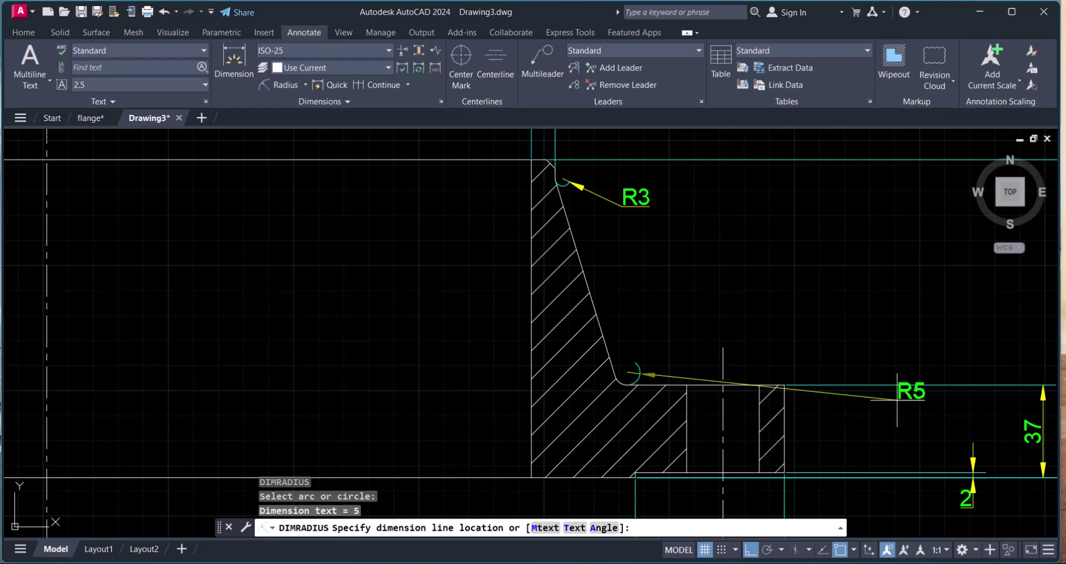
left_click(491, 412)
scroll(506, 333, "down", 4)
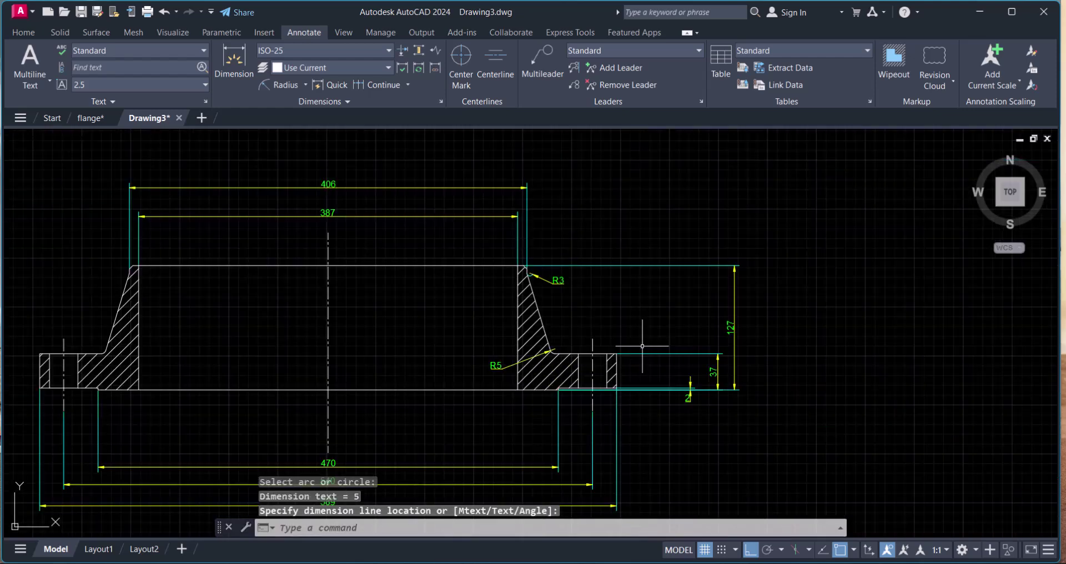
middle_click_drag(527, 314, 681, 330)
scroll(289, 304, "up", 5)
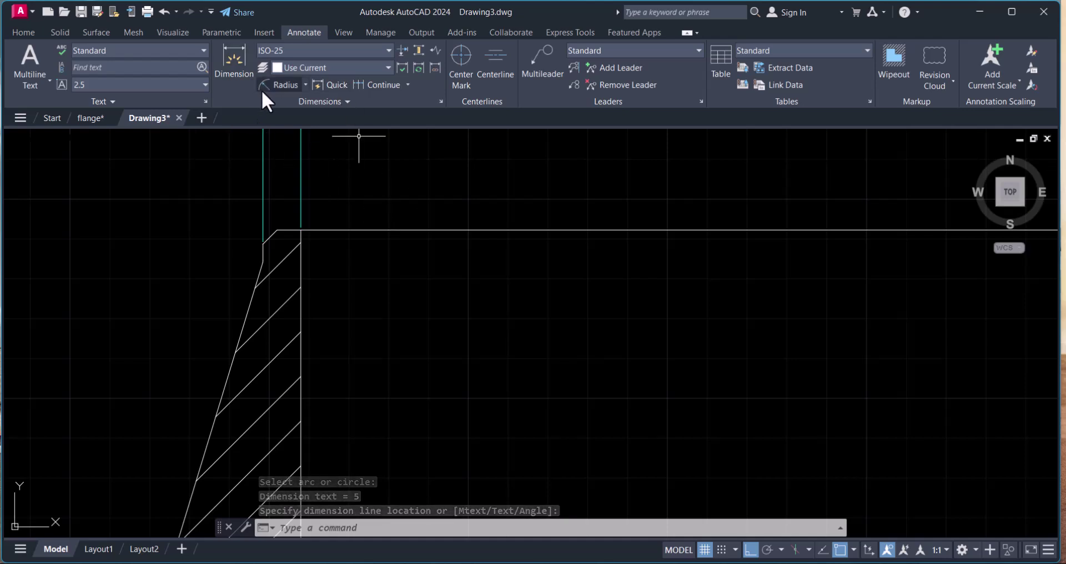
left_click(305, 85)
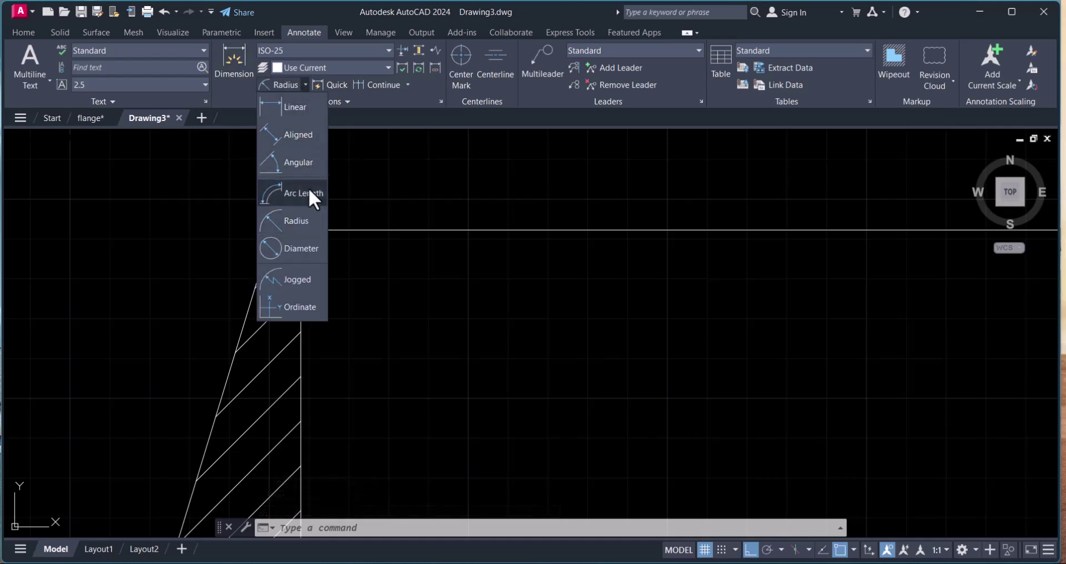
left_click(285, 109)
scroll(262, 246, "up", 2)
left_click(266, 242)
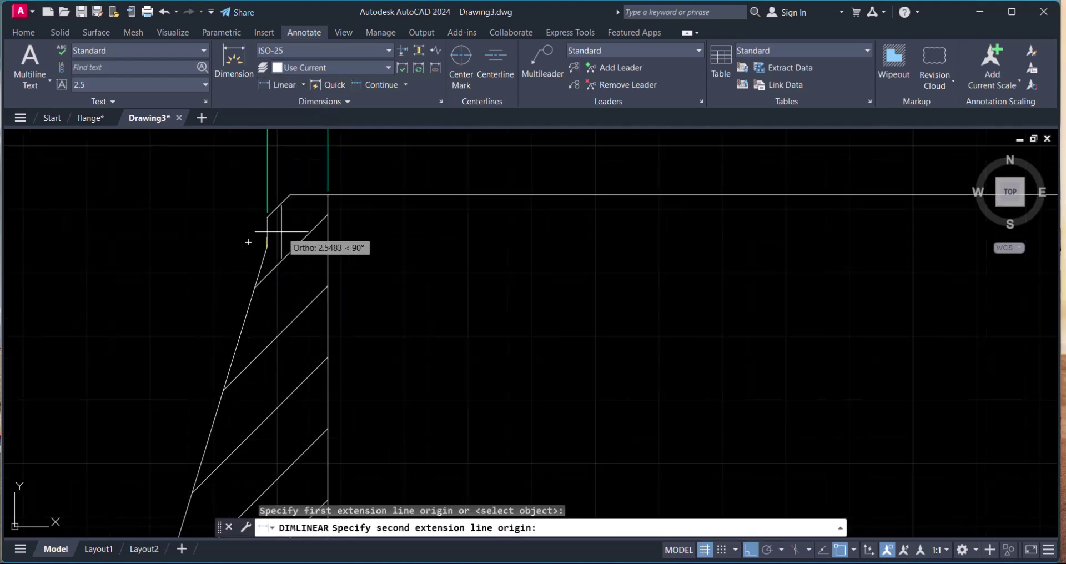
key("Escape")
scroll(273, 238, "down", 5)
scroll(383, 251, "up", 3)
scroll(383, 251, "up", 9)
key("Escape")
type("brr")
key("Return")
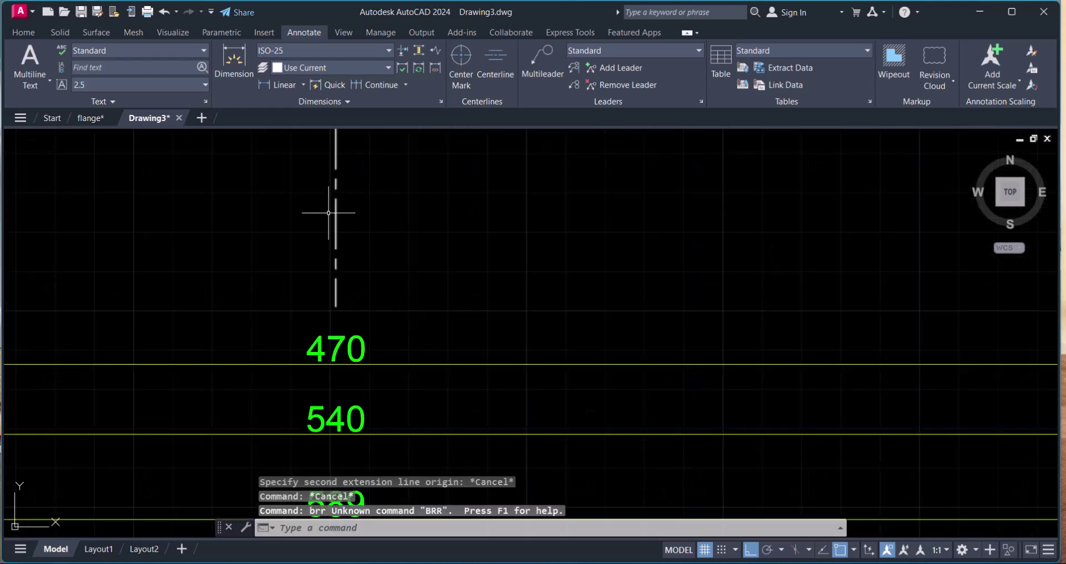
type("br")
key("Return")
left_click(331, 209)
left_click(334, 334)
key("Escape")
scroll(416, 315, "down", 2)
scroll(409, 325, "up", 2)
key("Escape")
type("ed")
key("Return")
left_click(339, 278)
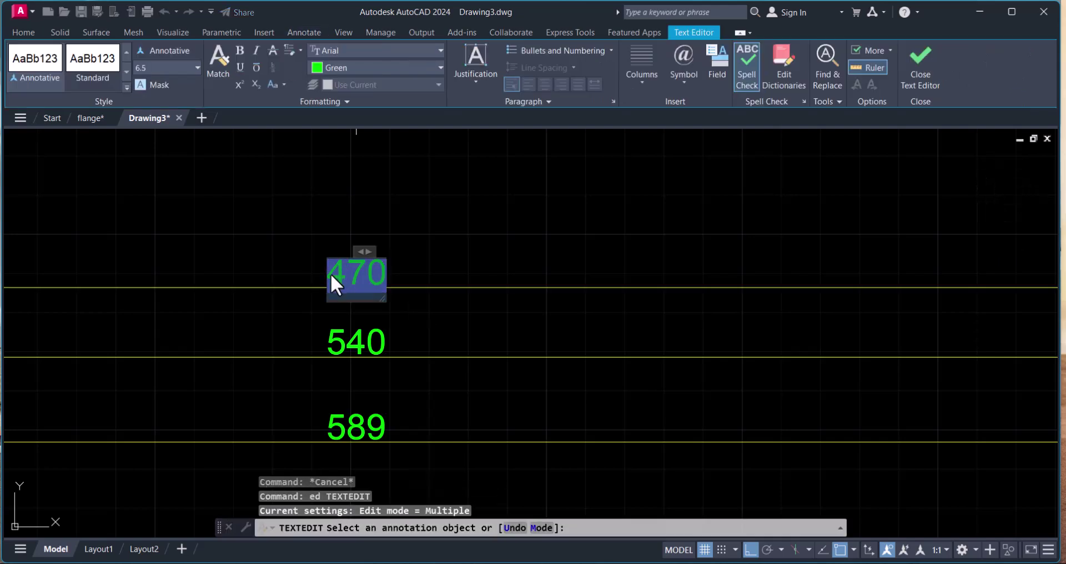
type("@")
key("BackSpace")
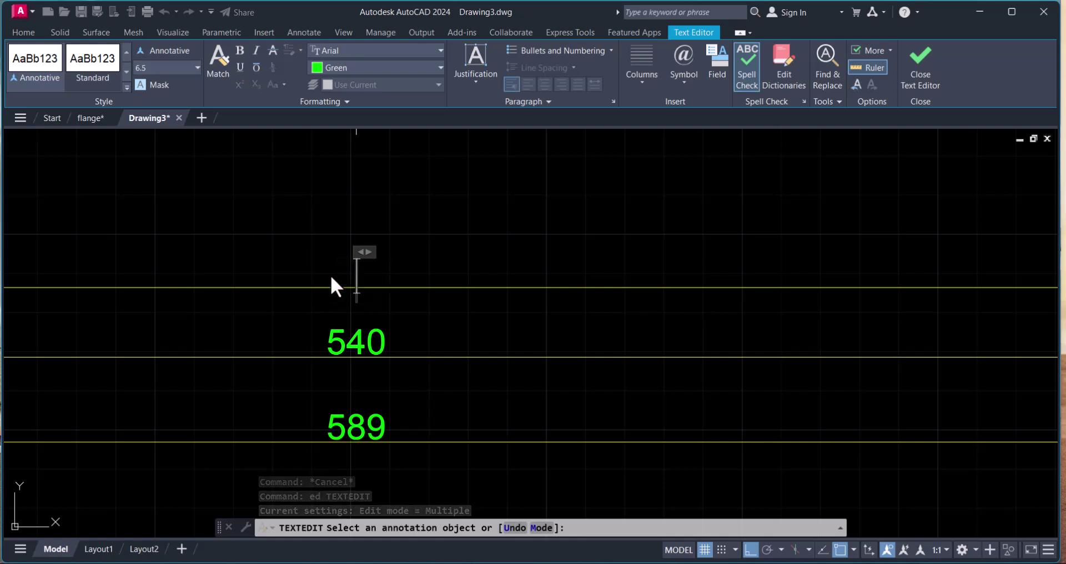
type("@")
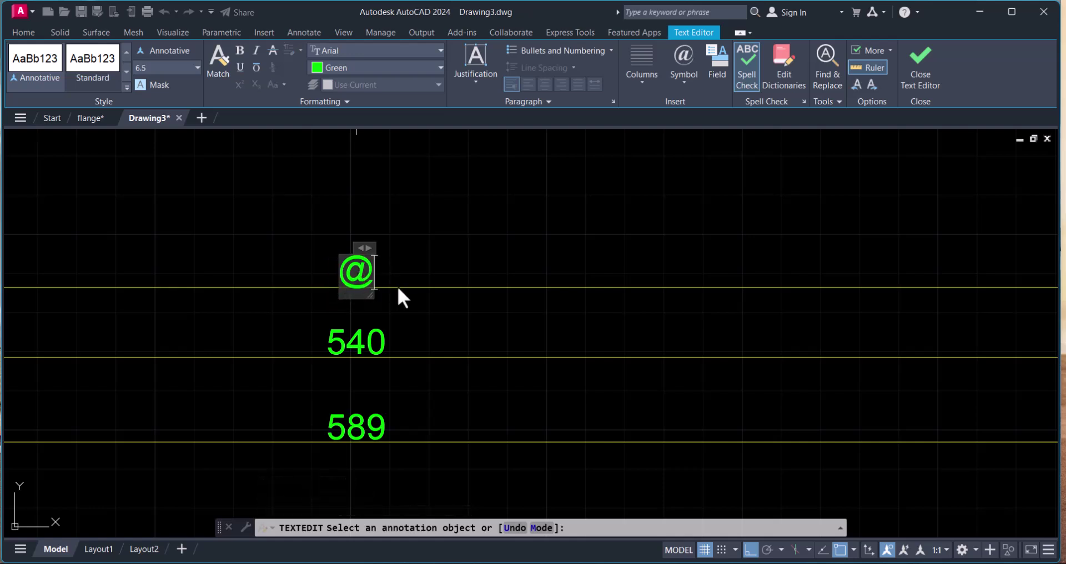
key("Escape")
key("Escape")
key("Escape")
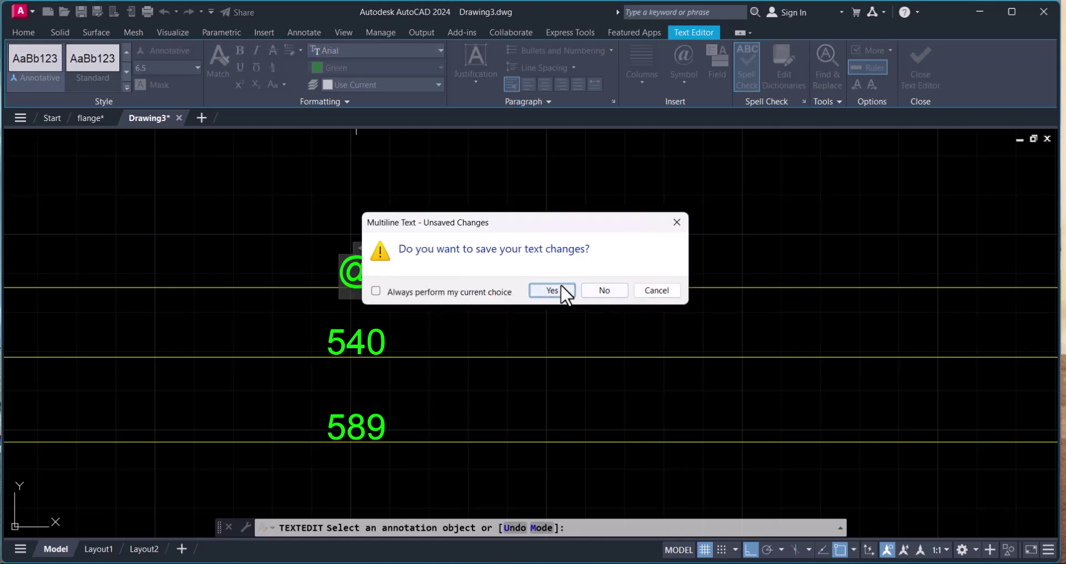
left_click(661, 290)
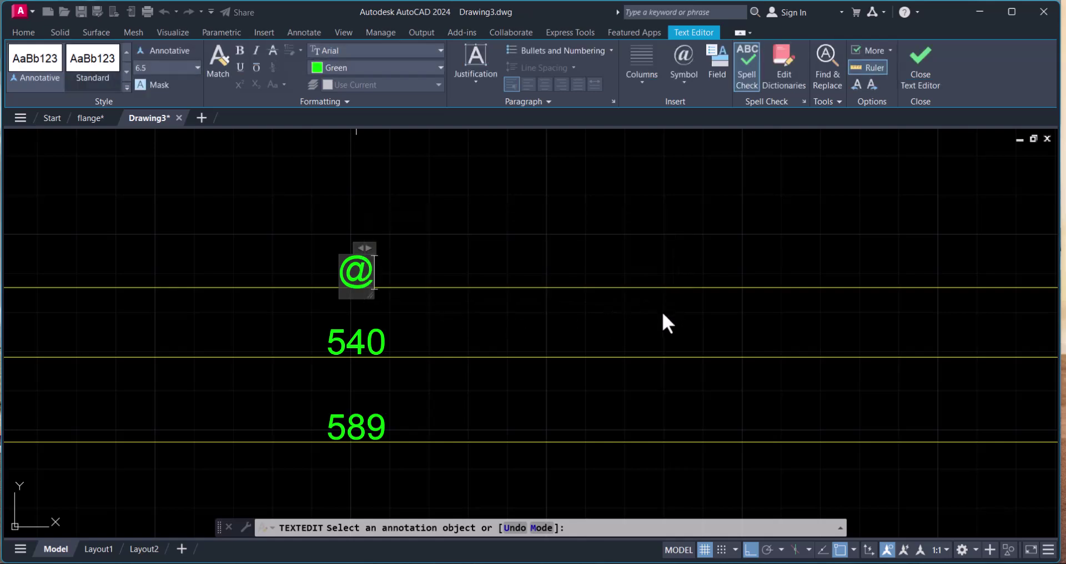
key("Escape")
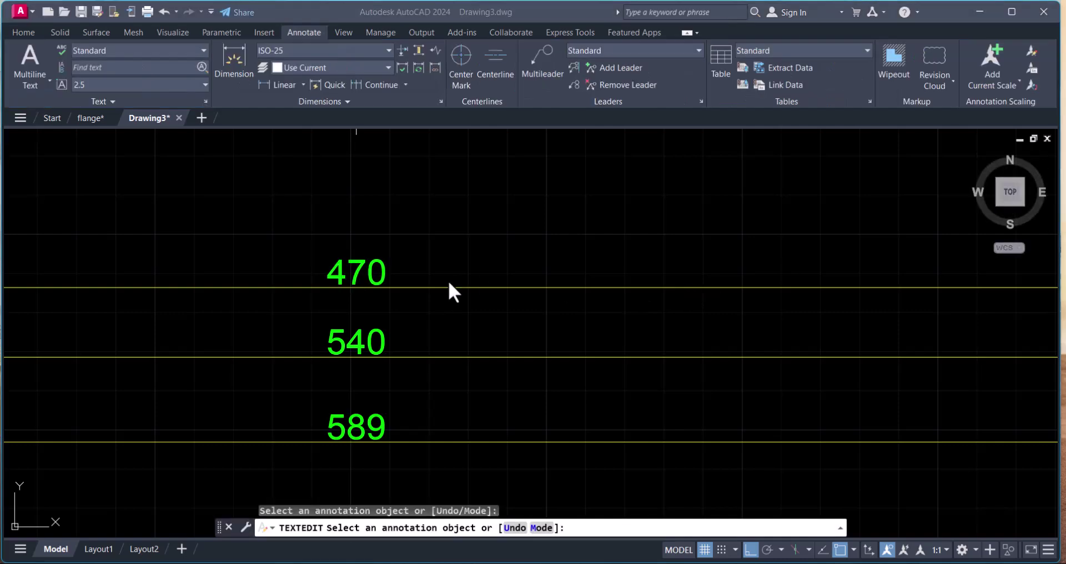
scroll(450, 283, "up", 2)
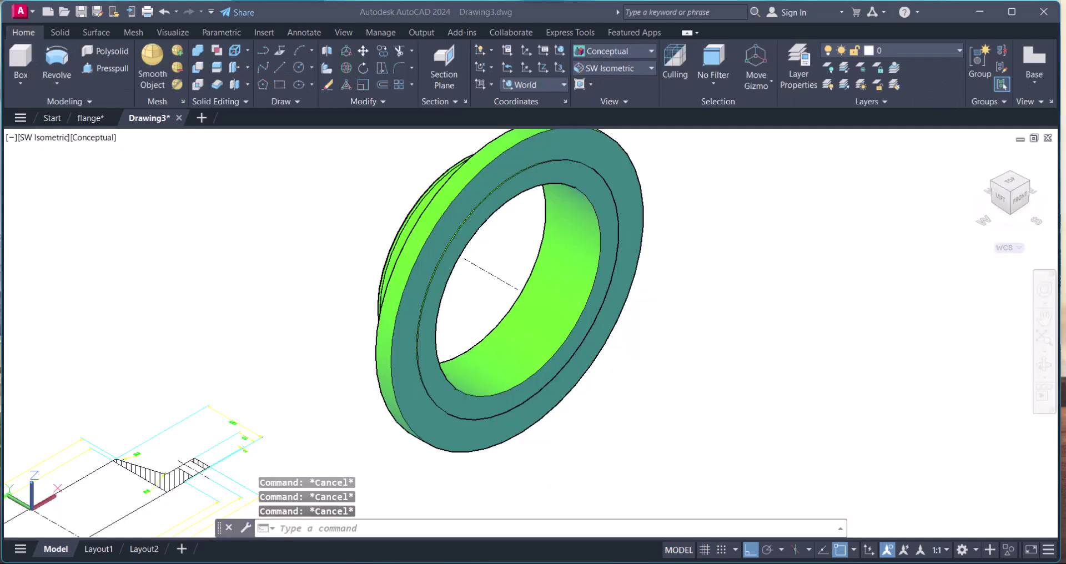
Show the revolved flange from the Top preset view
left_click(623, 68)
left_click(605, 84)
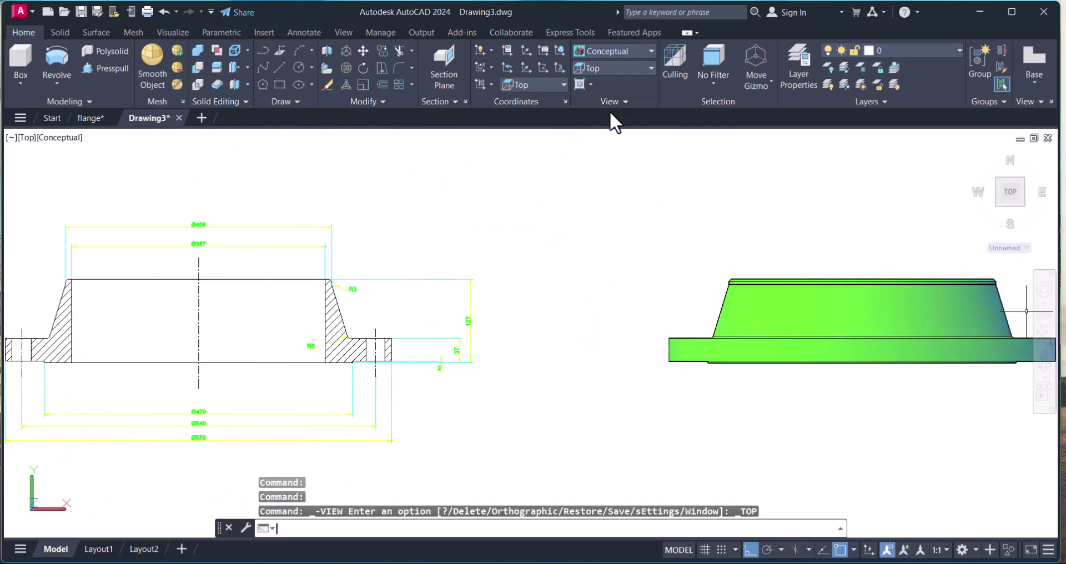
left_click(643, 70)
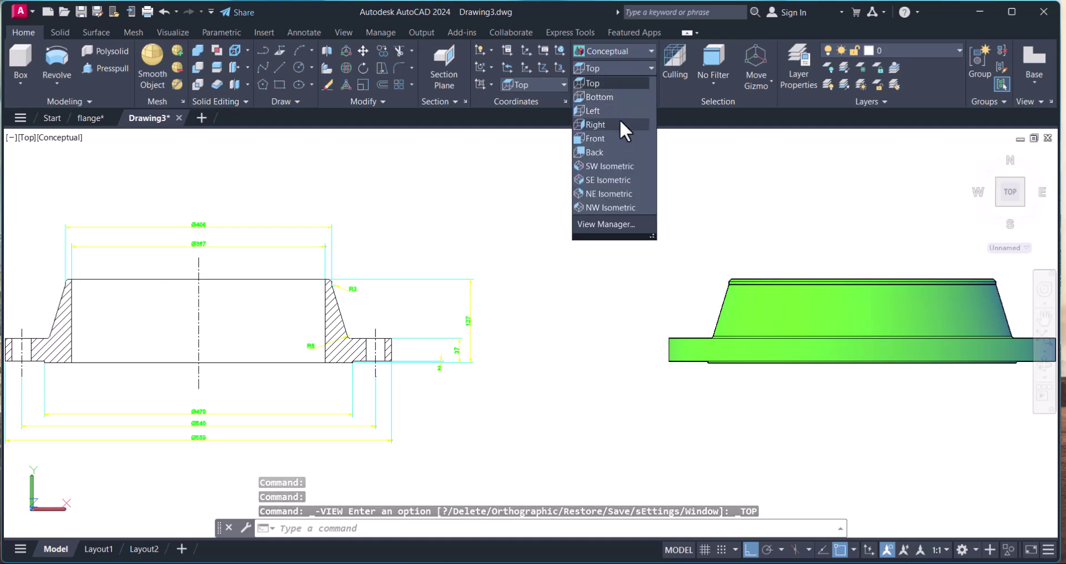
left_click(615, 110)
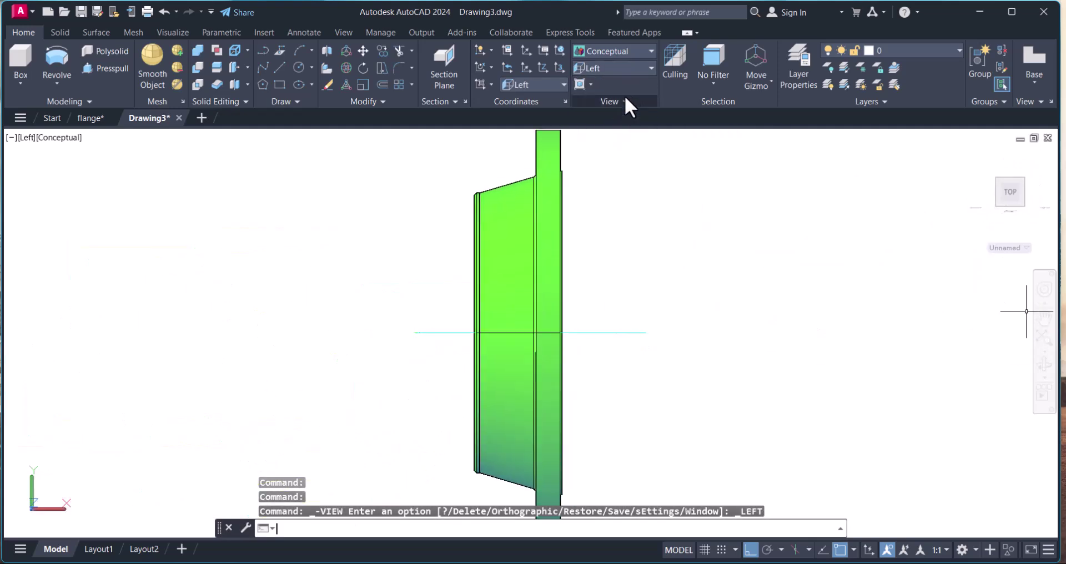
left_click(651, 69)
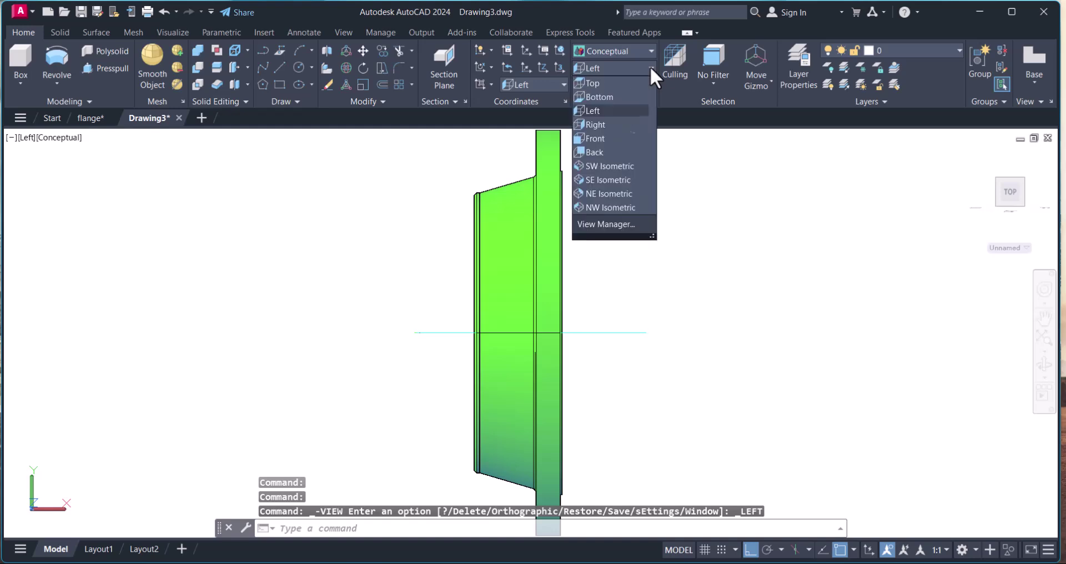
left_click(626, 83)
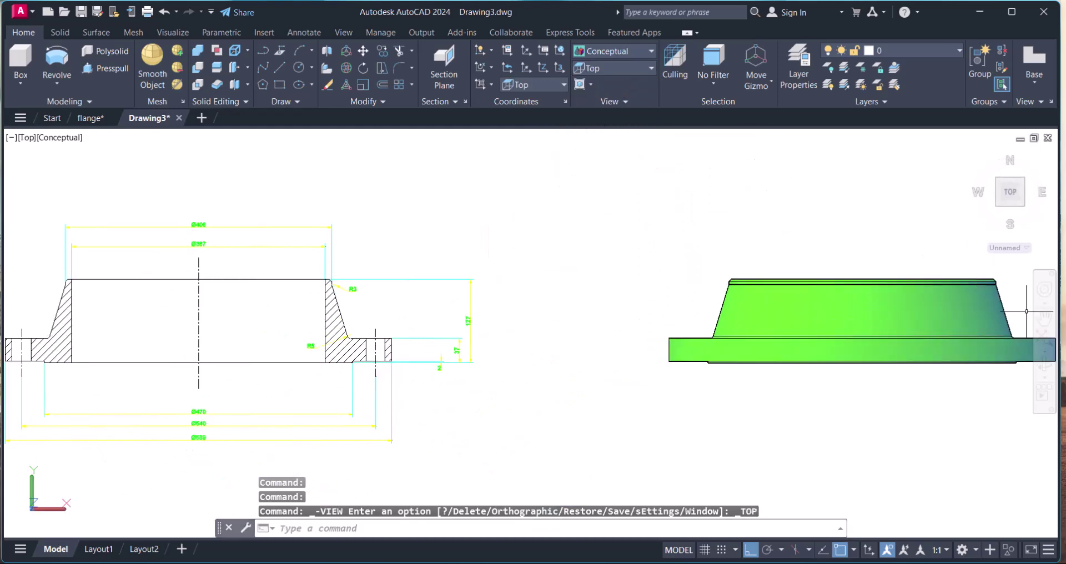
left_click(561, 82)
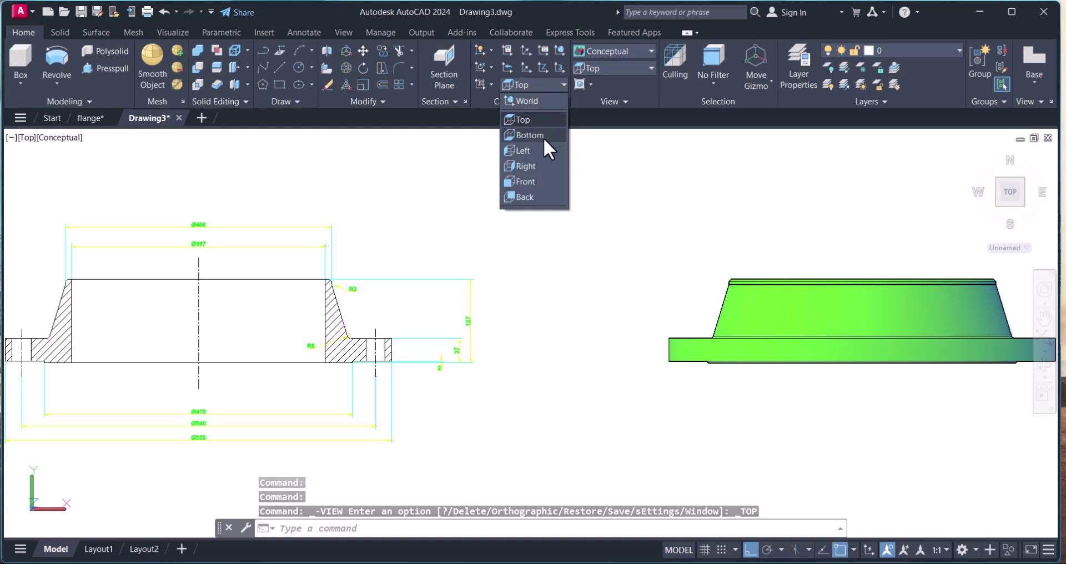
left_click(529, 180)
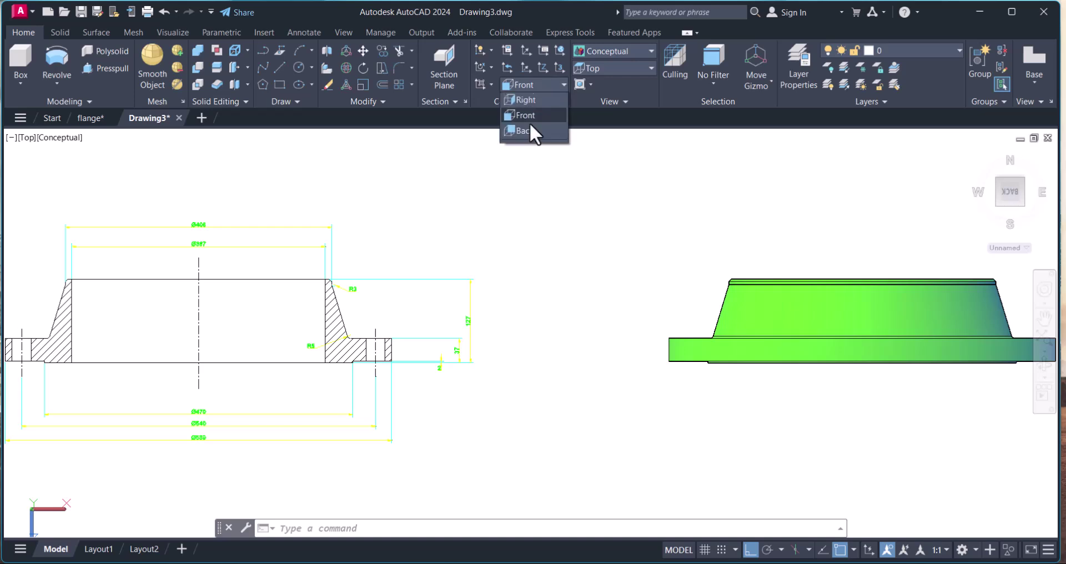
left_click(519, 192)
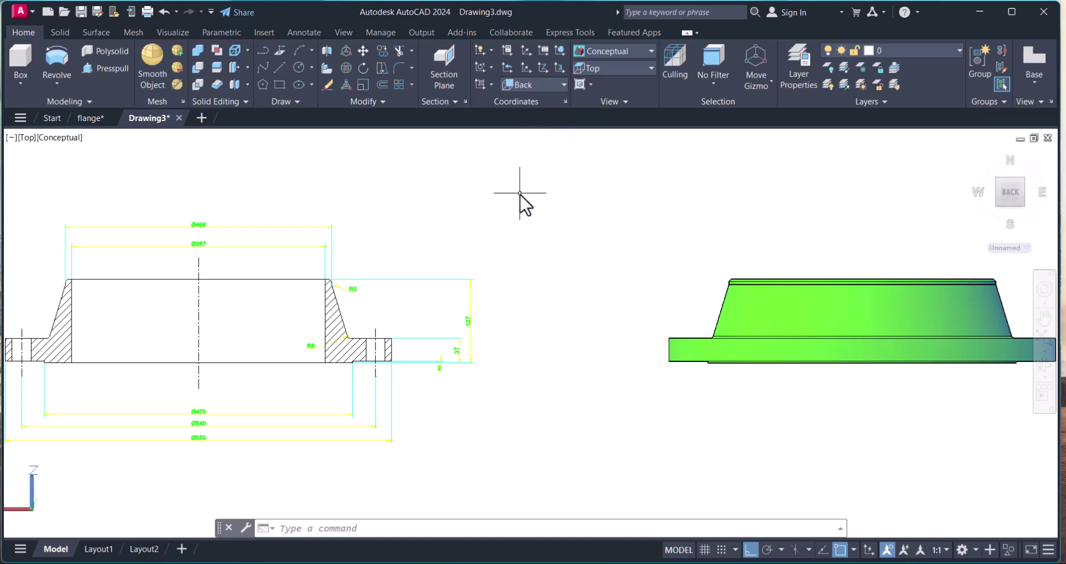
left_click(629, 69)
left_click(607, 78)
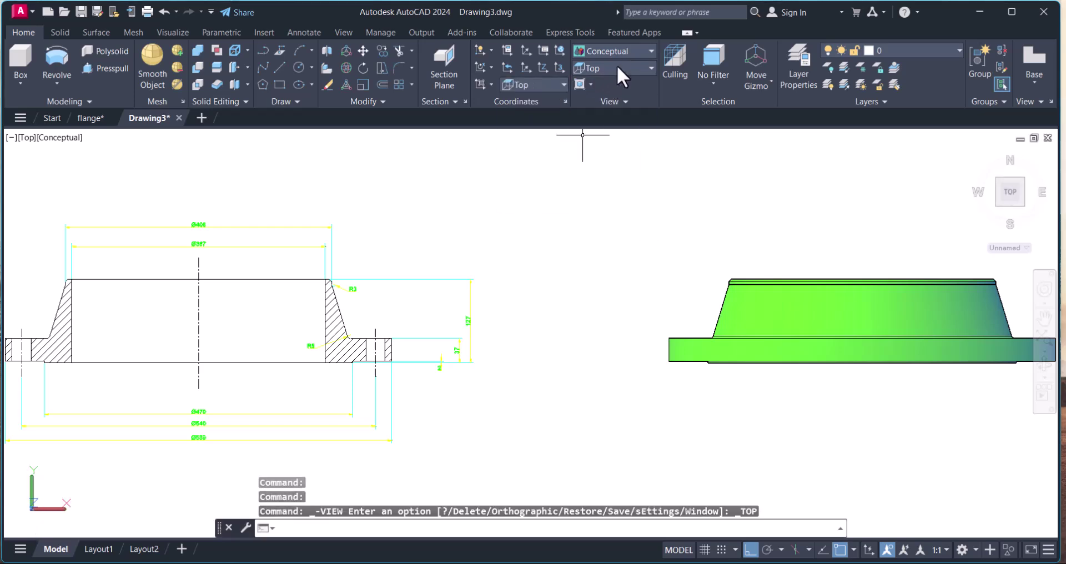
left_click(622, 69)
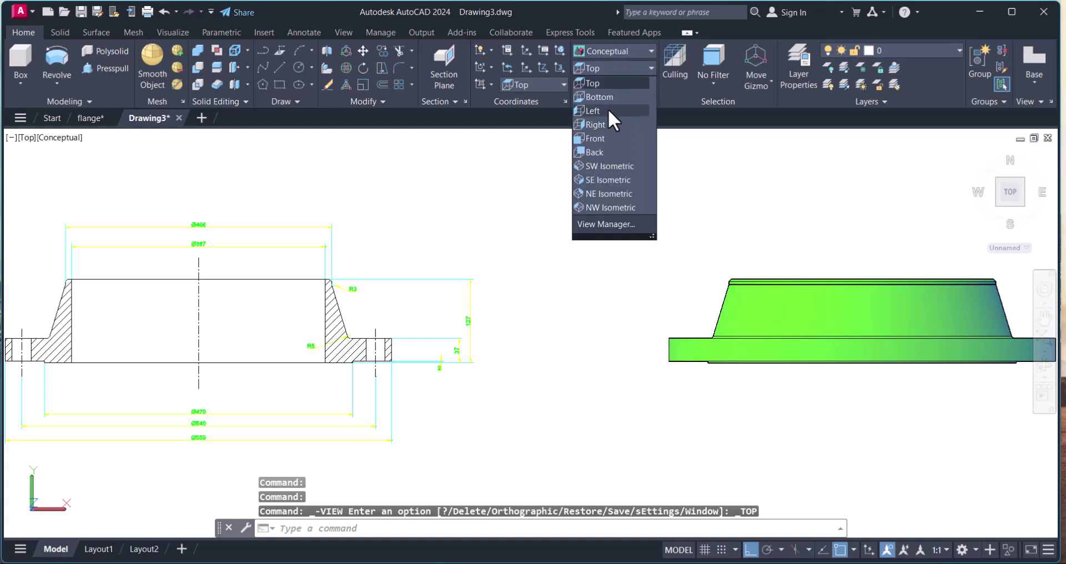
left_click(607, 105)
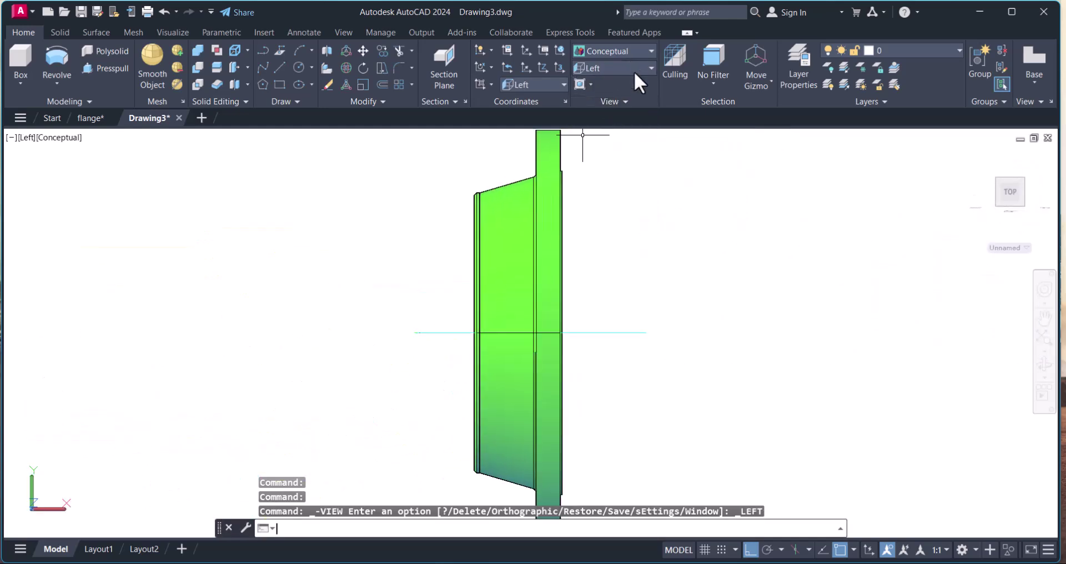
left_click(638, 69)
left_click(615, 131)
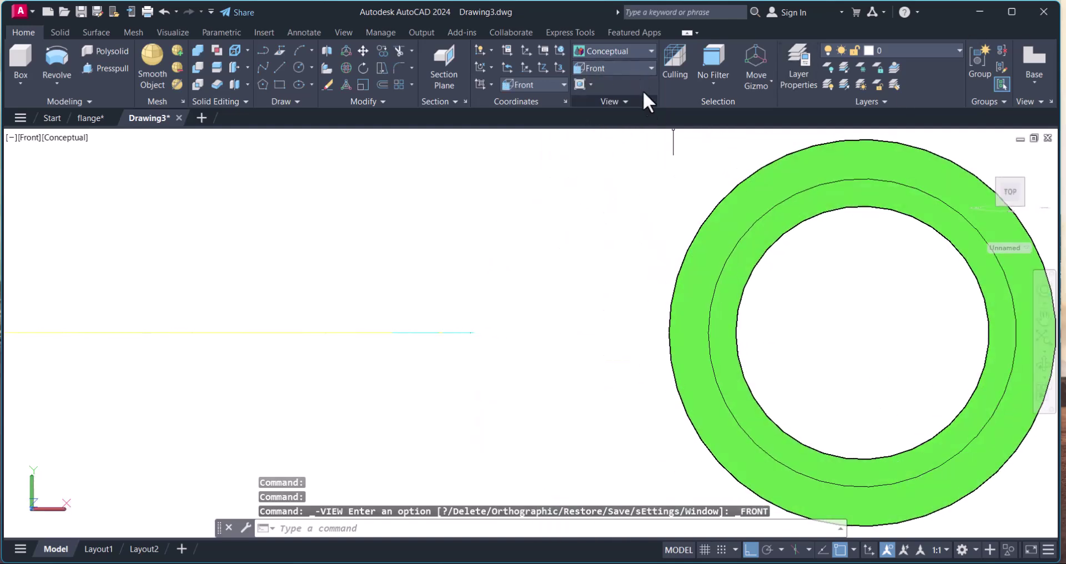
left_click(626, 68)
left_click(615, 83)
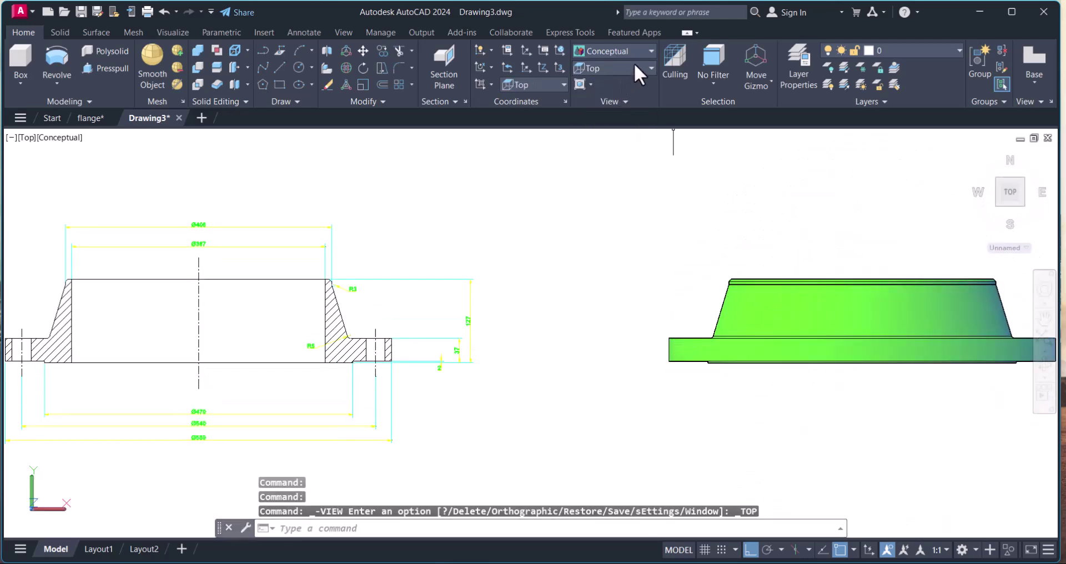
left_click(636, 65)
left_click(609, 120)
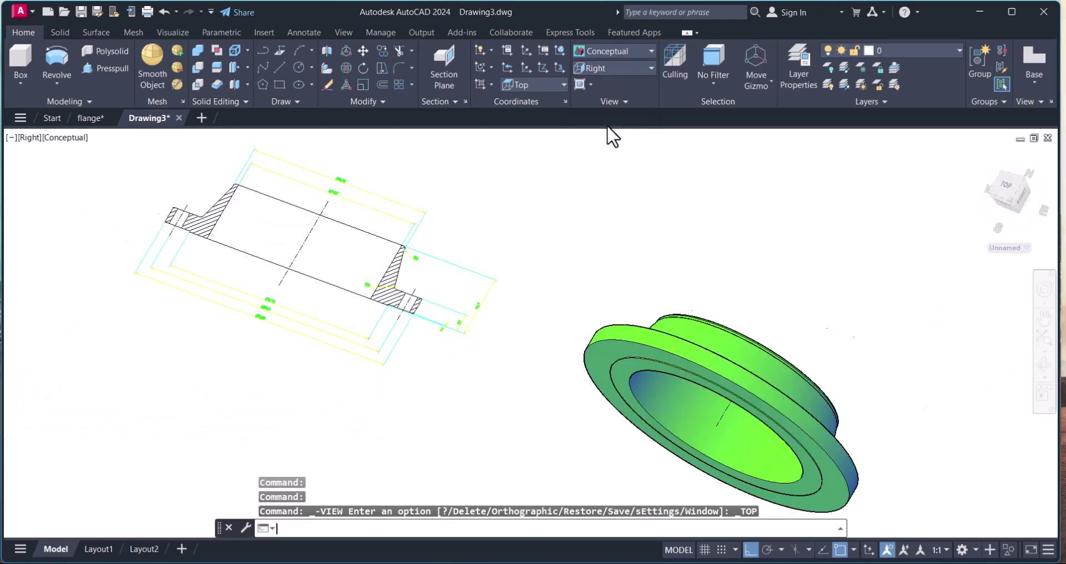
left_click(627, 67)
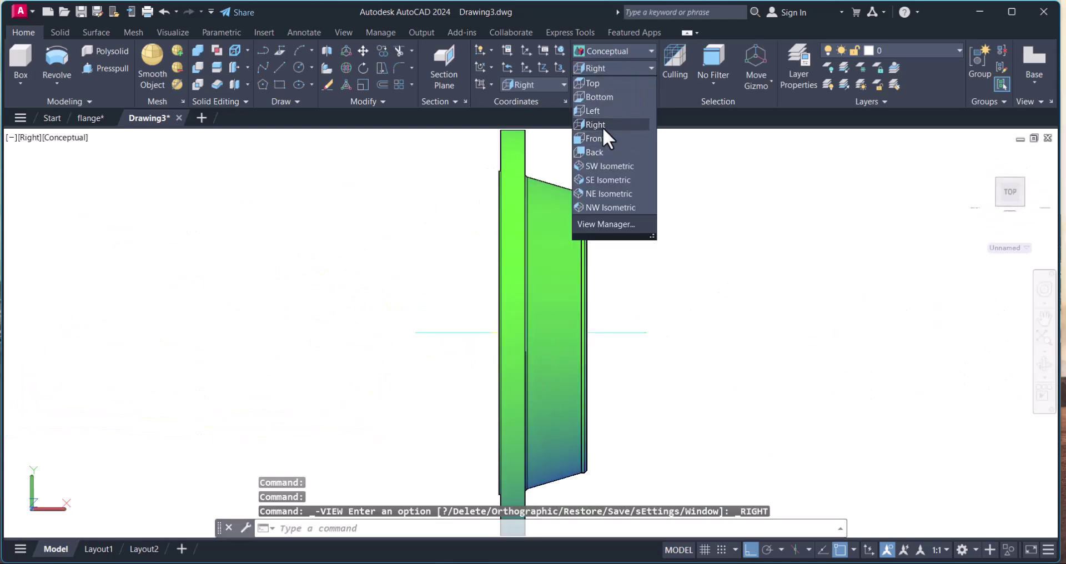
left_click(603, 110)
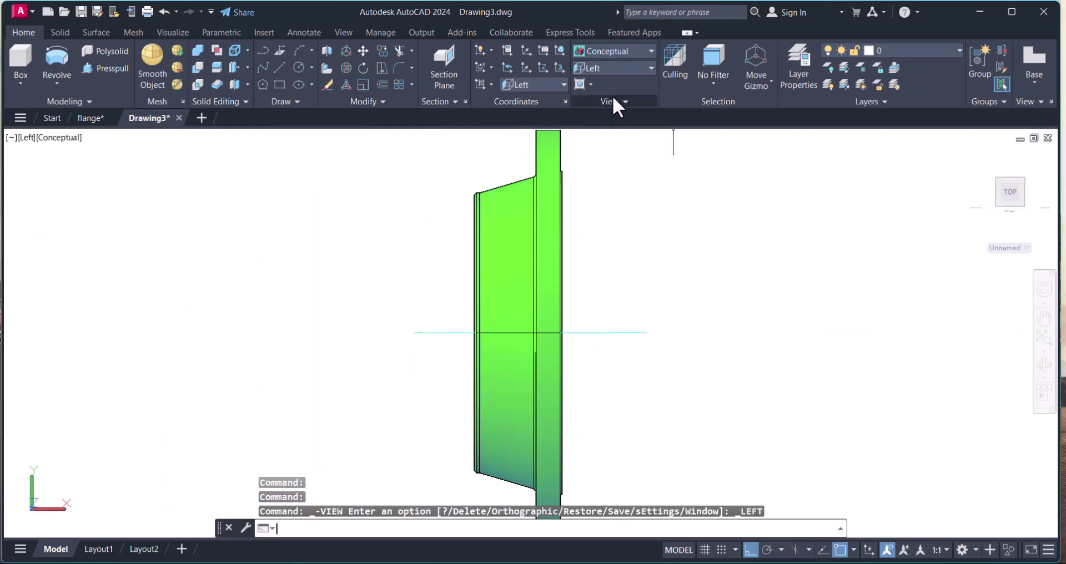
left_click(625, 68)
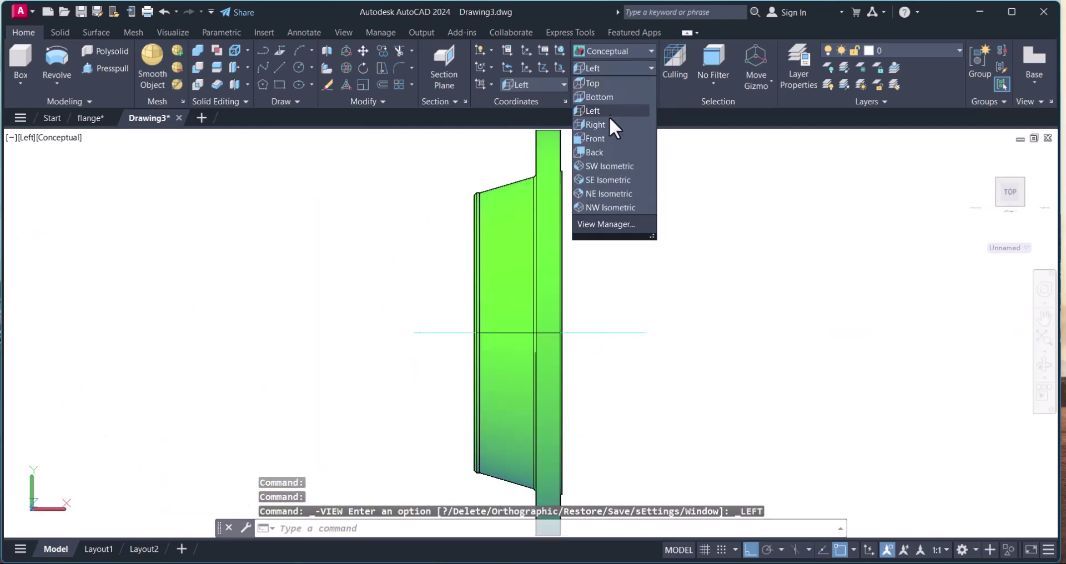
left_click(606, 133)
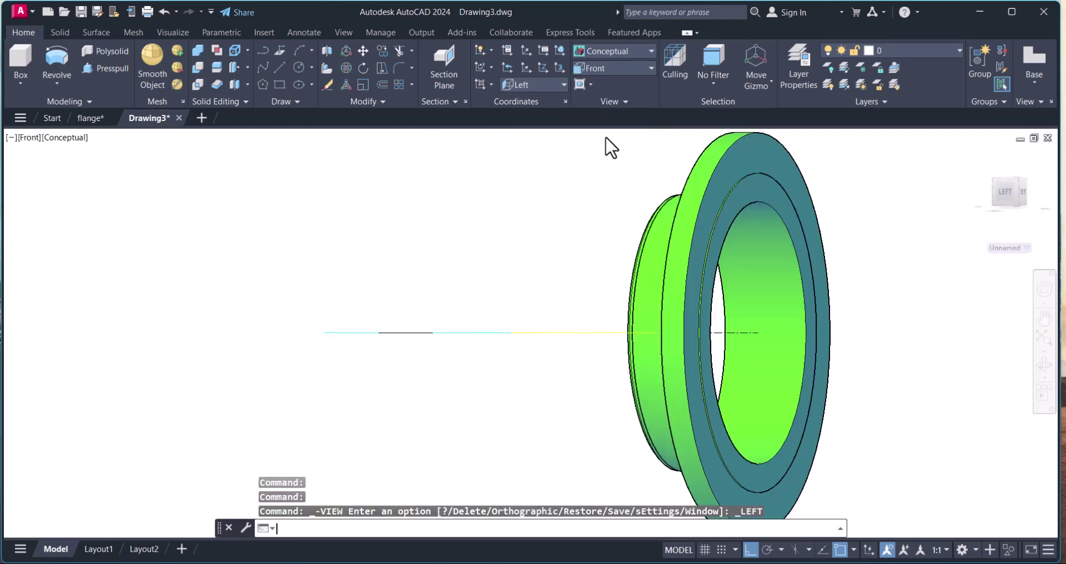
left_click(625, 67)
left_click(612, 82)
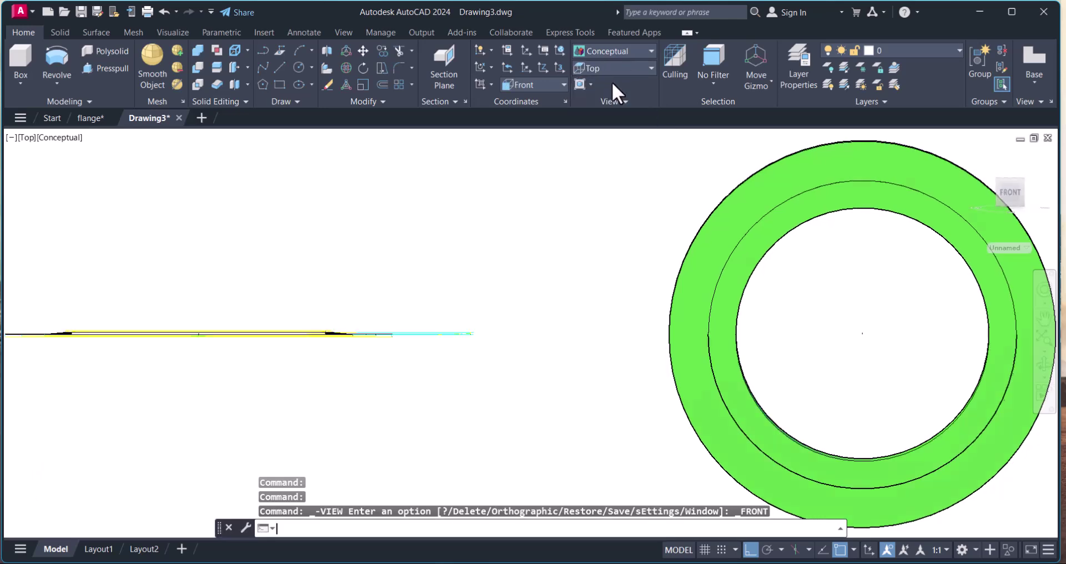
left_click(648, 68)
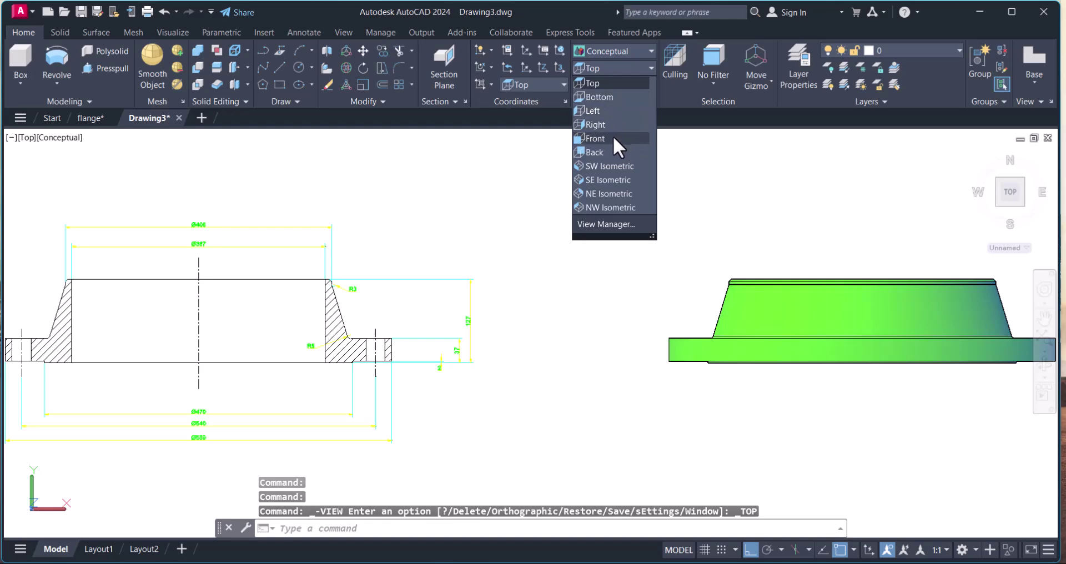
left_click(613, 138)
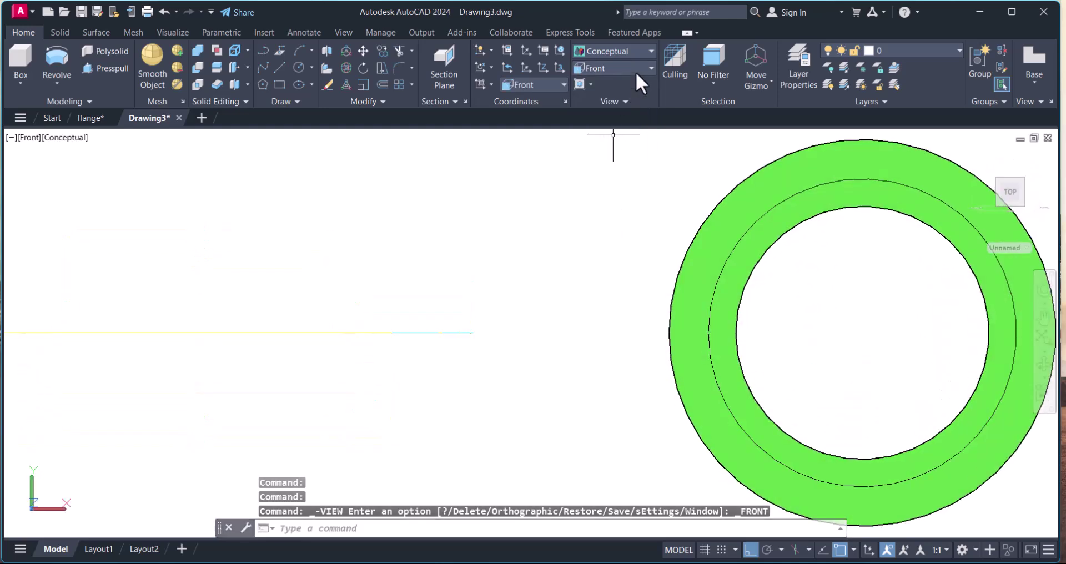
Switch the flange drawing to a preset view
left_click(639, 68)
left_click(604, 81)
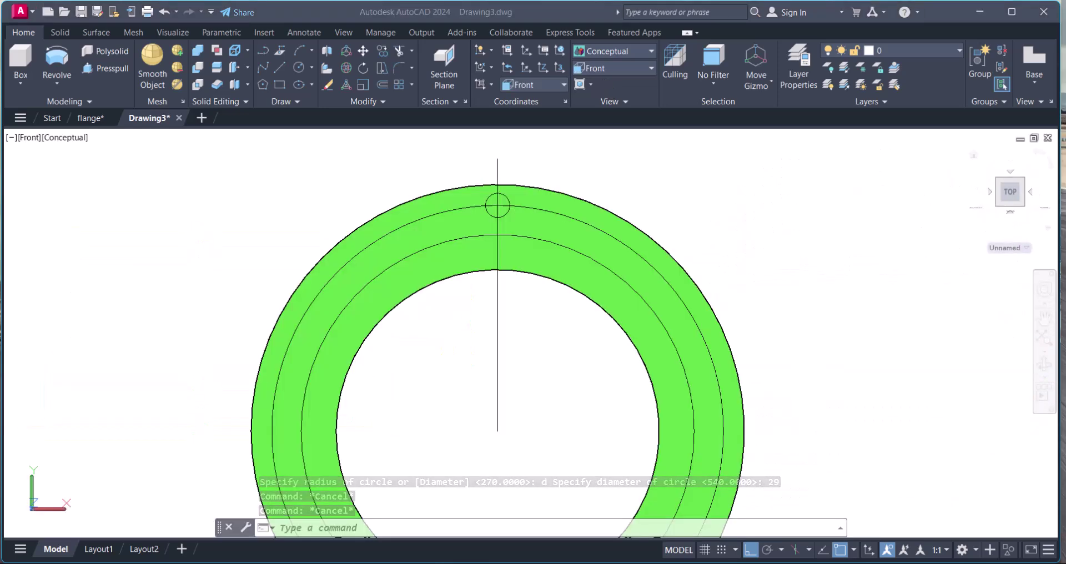
scroll(880, 255, "down", 1)
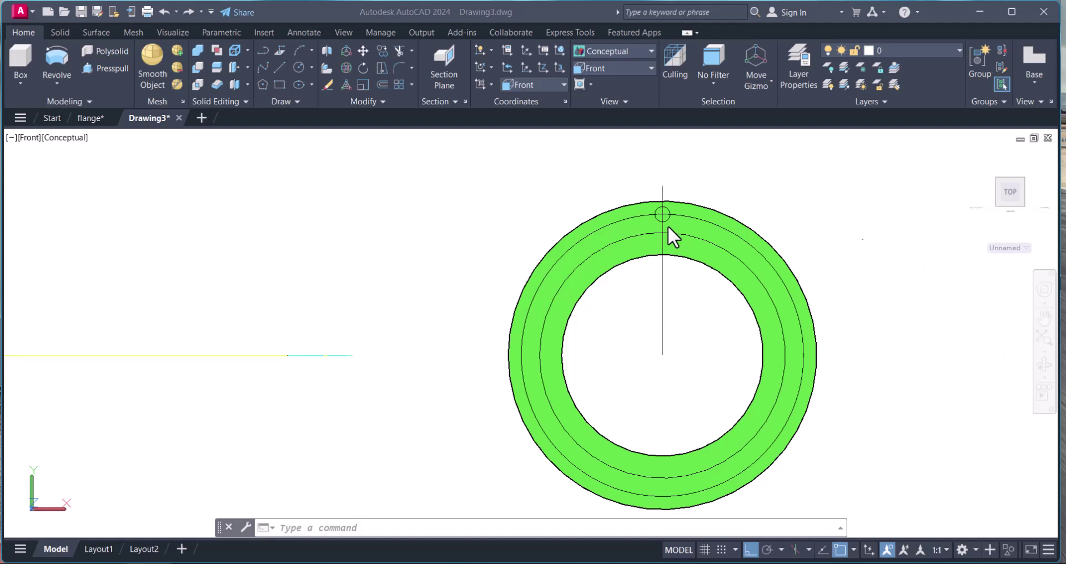
scroll(786, 305, "up", 2)
scroll(883, 386, "down", 3)
Undo the bolt hole's last rotation and begin an array with AR
key("ctrl+z")
key("Escape")
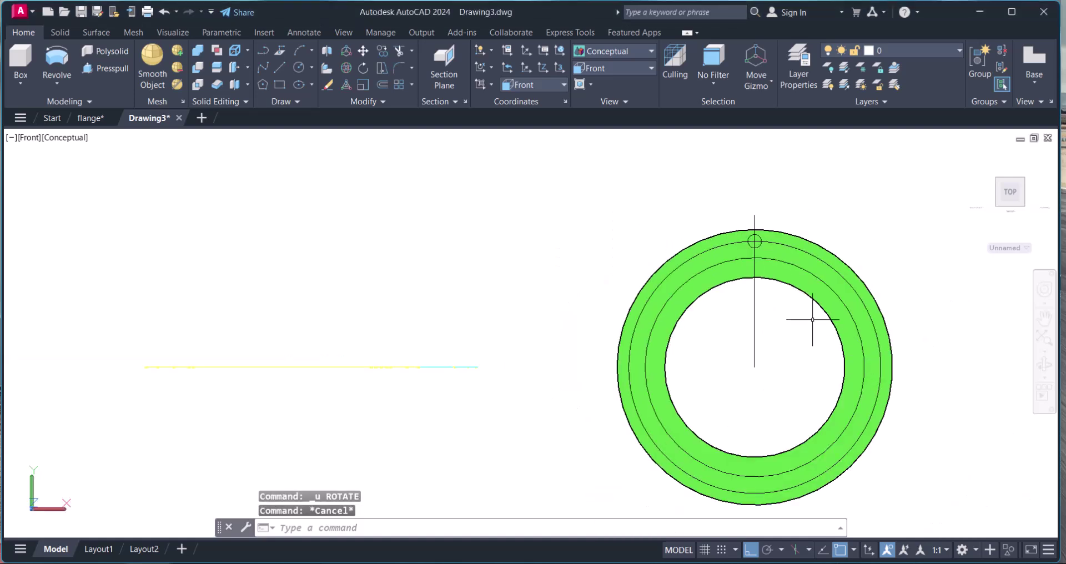
middle_click_drag(800, 314, 726, 293)
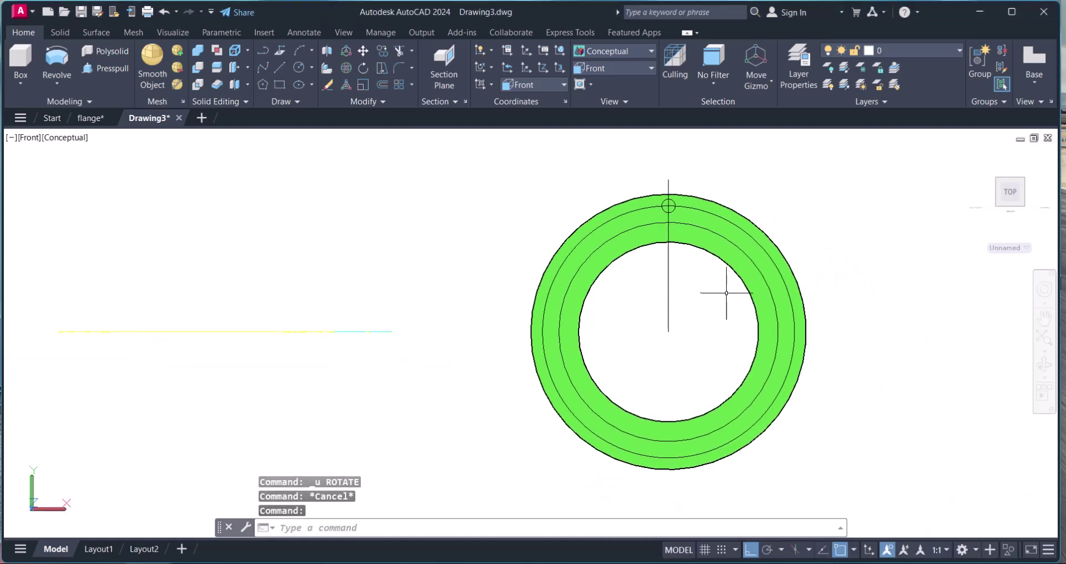
type("ar")
key("Return")
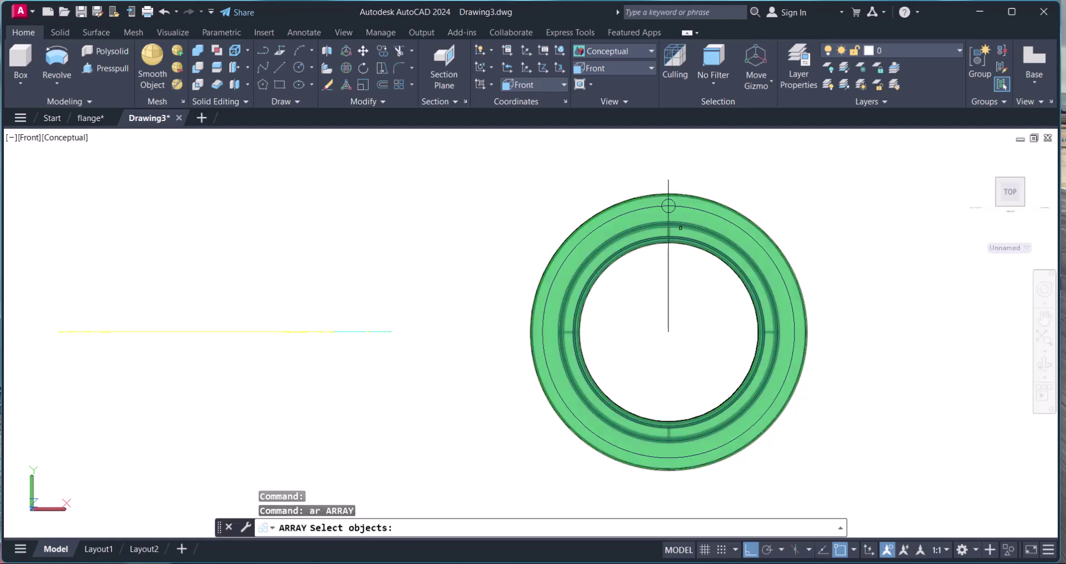
left_click(620, 176)
left_click(698, 218)
key("Return")
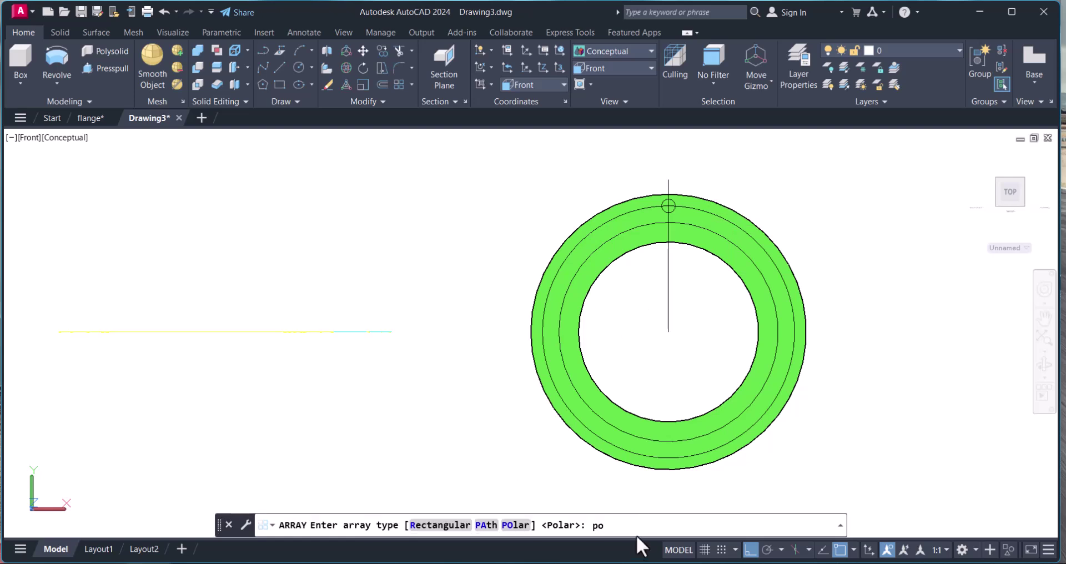
key("Return")
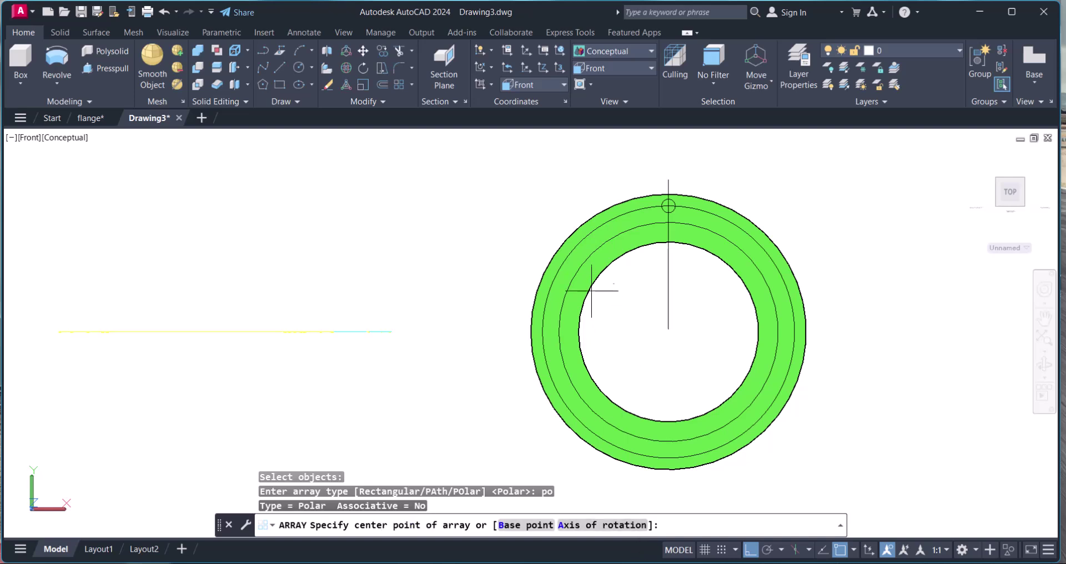
left_click(669, 332)
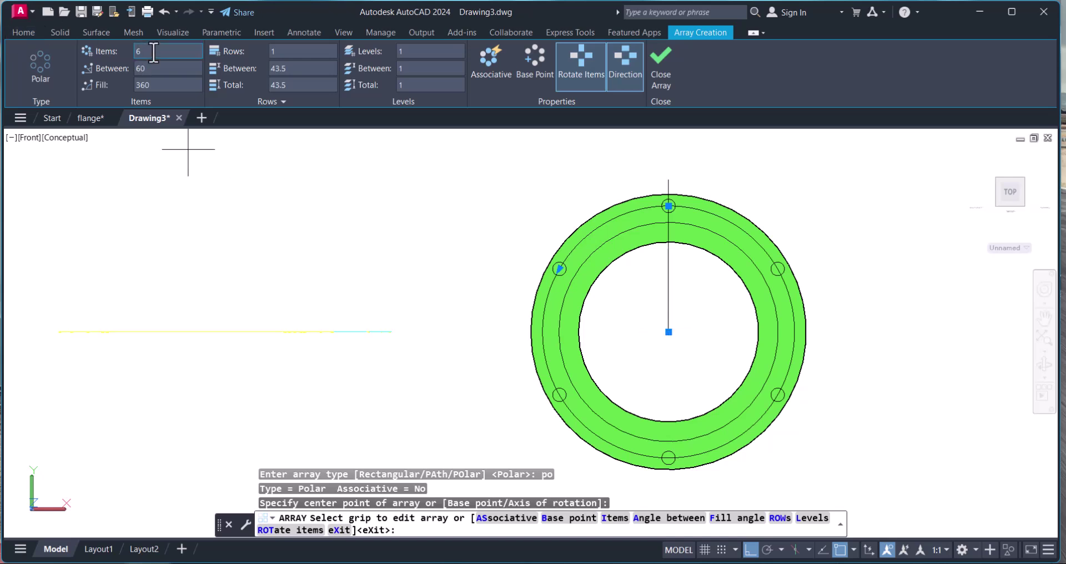
type("16")
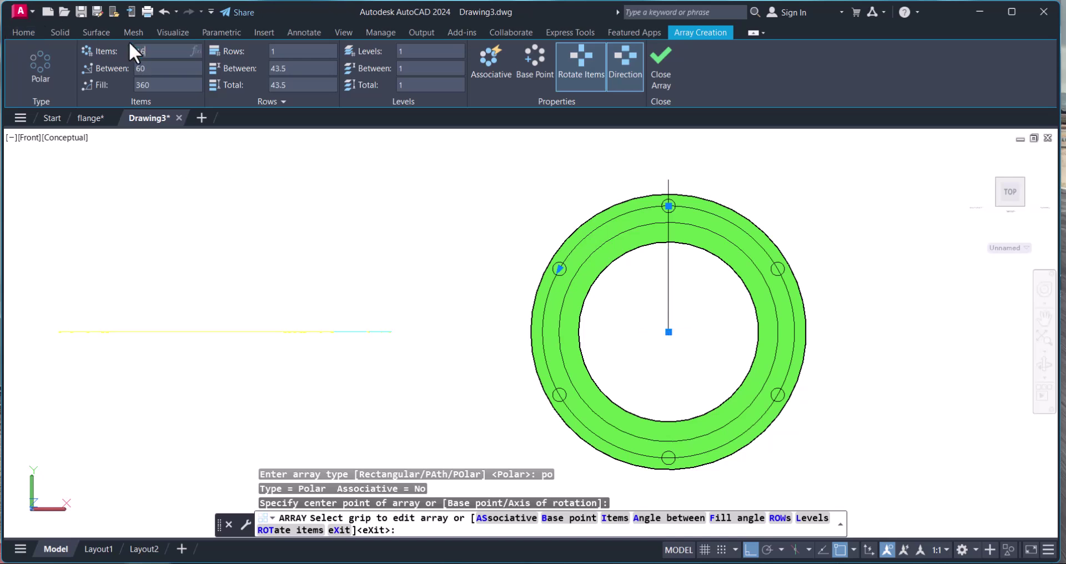
key("Return")
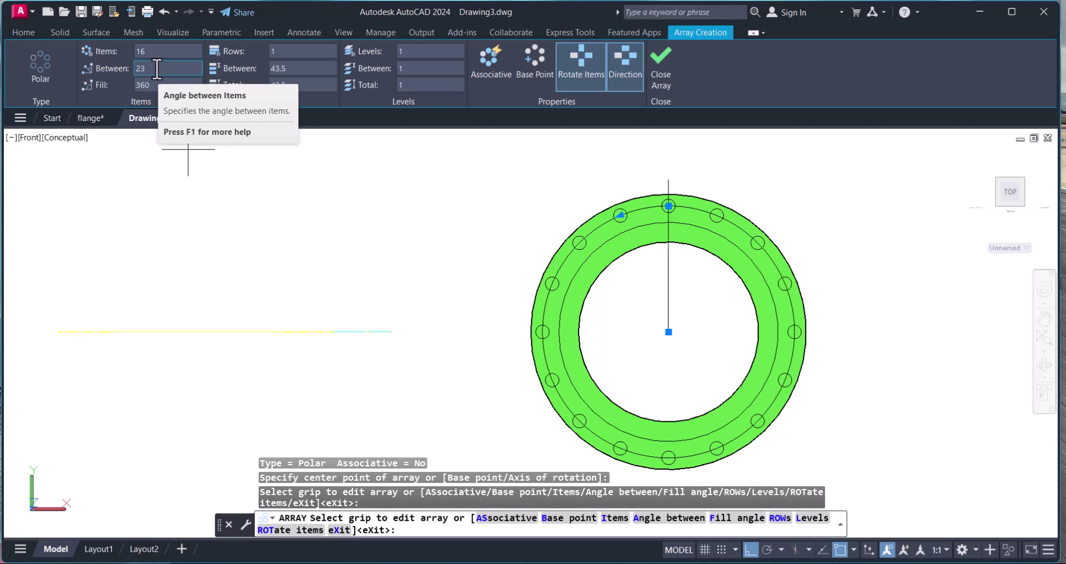
key("Escape")
key("Escape")
Undo the polar array of bolt holes
key("ctrl+z")
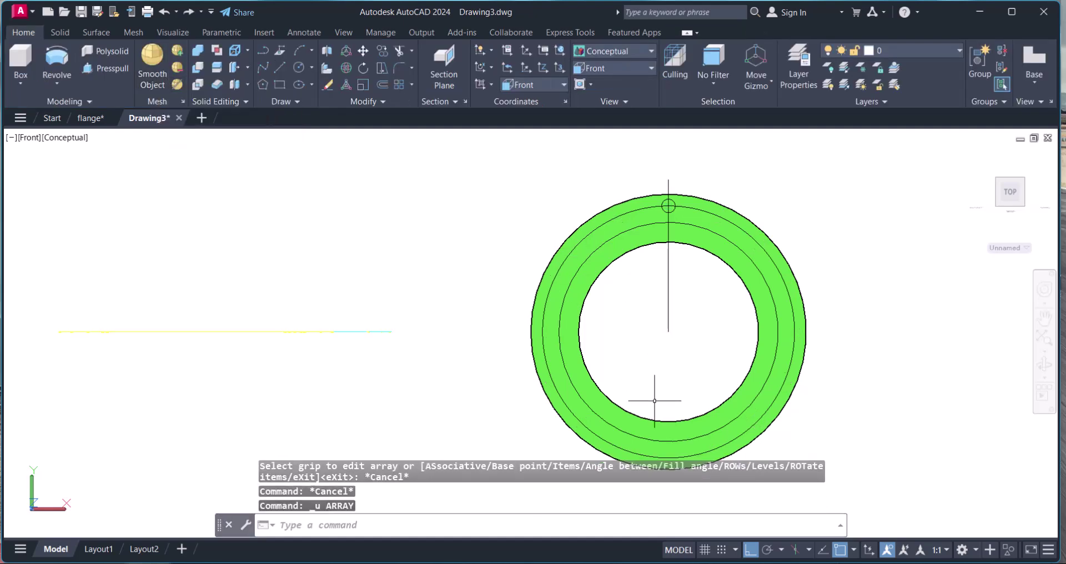
scroll(701, 222, "up", 2)
scroll(674, 201, "down", 2)
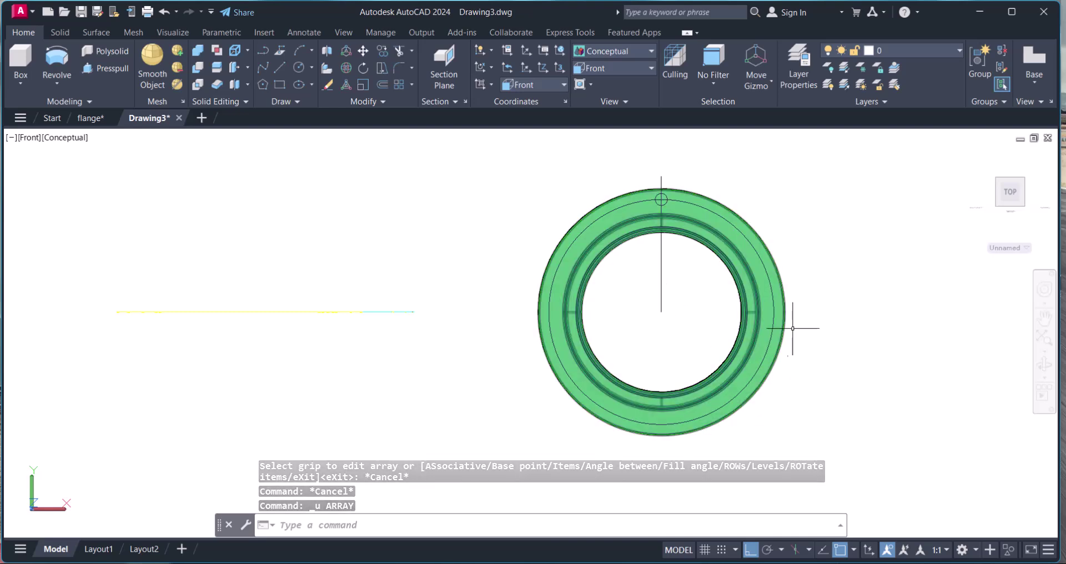
scroll(681, 221, "up", 2)
Select the bolt hole for rotation, then cancel the attempt
type("ro")
key("Return")
left_click(618, 162)
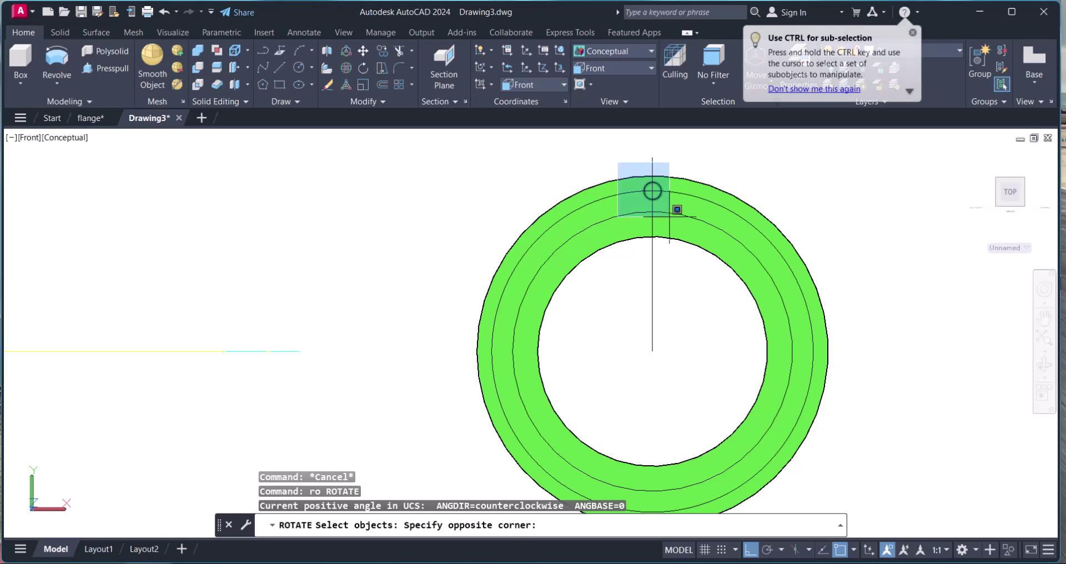
left_click(695, 242)
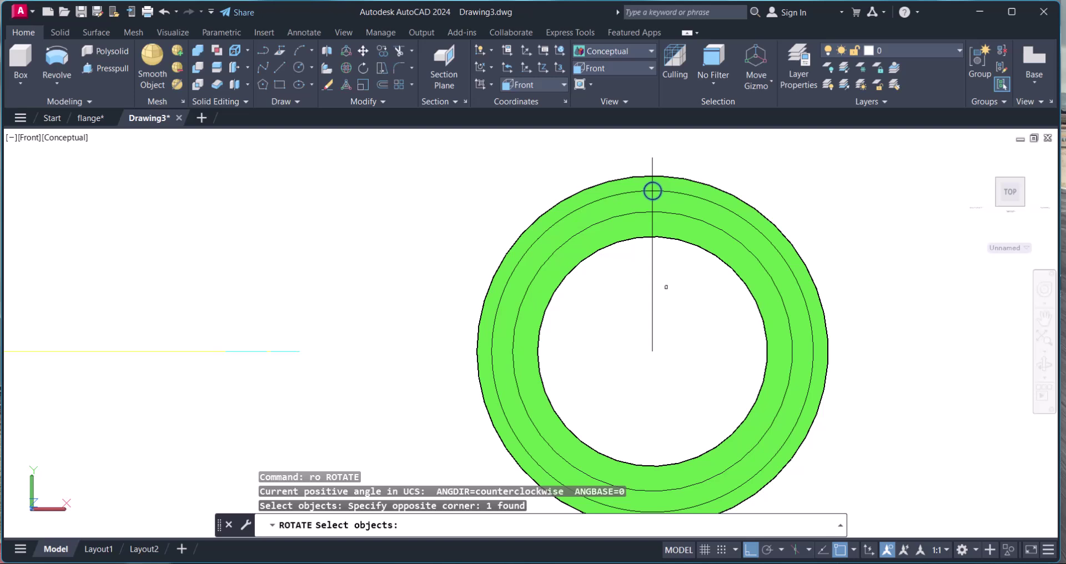
key("Escape")
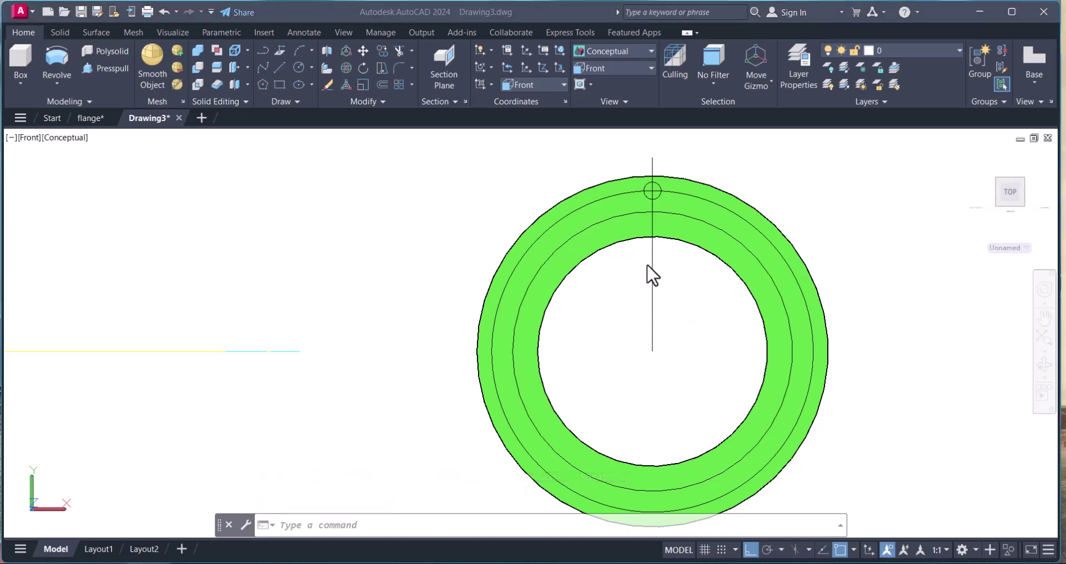
left_click(385, 519)
key("Escape")
Rotate the bolt-hole circle 11.5° about the flange centre
type("ro")
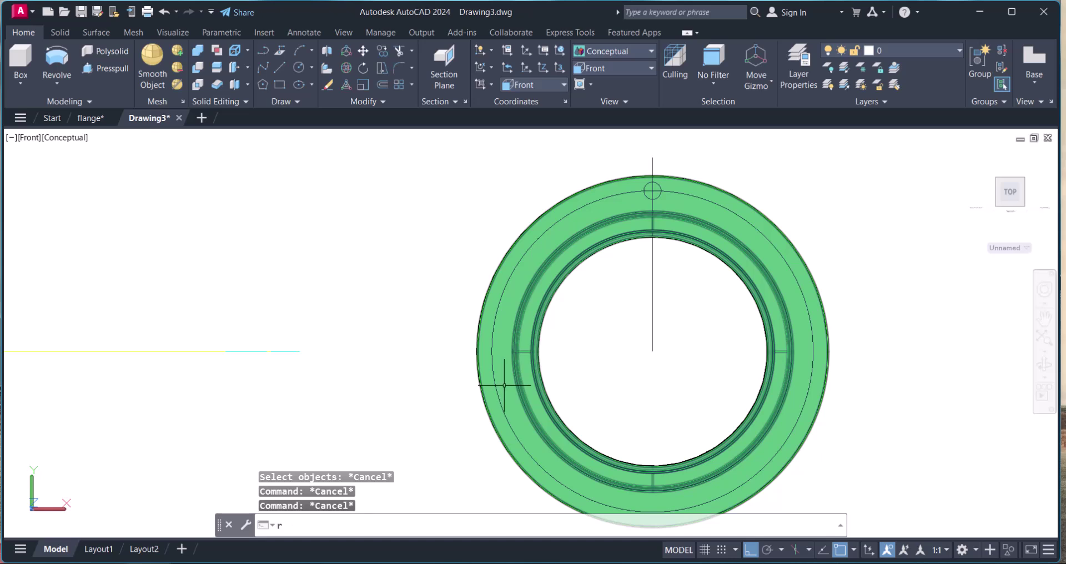
key("Return")
left_click(581, 155)
left_click(717, 257)
key("Return")
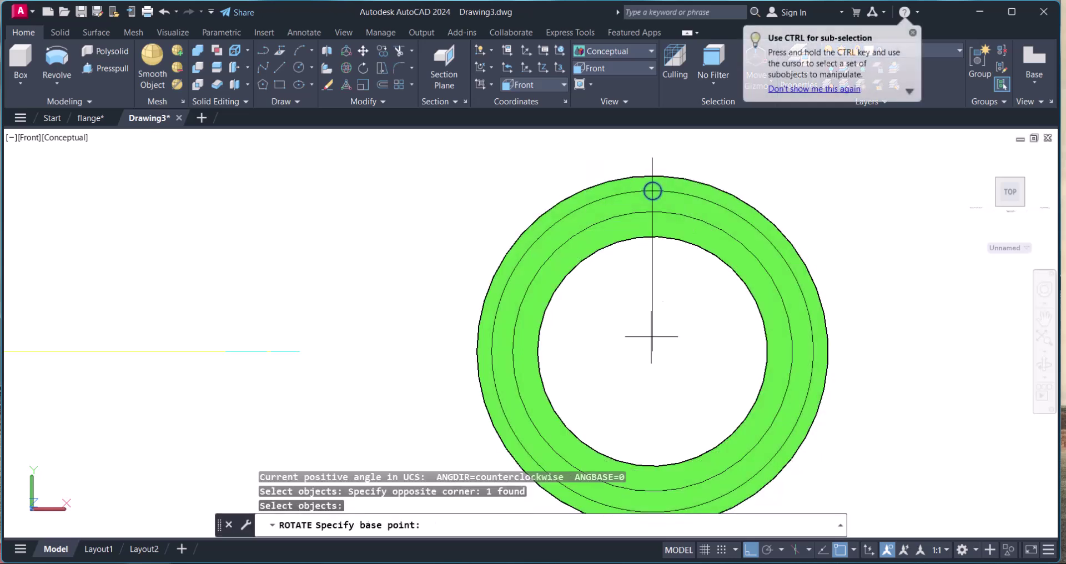
left_click(653, 352)
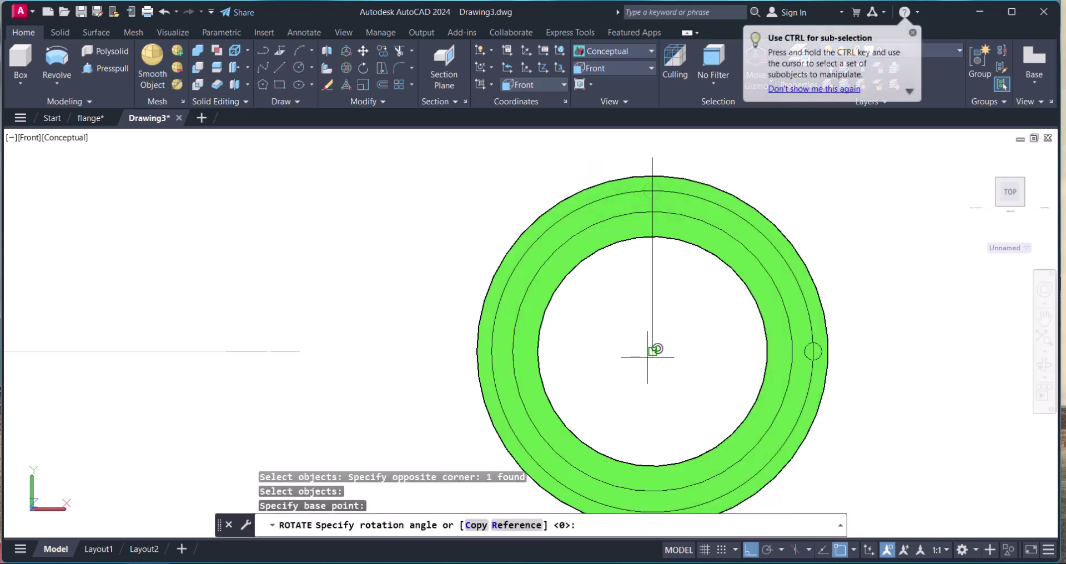
type("11.5")
key("Return")
key("Escape")
key("Escape")
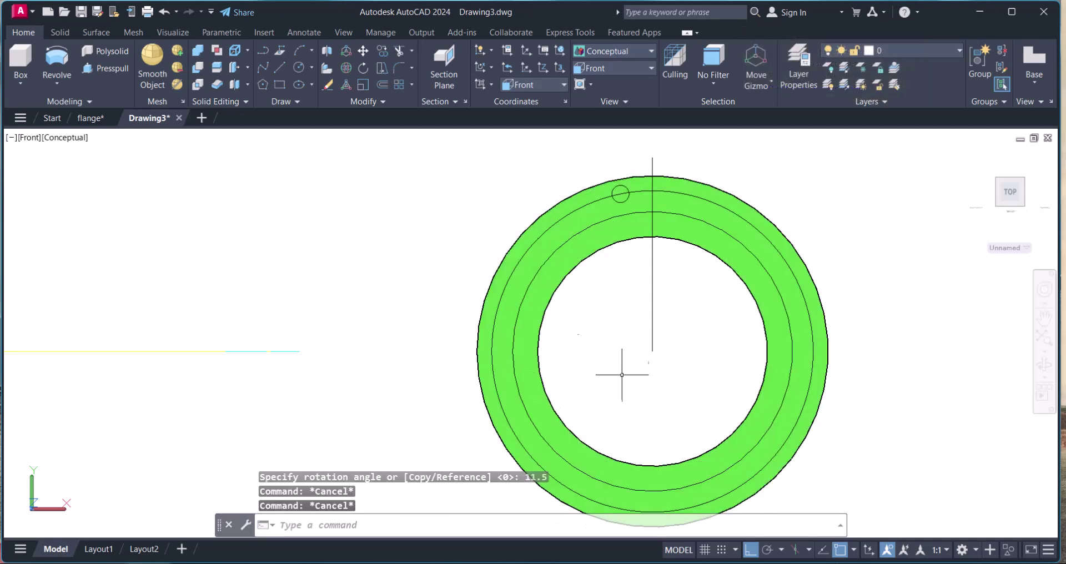
Orbit the flange ring into a 3D view
type("a")
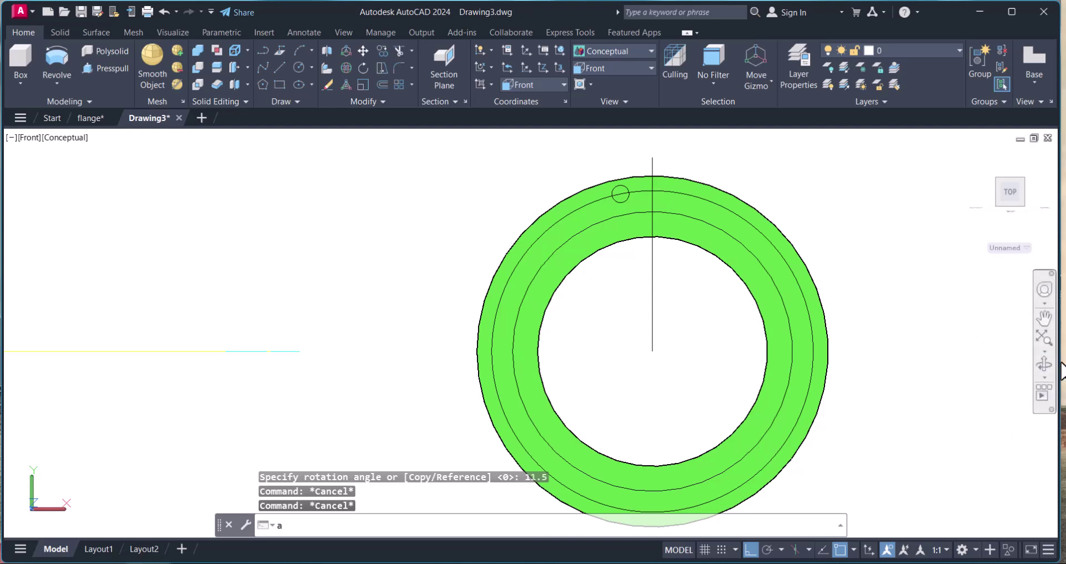
left_click(1044, 364)
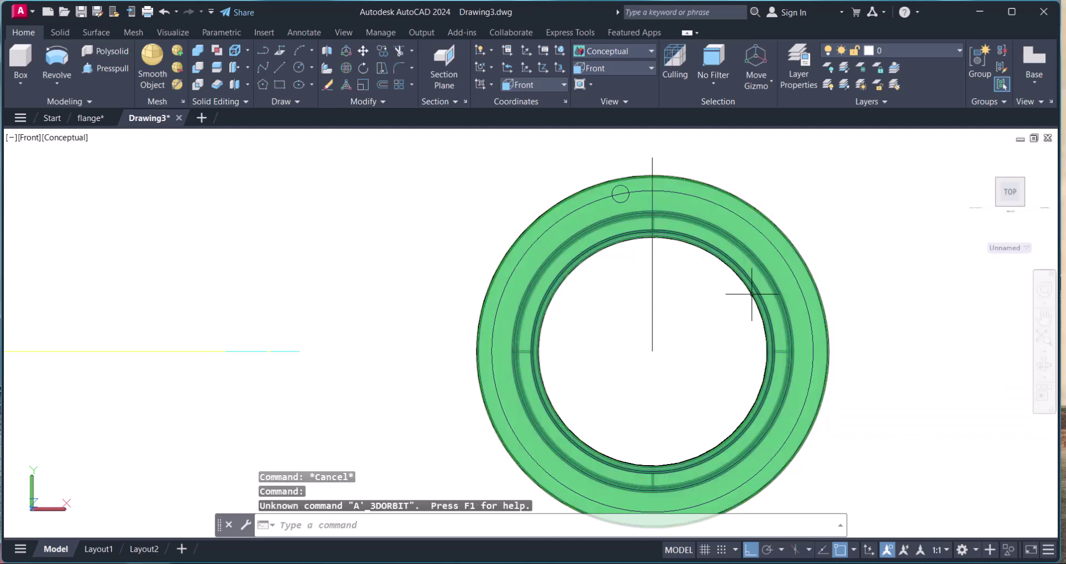
key("Escape")
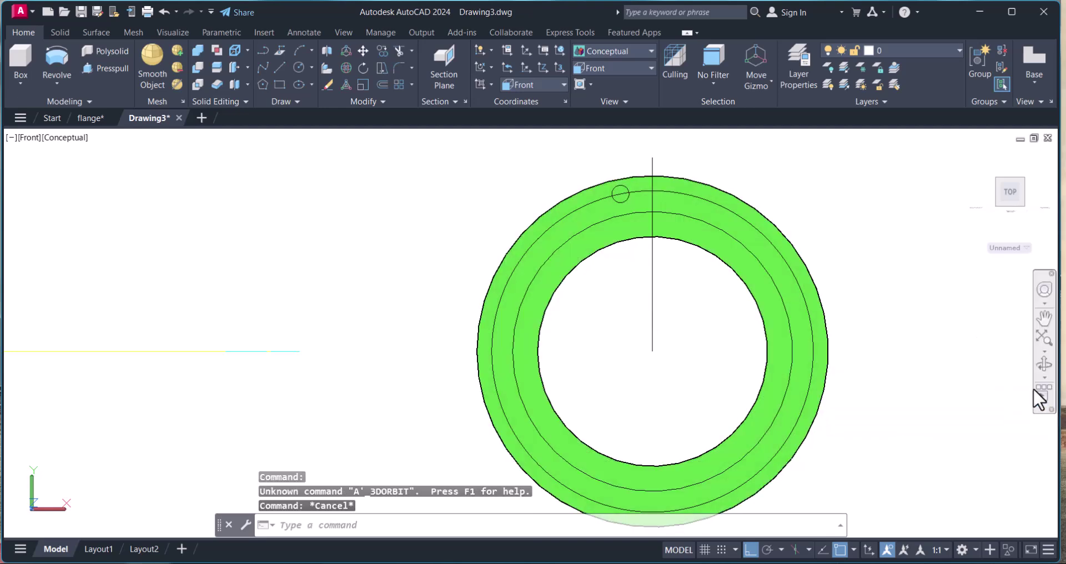
left_click(1046, 368)
left_click_drag(609, 316, 581, 307)
key("Escape")
Start Extrude from the Revolve flyout and select the small bolt-hole circle
left_click(51, 84)
left_click(58, 107)
left_click(552, 231)
right_click(560, 244)
left_click(568, 248)
key("Escape")
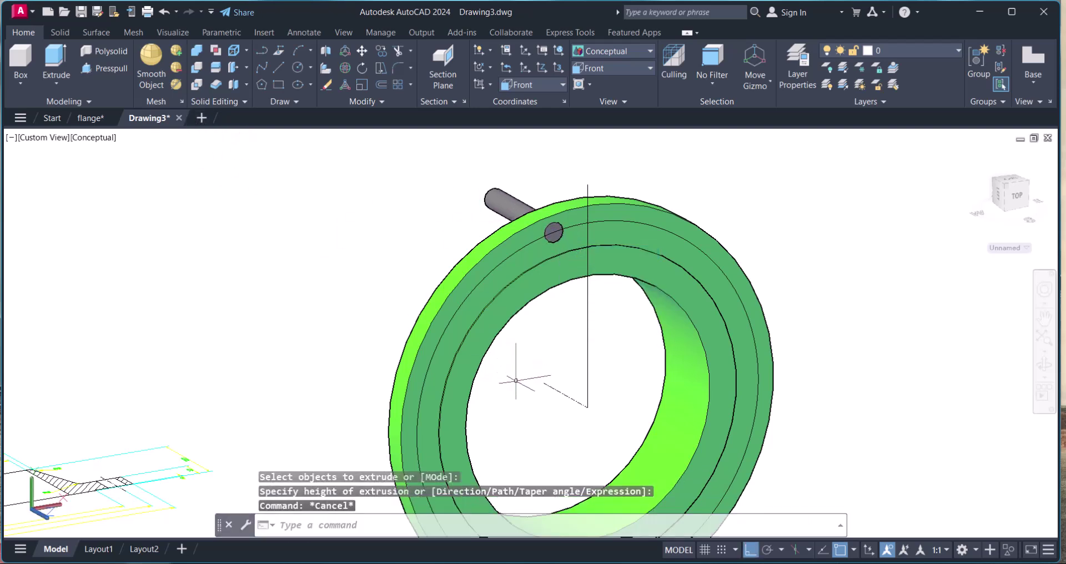
Polar-array the bolt cylinder into 16 copies around the flange ring's centre with AR
type("ar")
key("Return")
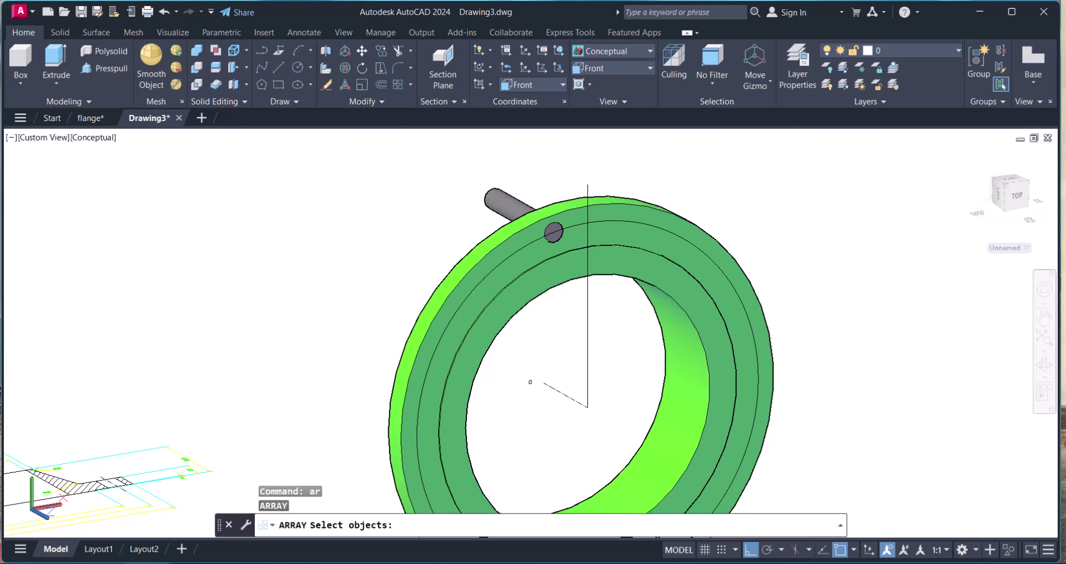
left_click(480, 213)
key("Return")
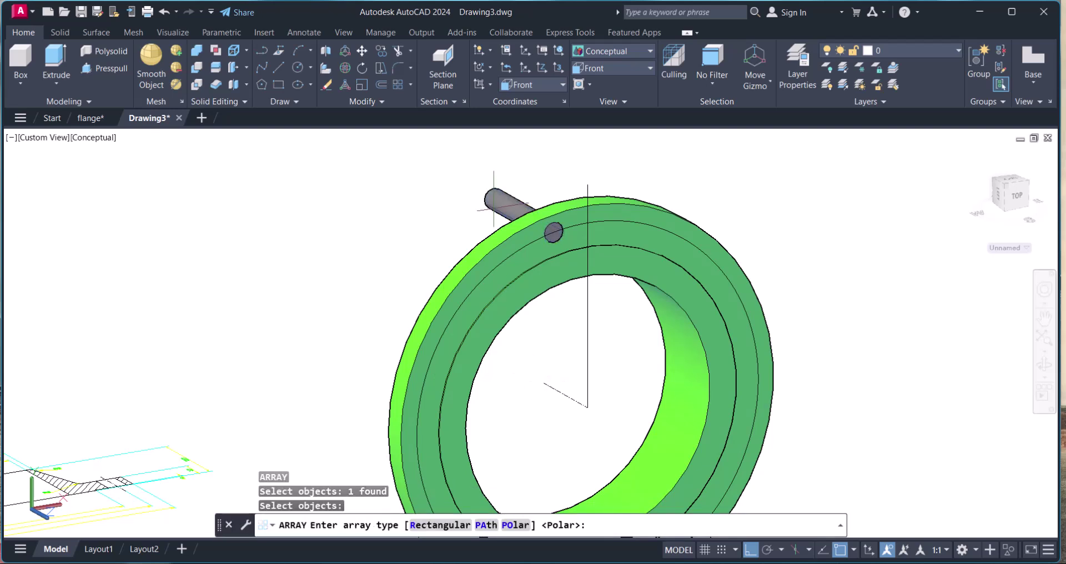
key("Return")
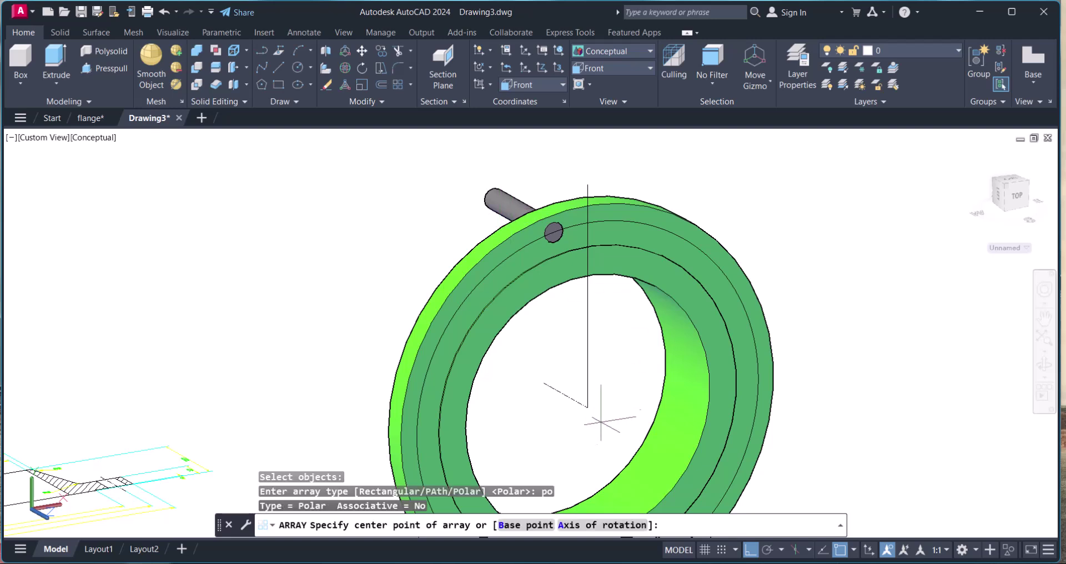
left_click(588, 408)
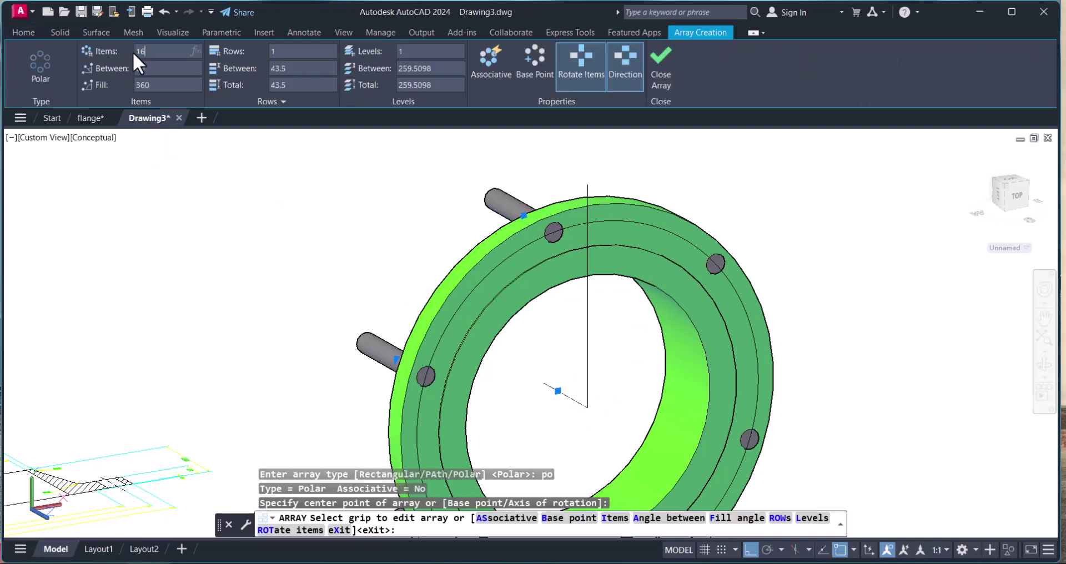
key("Return")
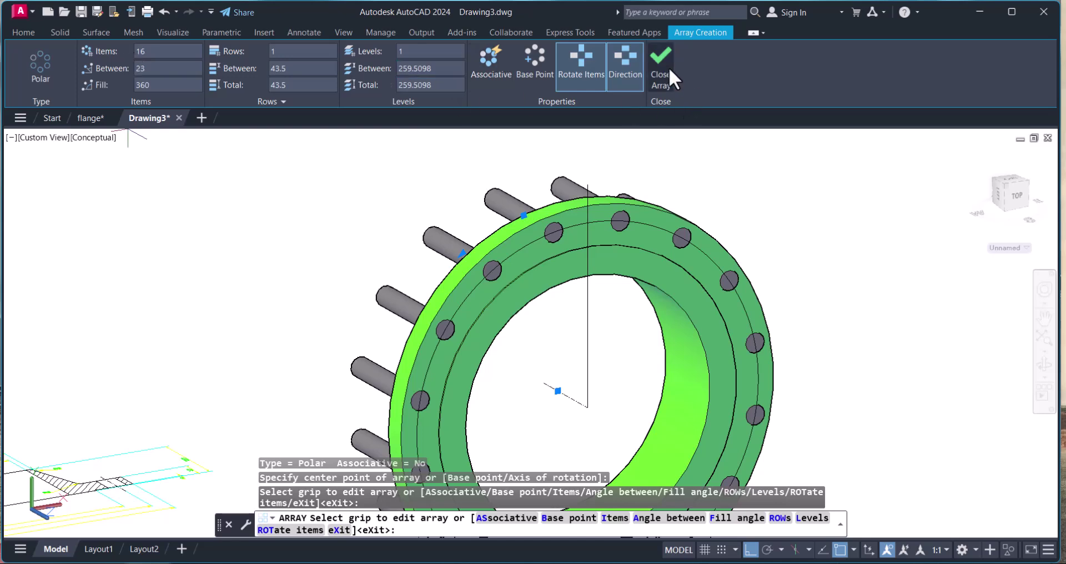
left_click(665, 65)
scroll(524, 323, "down", 3)
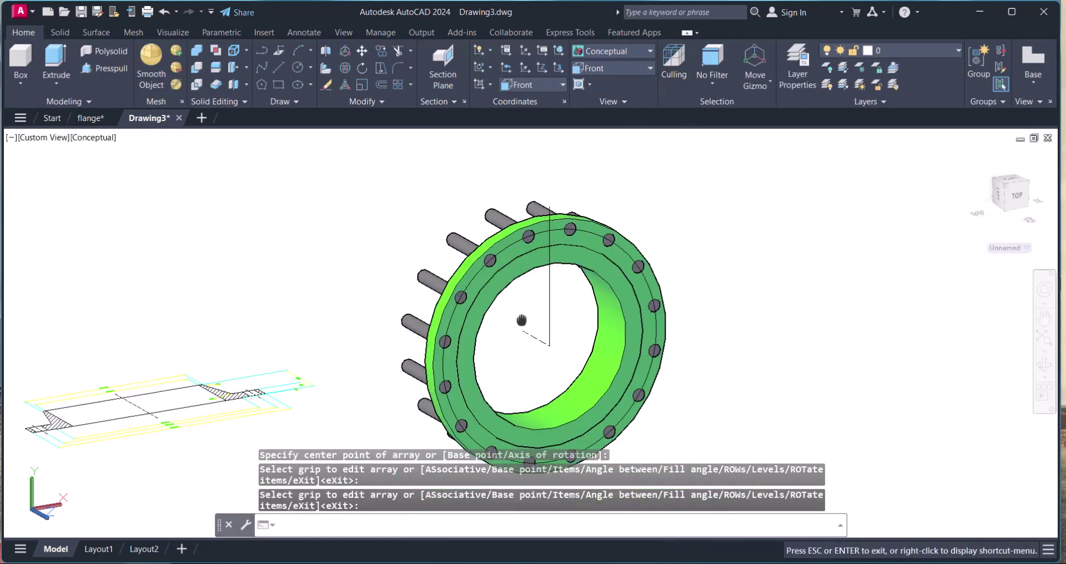
scroll(524, 323, "up", 2)
key("Escape")
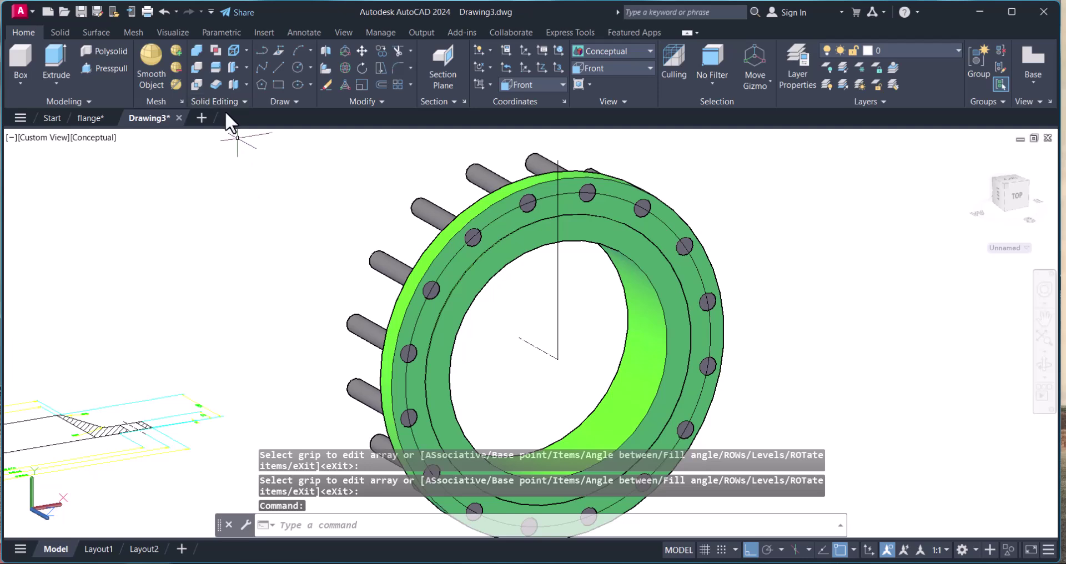
left_click(197, 67)
left_click(463, 305)
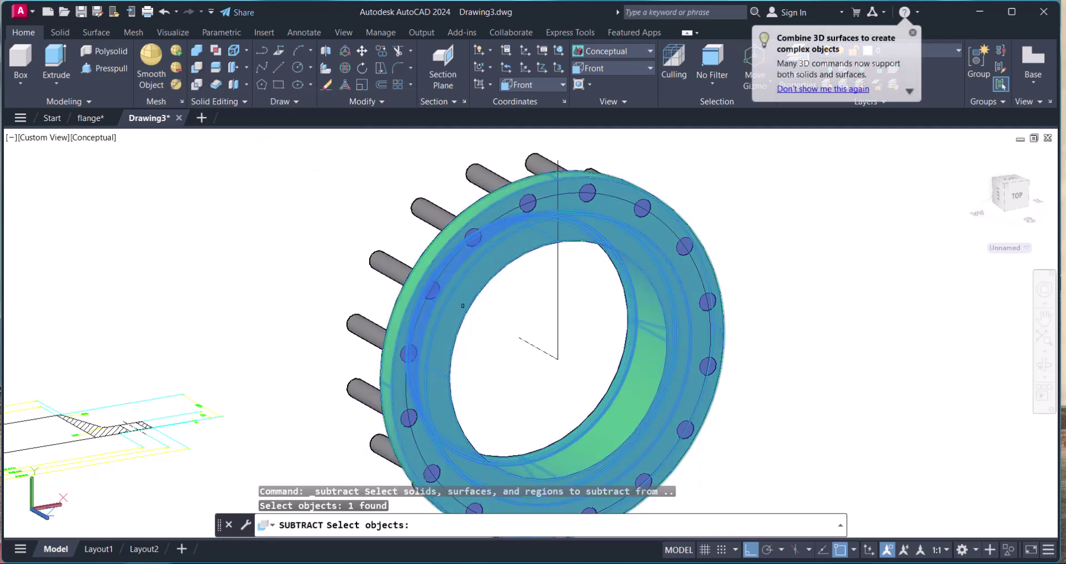
key("Return")
left_click(404, 274)
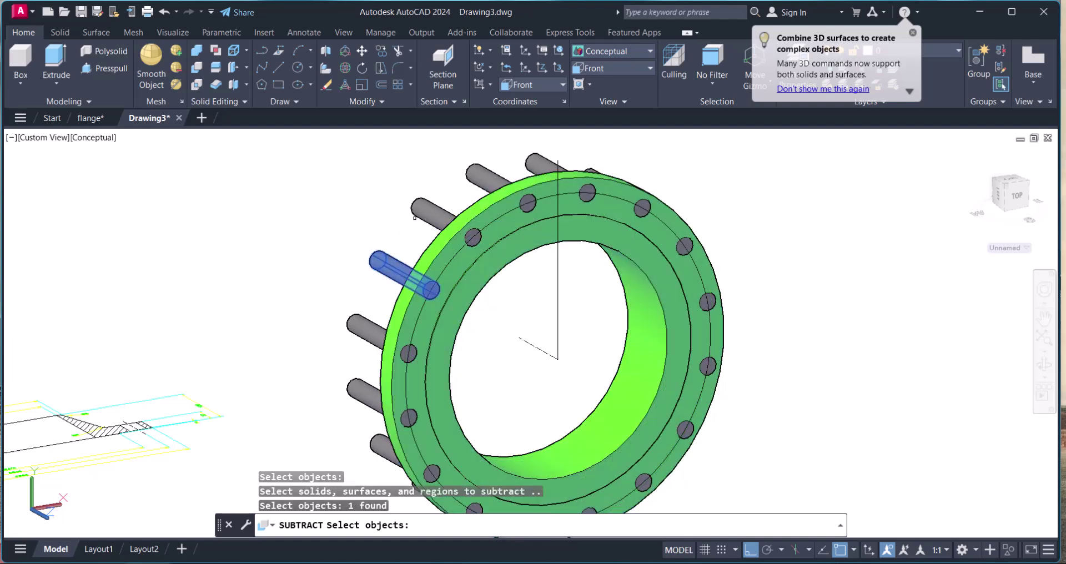
left_click(446, 219)
left_click(476, 179)
left_click(530, 162)
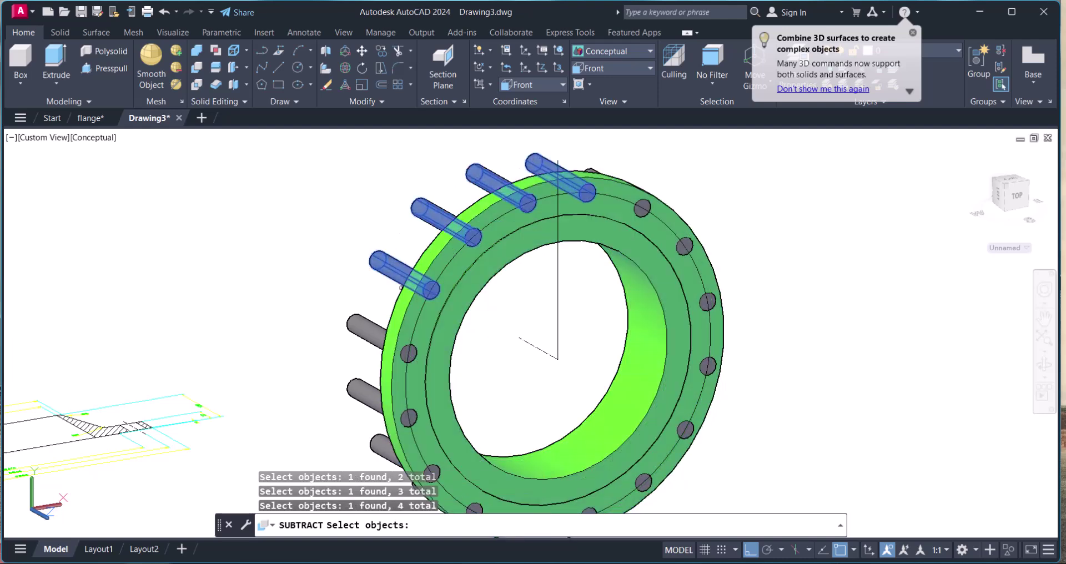
left_click(369, 322)
left_click(366, 392)
middle_click_drag(376, 453, 397, 403)
left_click(397, 404)
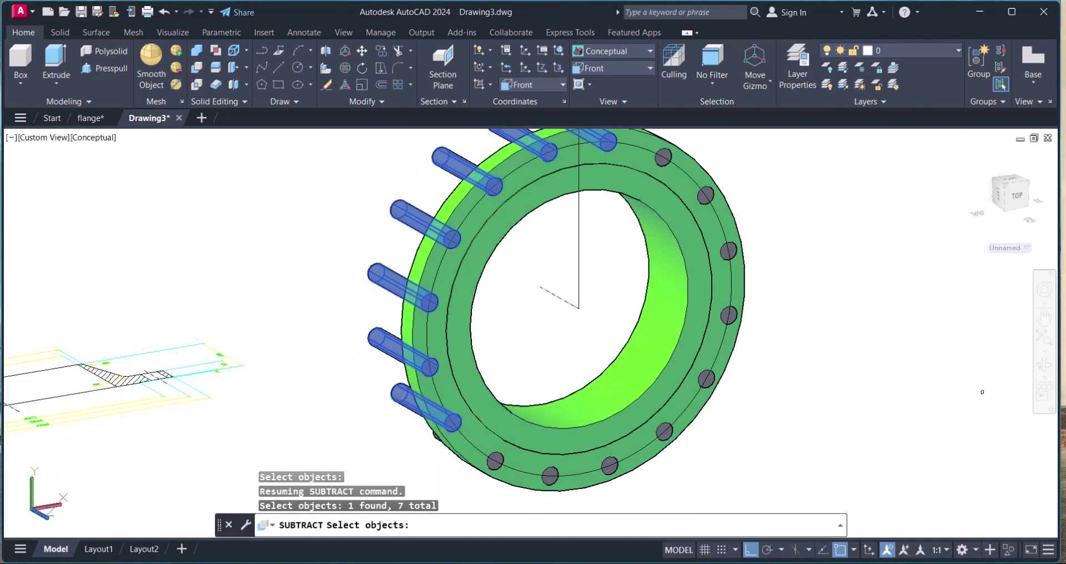
left_click(1044, 367)
mouse_move(554, 311)
left_mouse_down()
mouse_move(519, 305)
mouse_move(609, 328)
mouse_move(467, 399)
mouse_move(400, 374)
mouse_move(488, 381)
mouse_move(458, 404)
mouse_move(643, 326)
mouse_move(583, 364)
left_mouse_up()
key("Escape")
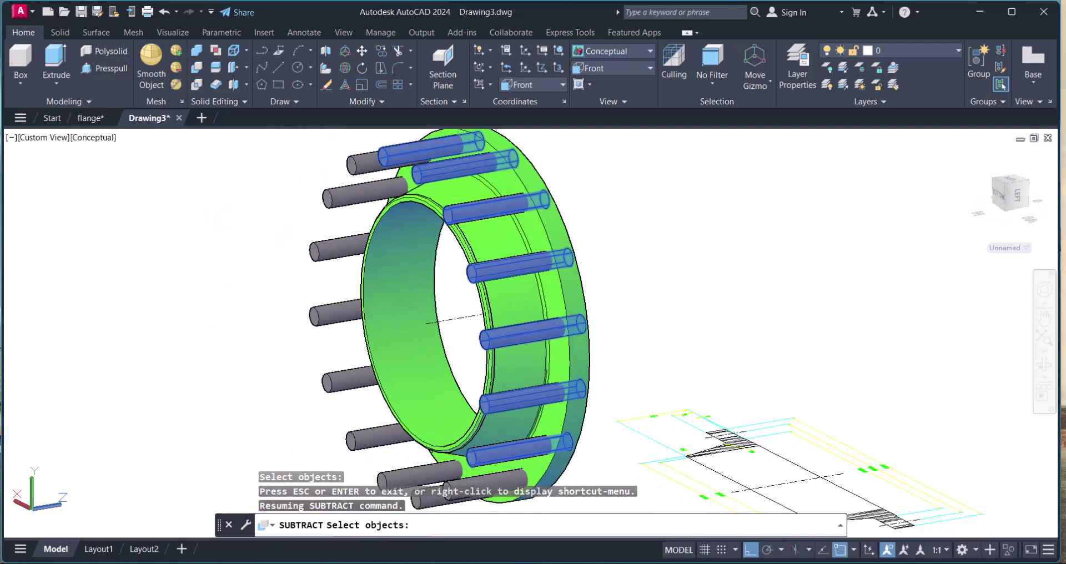
left_click(409, 479)
middle_click_drag(409, 480, 444, 463, "shift")
left_click(457, 459)
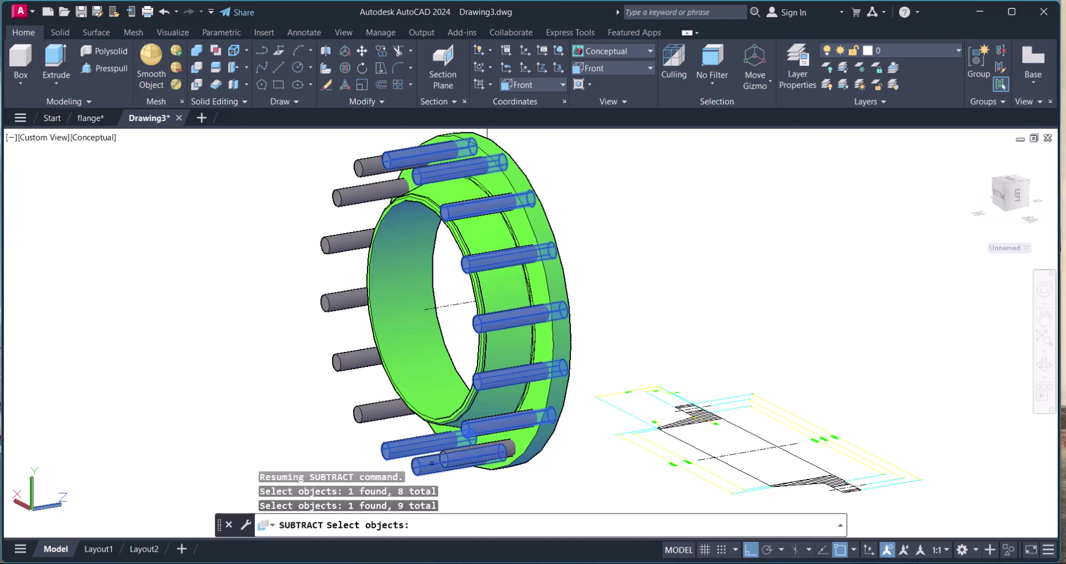
left_click(458, 457)
left_click(400, 410)
left_click(367, 358)
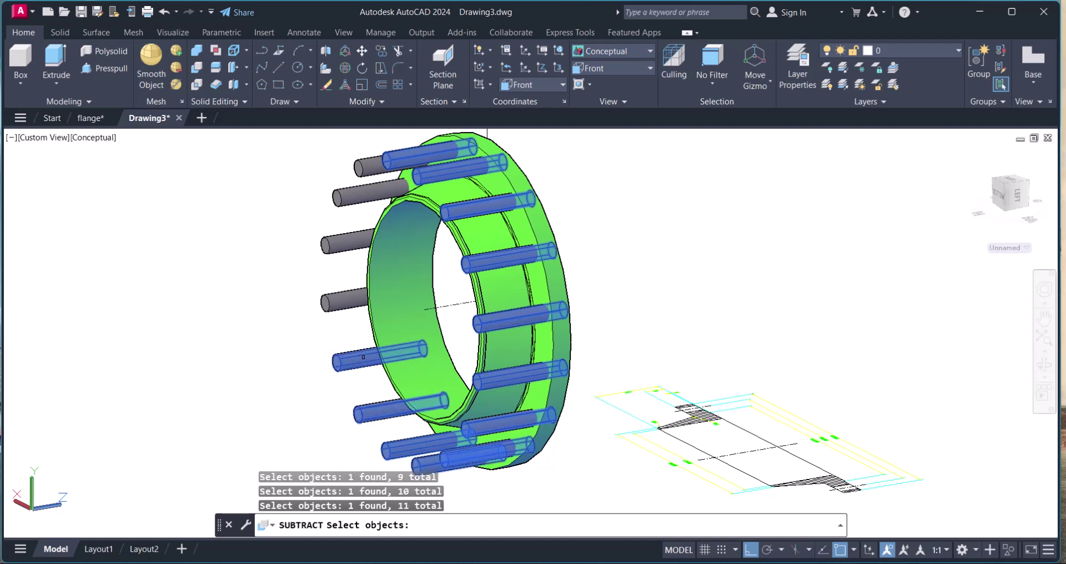
left_click(350, 304)
left_click(344, 243)
left_click(355, 196)
left_click(361, 167)
key("Escape")
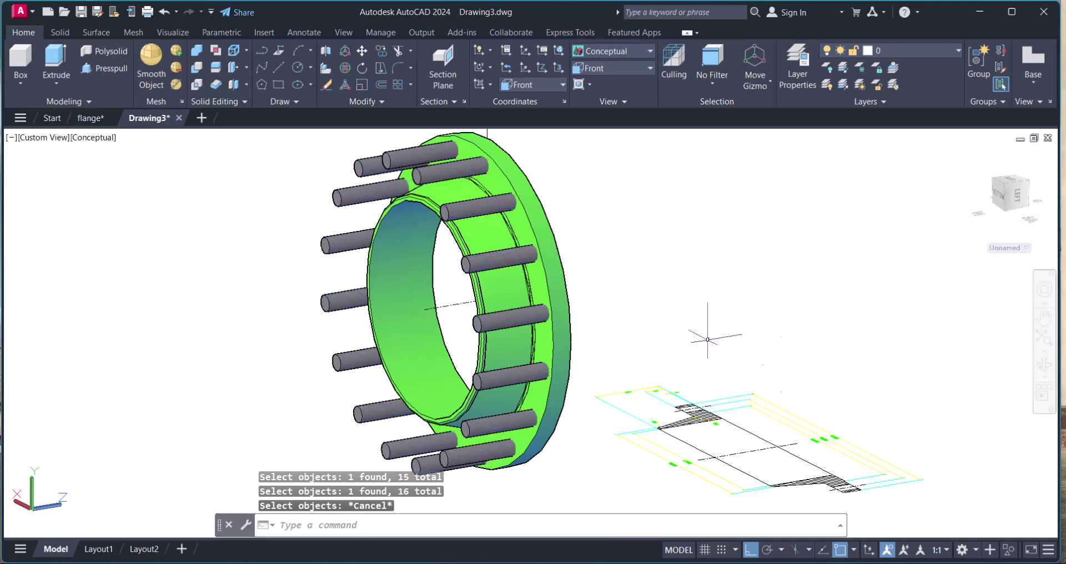
left_click(1044, 366)
mouse_move(511, 341)
left_mouse_down()
mouse_move(580, 350)
mouse_move(585, 321)
mouse_move(538, 305)
mouse_move(523, 319)
mouse_move(763, 376)
mouse_move(507, 476)
left_mouse_up()
key("Escape")
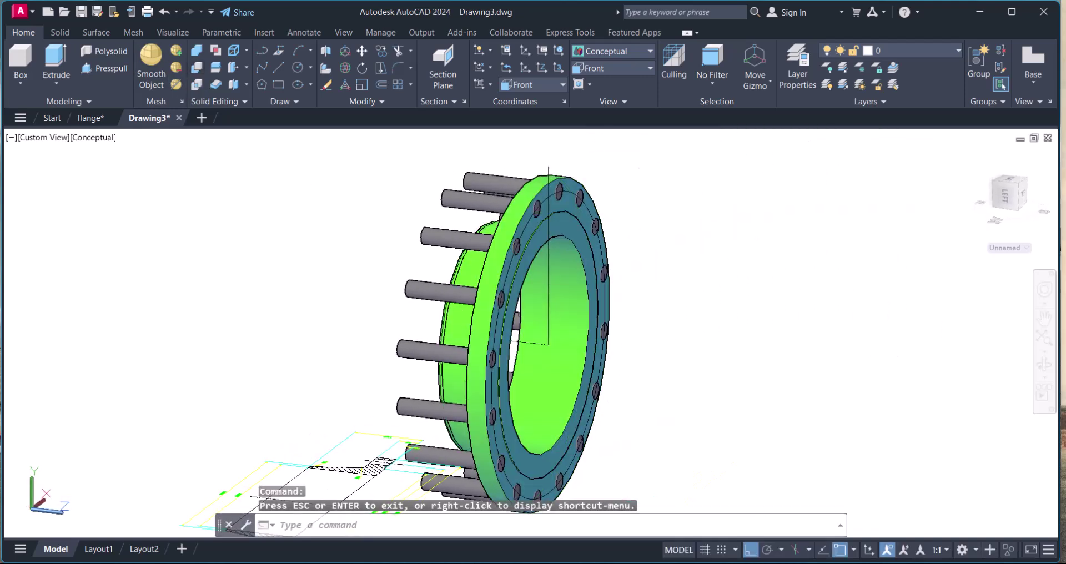
Subtract the first four bolt cylinders from the flange
left_click(196, 67)
left_click(499, 261)
key("Return")
left_click(453, 298)
left_click(469, 237)
left_click(478, 204)
left_click(484, 181)
key("Return")
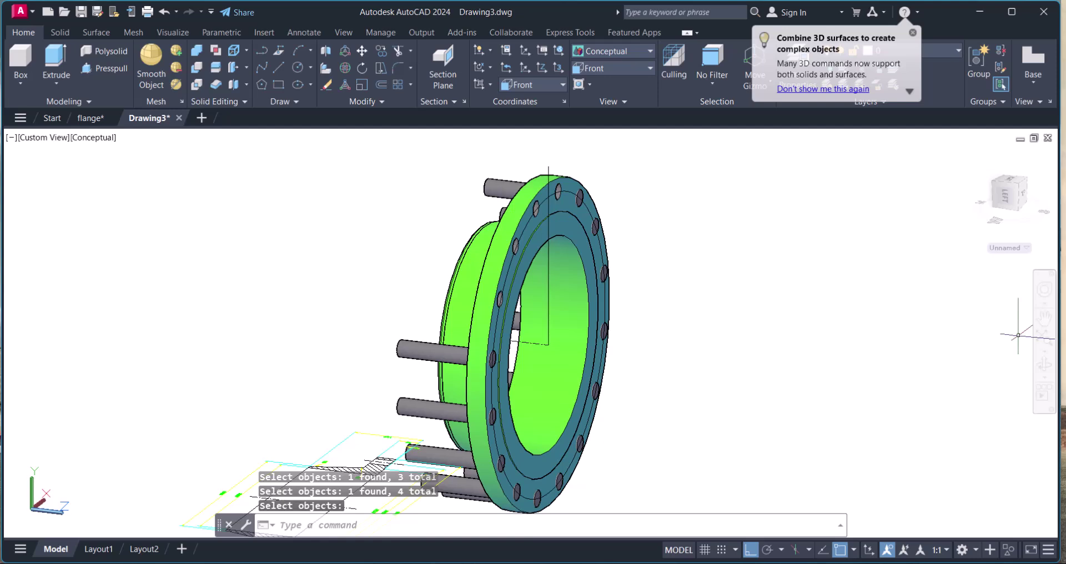
Subtract five more bolt cylinders from the flange to cut additional holes
left_click(1047, 363)
left_click_drag(468, 293, 680, 389)
key("Escape")
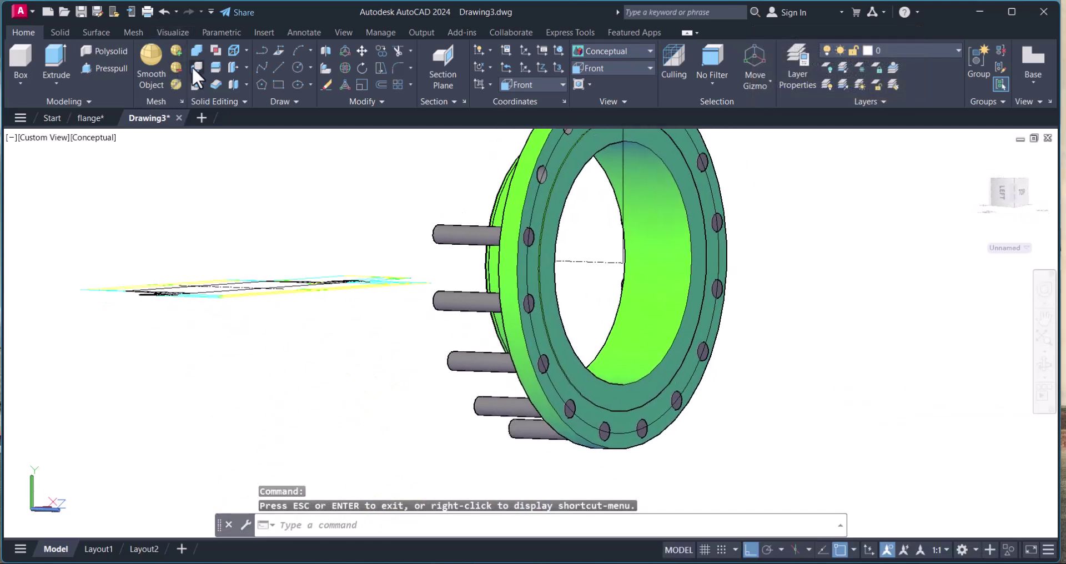
left_click(191, 66)
left_click(555, 318)
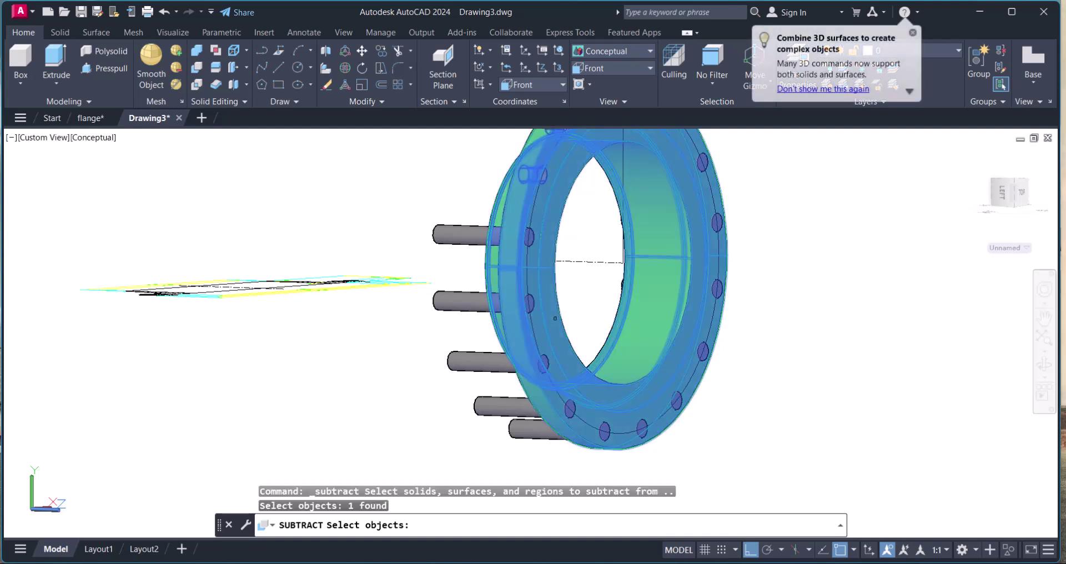
key("Return")
left_click(463, 234)
left_click(464, 301)
left_click(461, 361)
left_click(491, 406)
left_click(525, 436)
key("Return")
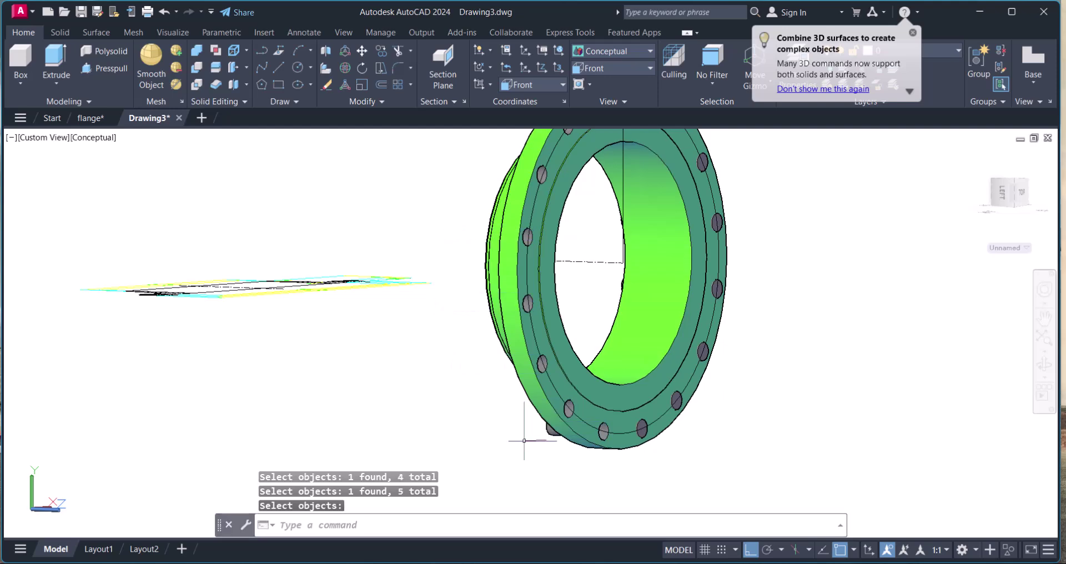
Subtract the remaining seven bolt cylinders, then orbit to view the flange at an angle
left_click(1045, 365)
left_click_drag(620, 318, 431, 267)
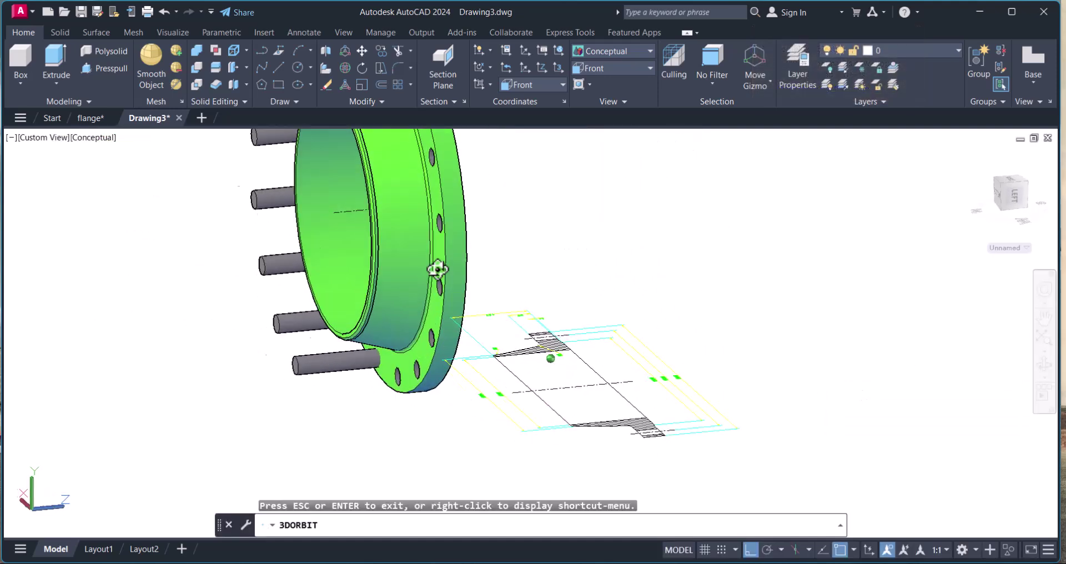
middle_click_drag(431, 267, 543, 323)
left_click_drag(543, 323, 190, 122)
key("Escape")
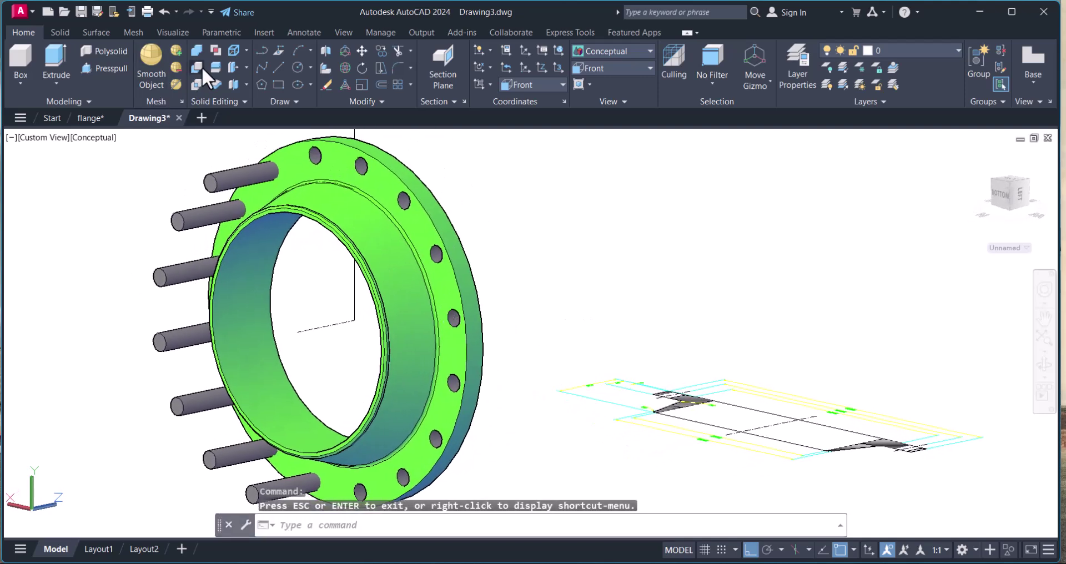
left_click(200, 65)
left_click(309, 196)
key("Return")
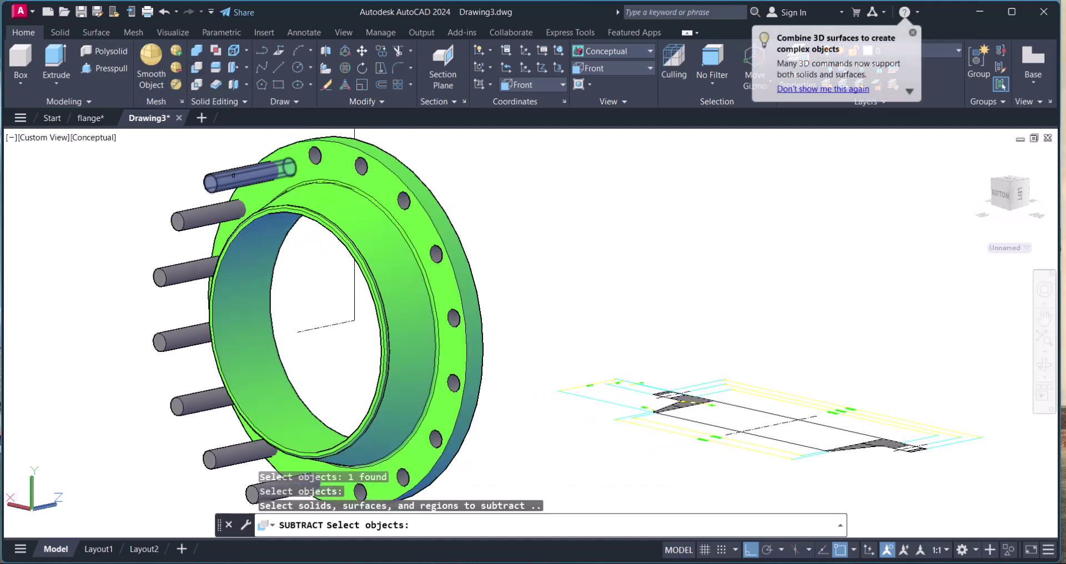
left_click(261, 173)
left_click(214, 214)
left_click(145, 250)
left_click(248, 294)
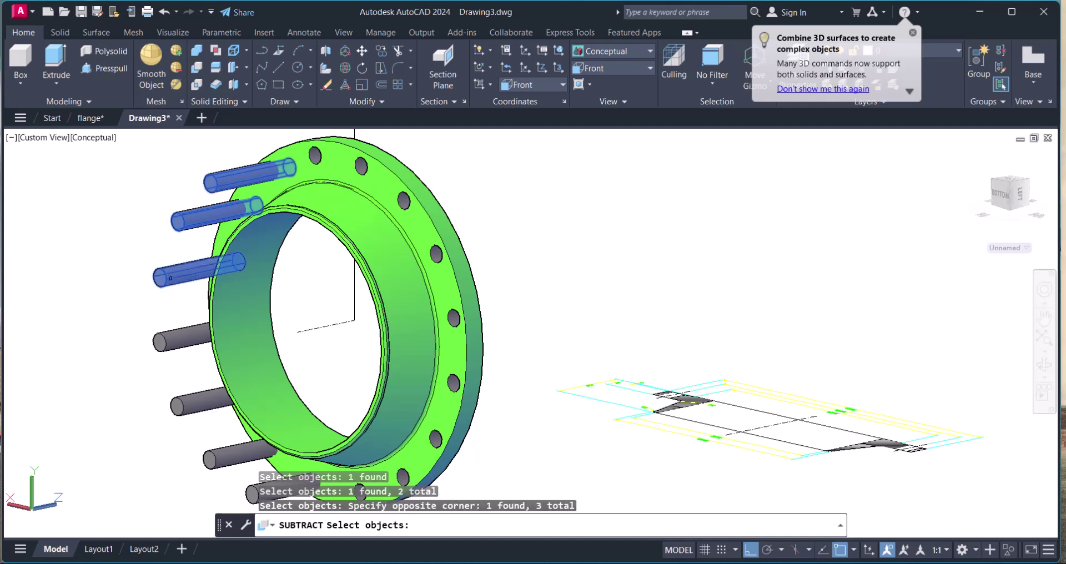
left_click(164, 336)
left_click(217, 398)
left_click(247, 453)
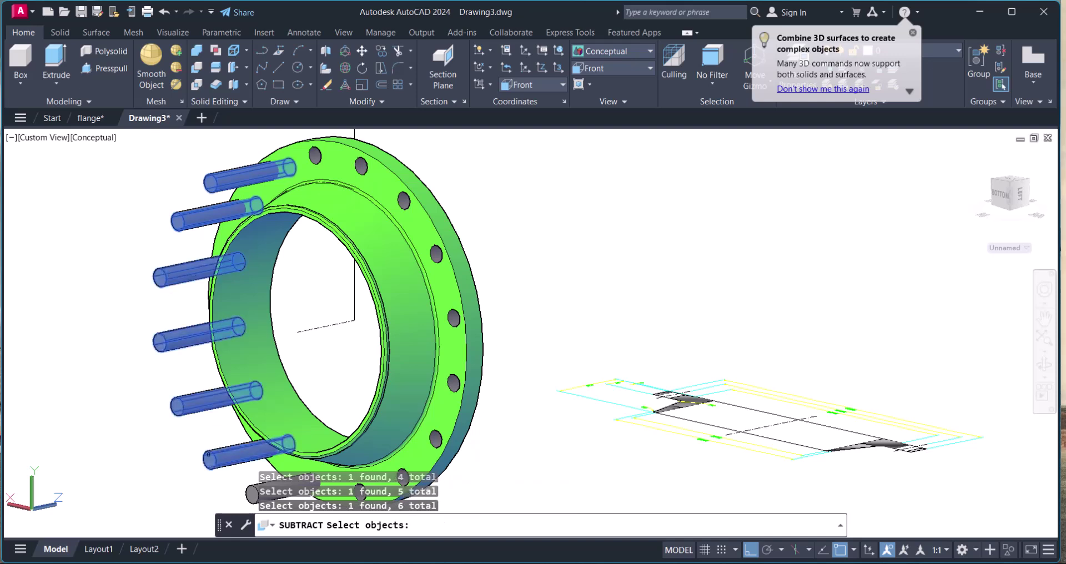
left_click(251, 494)
key("Return")
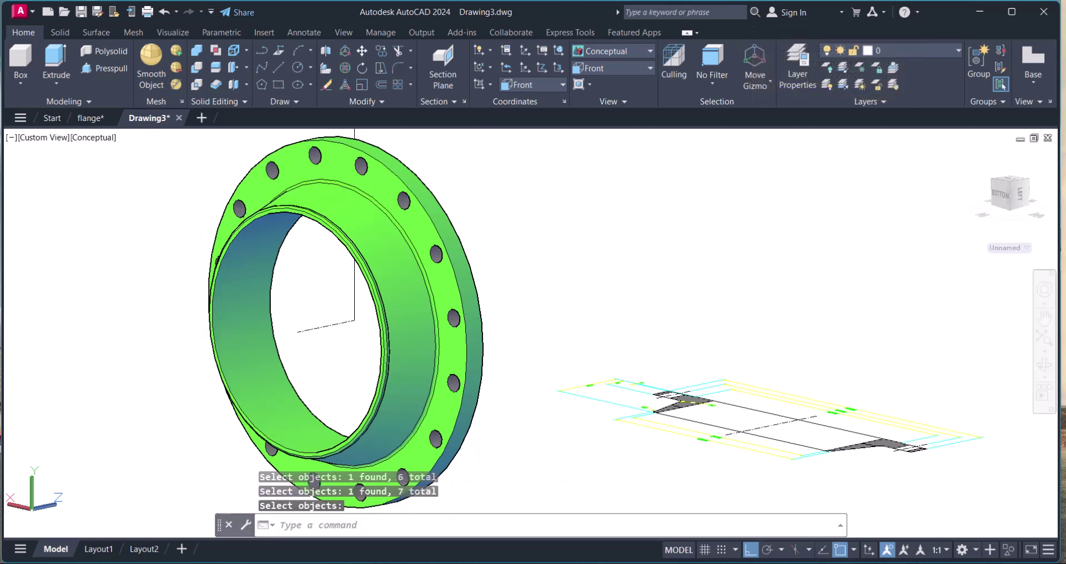
left_click(1048, 365)
left_click_drag(352, 291, 495, 172)
Switch to the Top view and erase the 2D profile drawing with a crossing window
key("Escape")
left_click(648, 68)
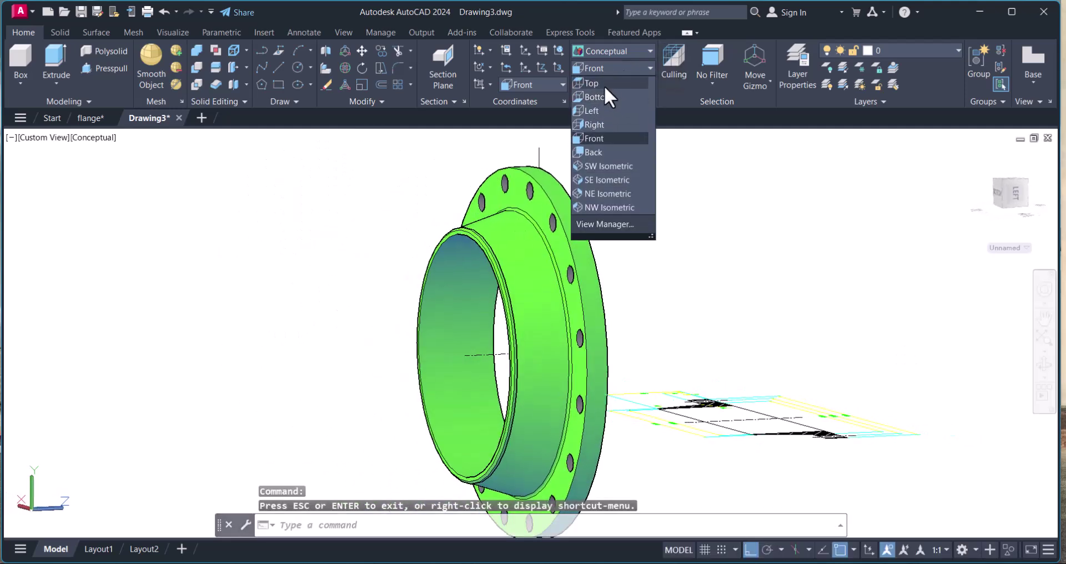
left_click(605, 84)
scroll(561, 302, "down", 3)
key("Escape")
type("e")
key("Return")
left_click(549, 425)
left_click(201, 202)
key("Return")
key("Escape")
key("Escape")
Move the flange further to the left
type("m")
key("Return")
left_click(774, 315)
key("Return")
left_click(774, 311)
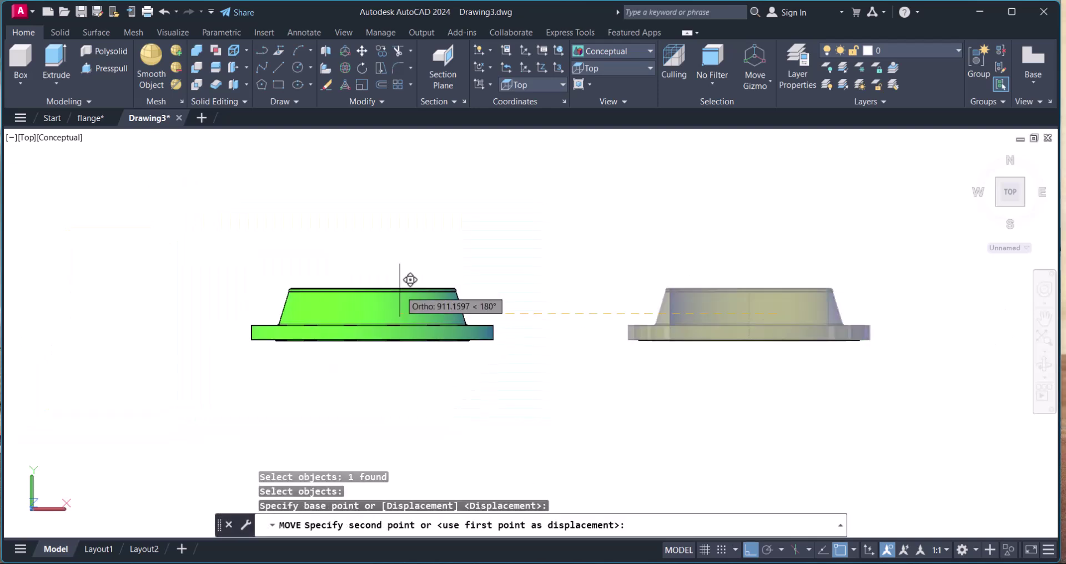
left_click(397, 312)
key("Escape")
key("Escape")
Erase the leftover dashed vertical line and the stray horizontal line
type("e")
key("Return")
left_click(525, 237)
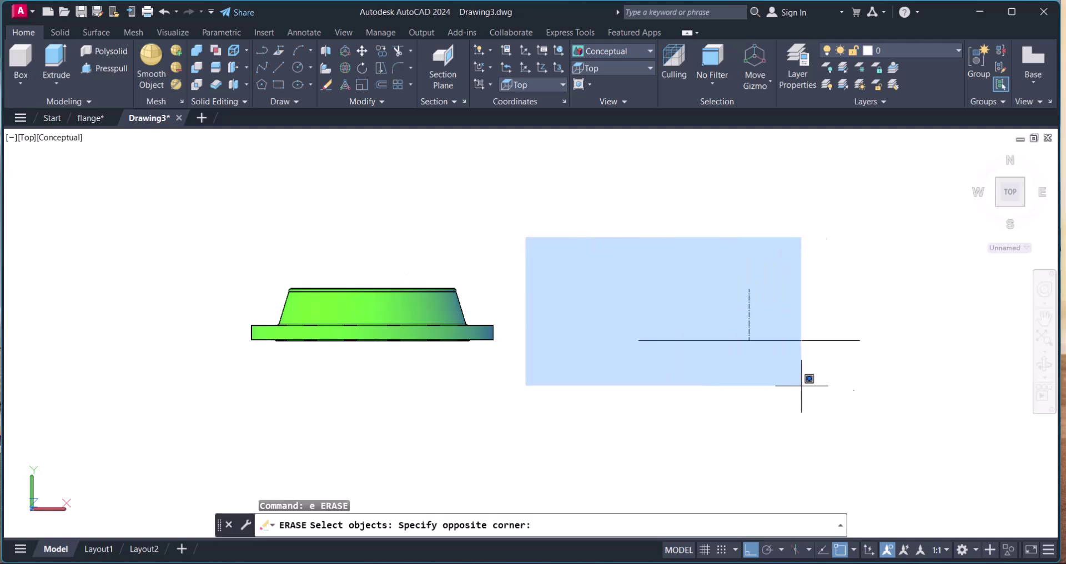
left_click(821, 414)
key("Return")
left_click(853, 395)
left_click(789, 289)
type("e")
key("Return")
key("Return")
key("Escape")
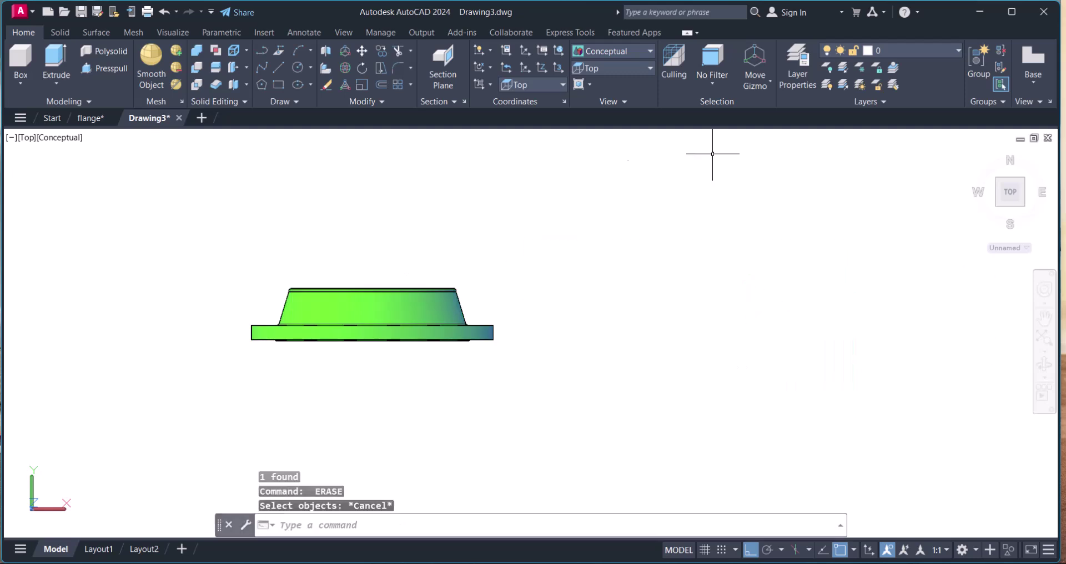
key("Escape")
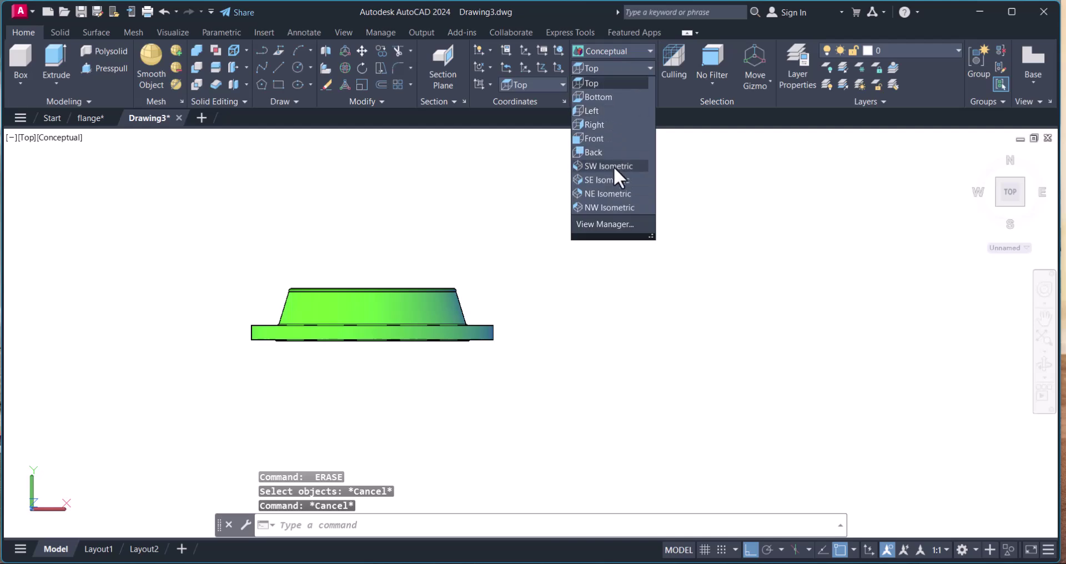
Switch to the SW Isometric view and zoom to frame the flange
left_click(614, 169)
scroll(431, 405, "up", 5)
scroll(477, 378, "down", 4)
scroll(527, 344, "up", 3)
scroll(528, 334, "down", 4)
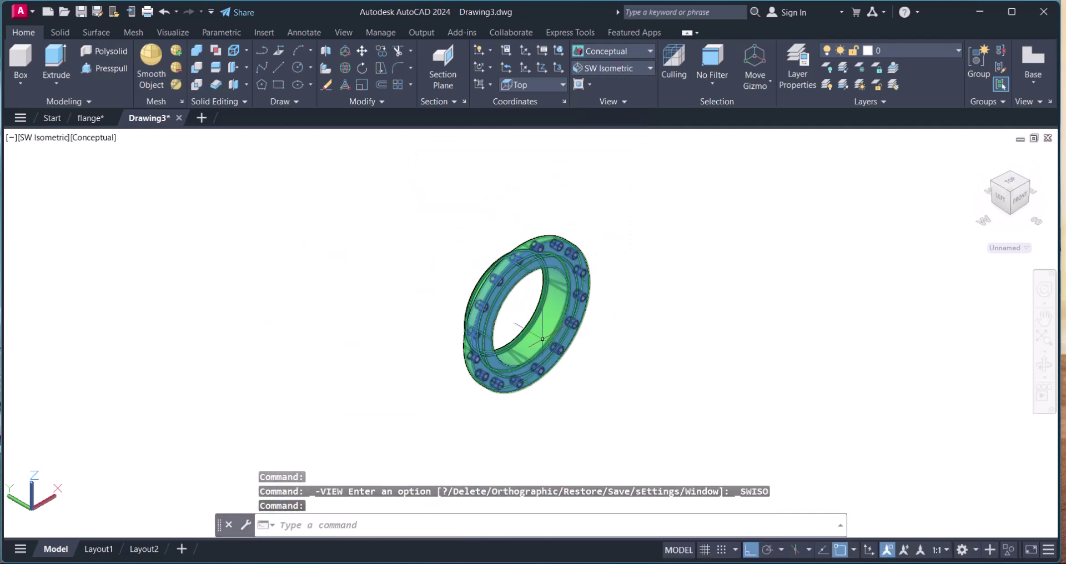
scroll(648, 434, "up", 2)
key("Escape")
scroll(650, 411, "up", 2)
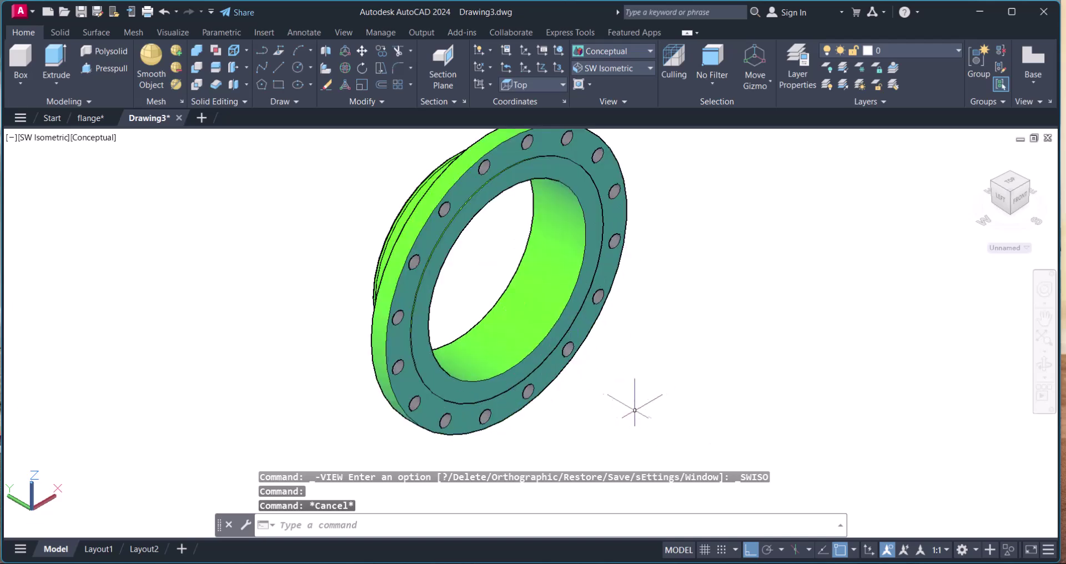
scroll(584, 378, "up", 2)
scroll(595, 364, "down", 2)
key("Escape")
Open the Materials Browser with MAT and apply Aluminum - Polished to the flange
left_click(429, 525)
type("mat")
key("Return")
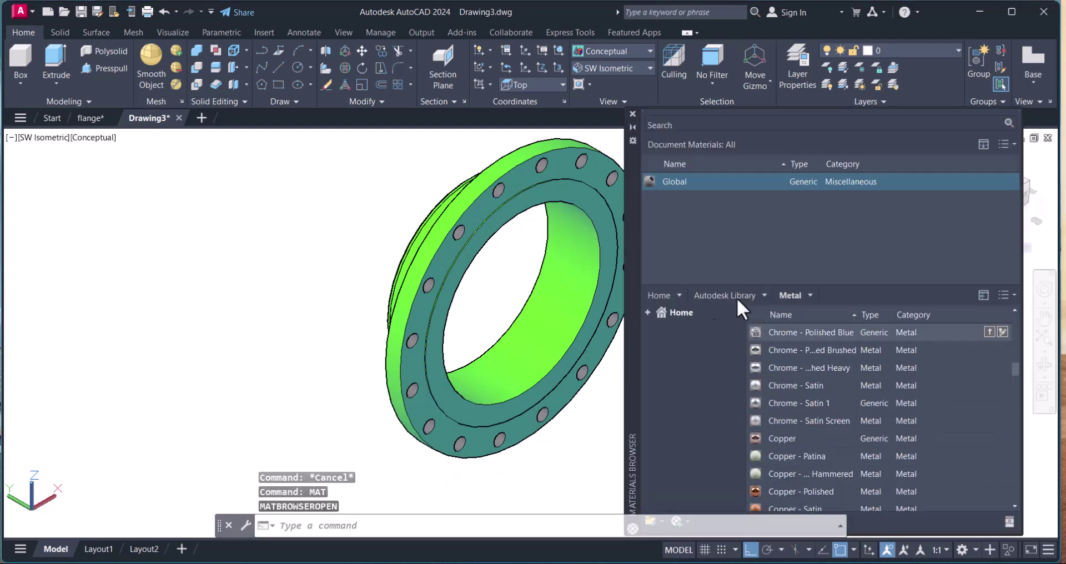
scroll(833, 389, "up", 2)
scroll(879, 432, "up", 8)
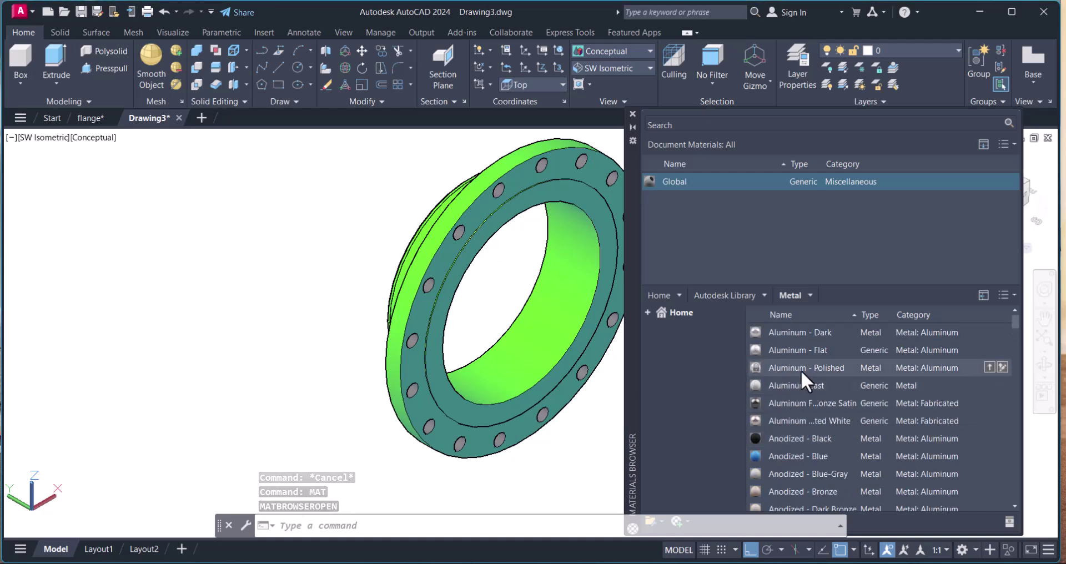
left_click_drag(801, 366, 724, 329)
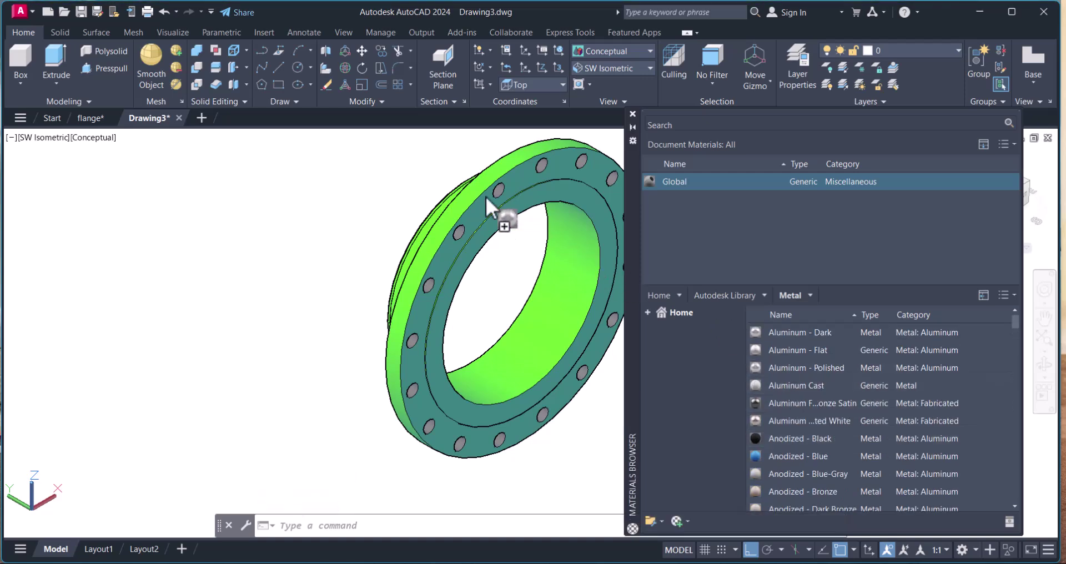
left_click_drag(485, 196, 485, 197)
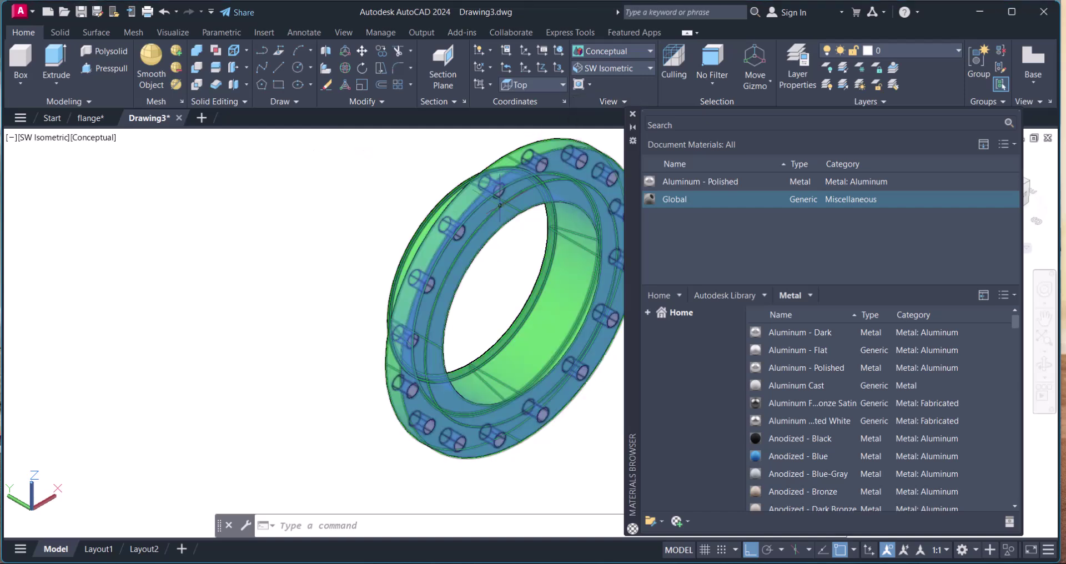
Set the visual style to Realistic and orbit to a more side-on view
left_click(610, 51)
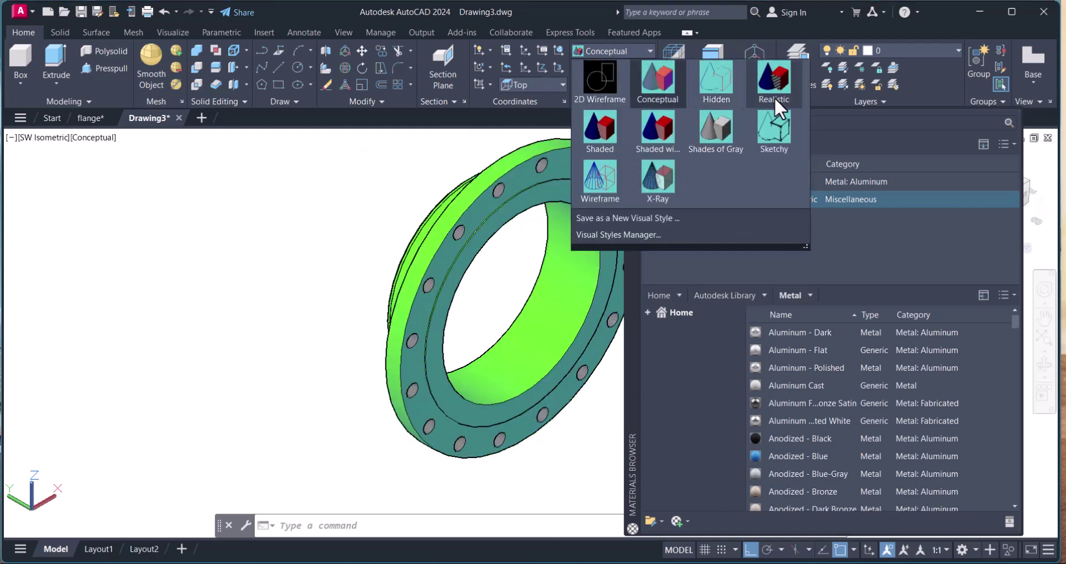
left_click(778, 74)
middle_click_drag(506, 298, 362, 326)
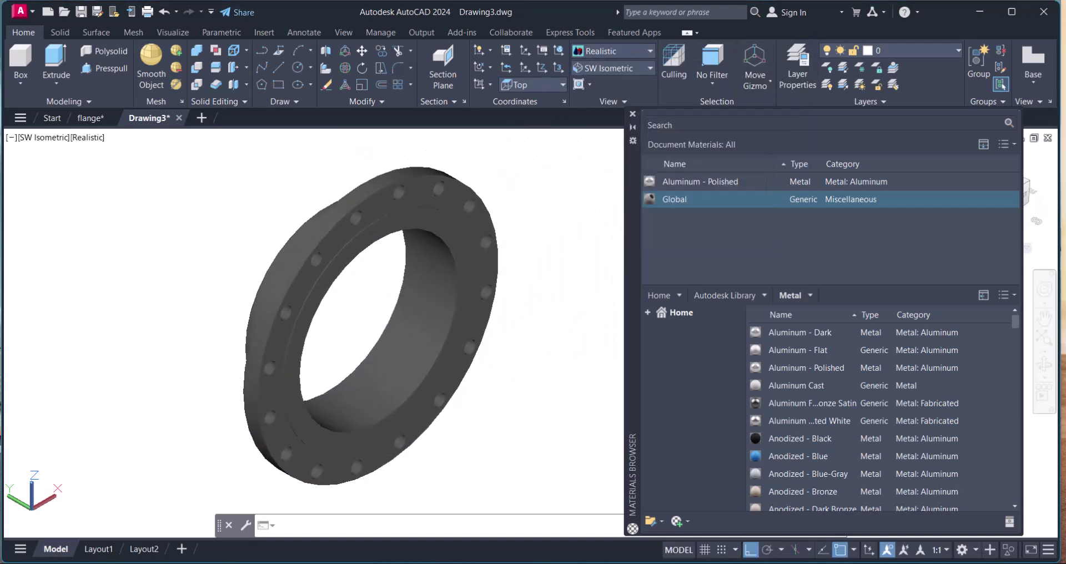
left_click(1044, 364)
left_click_drag(500, 356, 378, 341)
key("Escape")
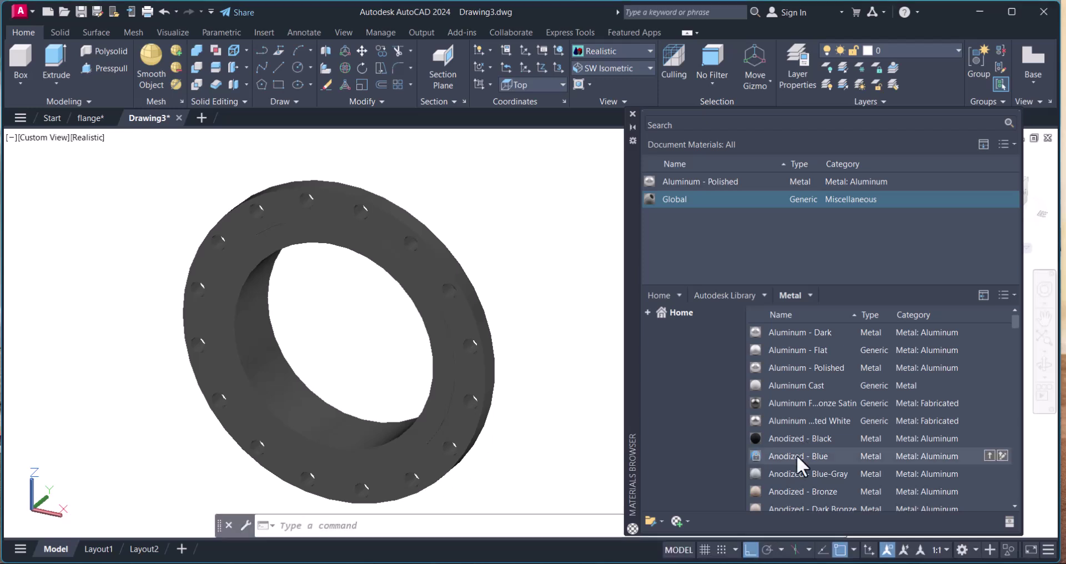
Apply Anodized - Blue, then replace it with Anodized - Red on the flange
left_click_drag(795, 457, 439, 368)
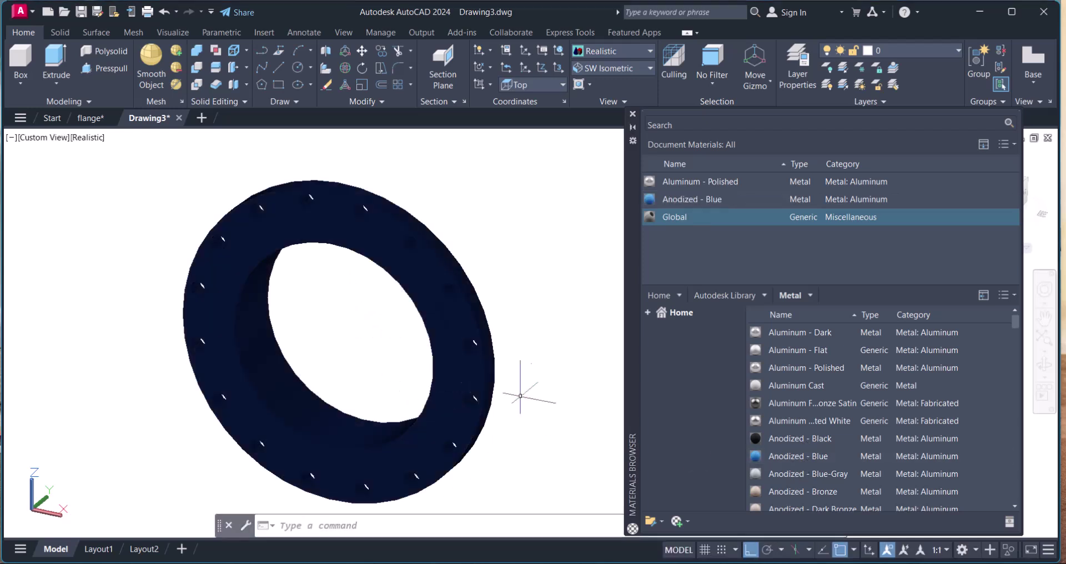
scroll(881, 461, "down", 3)
left_click_drag(806, 448, 483, 378)
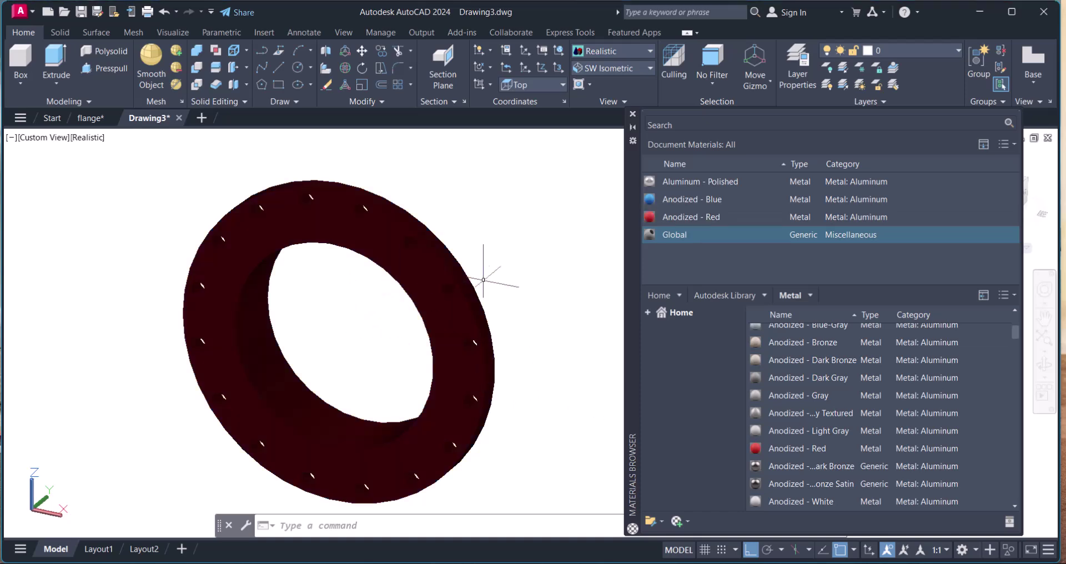
middle_click_drag(373, 294, 420, 283)
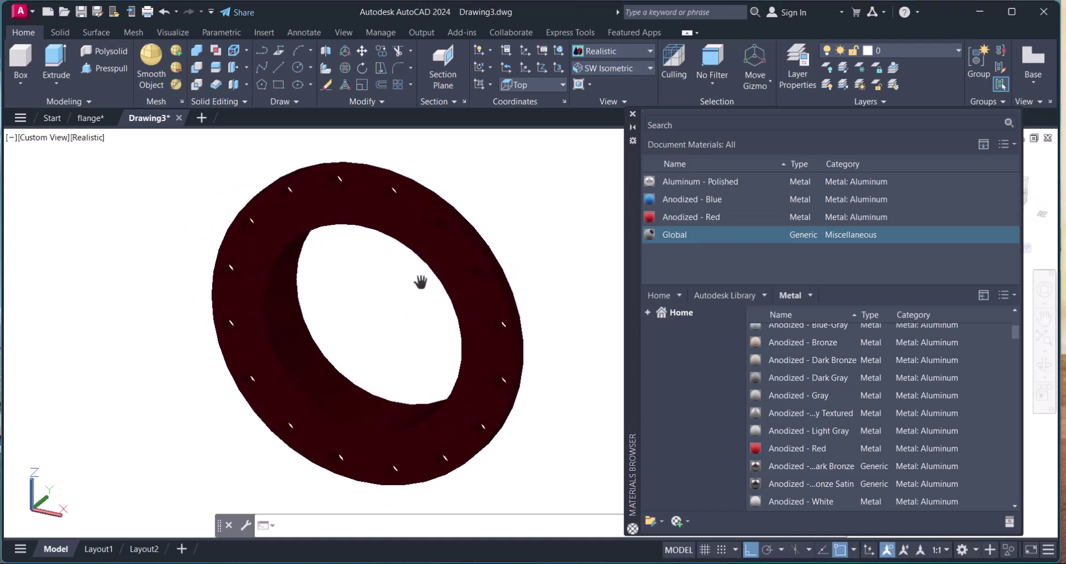
Turn on sunlight from the Visualize tab, turning off the default lighting
left_click(180, 30)
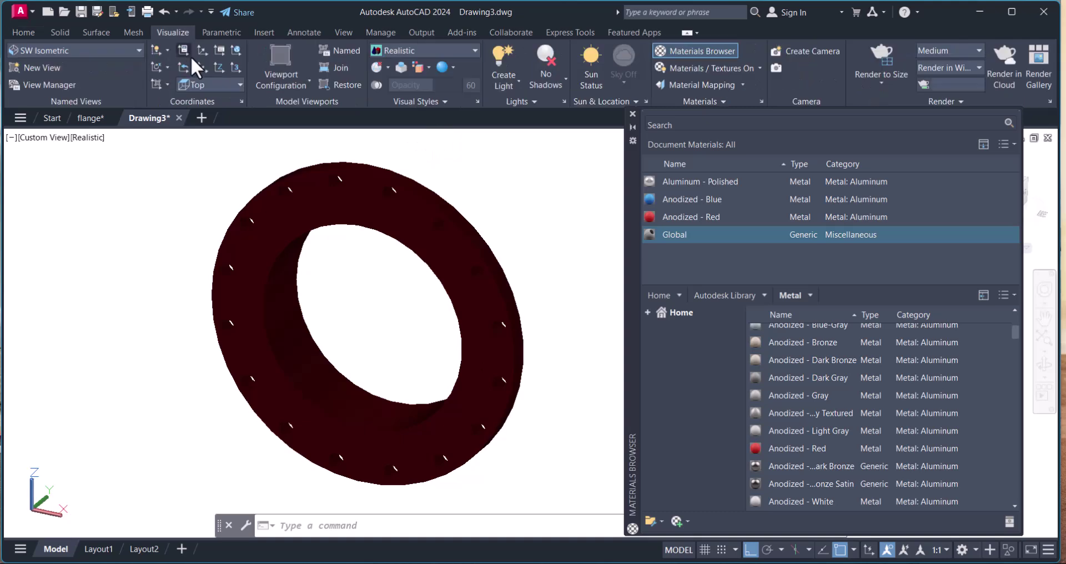
left_click(590, 65)
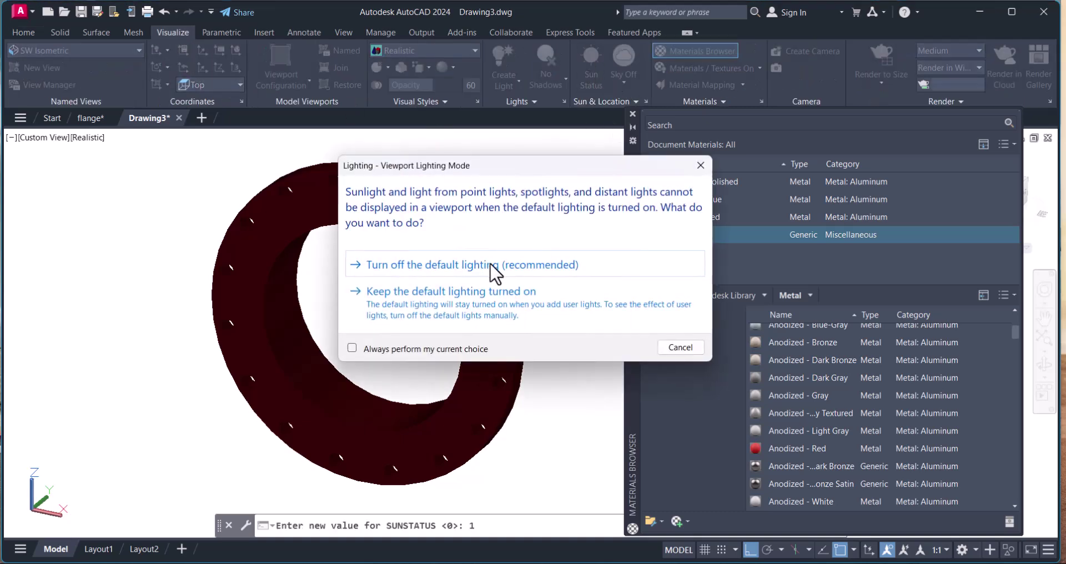
left_click(472, 272)
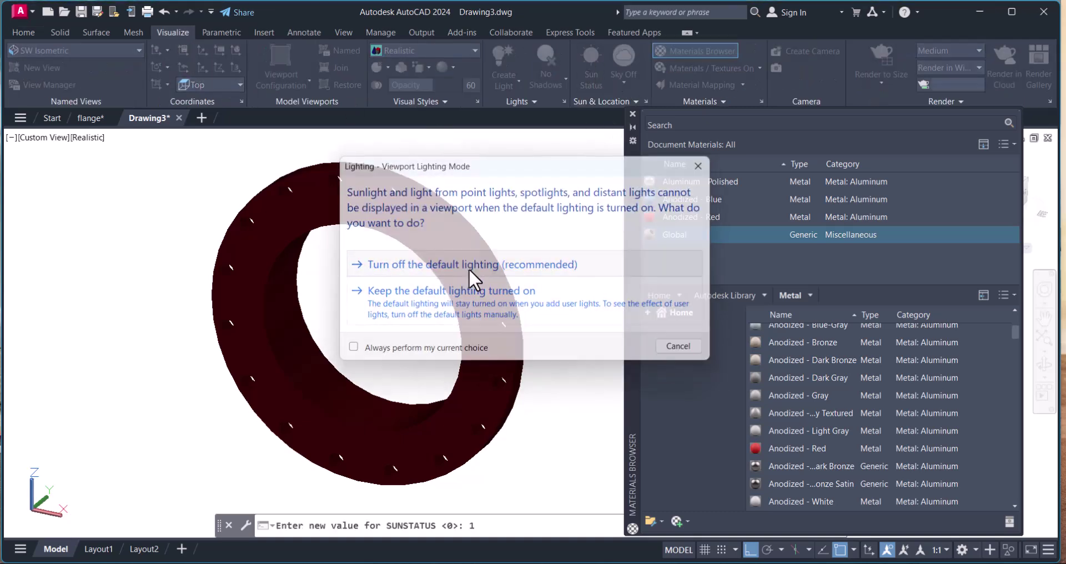
left_click(499, 313)
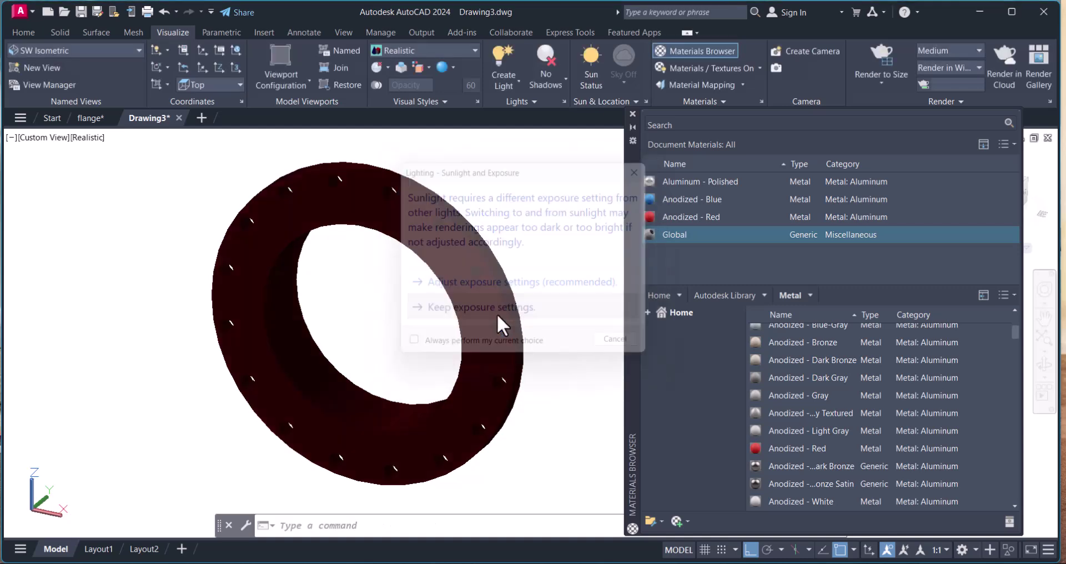
Toggle sunlight off and back on, choosing to adjust the exposure settings
left_click(590, 69)
left_click(592, 72)
left_click(591, 64)
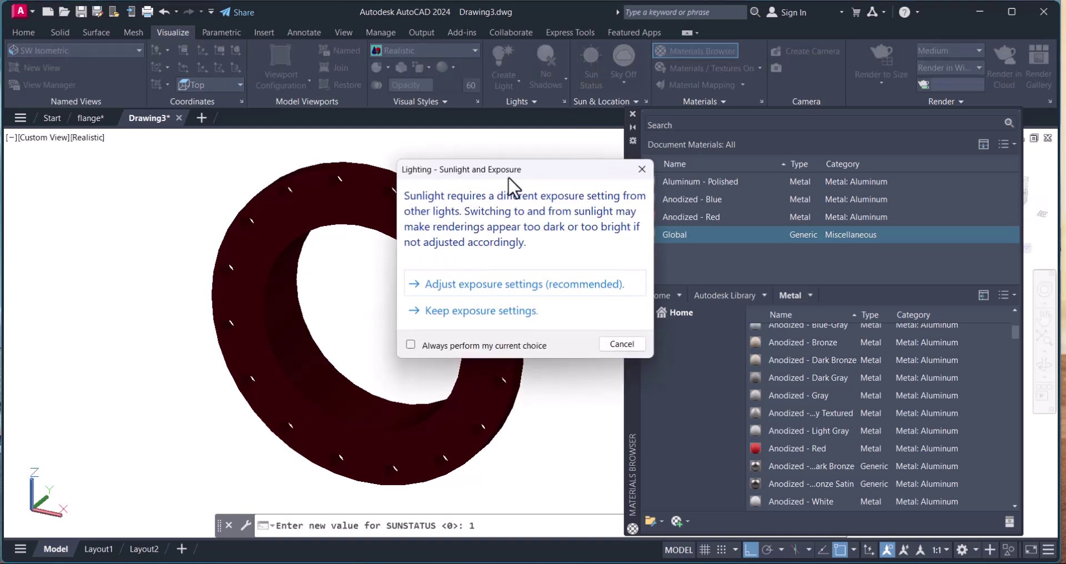
left_click(478, 314)
left_click(473, 307)
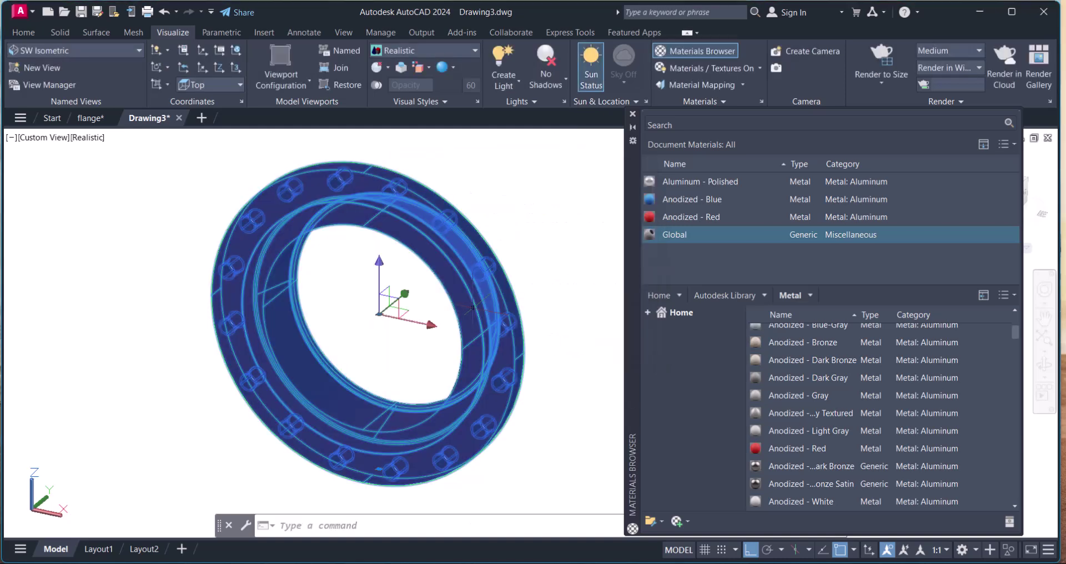
key("Escape")
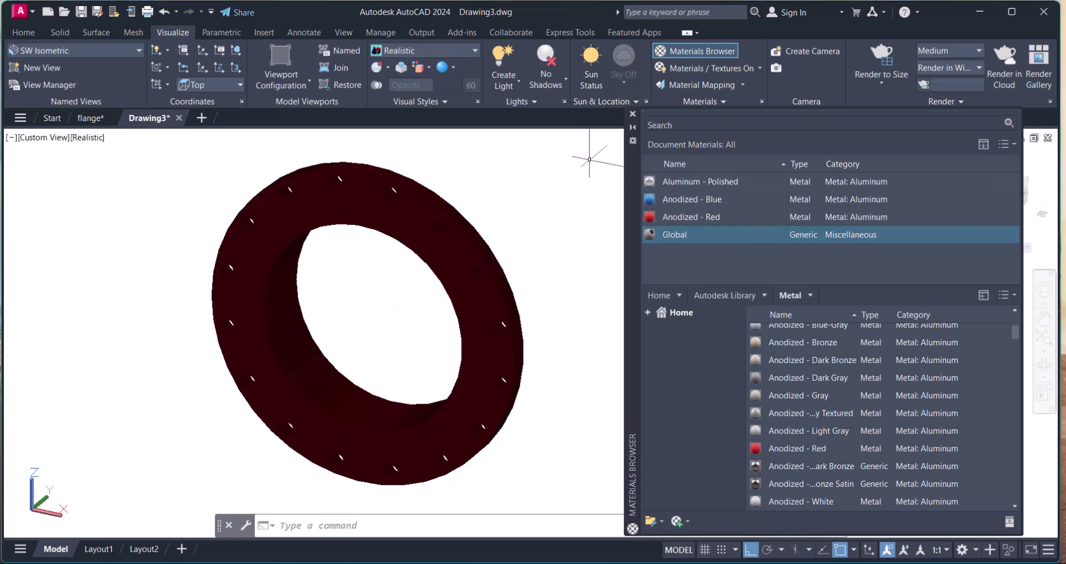
left_click(583, 61)
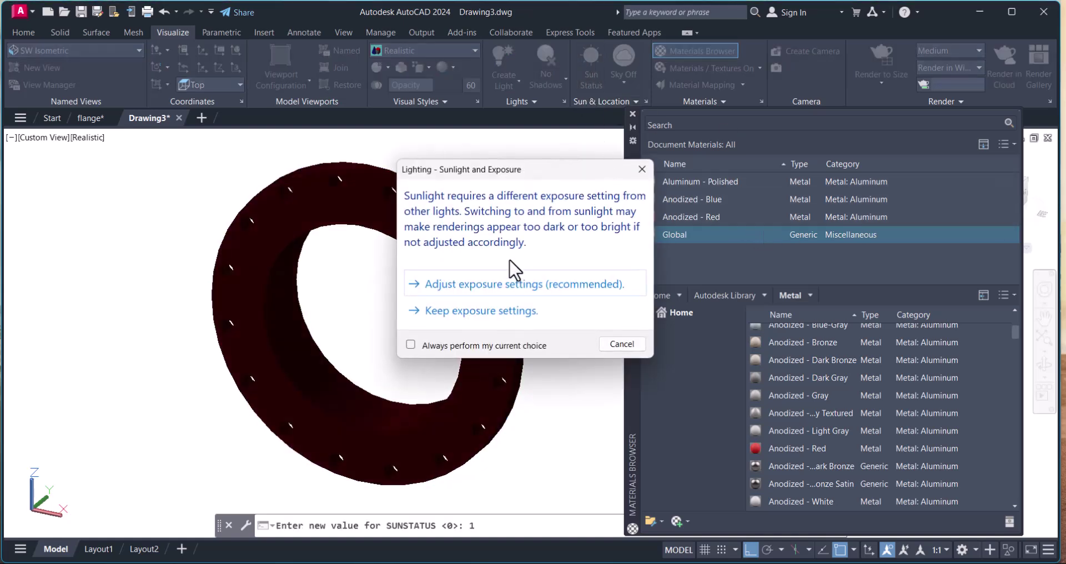
left_click(514, 286)
middle_click_drag(311, 311, 255, 266, "shift")
Enable the render environment and set a custom Solid background in white
left_click(152, 192)
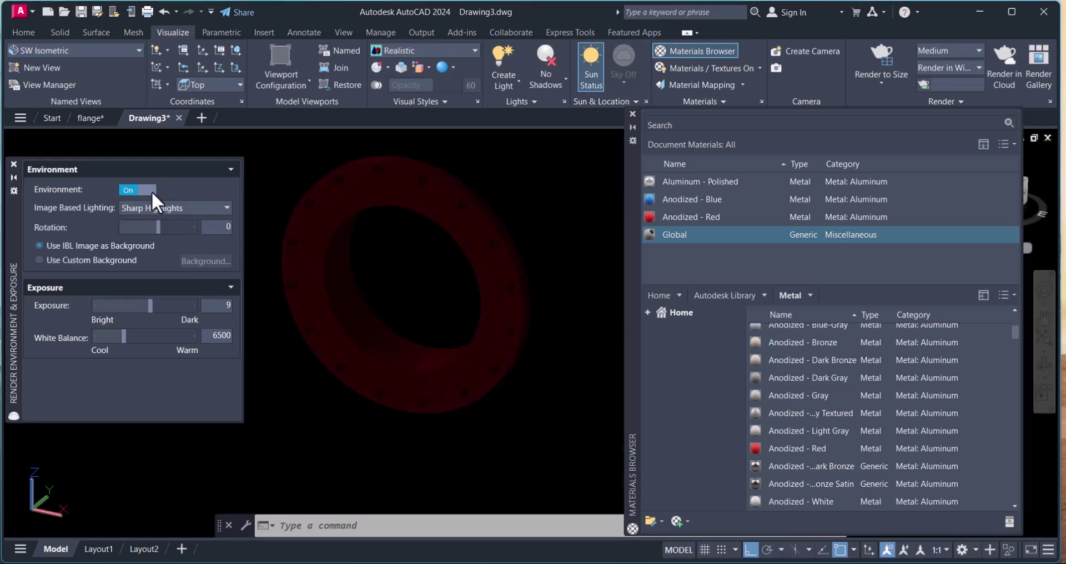
left_click(38, 259)
left_click(211, 261)
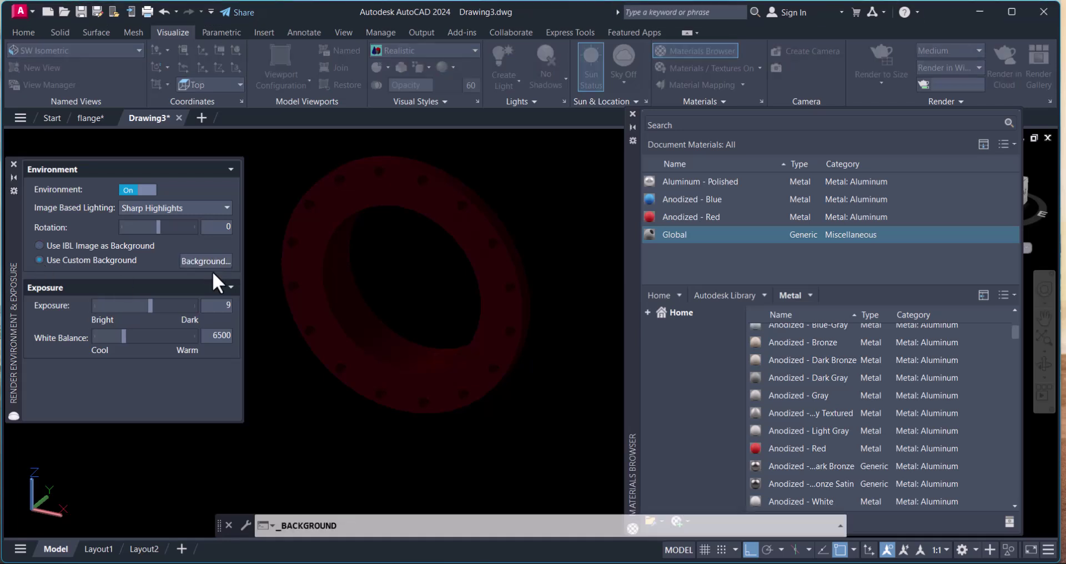
left_click(530, 183)
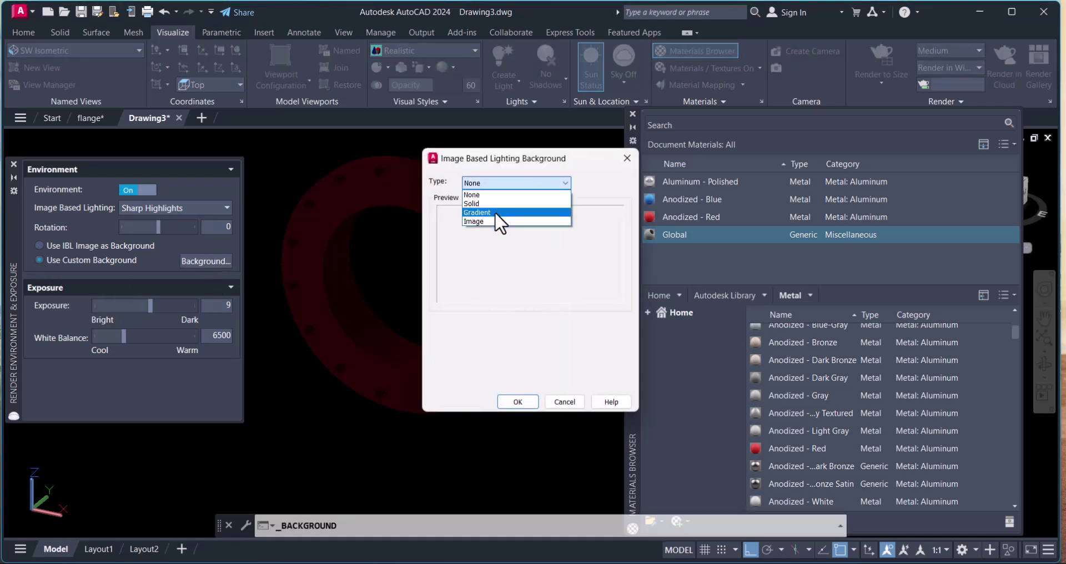
left_click(492, 203)
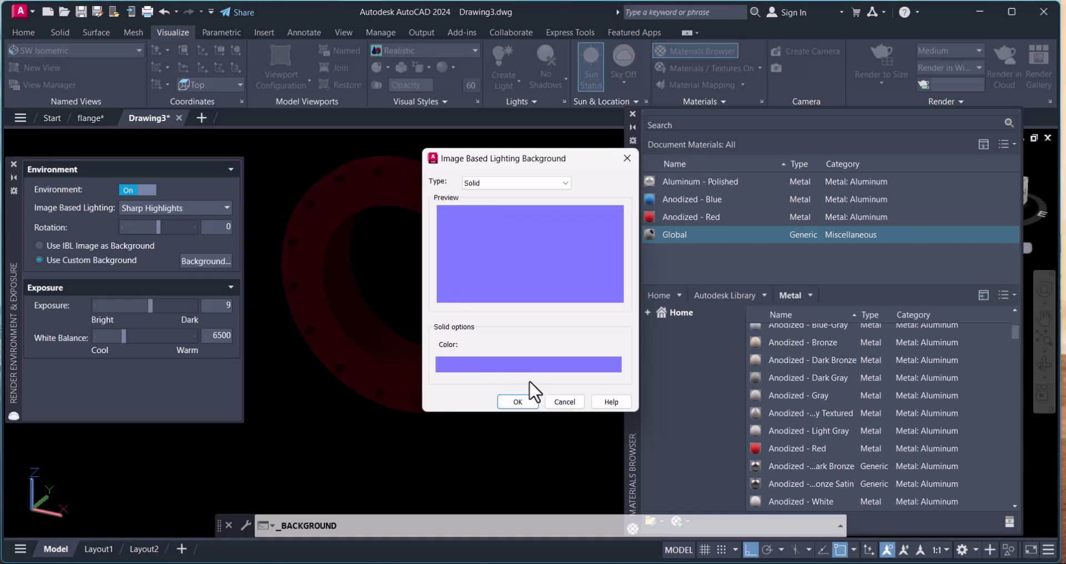
left_click(525, 364)
left_click(440, 185)
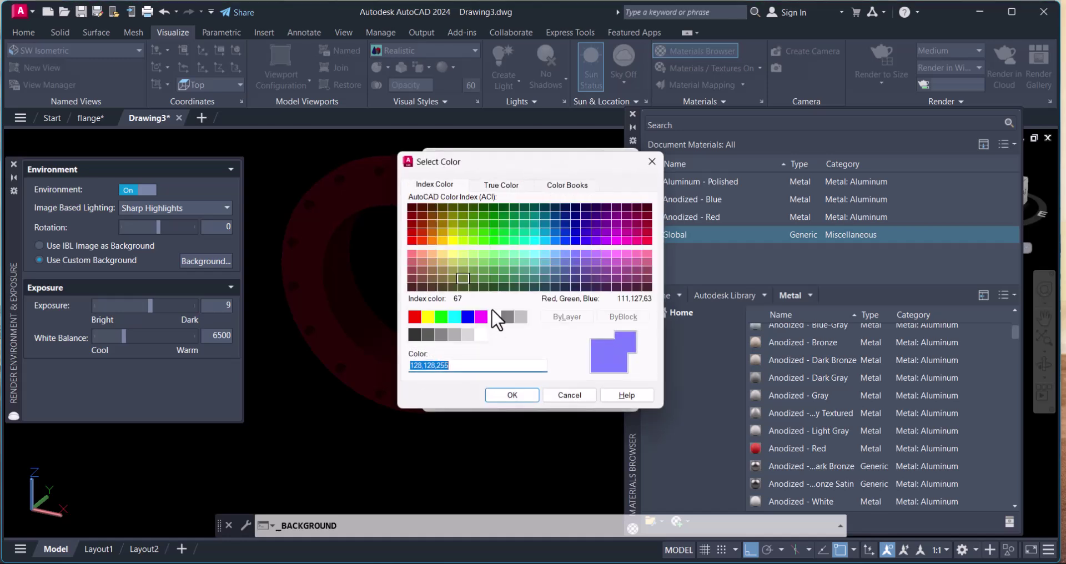
left_click(510, 395)
left_click(512, 396)
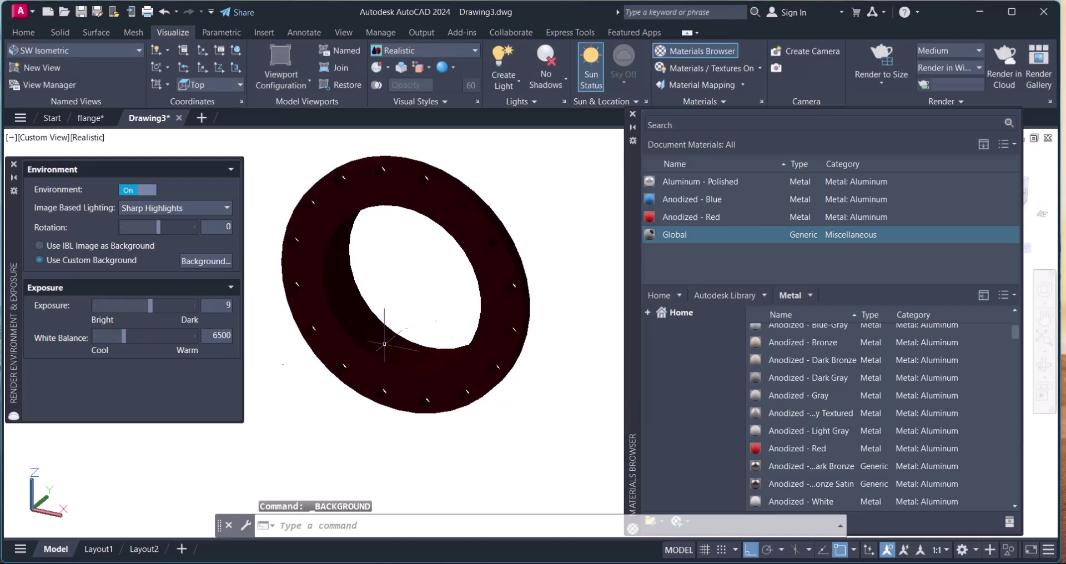
Lower the render exposure toward 4.2 to brighten the flange, orbiting the view slightly
left_click_drag(149, 303, 135, 303)
left_click(1044, 364)
mouse_move(483, 335)
left_mouse_down()
mouse_move(341, 293)
mouse_move(478, 327)
left_mouse_up()
left_click_drag(135, 305, 132, 305)
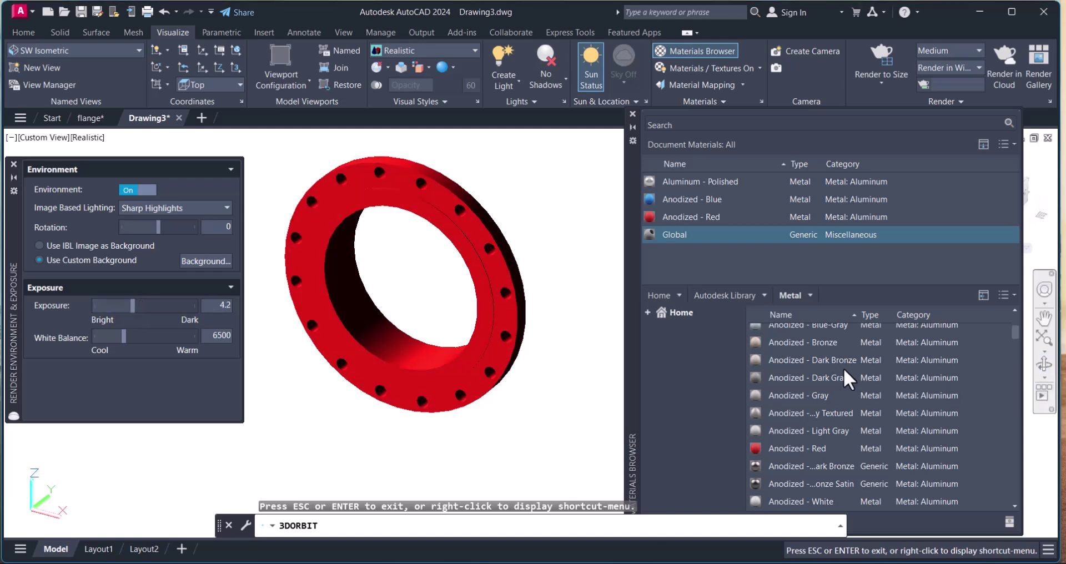
Apply Brass - Satin Screen, Bronze - Patina and Bronze - Polished materials to the flange
scroll(816, 416, "down", 3)
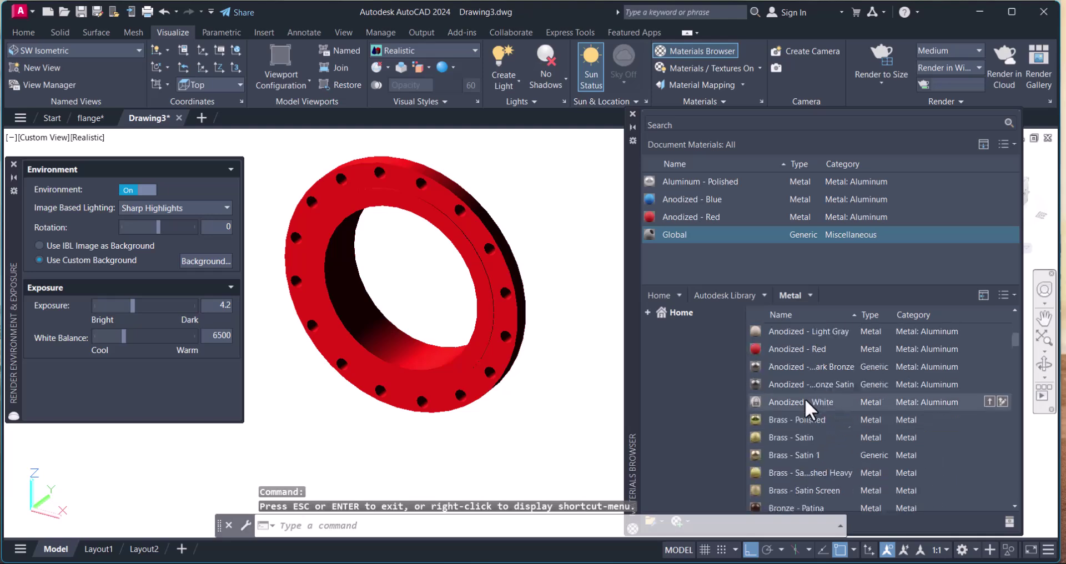
left_click_drag(797, 434, 515, 313)
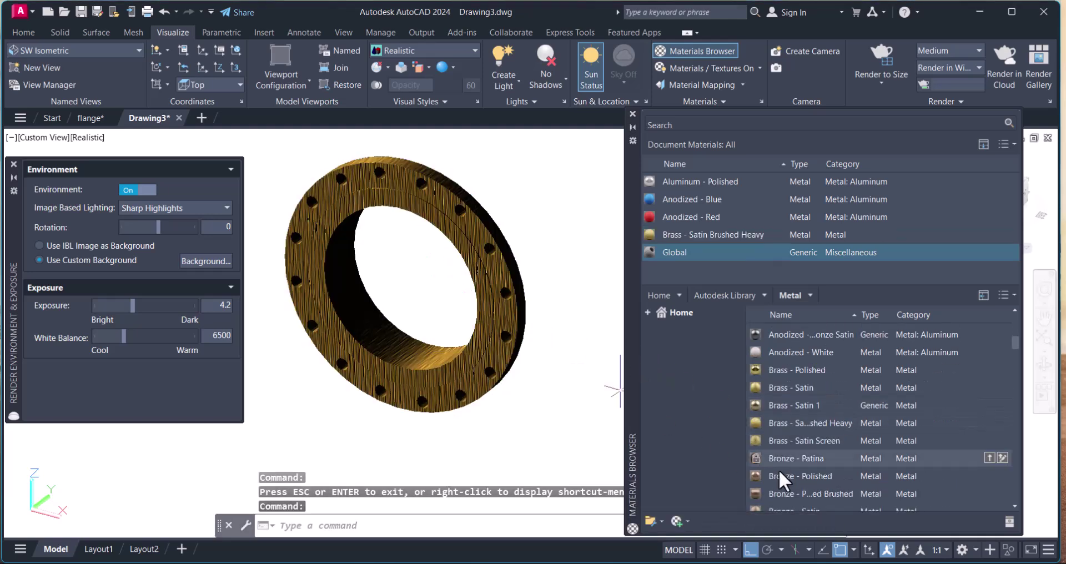
left_click_drag(807, 442, 533, 352)
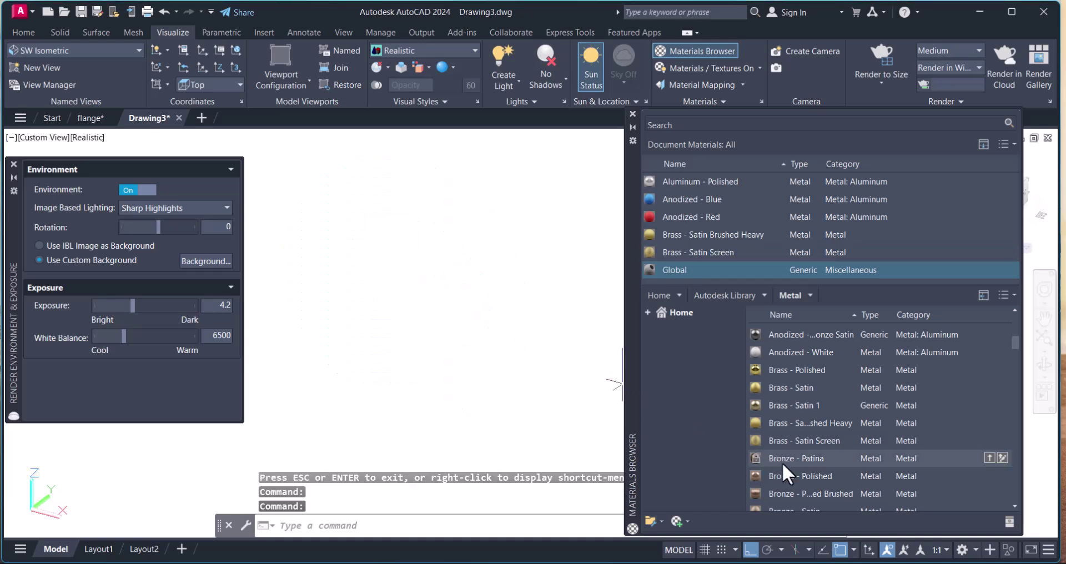
left_click_drag(782, 475, 466, 285)
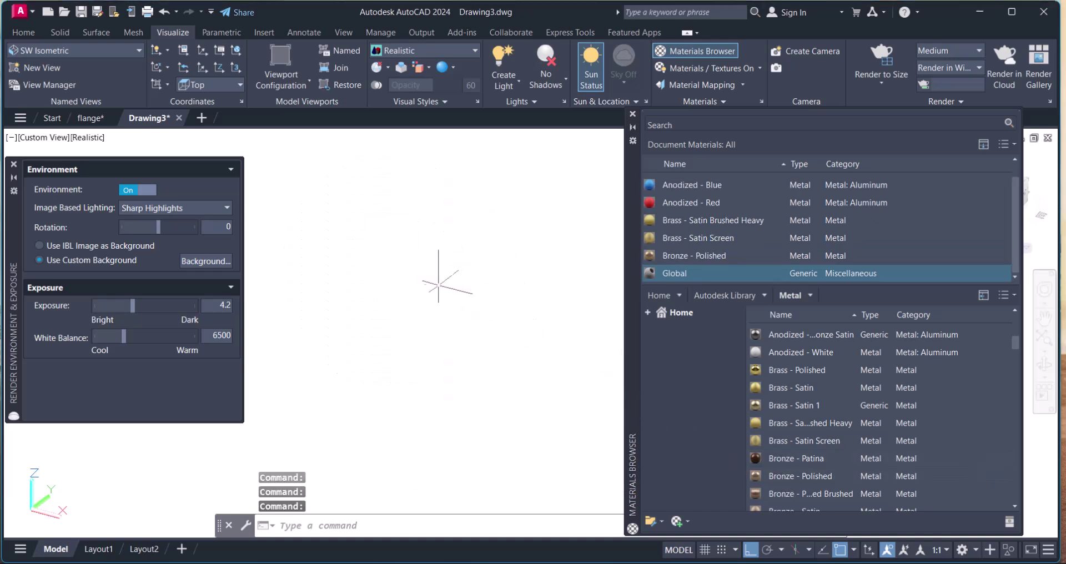
left_click_drag(802, 472, 495, 304)
left_click_drag(414, 272, 415, 269)
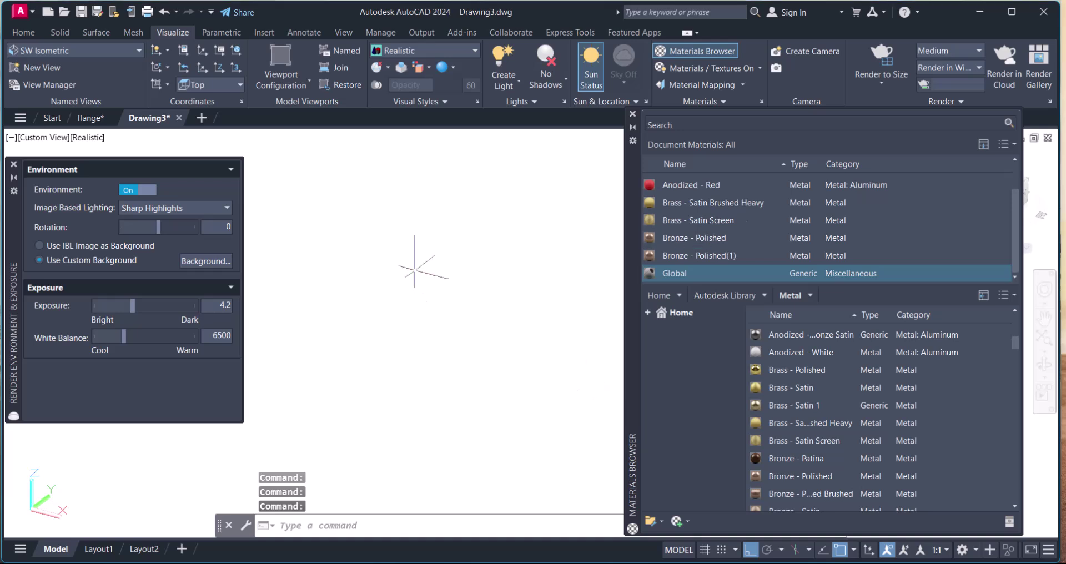
left_click(363, 238)
left_click_drag(798, 448, 507, 329)
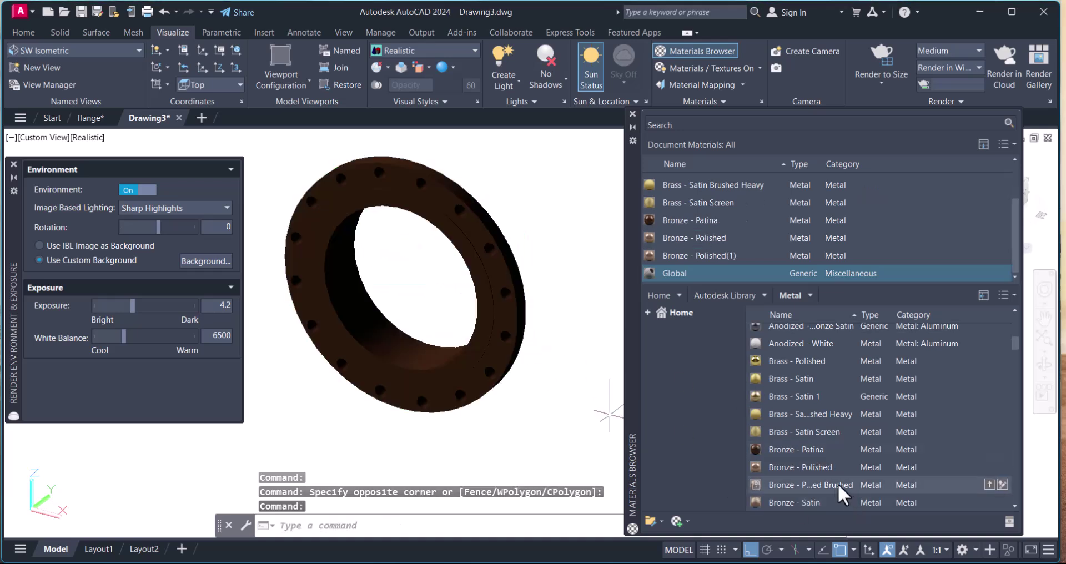
left_click_drag(810, 471, 514, 345)
scroll(762, 410, "down", 3)
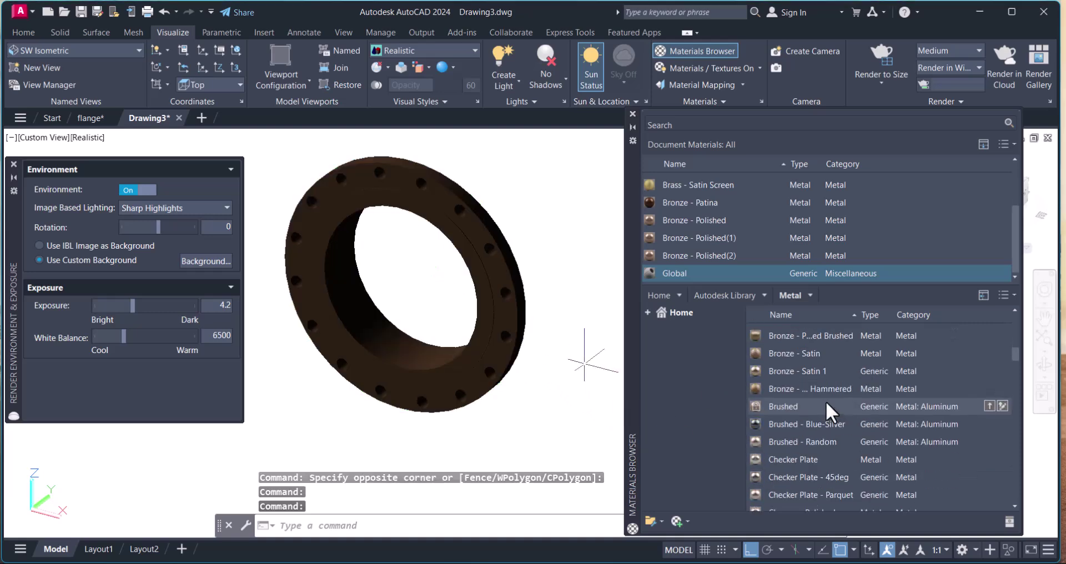
left_click_drag(794, 469, 495, 335)
Drop the exposure for a brighter render and apply Stainless - Polished to the flange
mouse_move(133, 305)
left_mouse_down()
mouse_move(142, 305)
mouse_move(122, 304)
left_mouse_up()
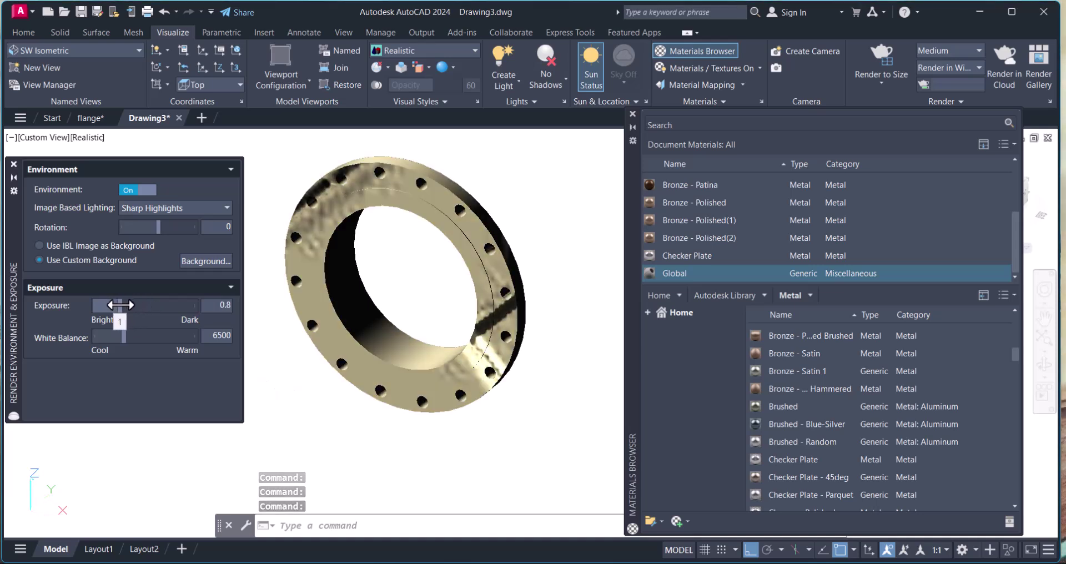
scroll(883, 445, "down", 5)
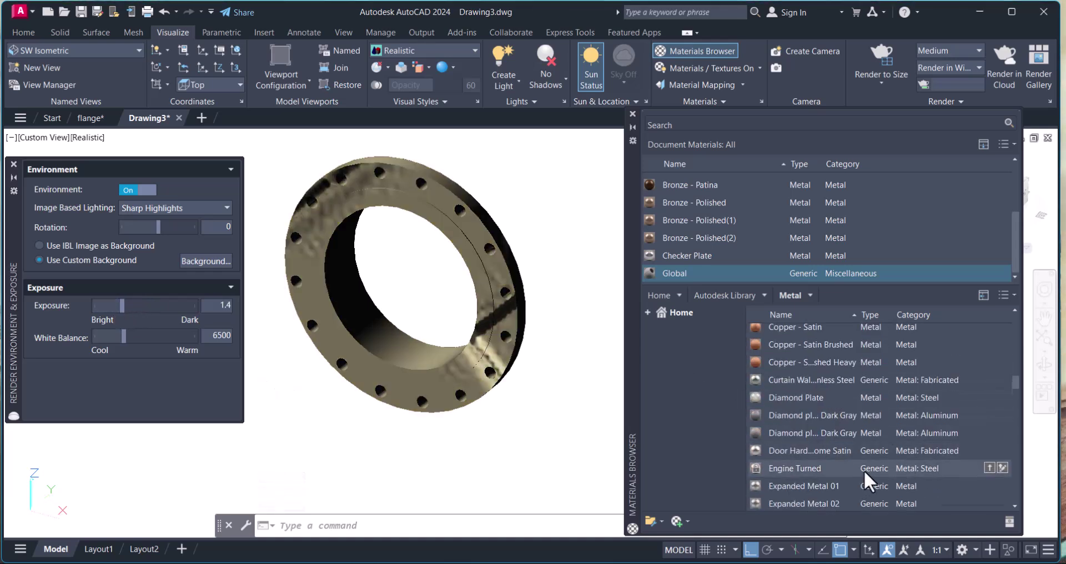
scroll(889, 455, "down", 4)
left_click_drag(1020, 404, 1014, 472)
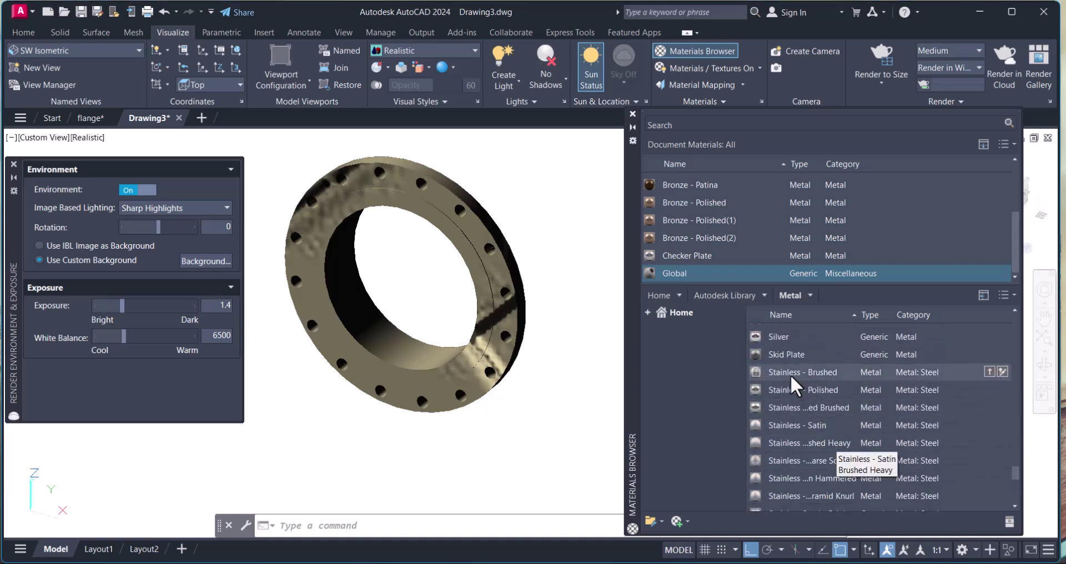
left_click_drag(792, 392, 528, 348)
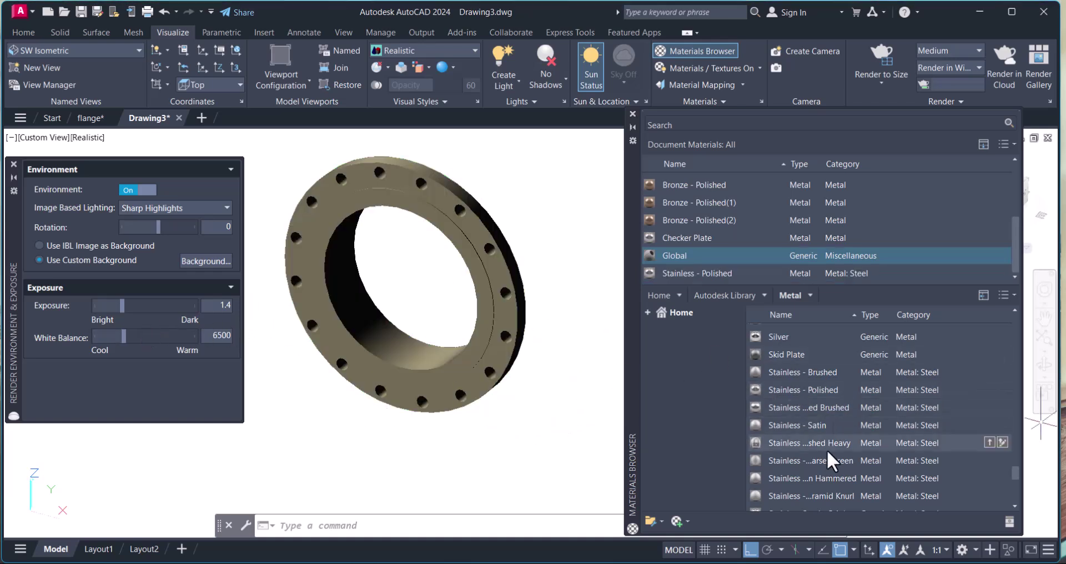
Apply the Steel material, raise exposure to tone it down, and orbit edge-on to check
scroll(833, 453, "down", 4)
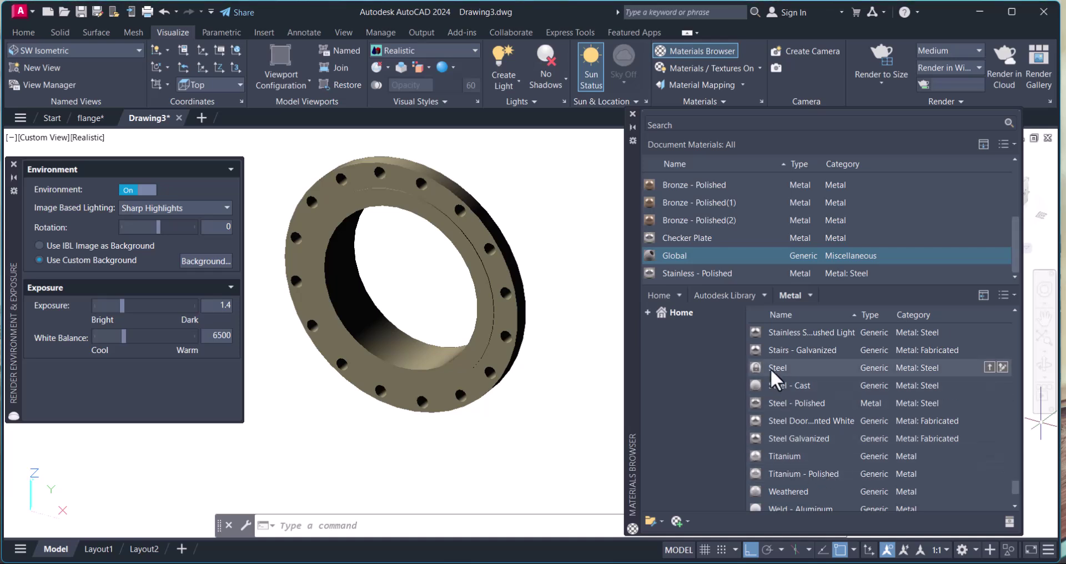
left_click_drag(785, 386, 611, 350)
left_click_drag(508, 315, 508, 316)
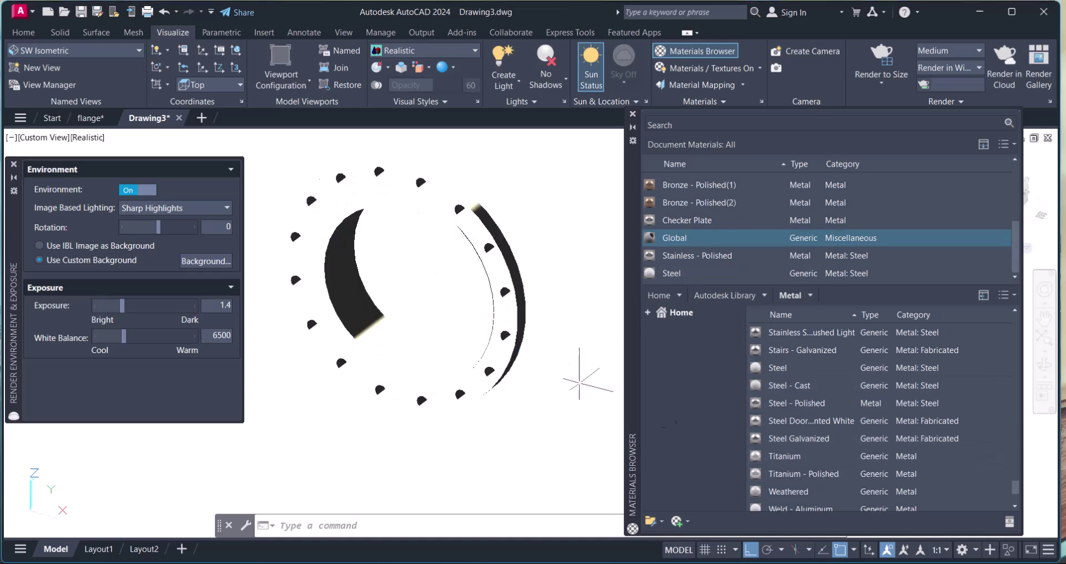
left_click_drag(124, 302, 143, 306)
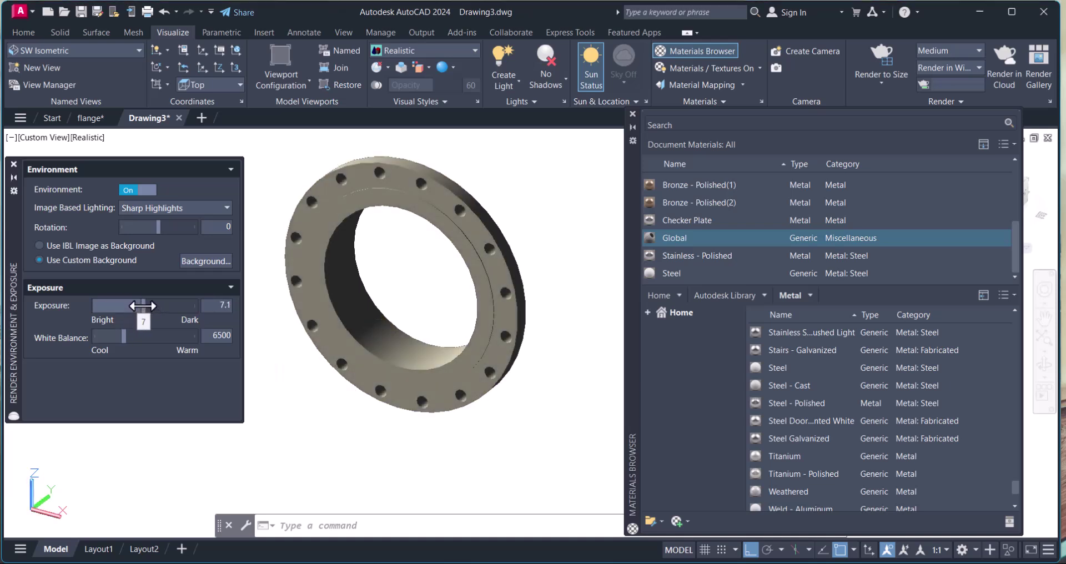
left_click(1044, 367)
left_click_drag(539, 331, 556, 389)
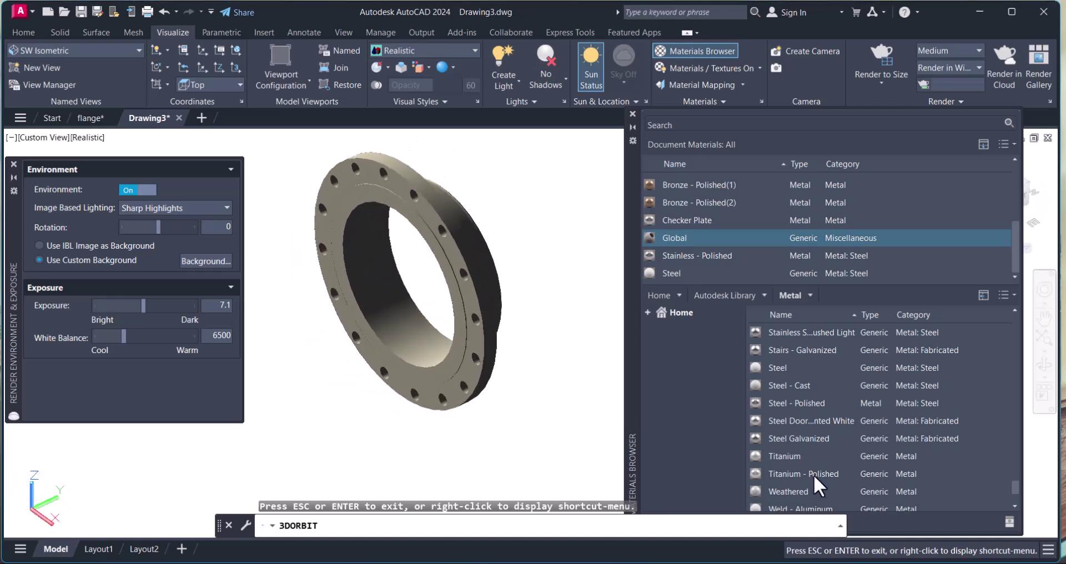
key("Escape")
Apply Titanium - Polished, set exposure to 4.6, and orbit to a more face-on view
left_click_drag(797, 475, 534, 372)
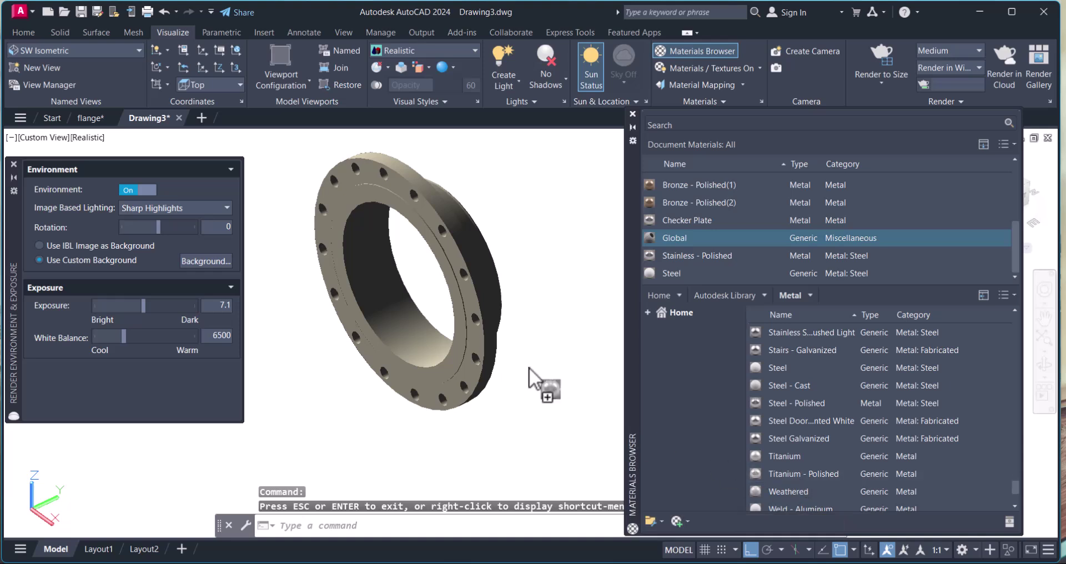
left_click_drag(456, 326, 458, 328)
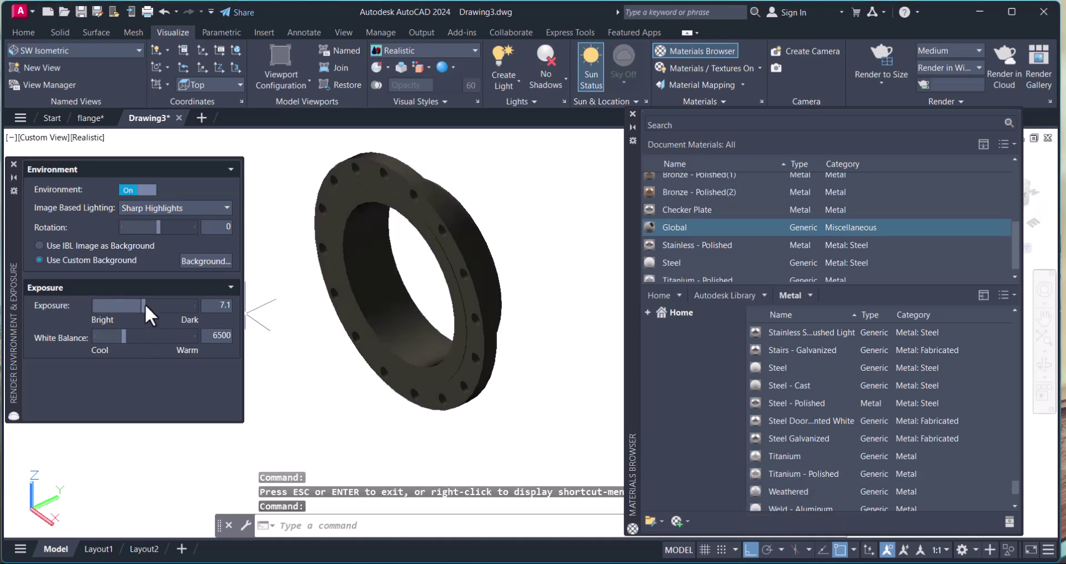
left_click_drag(144, 305, 135, 305)
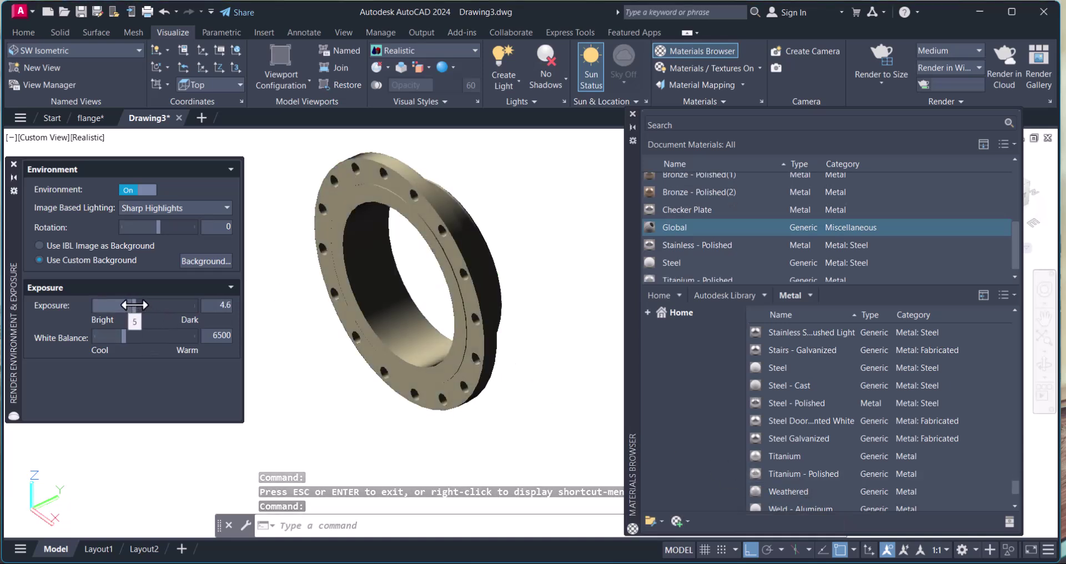
left_click(1044, 362)
left_click_drag(619, 342, 833, 138)
Close the Materials Browser and Render Environment & Exposure palettes, then orbit to a tilted top view
left_click(633, 115)
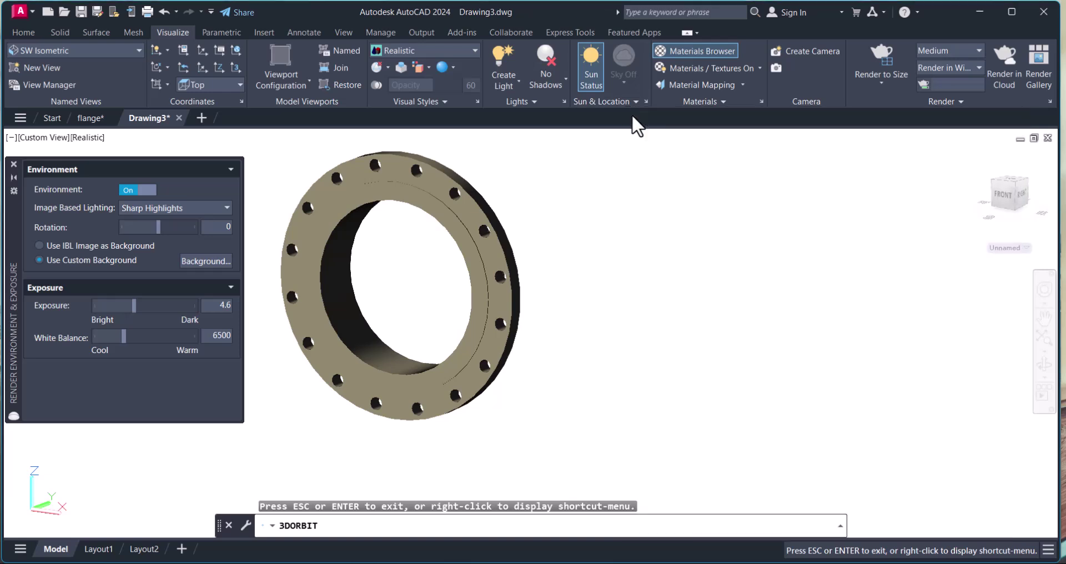
left_click(14, 165)
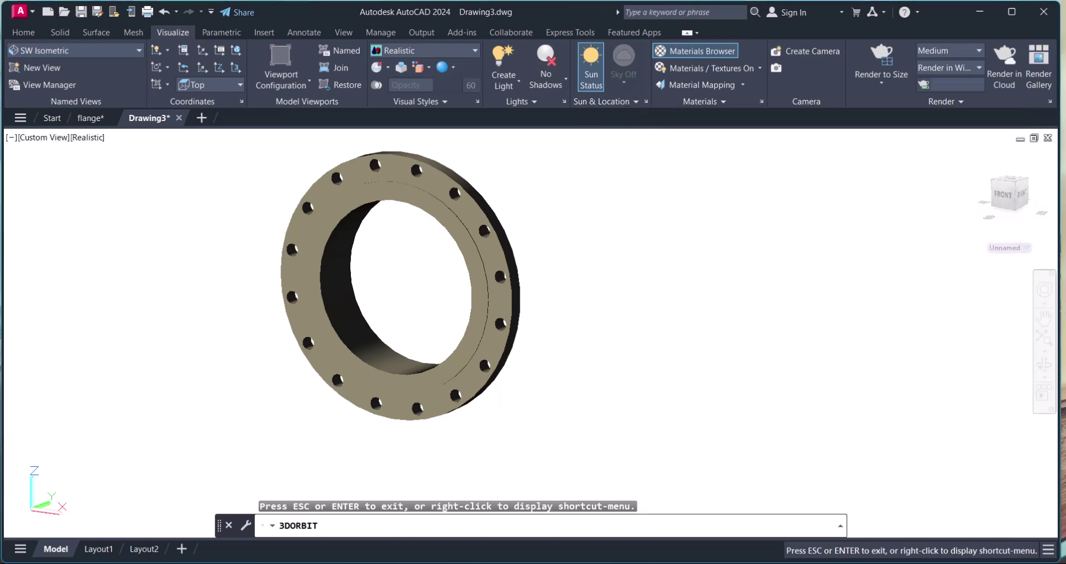
left_click_drag(419, 317, 900, 321)
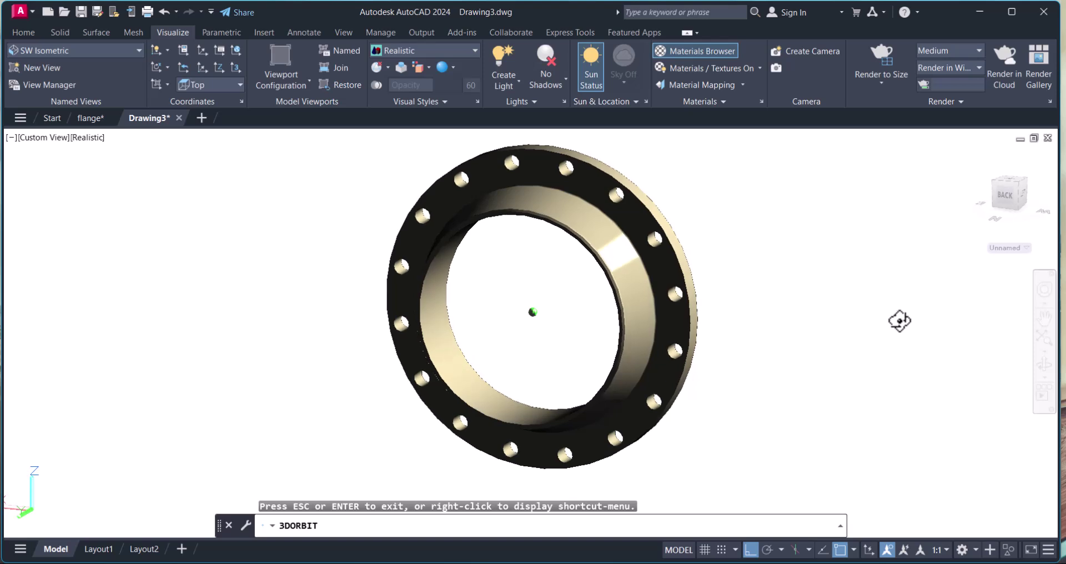